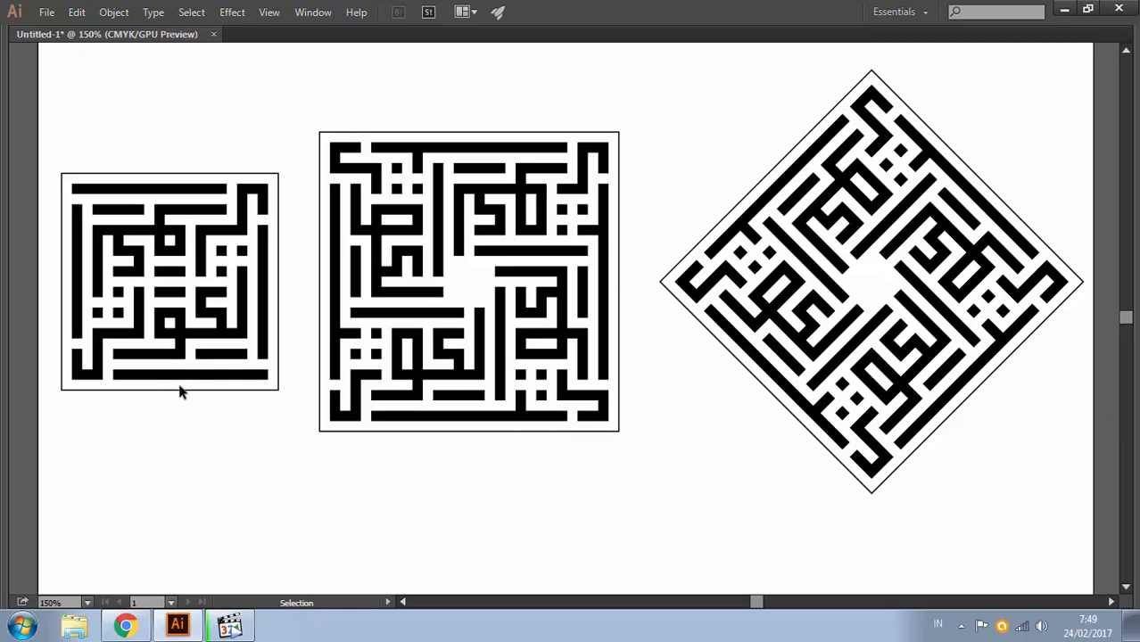
left_click(497, 433)
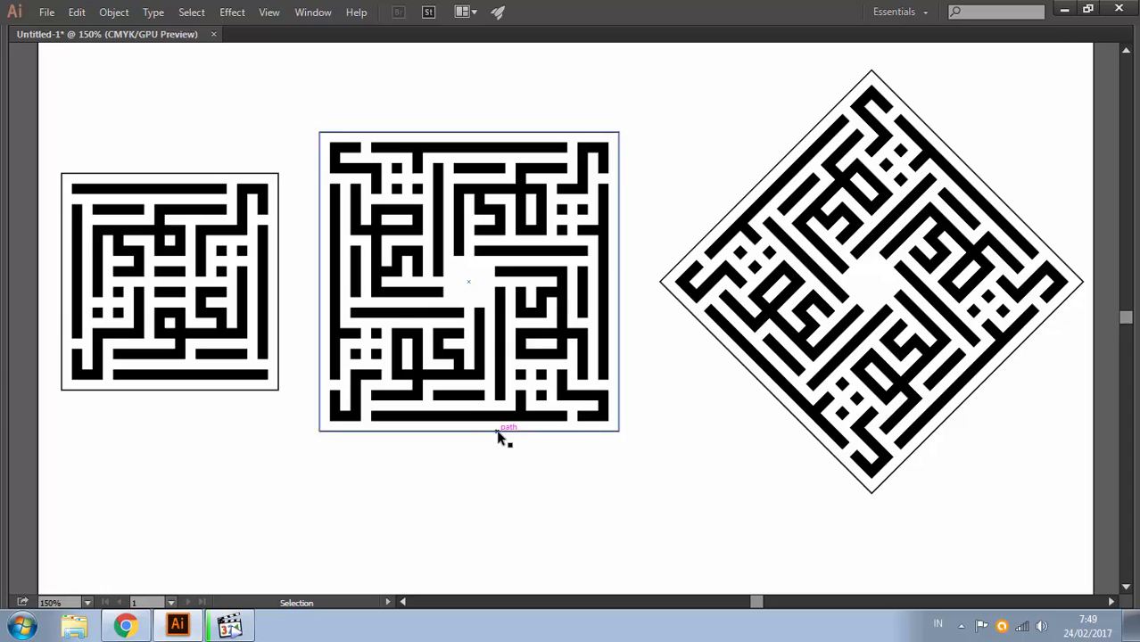
left_click(475, 446)
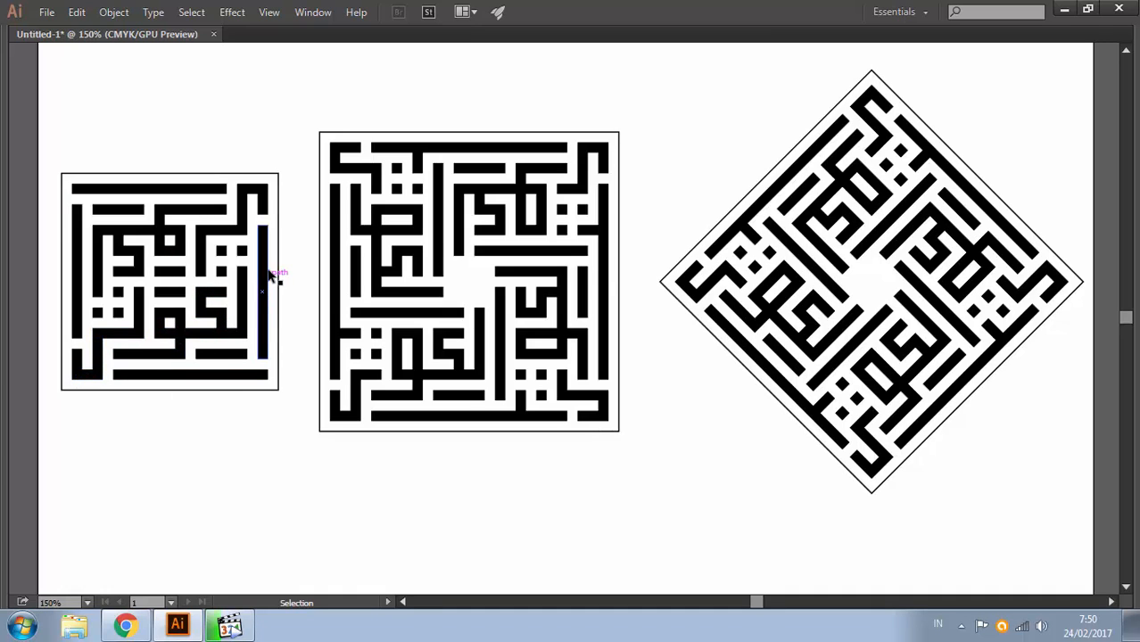
Step: Ungroup the small square Kufic design so its two calligraphy halves can be selected separately
left_click_drag(264, 293, 267, 298)
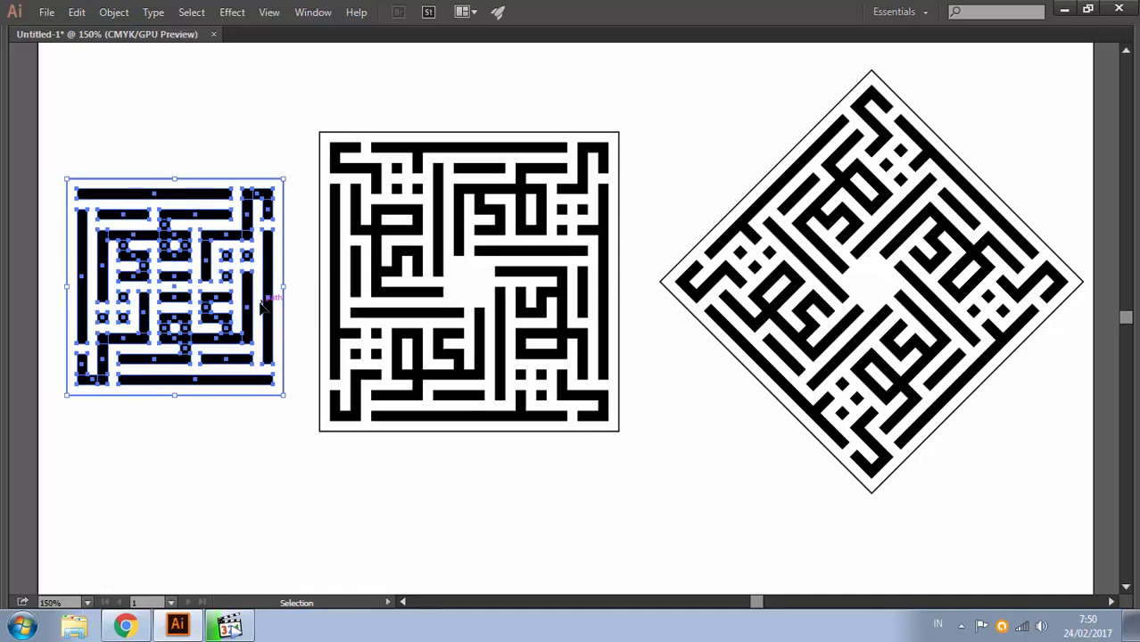
key("ctrl+z")
left_click(261, 158)
left_click(265, 203)
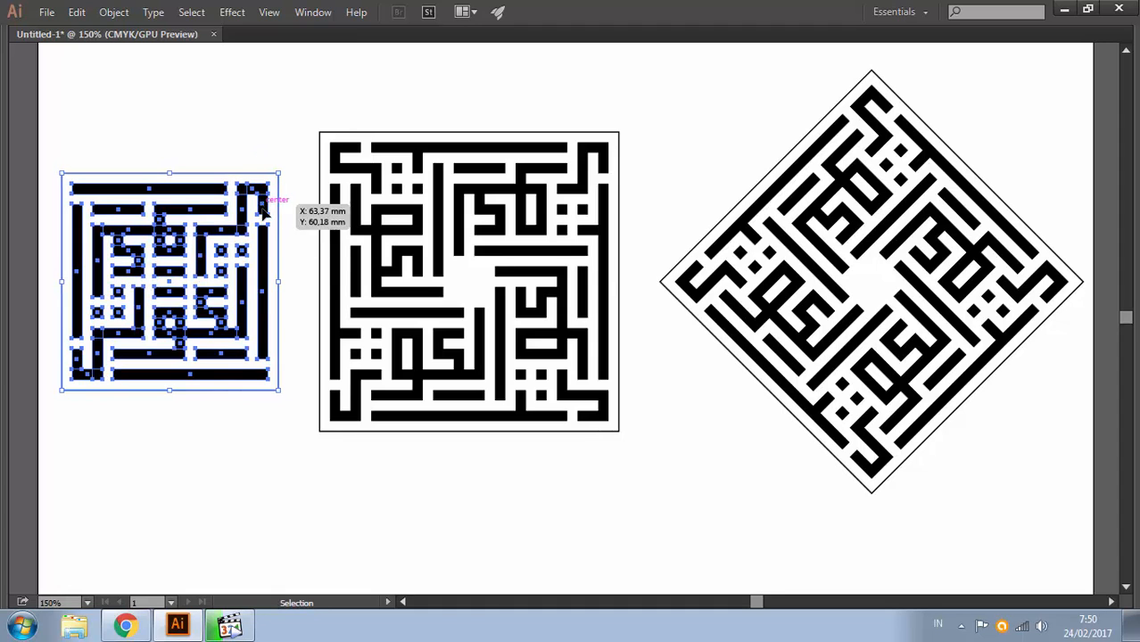
right_click(265, 208)
left_click(312, 308)
left_click(237, 428)
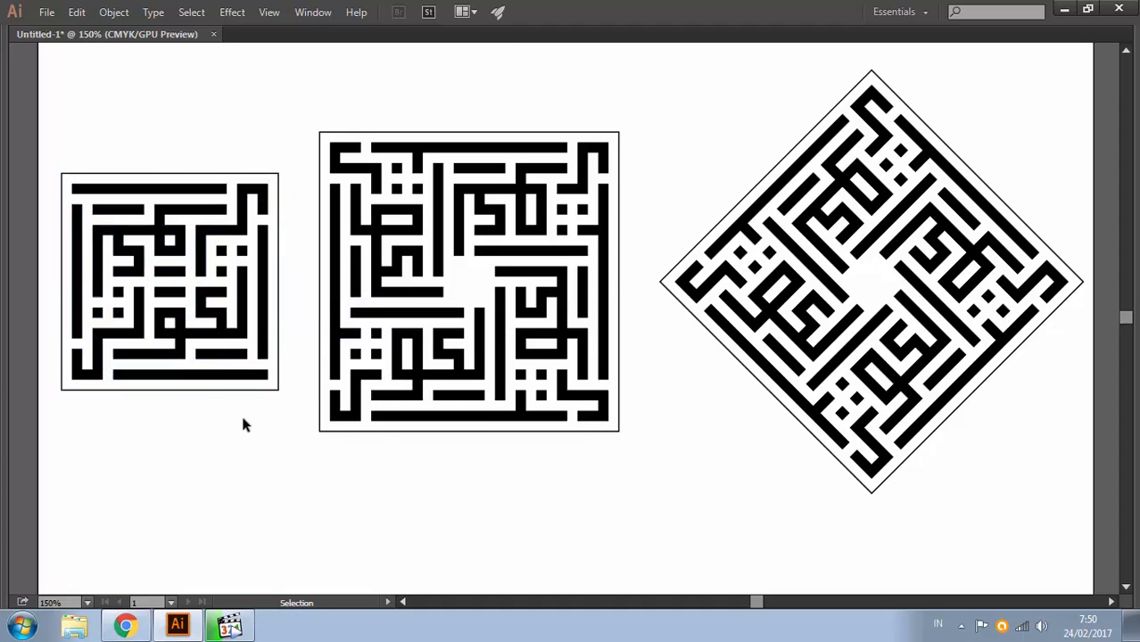
Step: Delete the upper calligraphy half of the small square design and select the remaining lower half
left_click(267, 328)
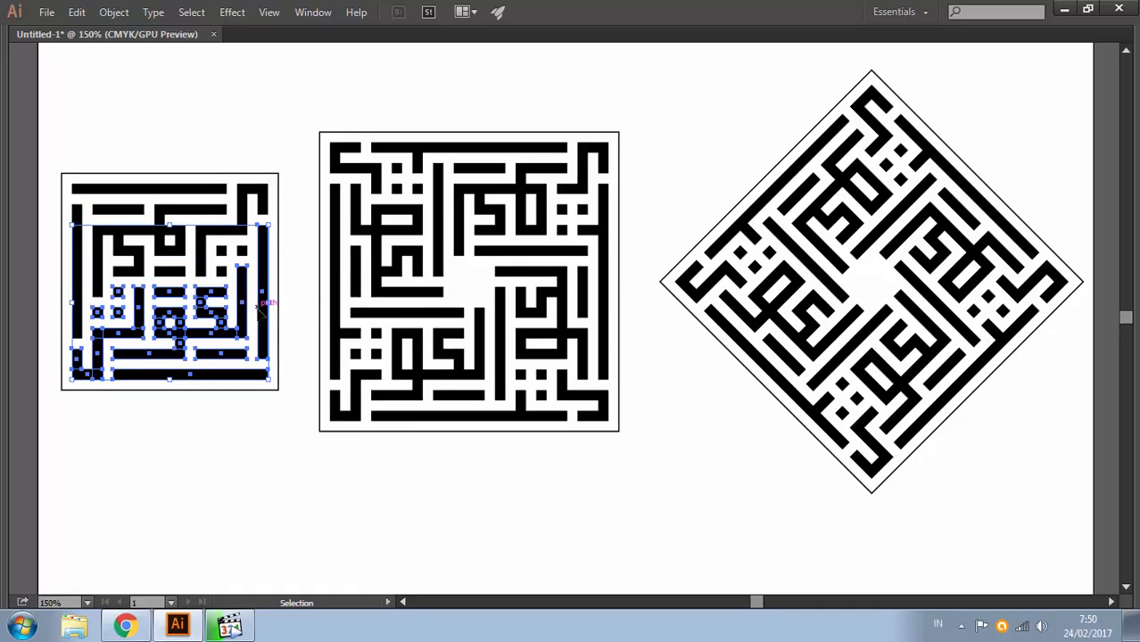
left_click_drag(254, 259, 253, 218)
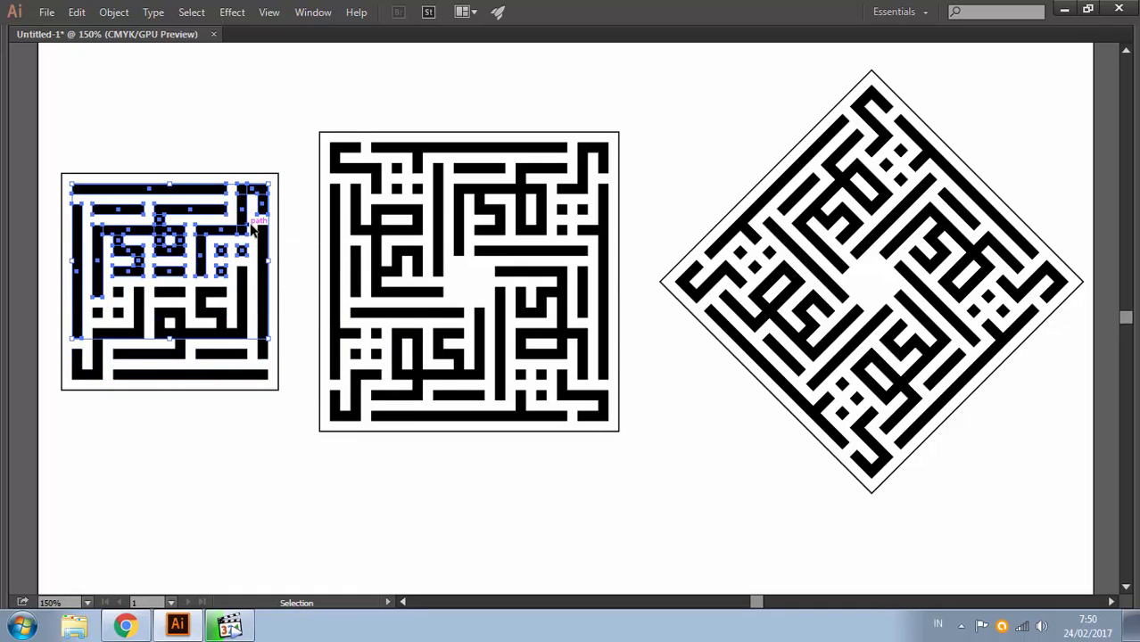
key("Delete")
left_click(259, 270)
Step: Rotate a copy of the lower calligraphy half by 180° and move it up to complete the small square design
key("a")
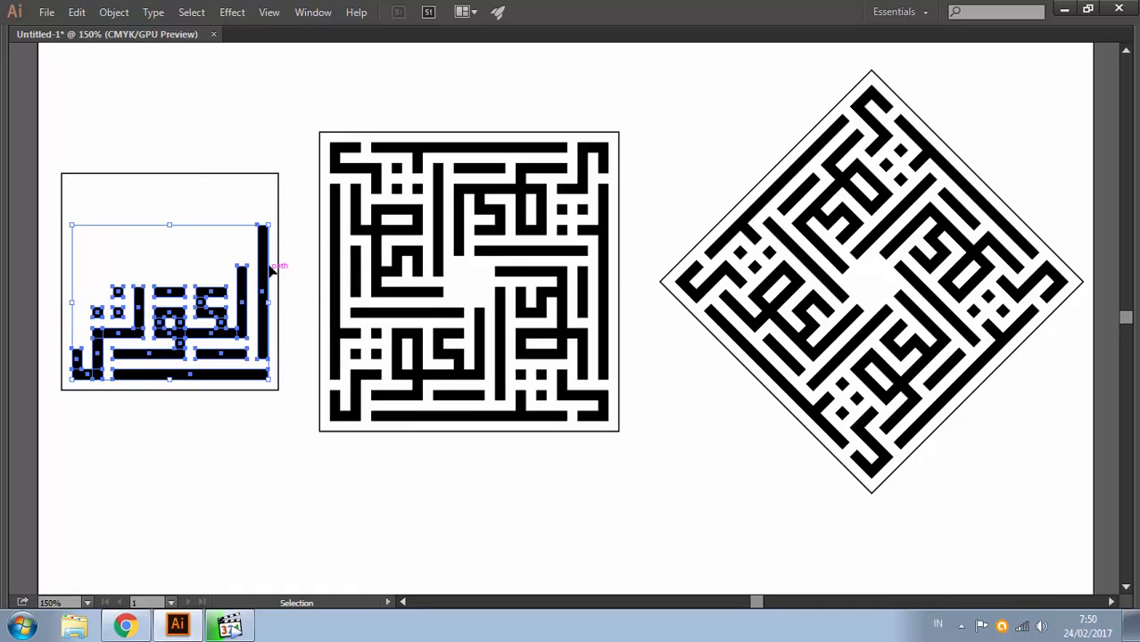
key("v")
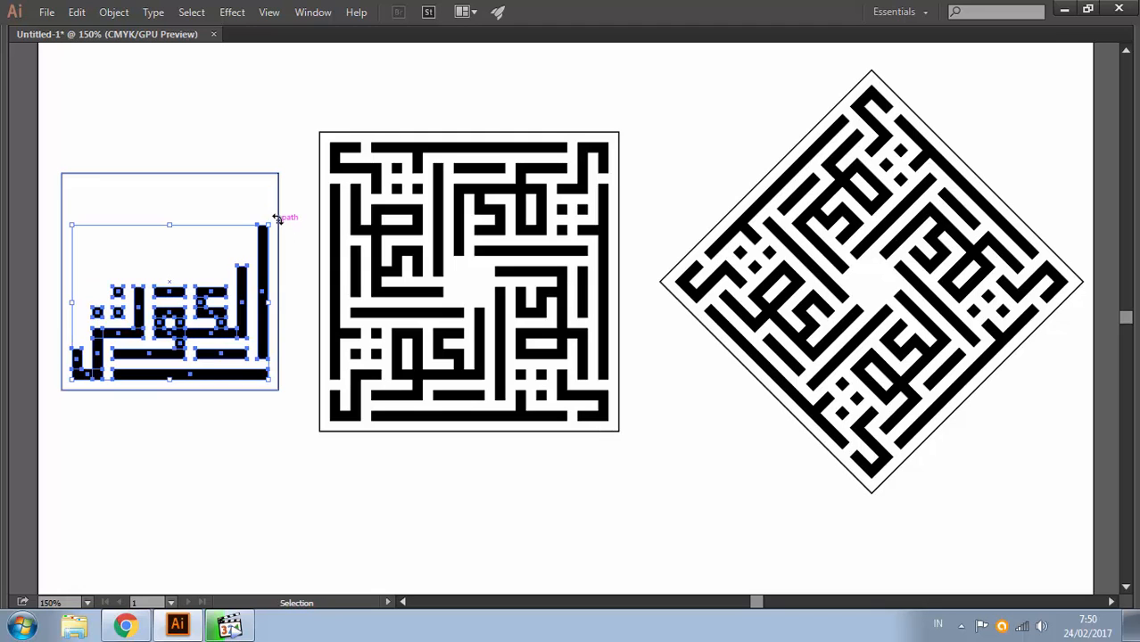
left_click_drag(272, 217, 114, 330)
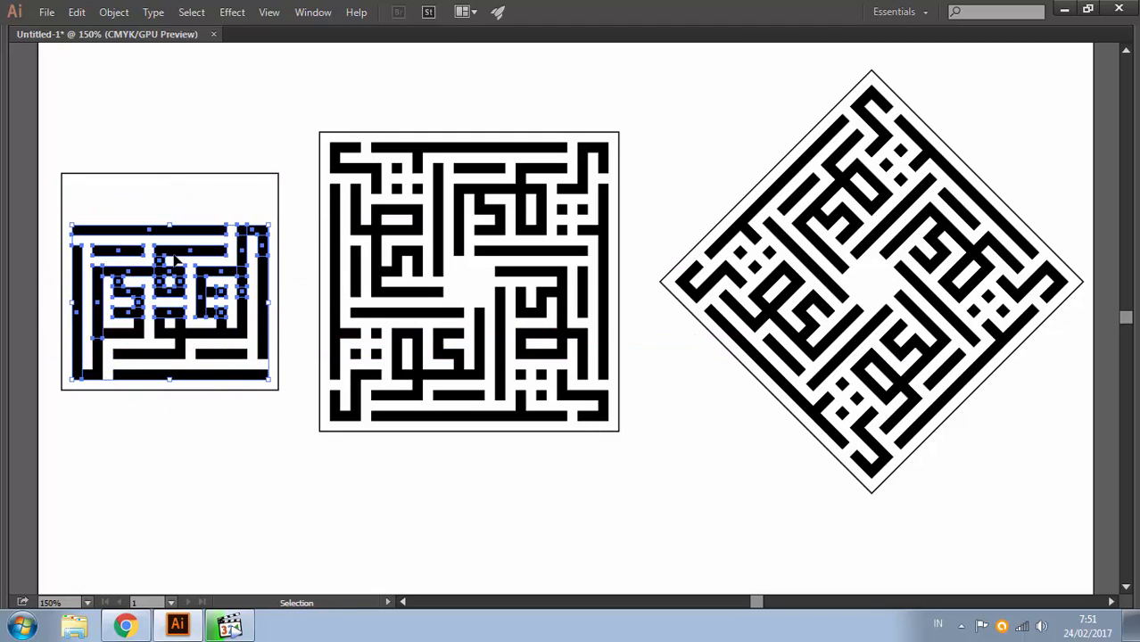
left_click_drag(180, 234, 180, 195)
left_click(331, 434)
Step: Undo the rotated copy, the deletion and the ungrouping of the small square design, and clear the selection
key("ctrl+z")
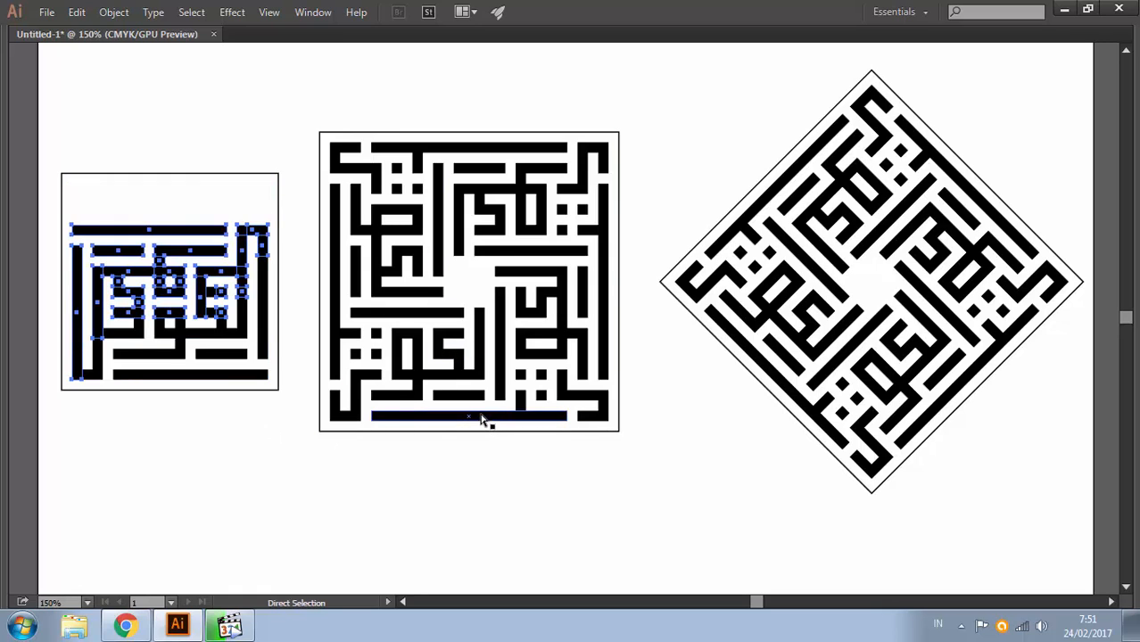
key("ctrl+z")
key("ctrl+z")
key("v")
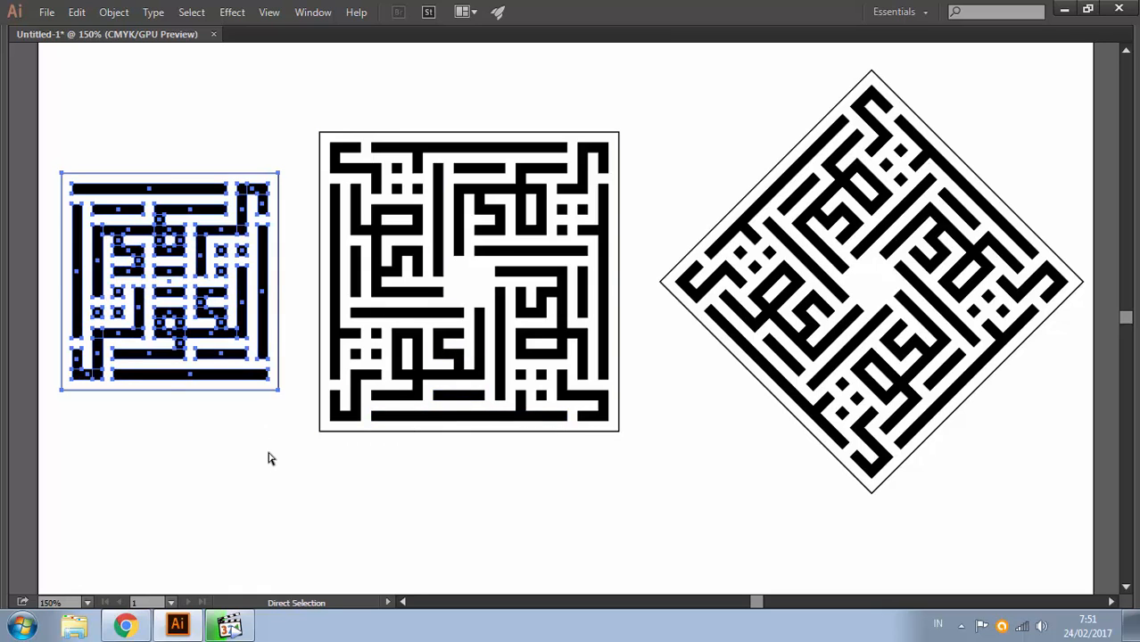
left_click(290, 339)
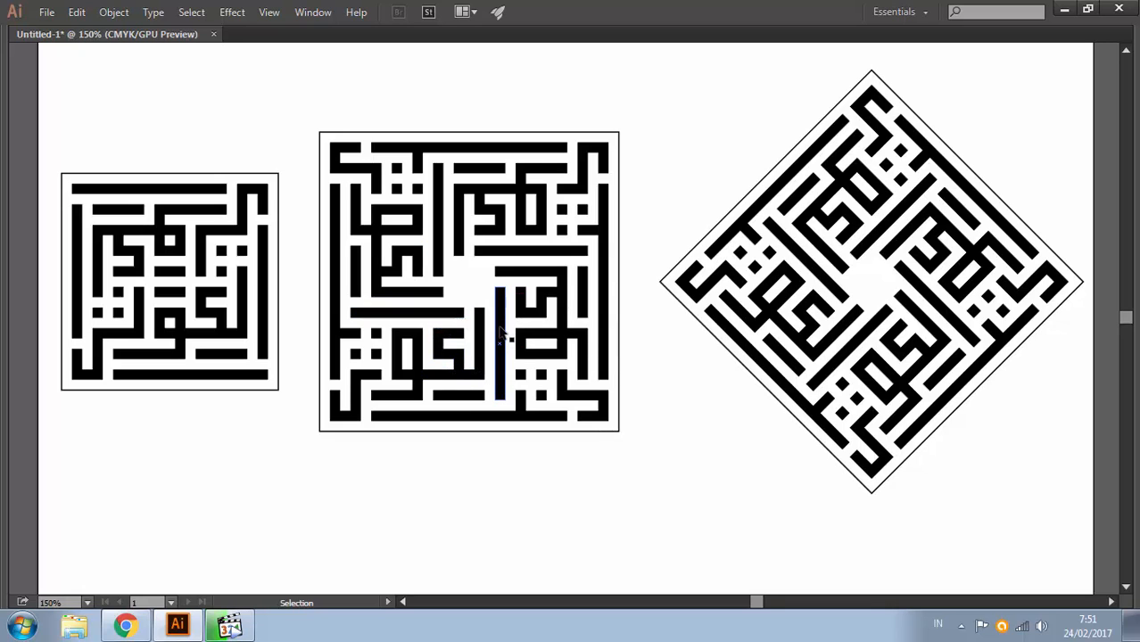
left_click_drag(486, 357, 357, 397)
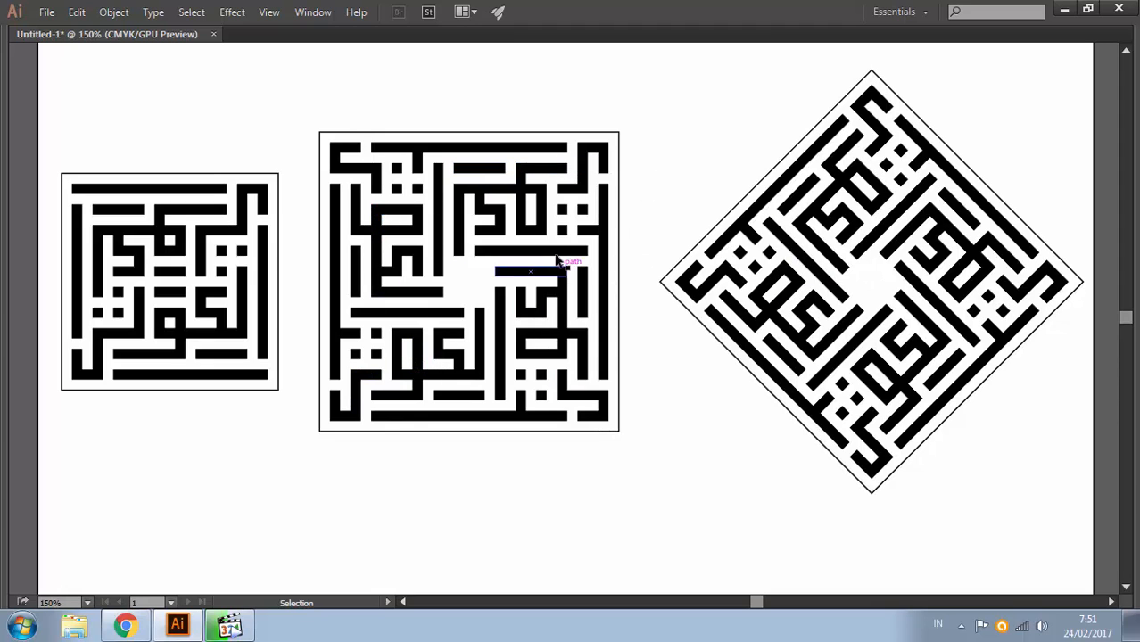
left_click(764, 253)
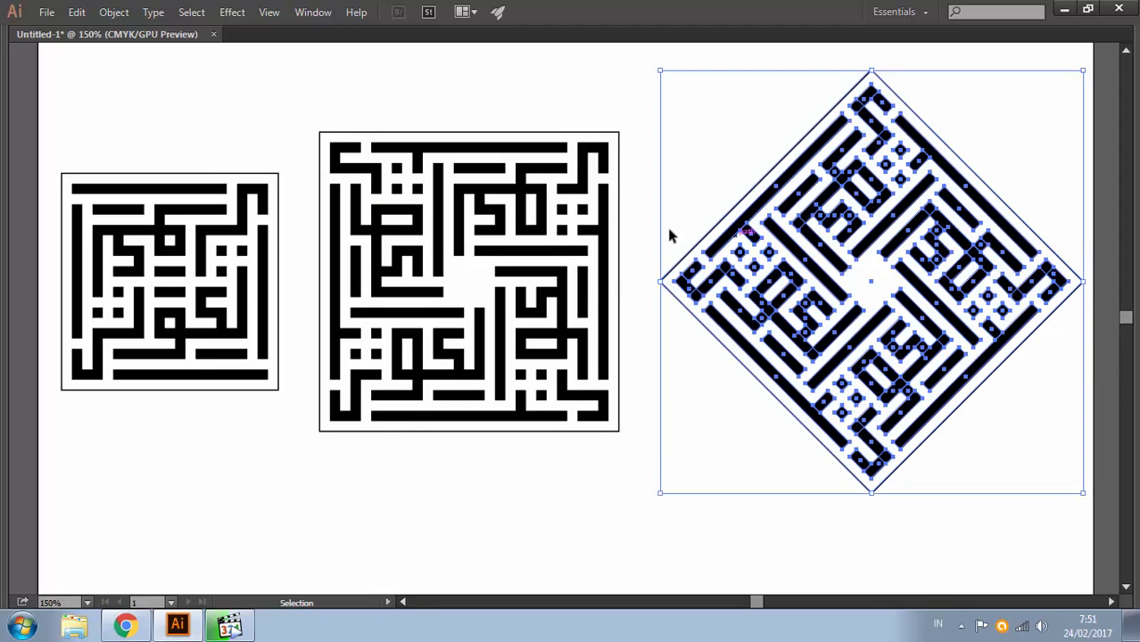
left_click(609, 225)
left_click(668, 361)
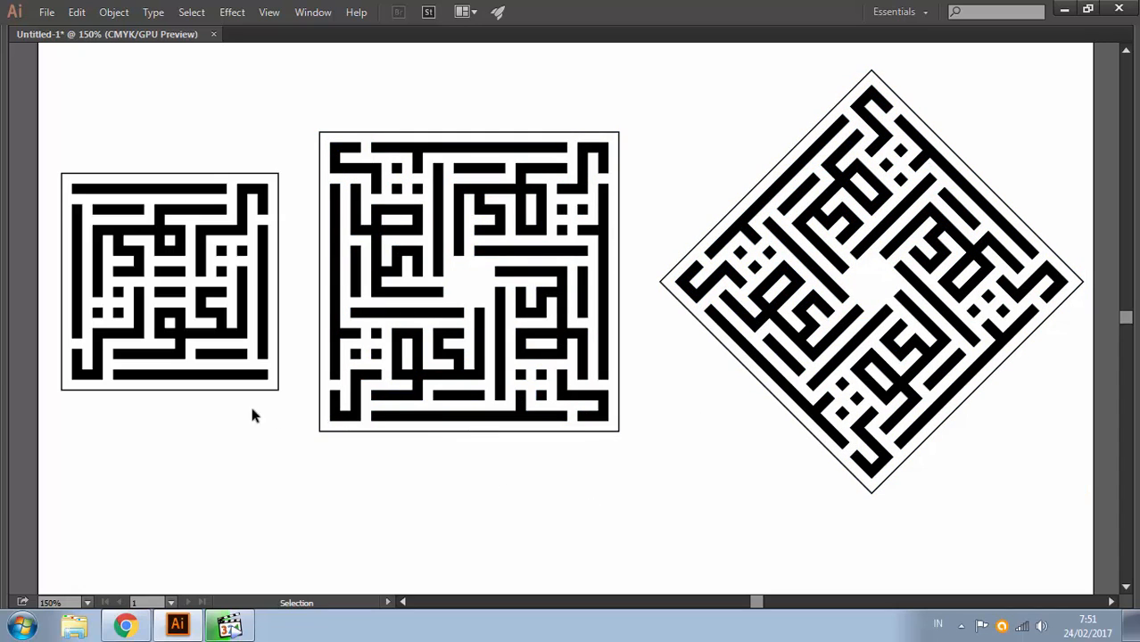
left_click(271, 376)
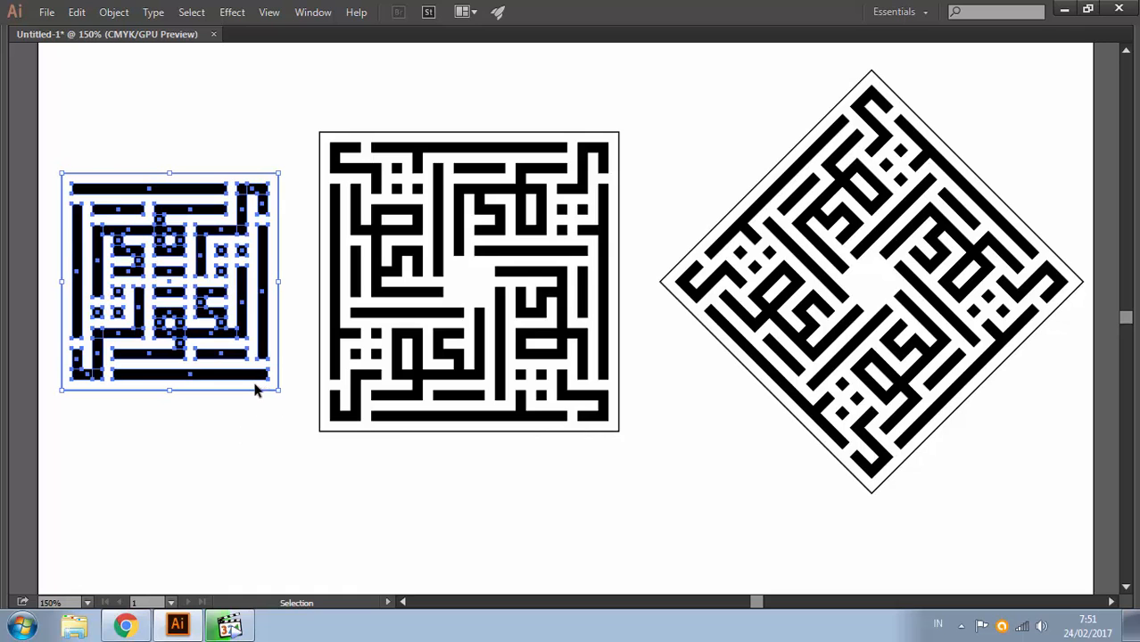
left_click(363, 472)
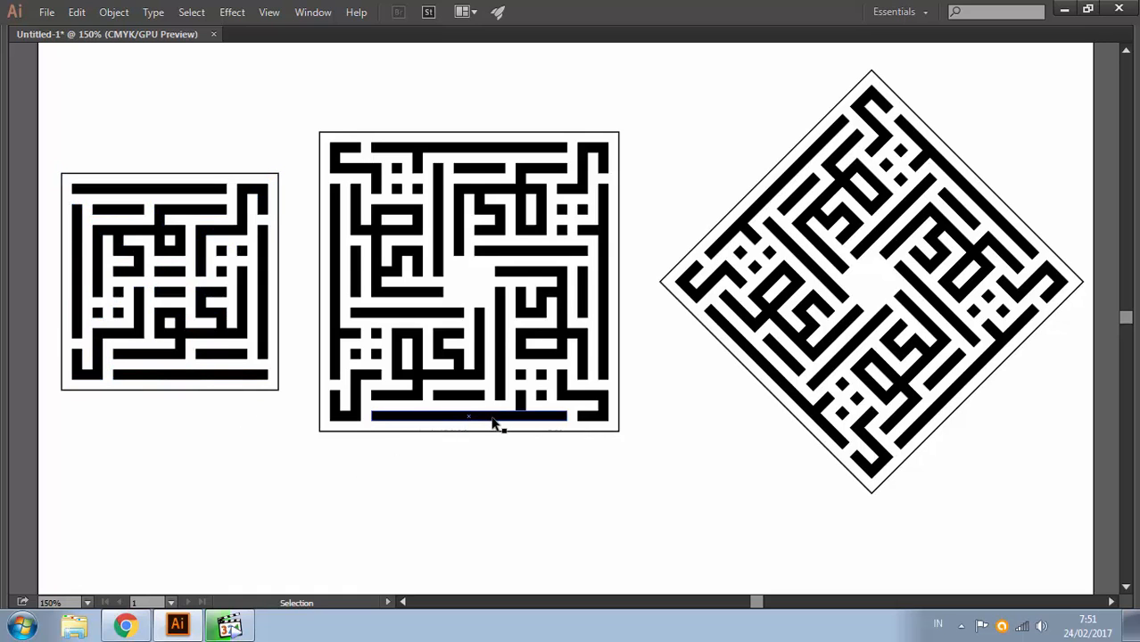
left_click(496, 429)
left_click(673, 404)
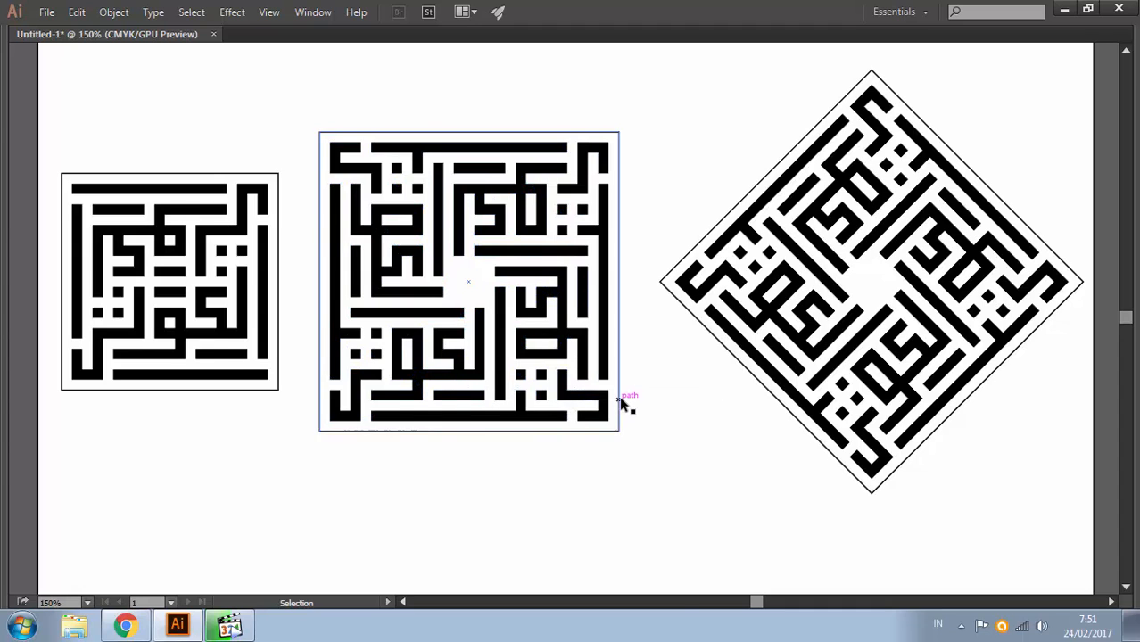
Step: Bring back the hidden panels, hide Layer 1 and show Layer 2 with the surah reference image, enlarged to 200%
key("Tab")
left_click(951, 181)
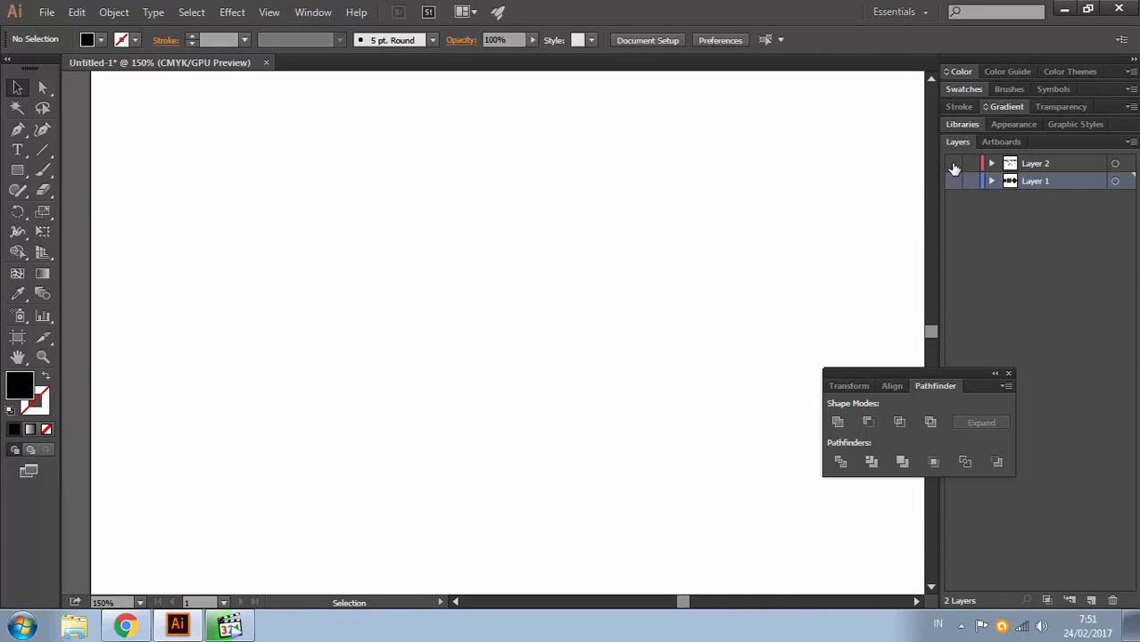
left_click(952, 163)
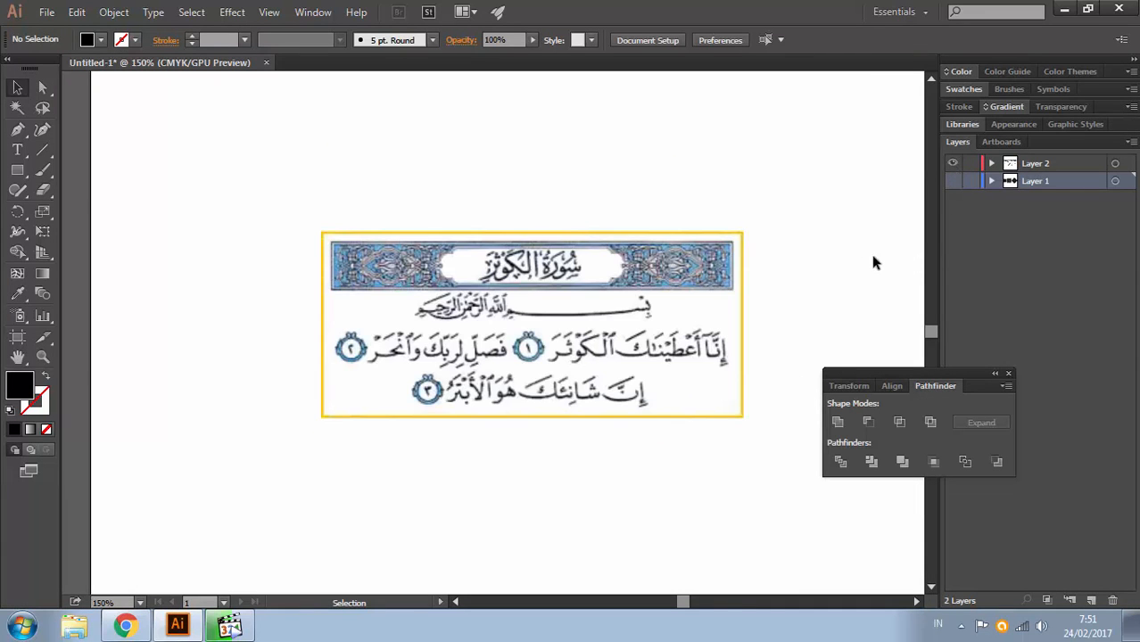
left_click(520, 277, "ctrl")
left_click_drag(482, 344, 417, 238)
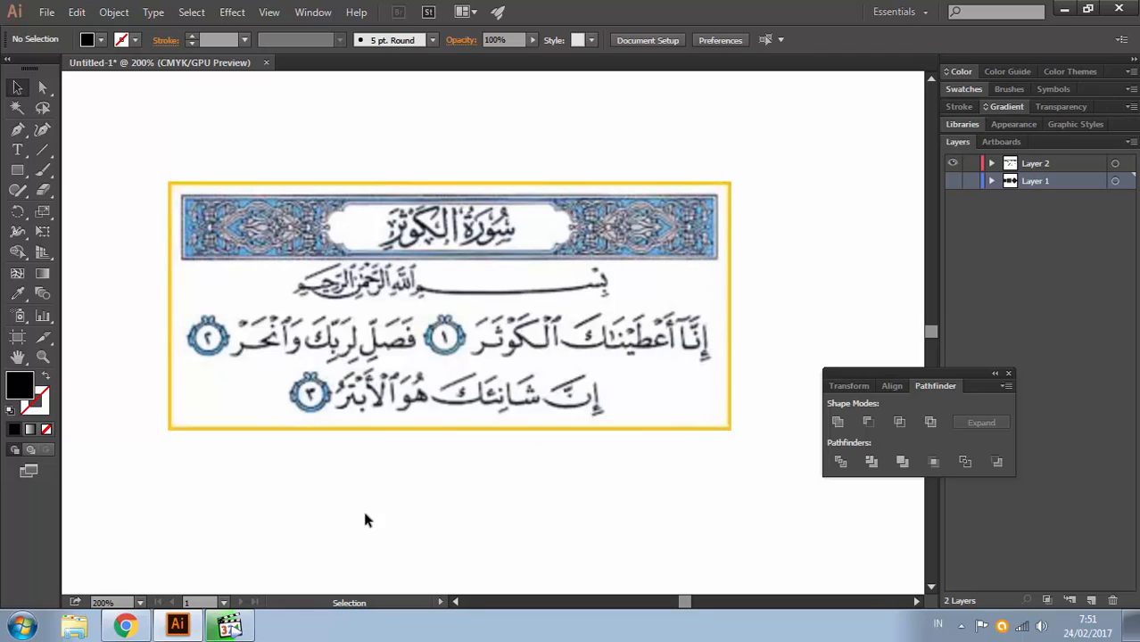
Step: Switch to Chrome and examine the Kufic font chart in the image tab and in the WordPress post preview
mouse_move(139, 626)
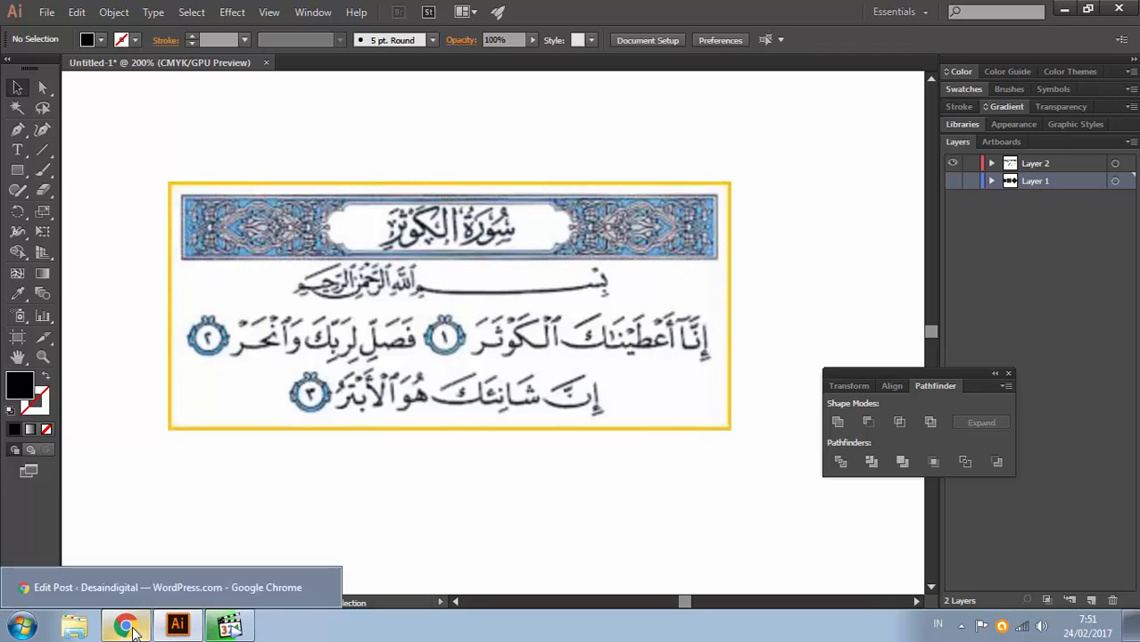
left_click(169, 578)
left_click(127, 11)
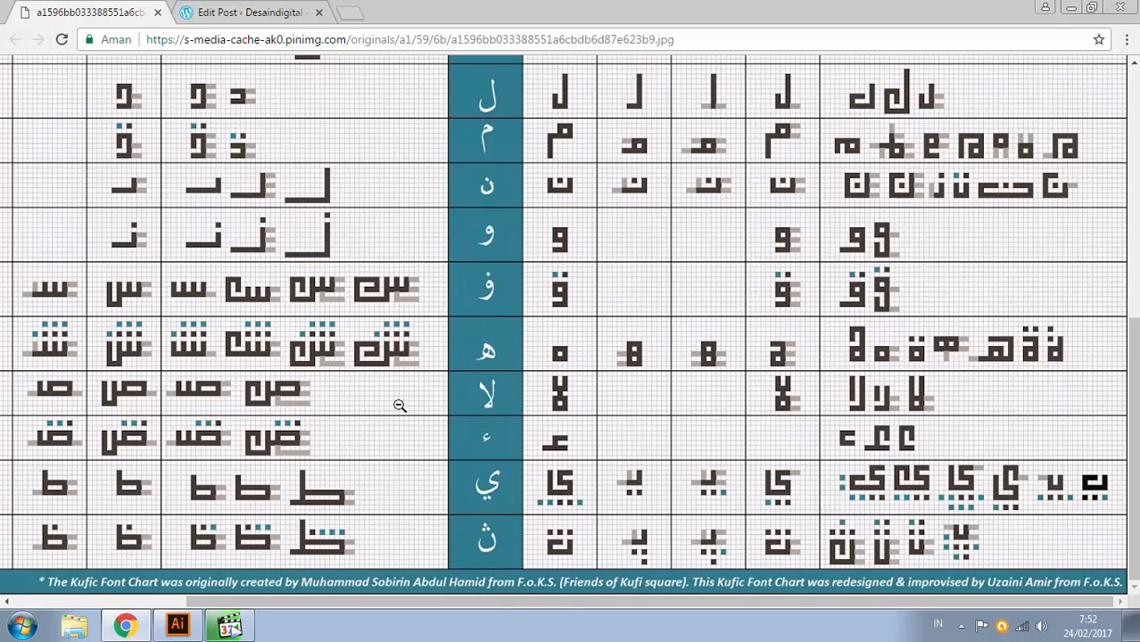
left_click(268, 12)
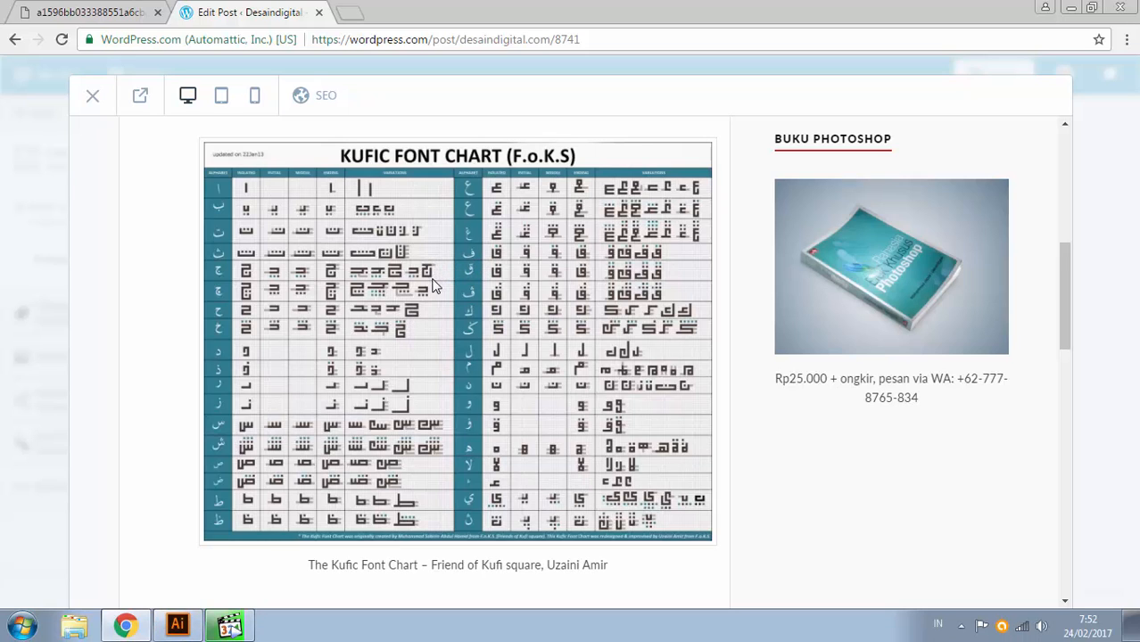
Step: Switch back to Illustrator and create a new A4 landscape document, 297 × 210 mm, with one artboard
left_click(189, 626)
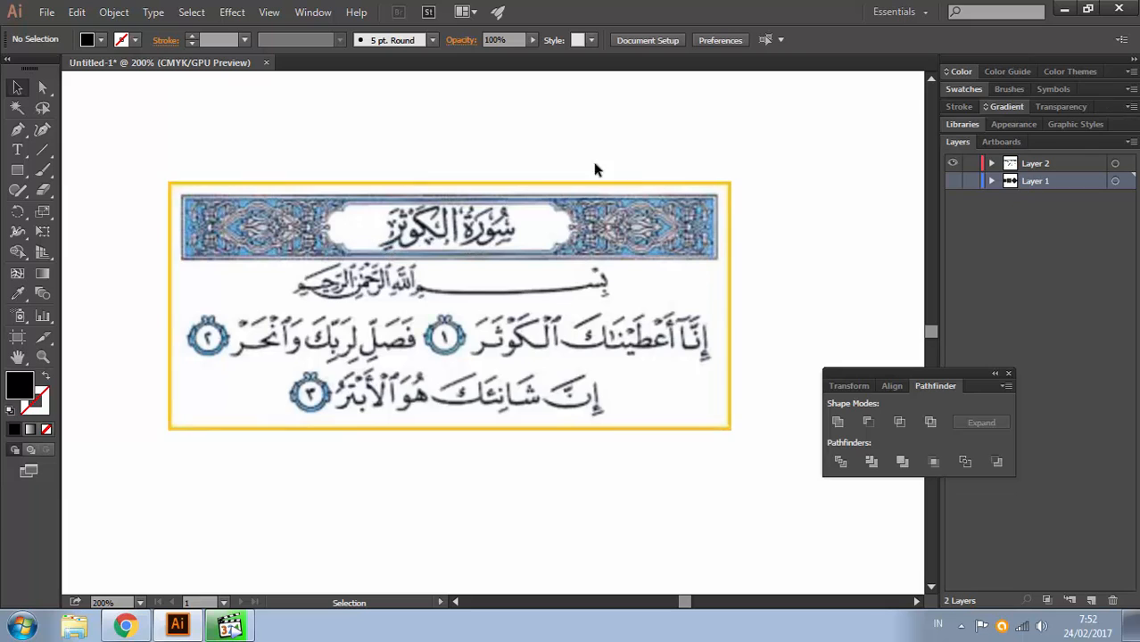
key("ctrl")
key("ctrl+n")
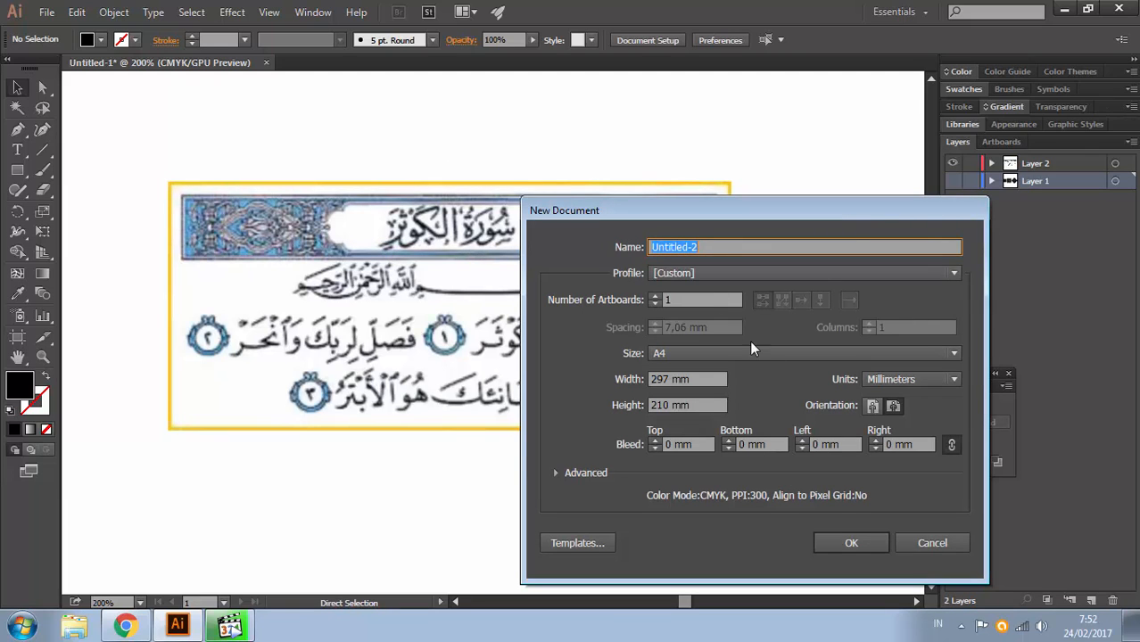
left_click(850, 541)
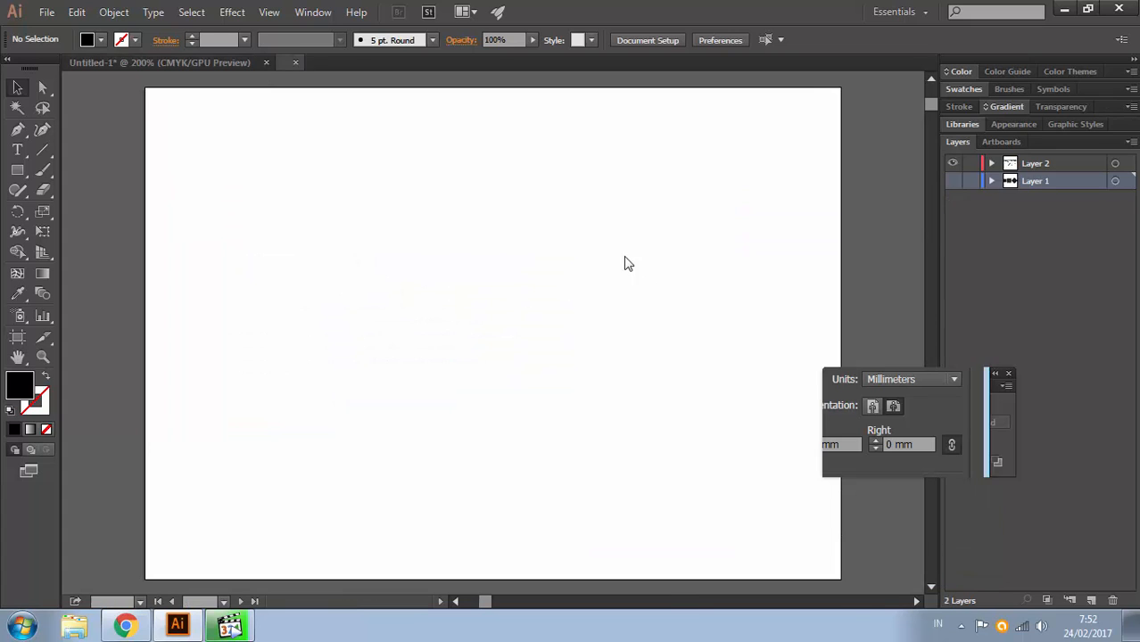
Step: Show the grid in the new document
left_click(282, 16)
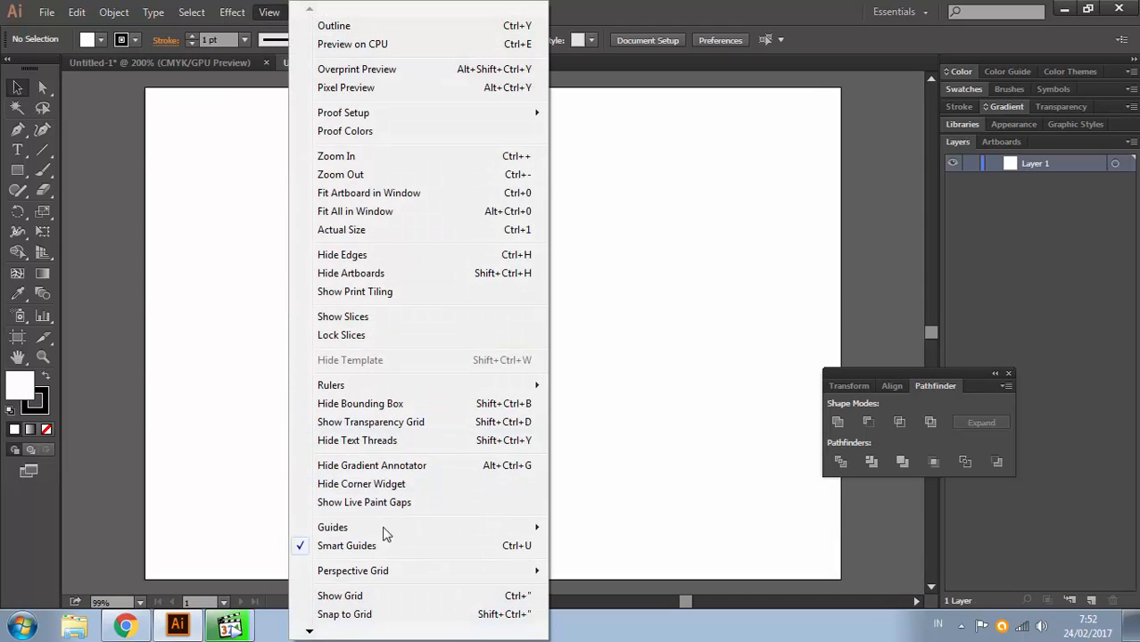
left_click(384, 596)
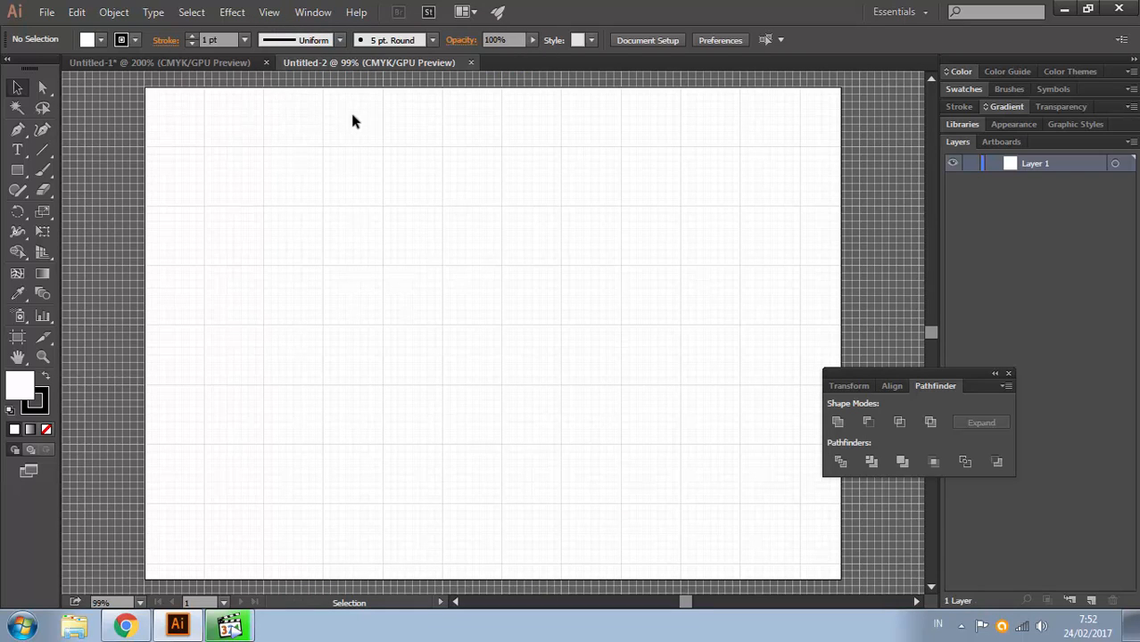
left_click(361, 158, "ctrl")
left_click_drag(471, 330, 290, 155)
left_click_drag(425, 310, 395, 289)
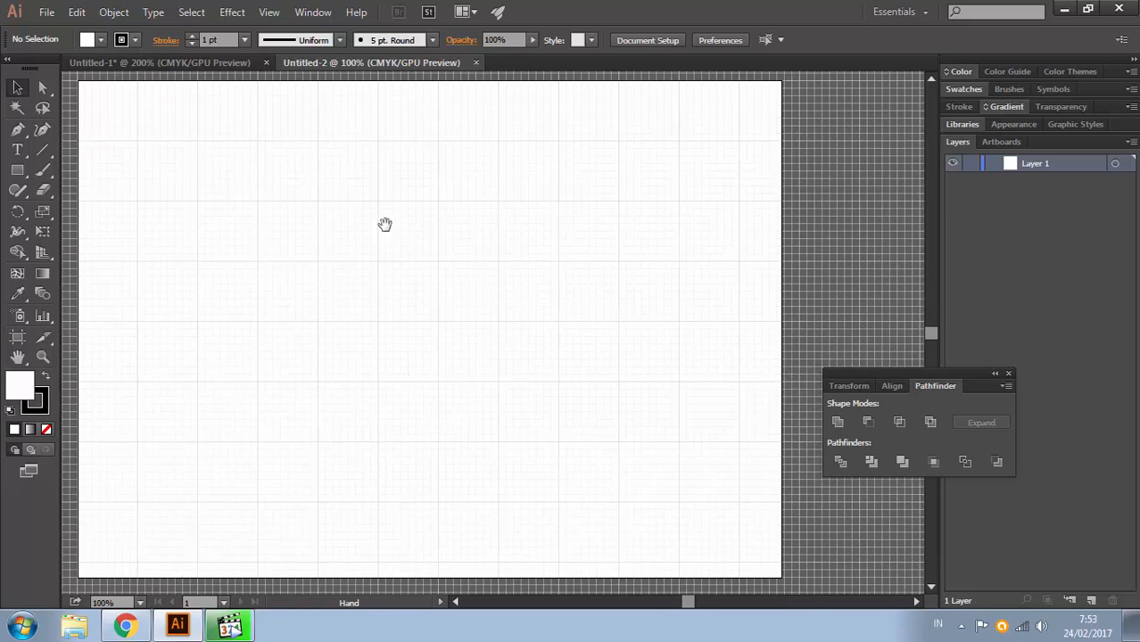
left_click(270, 13)
left_click(17, 170)
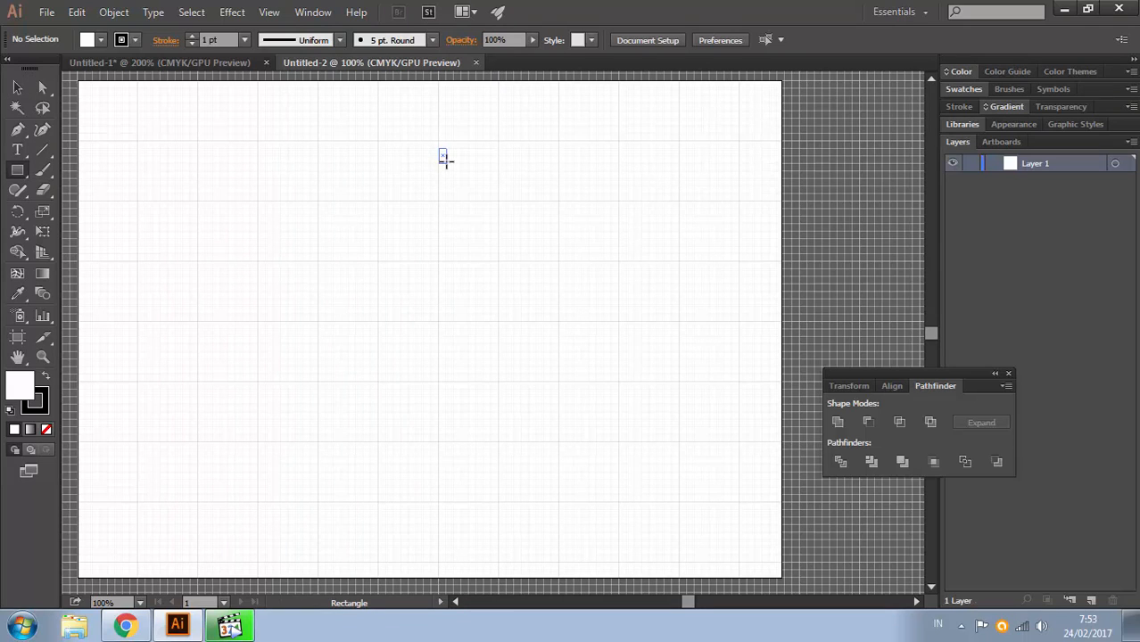
left_click_drag(441, 156, 437, 148)
key("ctrl+z")
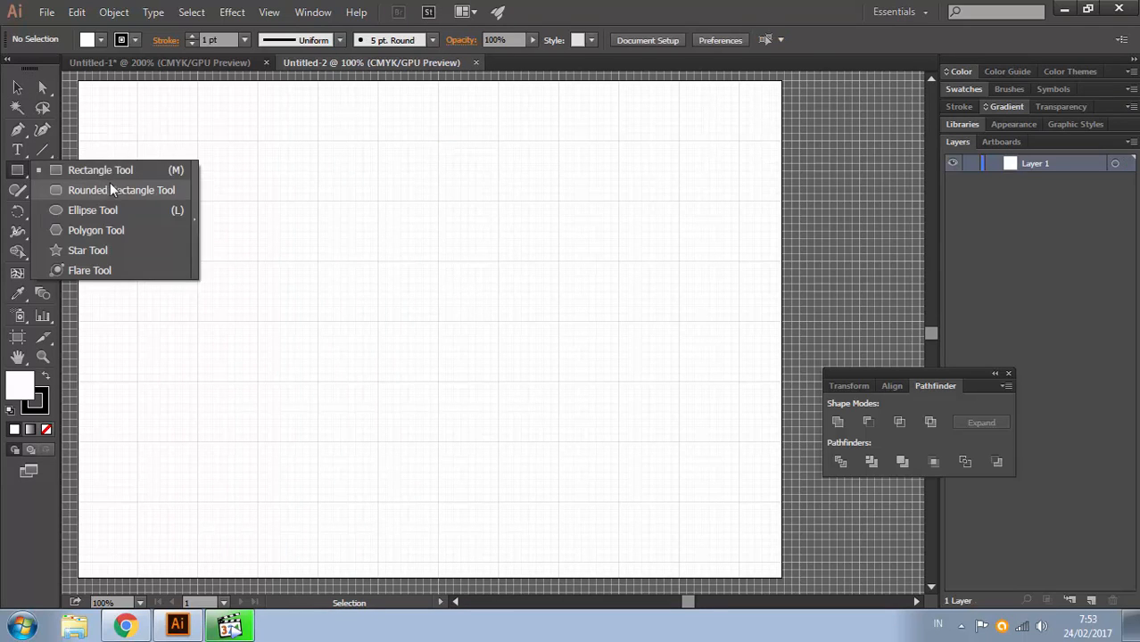
Step: Draw a vertical rectangle one grid square wide and about 14 squares tall in the upper middle of the artboard
left_click(20, 171)
left_click(129, 170)
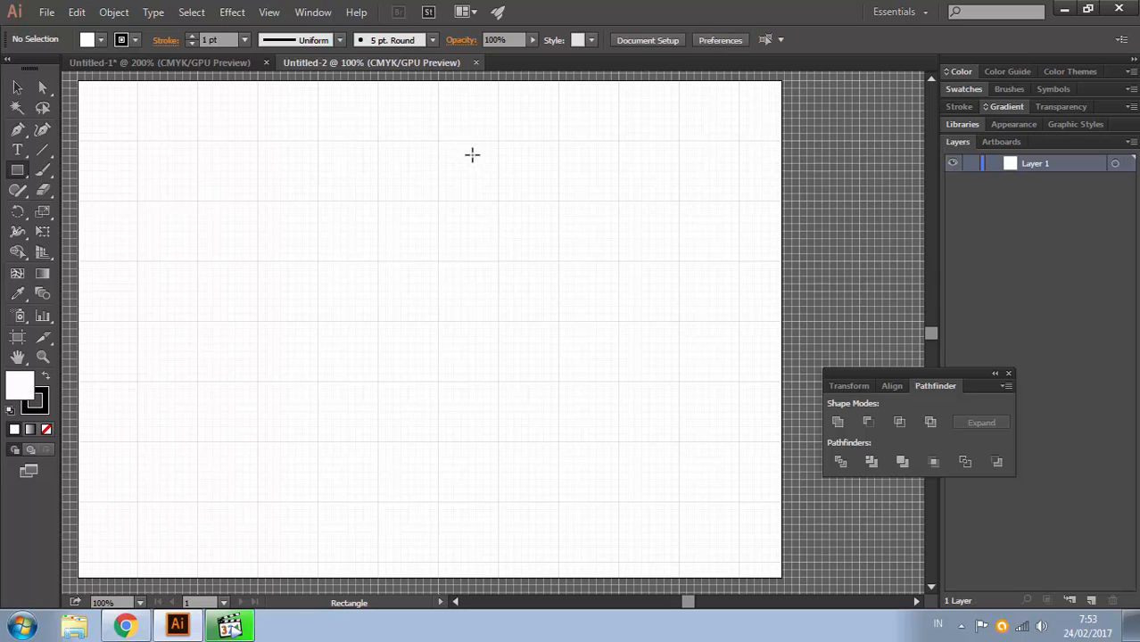
left_click_drag(471, 155, 476, 262)
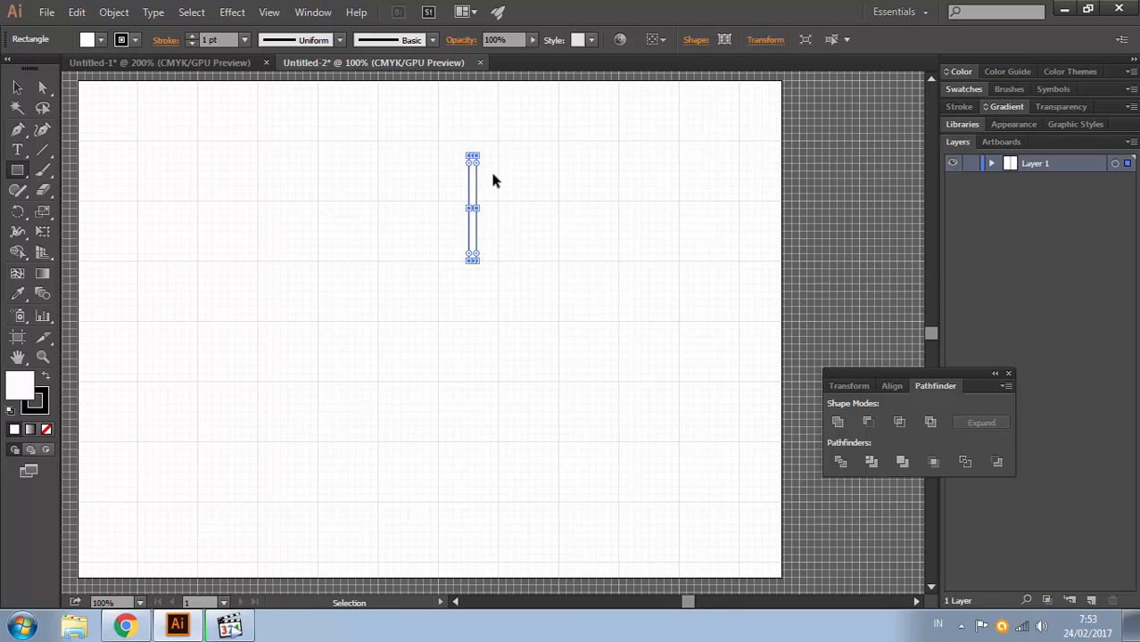
Step: Undo the tall rectangle, and hide Layer 2 and show Layer 1 in Untitled-1 to view the finished Kufic designs
key("ctrl+z")
left_click(223, 63)
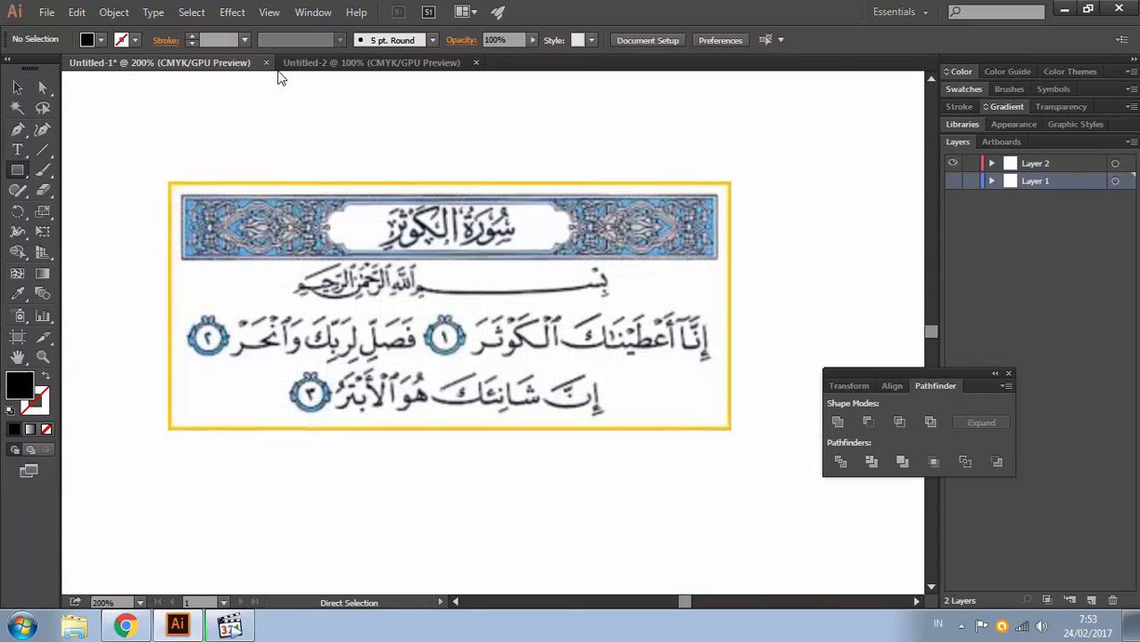
left_click(952, 164)
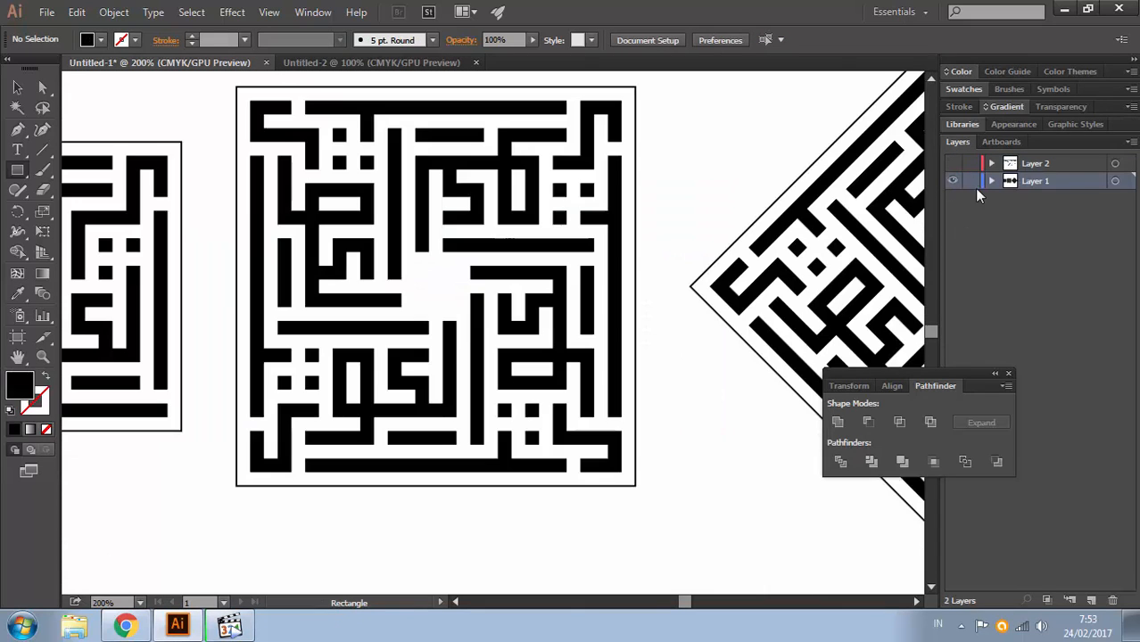
left_click_drag(75, 325, 323, 308)
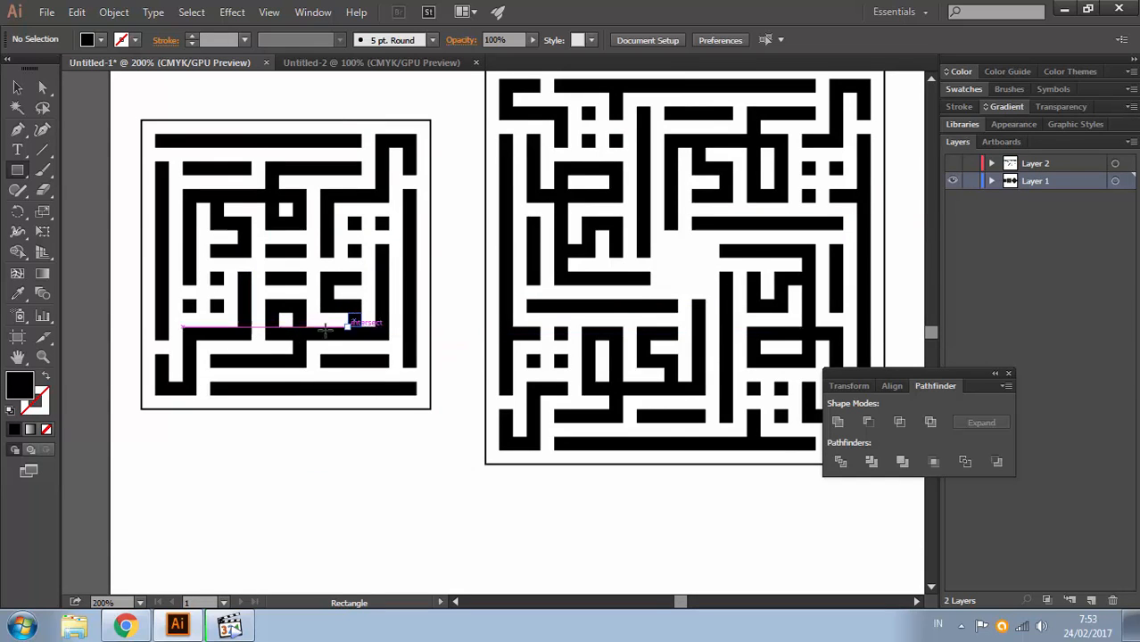
left_click(419, 62)
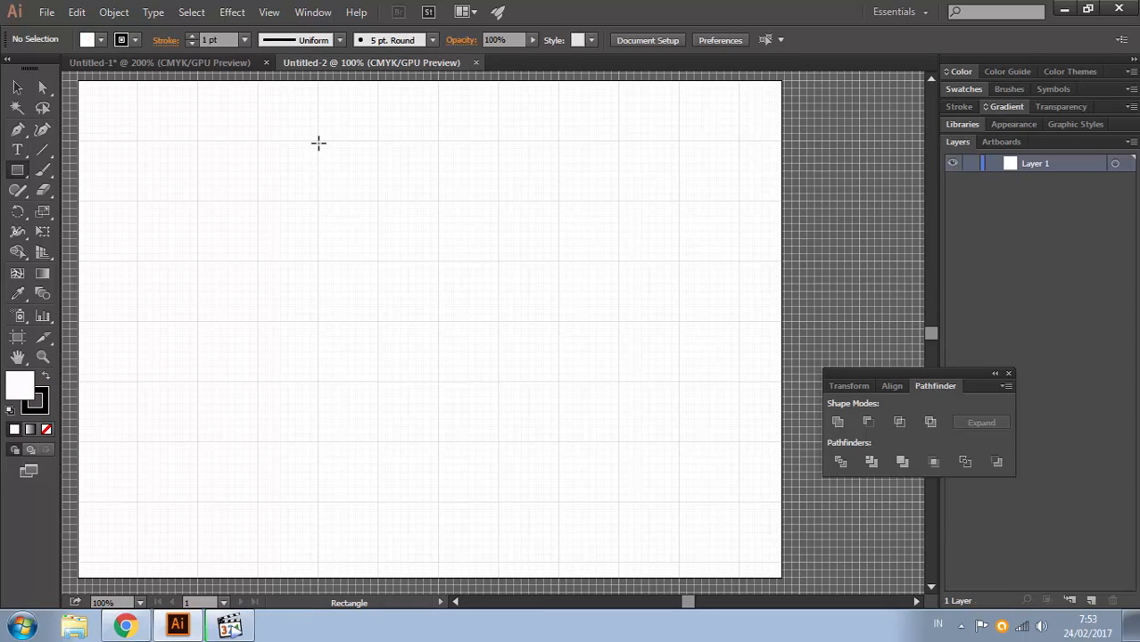
Step: Draw the letter alif in Untitled-2 as a vertical rectangle one grid square wide and five squares tall
left_click_drag(318, 142, 325, 179)
left_click(340, 187, "ctrl")
left_click(513, 286, "ctrl")
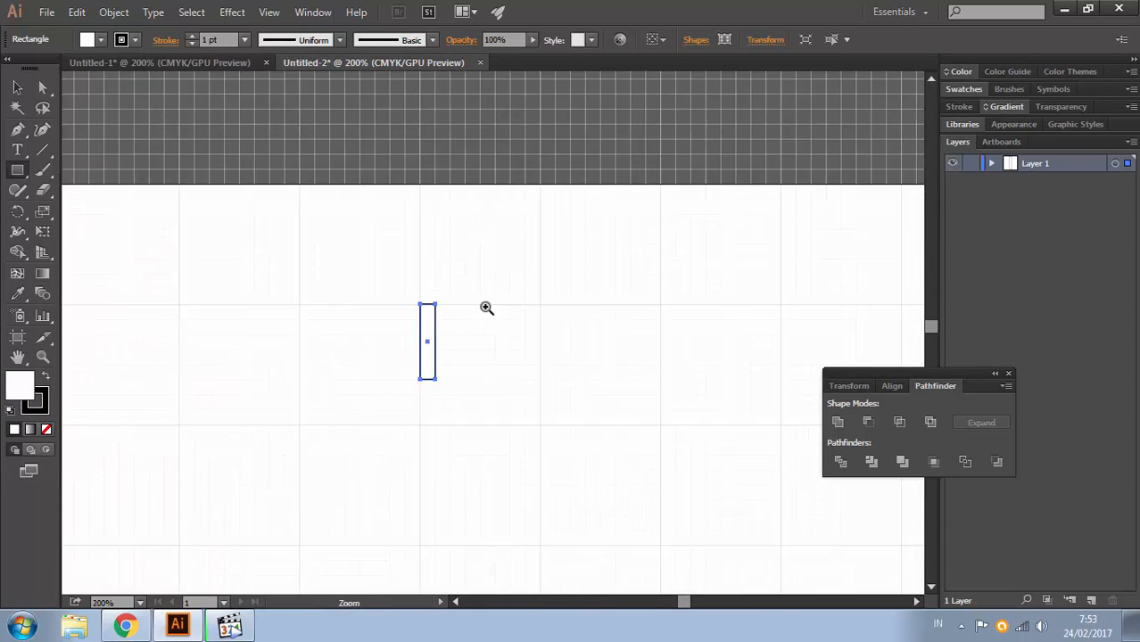
left_click(475, 318, "ctrl")
left_click_drag(418, 361, 424, 147)
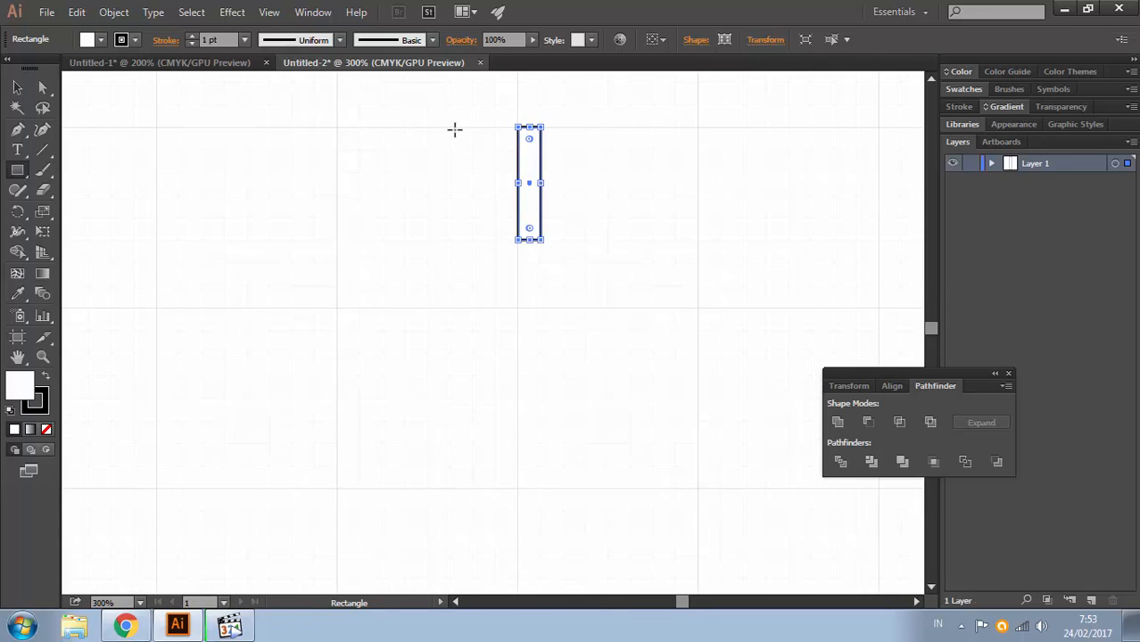
Step: Draw the letter lam beside the alif from a one-by-five-square vertical bar and a three-square horizontal foot at its base
left_click_drag(451, 128, 403, 240)
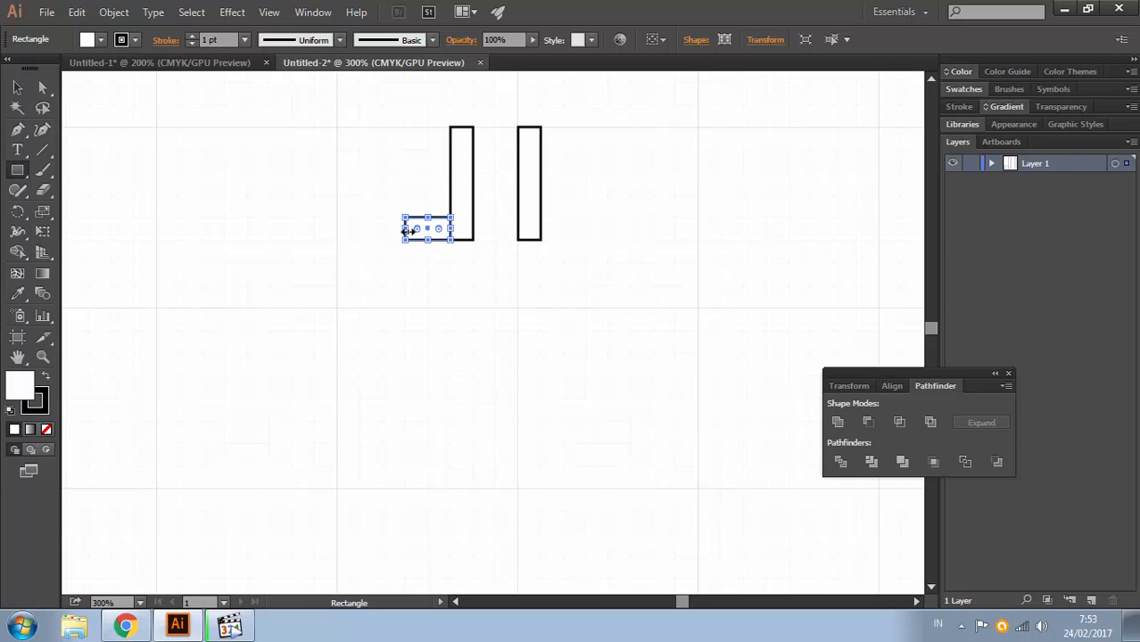
left_click_drag(410, 229, 380, 228)
Step: Build the S-shaped letter kaf beside the lam from three three-square horizontal bars joined by short vertical pieces, five squares tall overall
left_click_drag(361, 127, 290, 150)
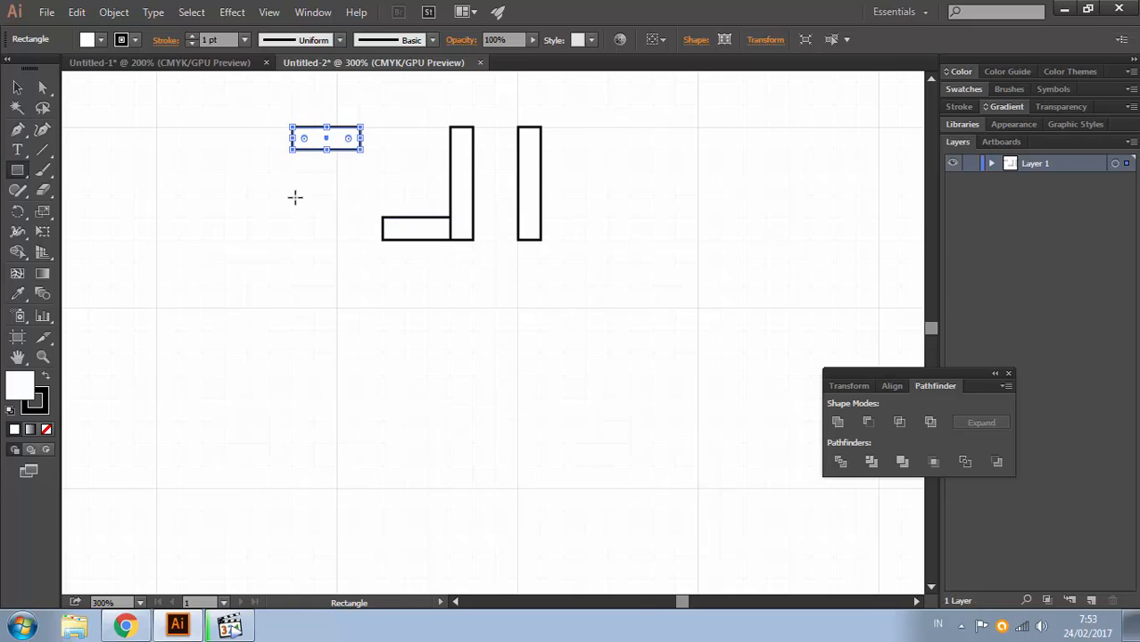
left_click_drag(291, 194, 316, 149)
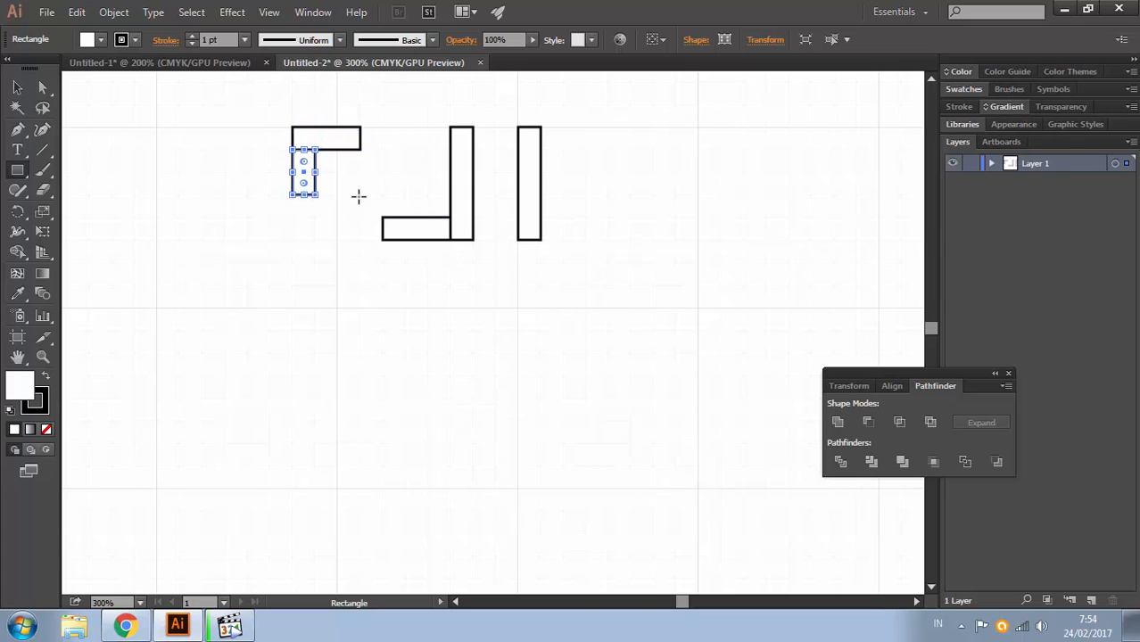
key("v")
key("ctrl+z")
mouse_move(293, 171)
left_mouse_down()
mouse_move(314, 151)
mouse_move(308, 192)
mouse_move(291, 195)
left_mouse_up()
mouse_move(360, 195)
left_mouse_down()
mouse_move(339, 252)
mouse_move(333, 220)
mouse_move(310, 234)
mouse_move(339, 239)
left_mouse_up()
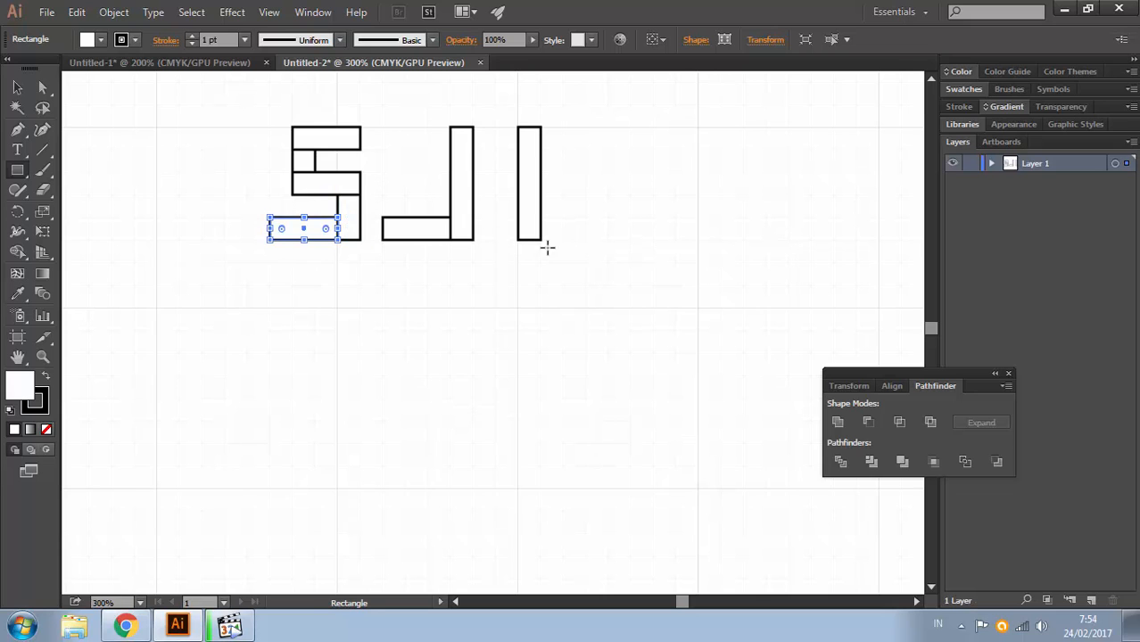
left_click(412, 277, "ctrl")
Step: Open the recent file al-kautsar.ai for reference
left_click(239, 66)
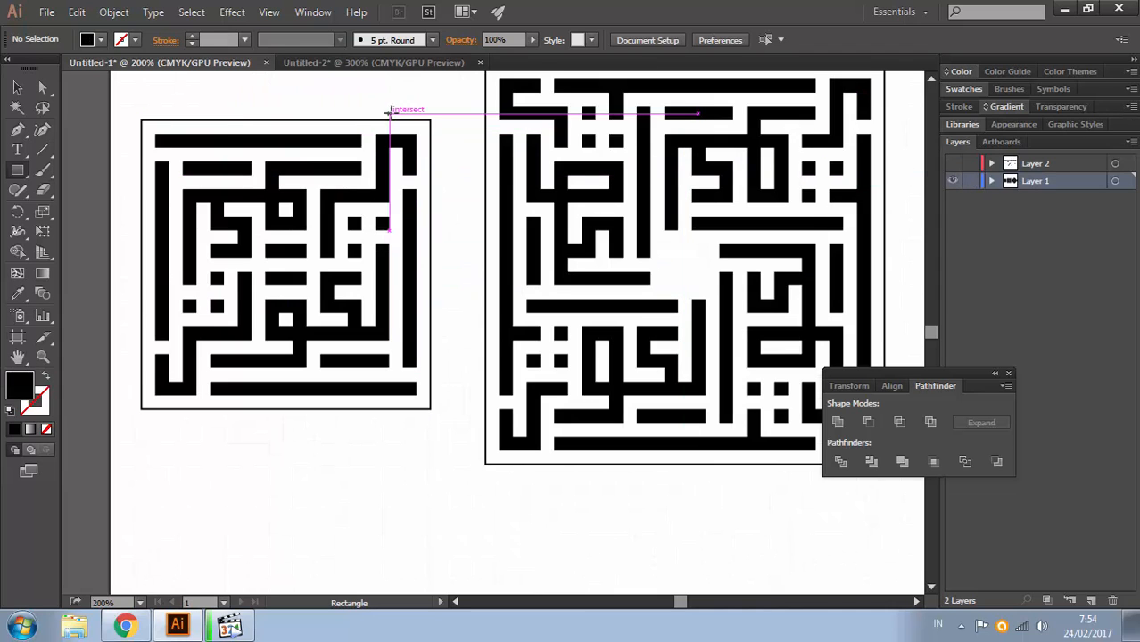
left_click(268, 12)
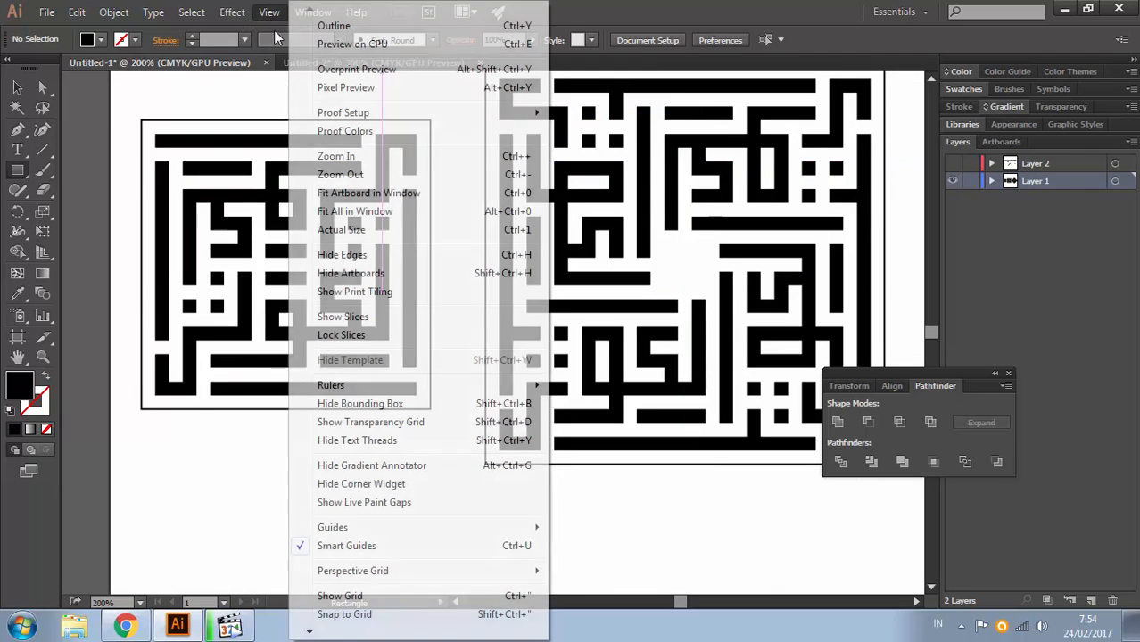
left_click(643, 12)
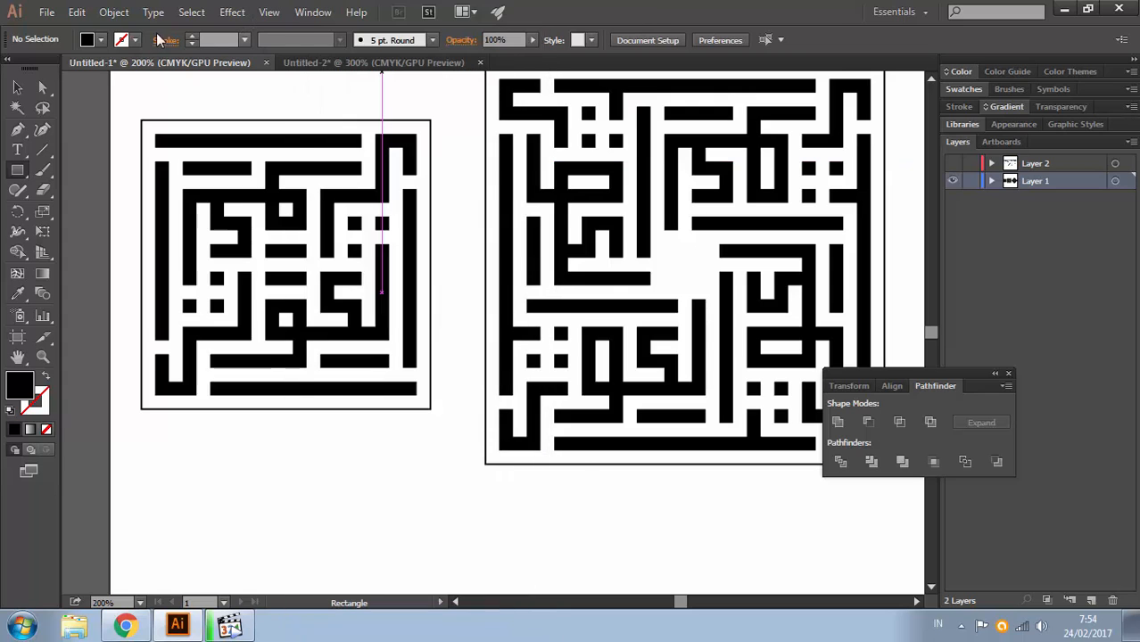
left_click(49, 13)
mouse_move(196, 89)
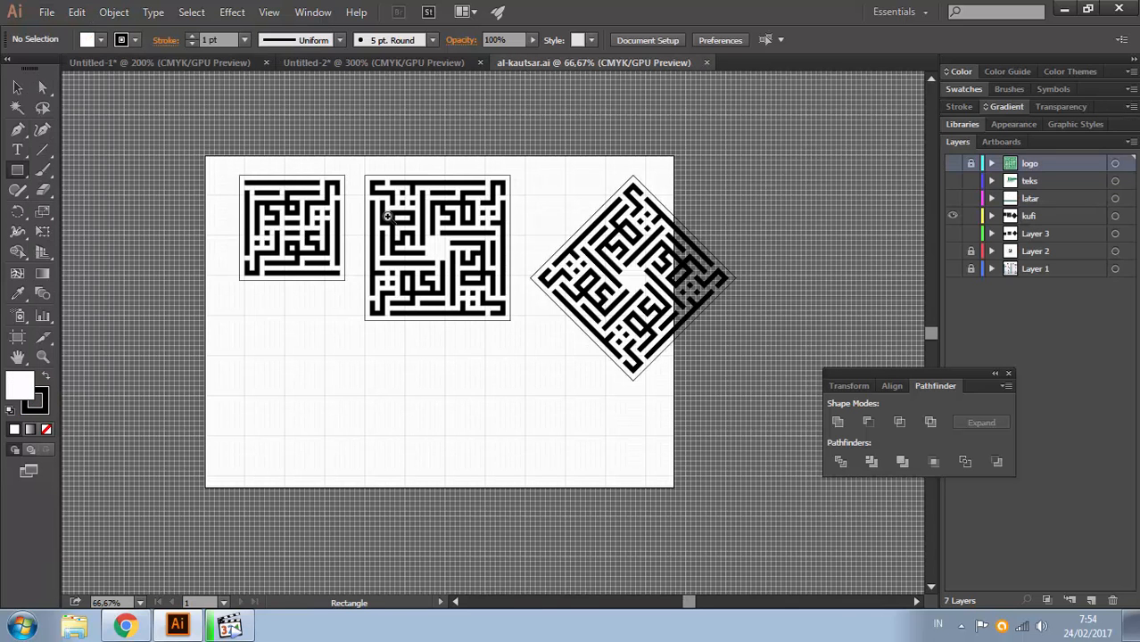
Step: Examine how the finished Kufic letters fit the grid in al-kautsar.ai, and return to the Untitled-2 document
left_click(371, 223, "ctrl")
left_click(354, 263, "ctrl")
left_click_drag(400, 264, 294, 94)
left_click(420, 247, "ctrl")
left_click_drag(502, 327, 303, 138)
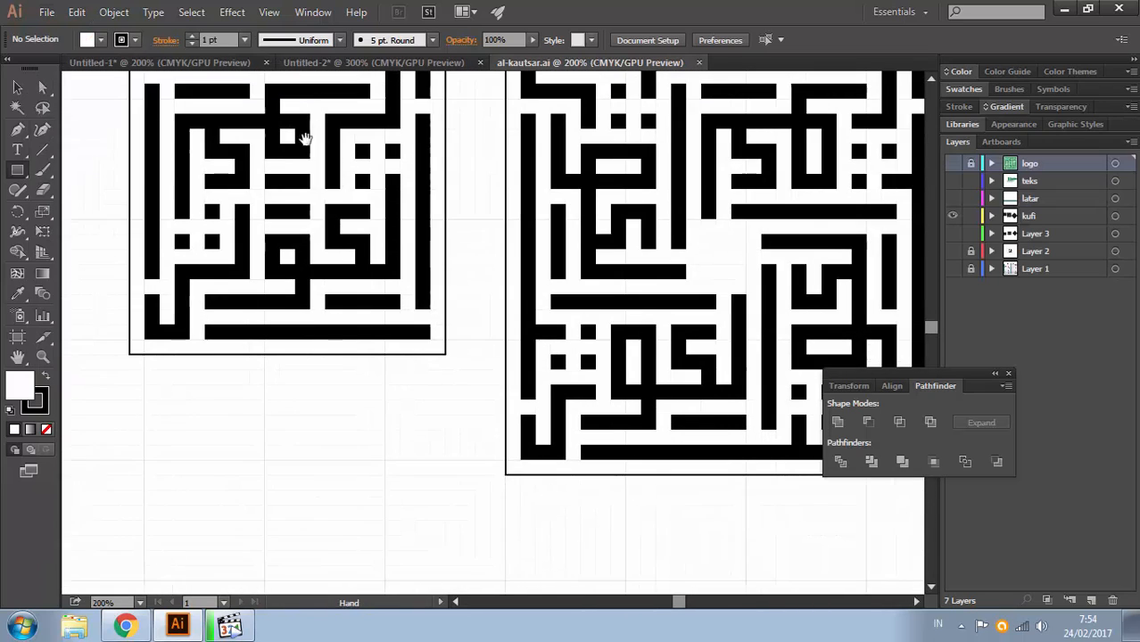
left_click(389, 272, "ctrl")
left_click_drag(364, 224, 305, 178)
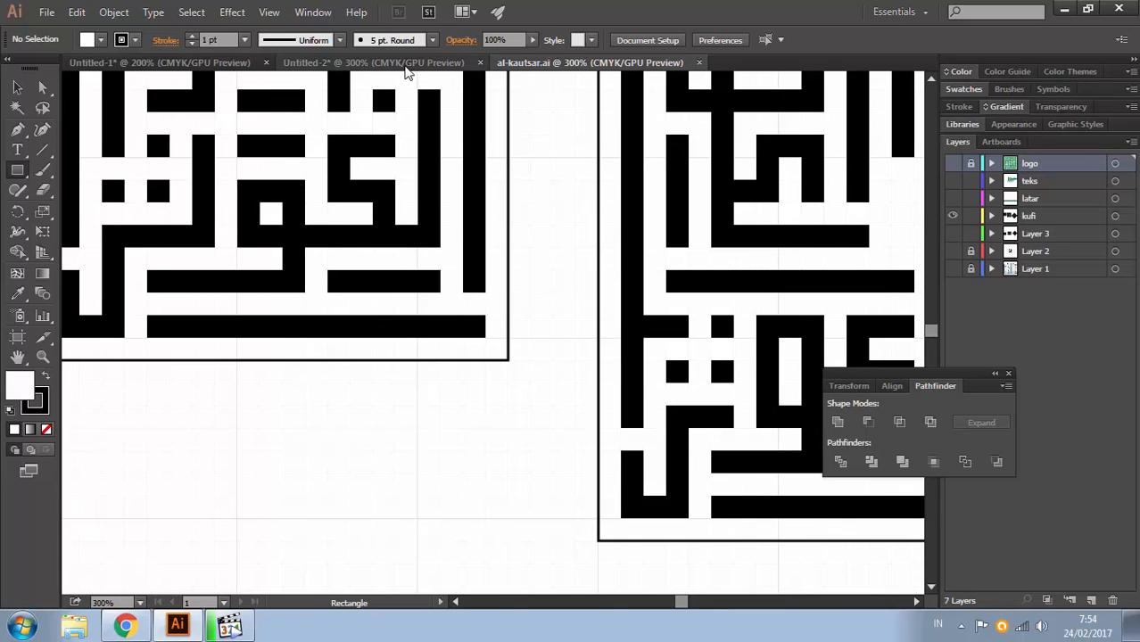
left_click(314, 70)
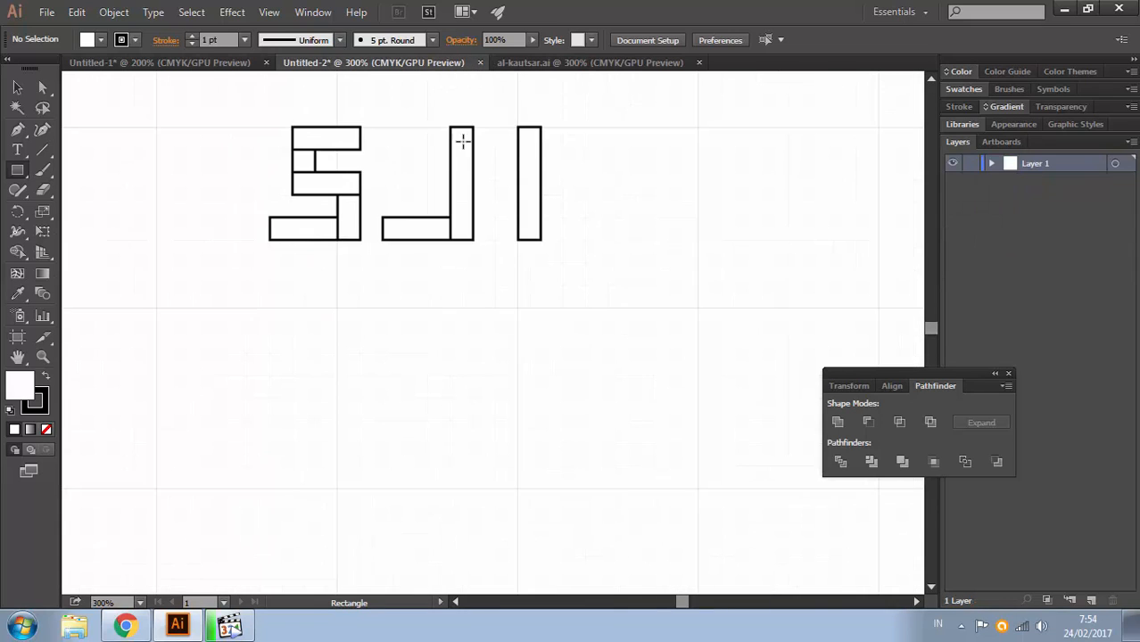
Step: Lengthen the base bar of the kaf to four grid squares by moving its free end outward
left_click(348, 161, "ctrl")
left_click_drag(441, 276, 312, 165)
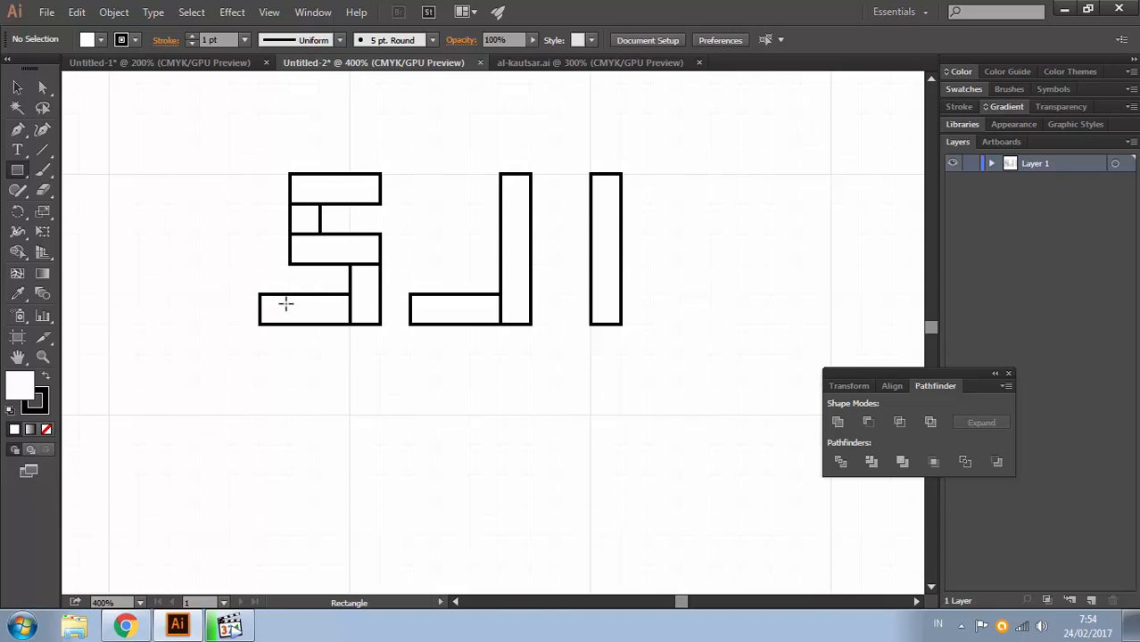
left_click(45, 87)
left_click_drag(246, 267, 230, 310)
left_click(268, 282)
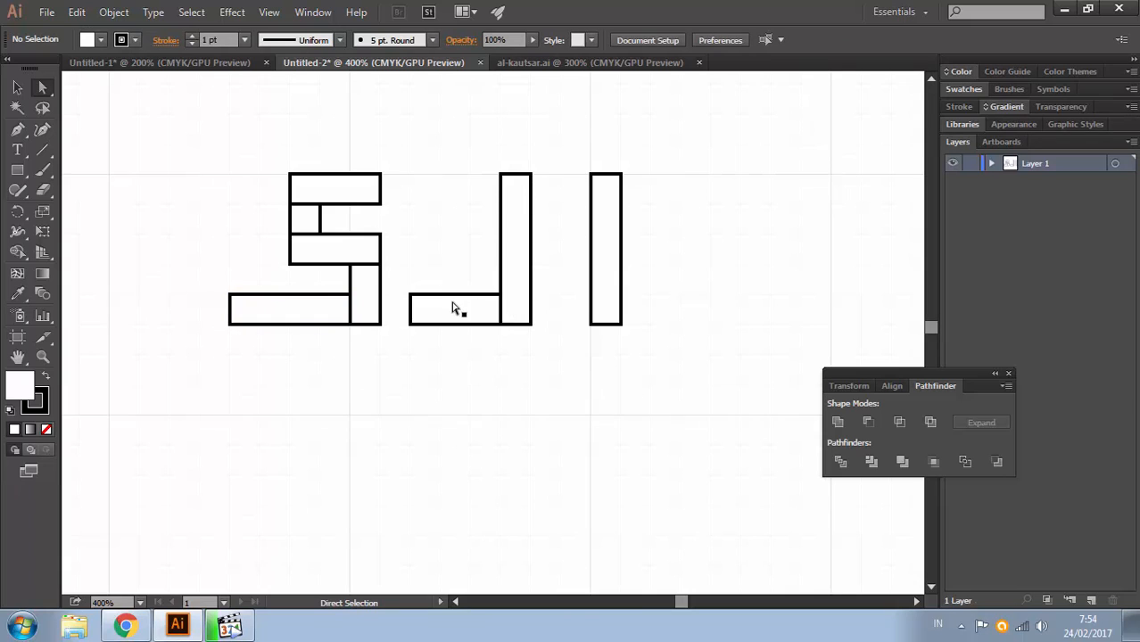
Step: Extend the lam's foot to four grid squares so that it joins the kaf
left_click(412, 305)
left_click_drag(412, 310, 399, 295)
left_click(434, 261)
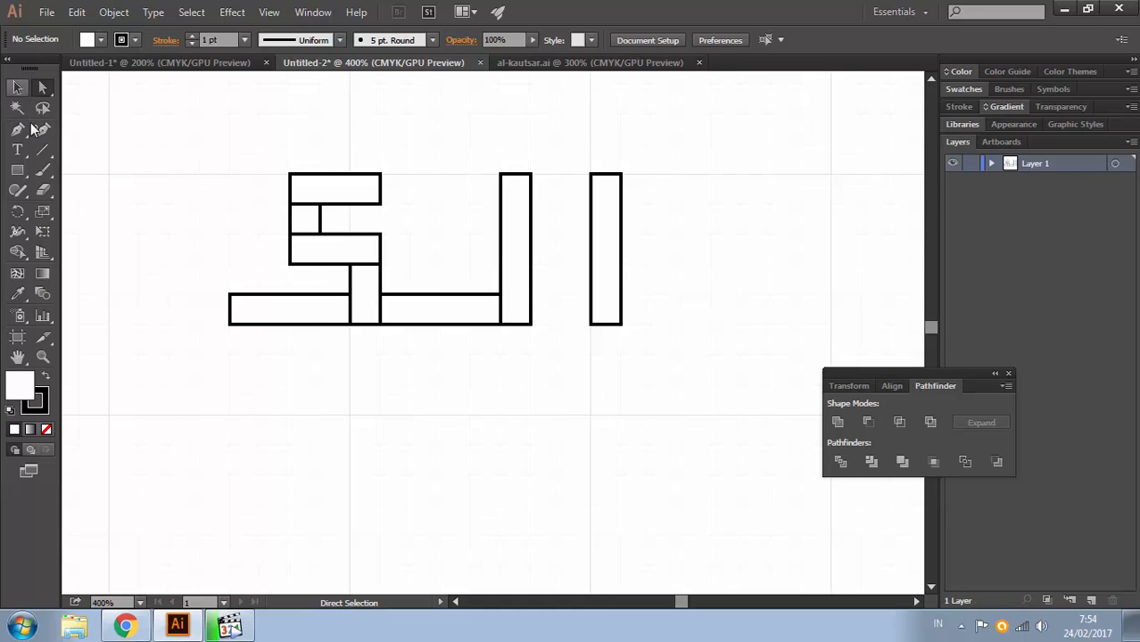
left_click(17, 170)
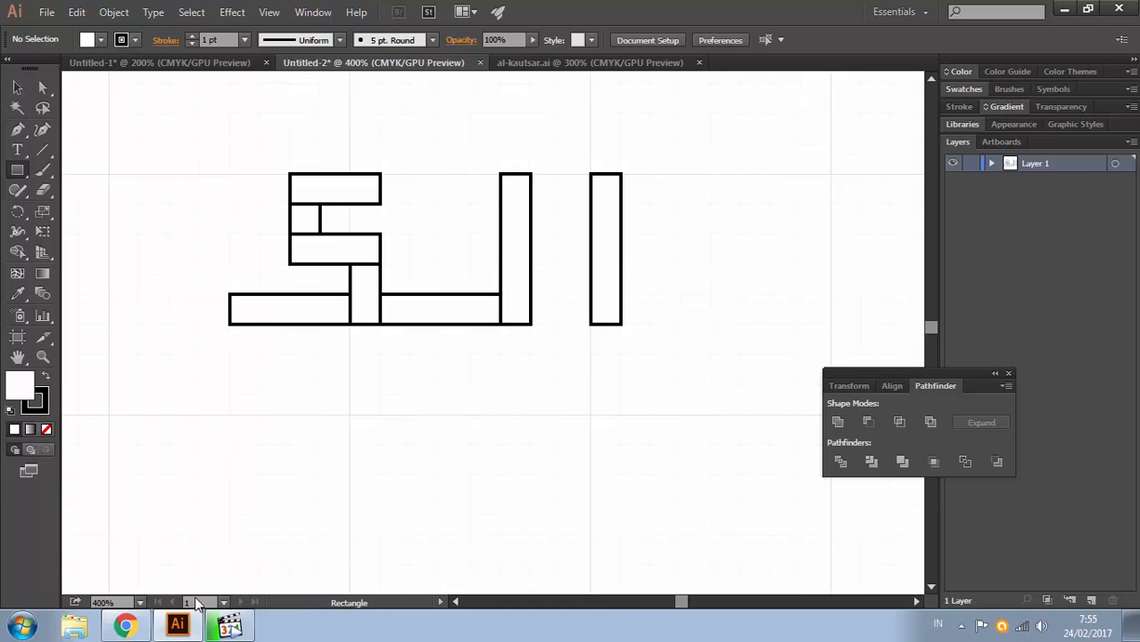
Step: Switch to Chrome and examine the letter forms in the Kufic font chart image and in the WordPress post preview
left_click(125, 626)
left_click(107, 12)
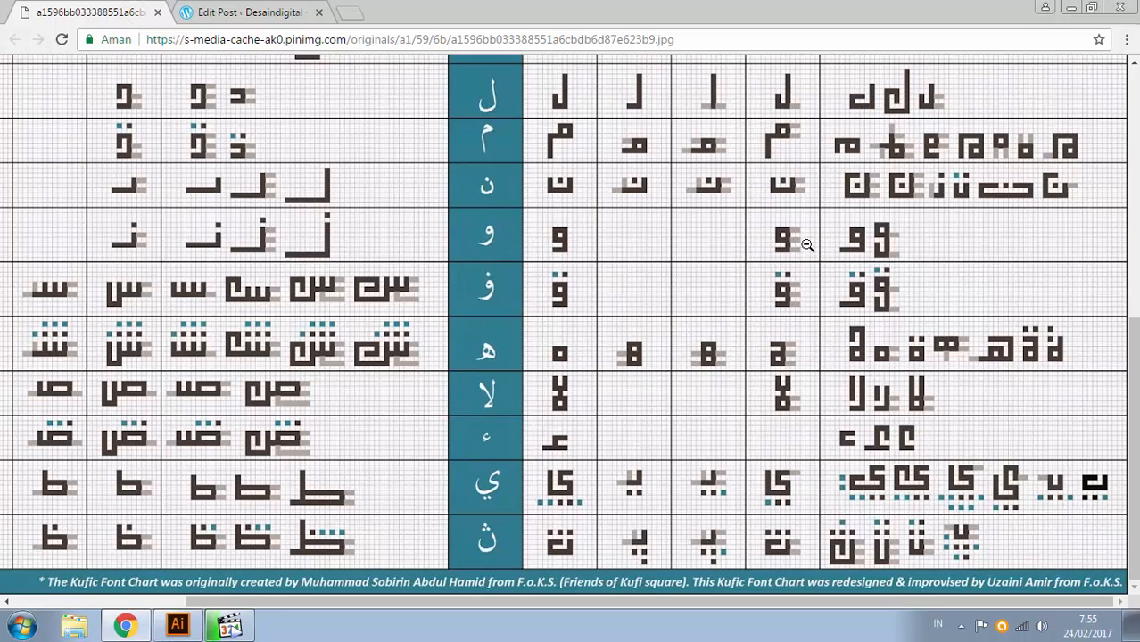
scroll(794, 268, "up", 5)
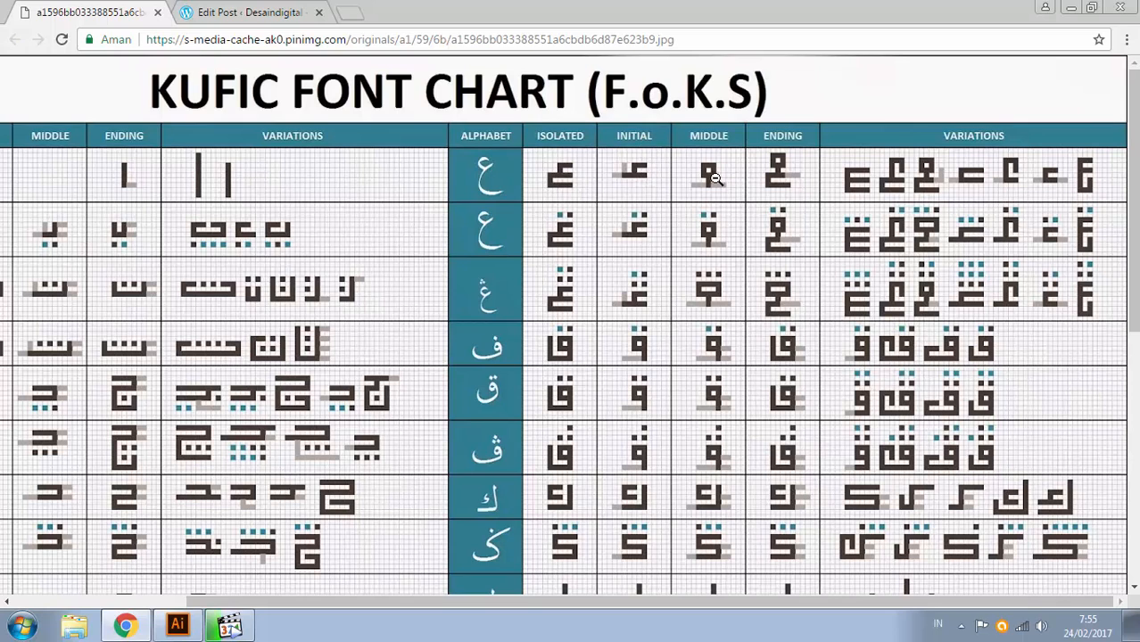
left_click(783, 314)
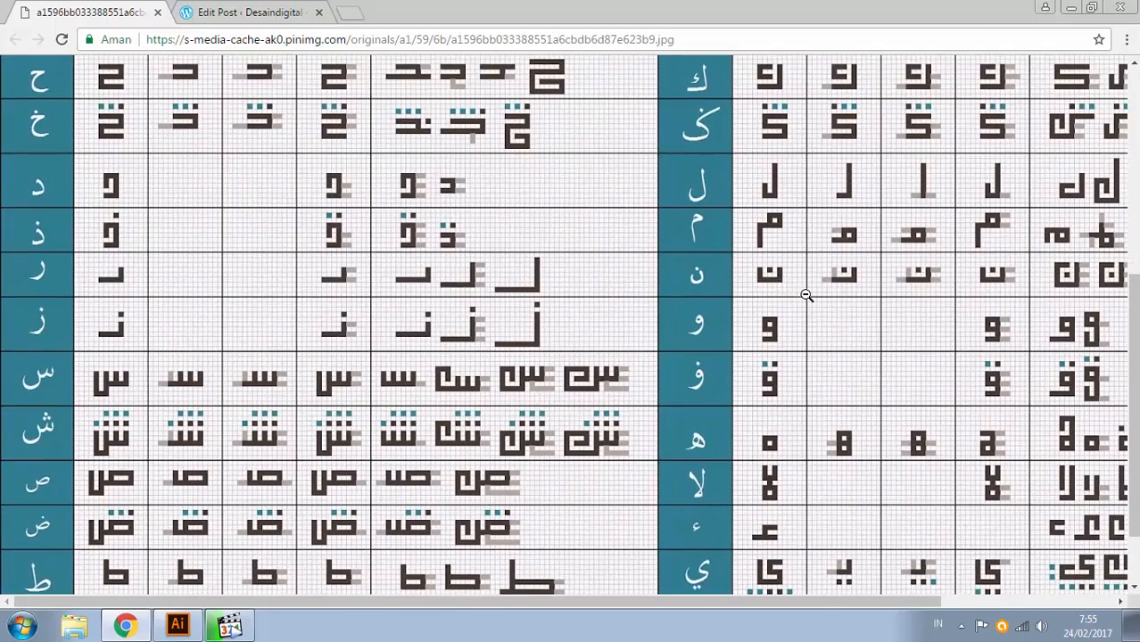
scroll(779, 269, "down", 1)
scroll(779, 269, "right", 2)
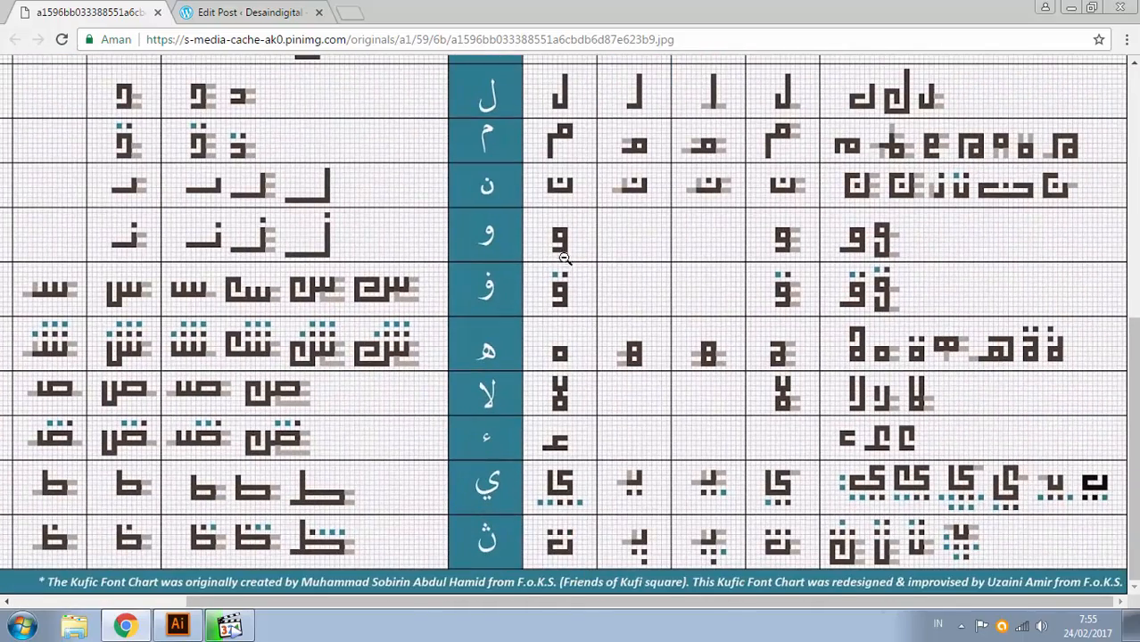
scroll(694, 318, "up", 5)
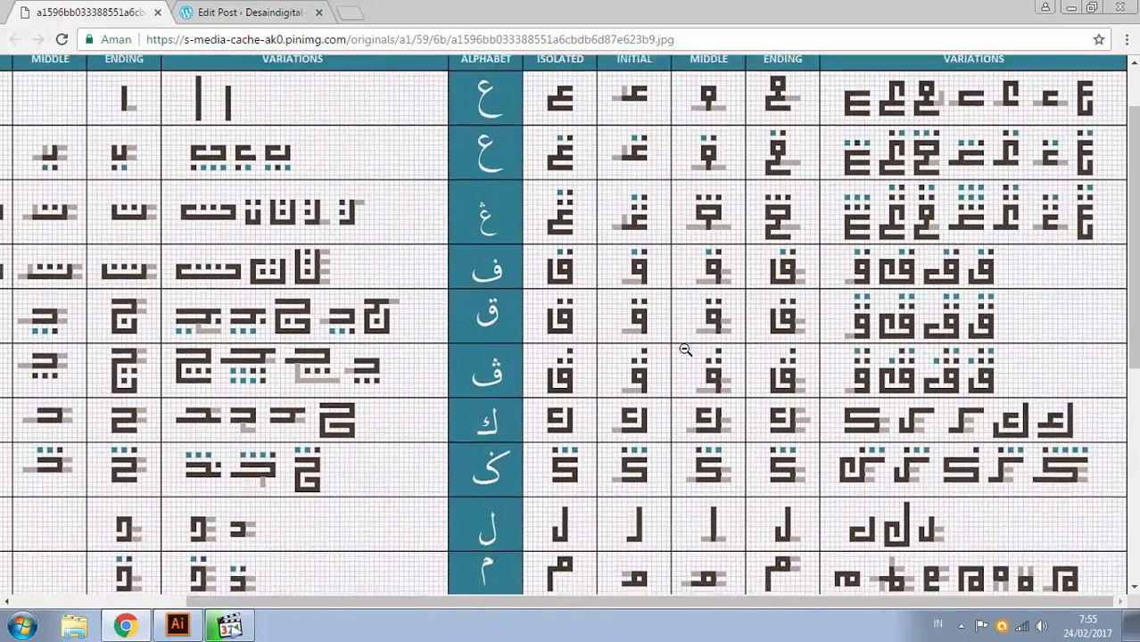
scroll(685, 350, "up", 1)
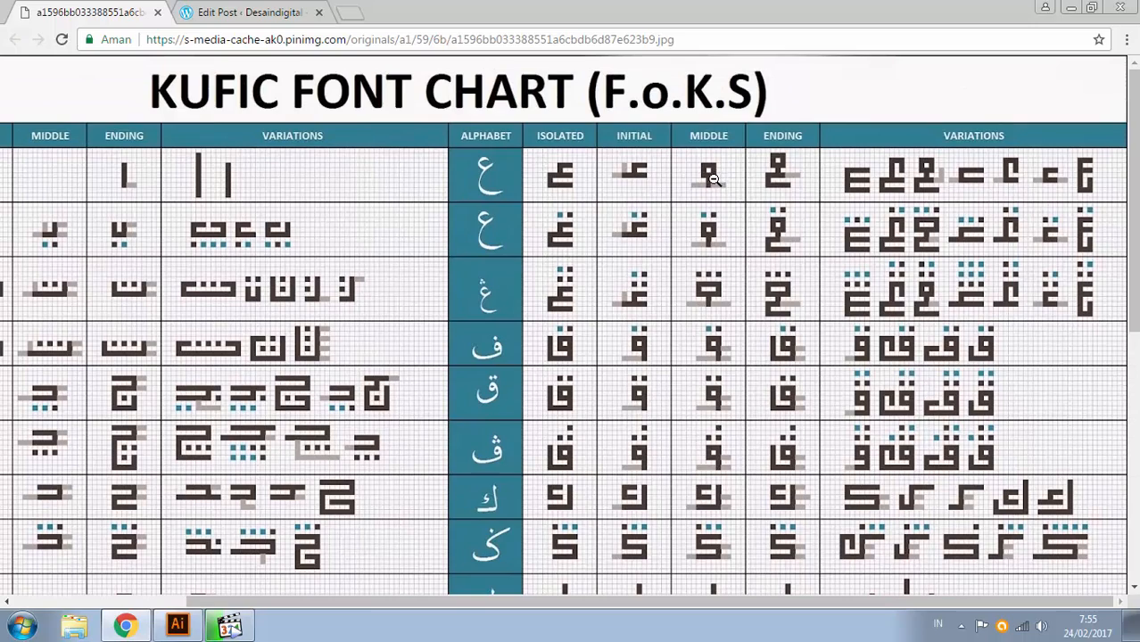
scroll(682, 357, "down", 4)
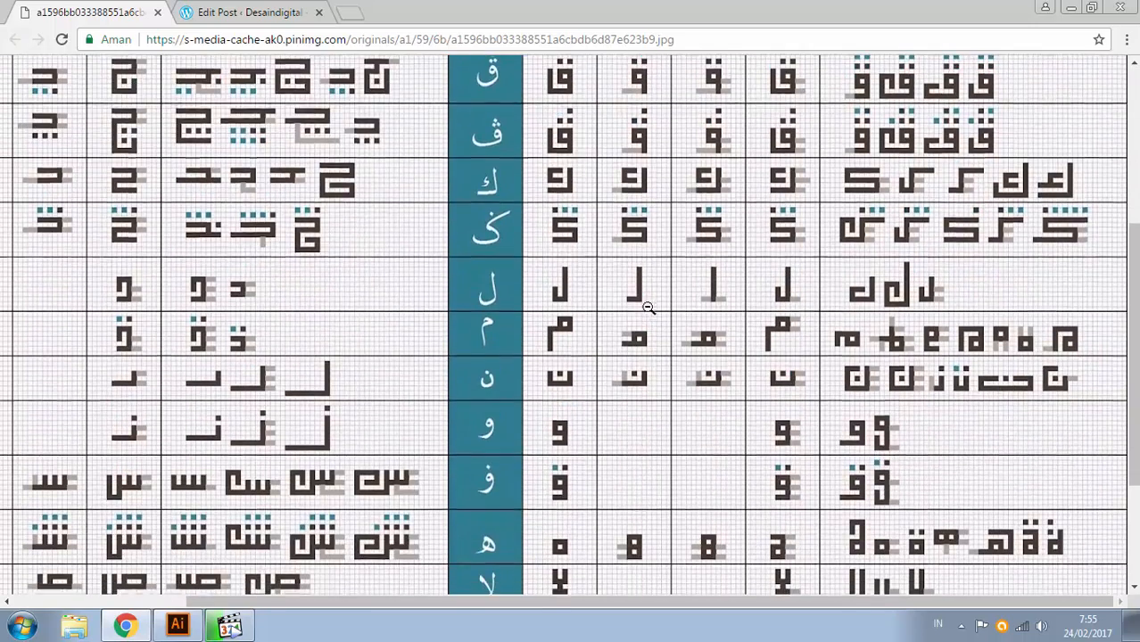
scroll(648, 307, "down", 2)
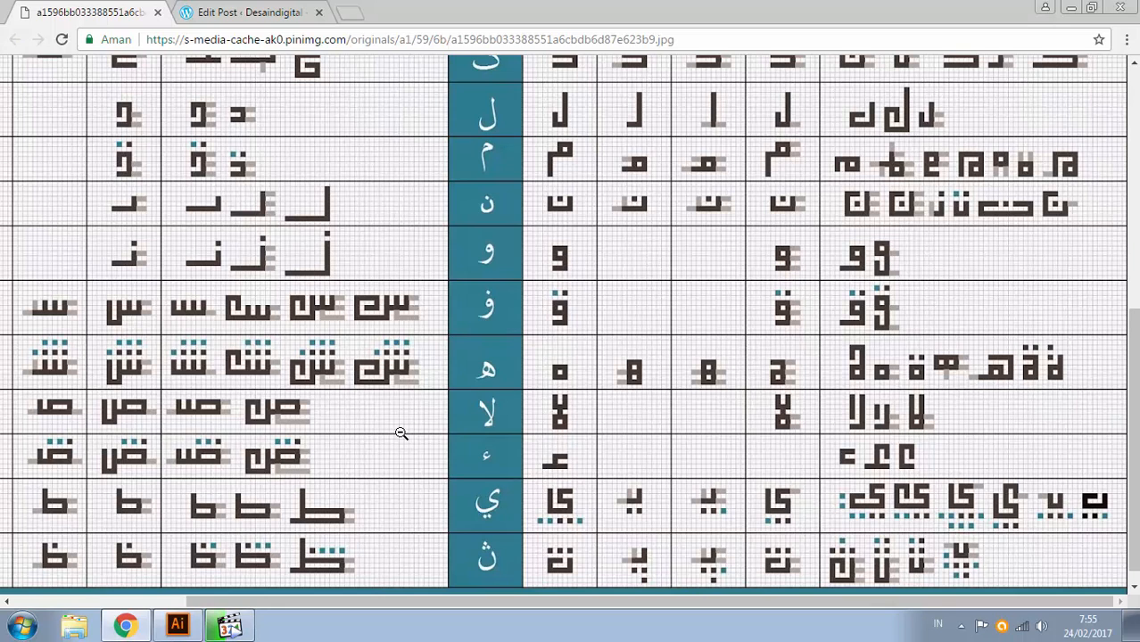
left_click(276, 13)
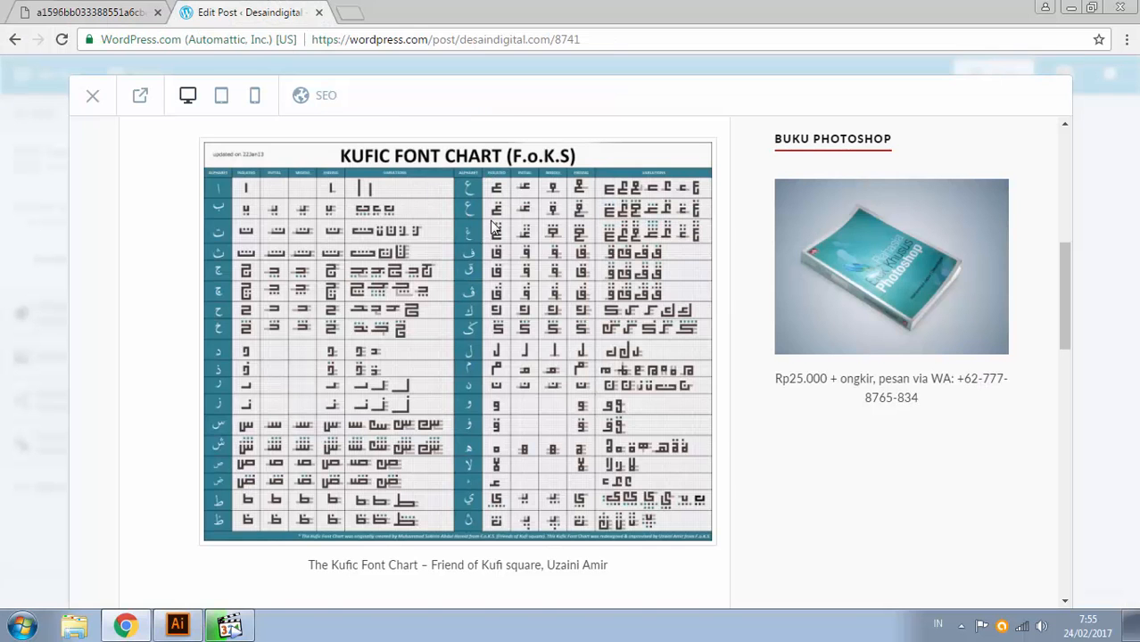
Step: Switch back to Illustrator and build the letter waw from a three-by-three-square ring, a two-square stem and a four-square base joined to the kaf
left_click(177, 625)
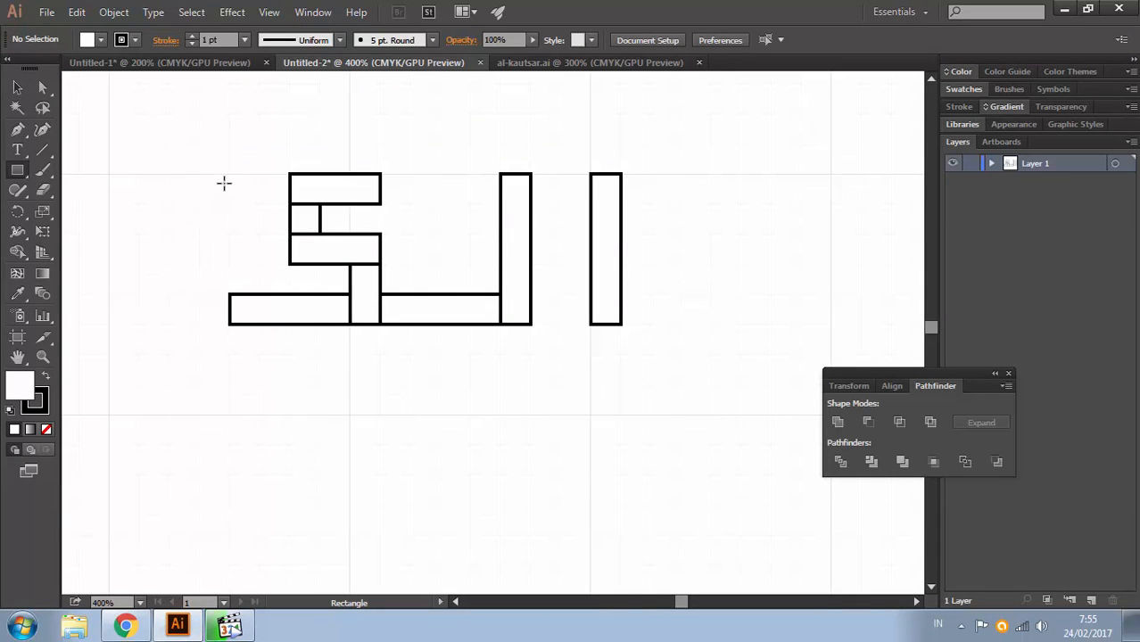
mouse_move(231, 174)
left_mouse_down()
mouse_move(138, 205)
mouse_move(231, 264)
mouse_move(230, 233)
left_mouse_up()
left_click_drag(138, 204, 230, 325)
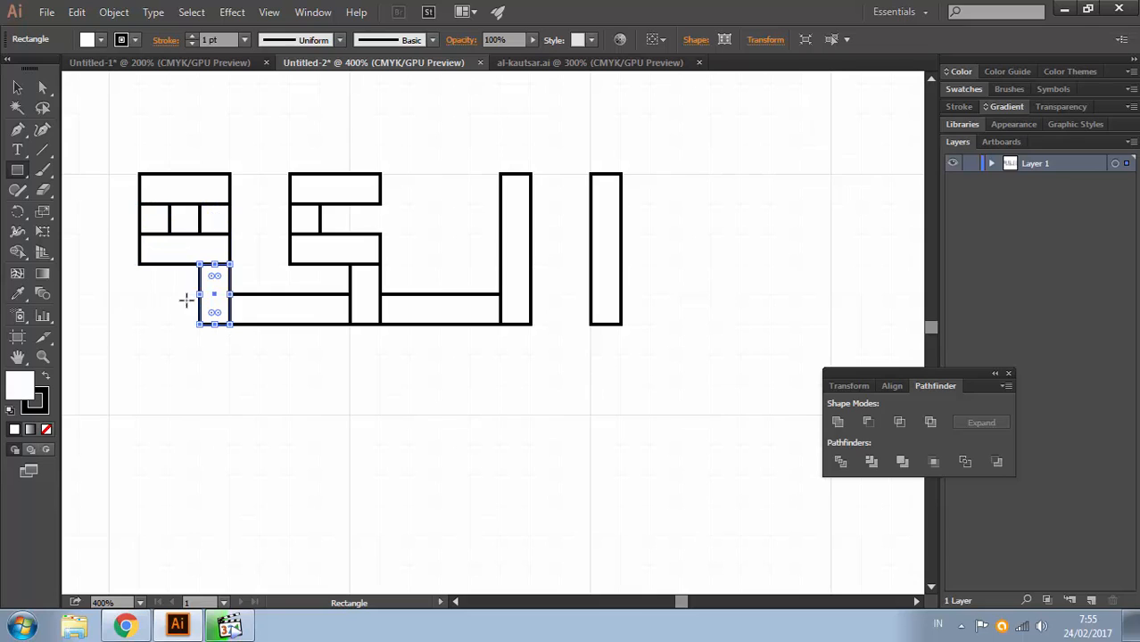
left_click_drag(79, 294, 200, 324)
left_click(17, 87)
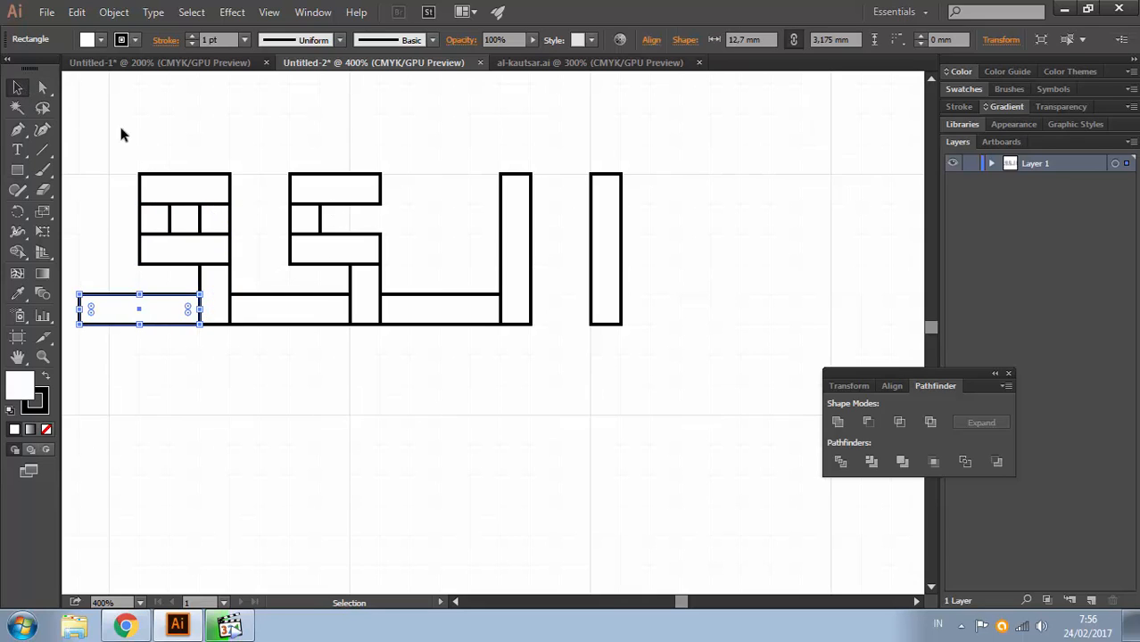
left_click(154, 332)
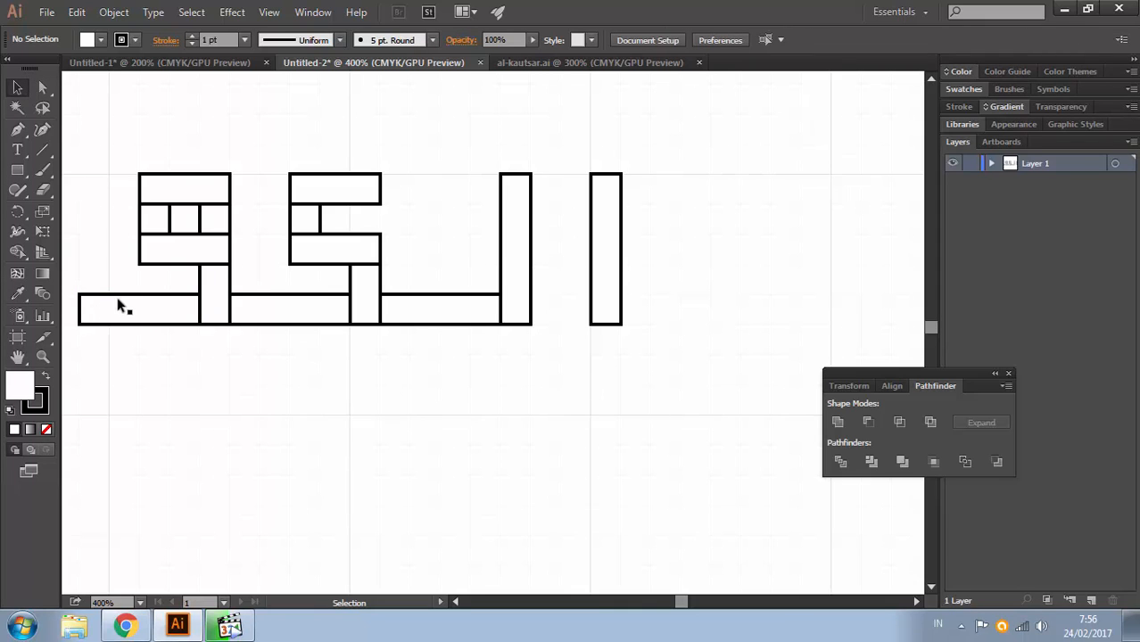
left_click_drag(158, 282, 300, 259)
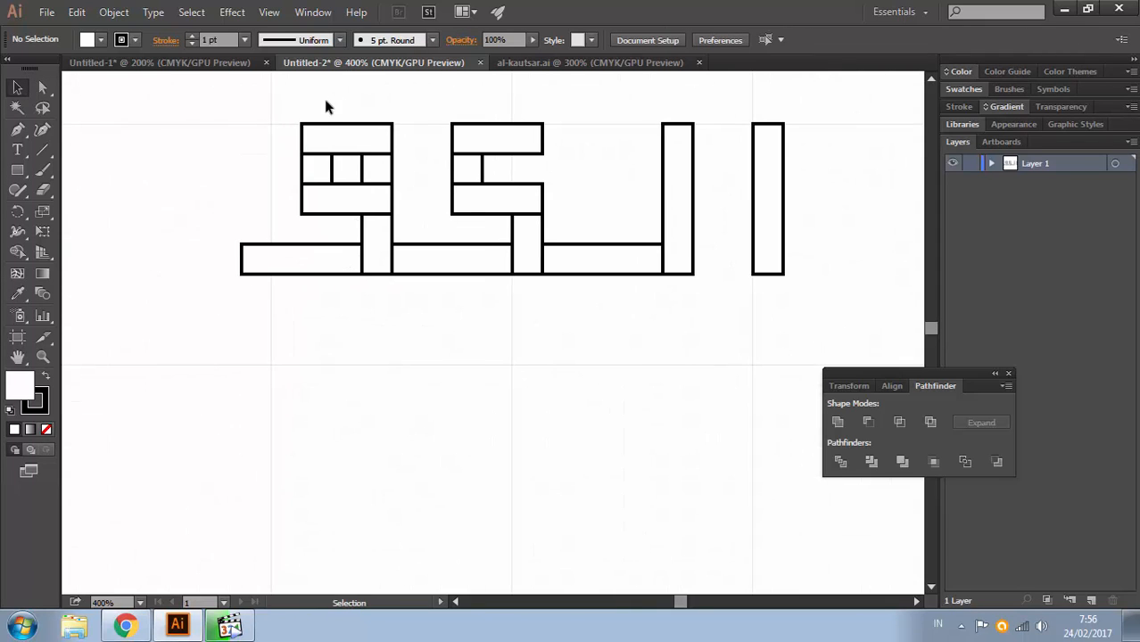
Step: Move the waw down two grid squares so that the base of its ring lines up with the kaf's base
key("a")
key("v")
left_click(377, 253)
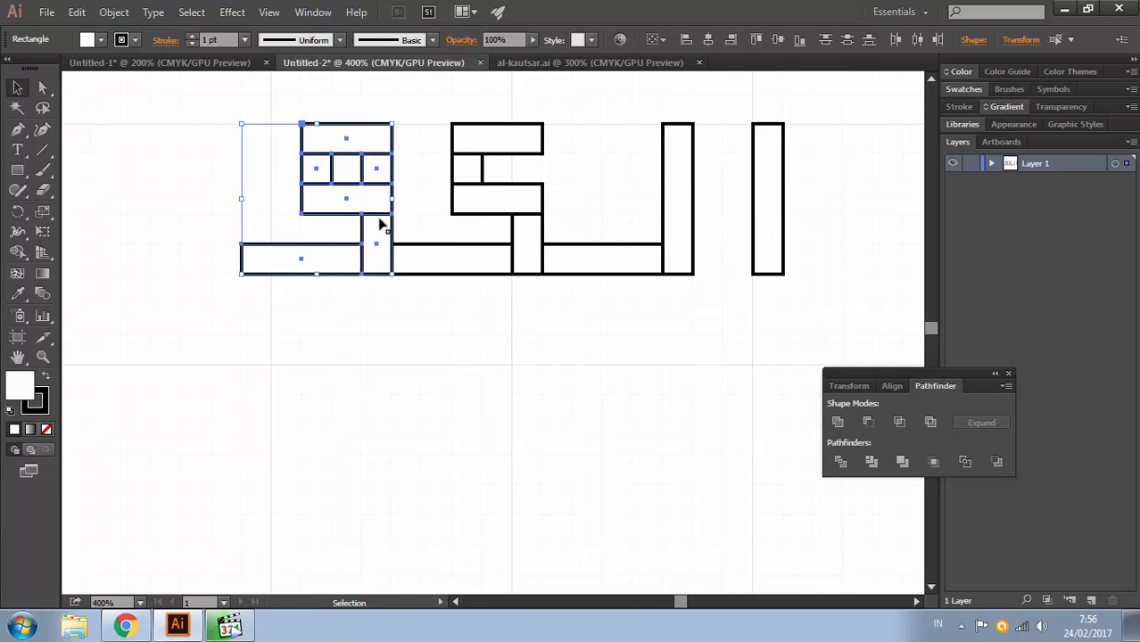
left_click_drag(378, 223, 385, 276)
left_click(465, 314)
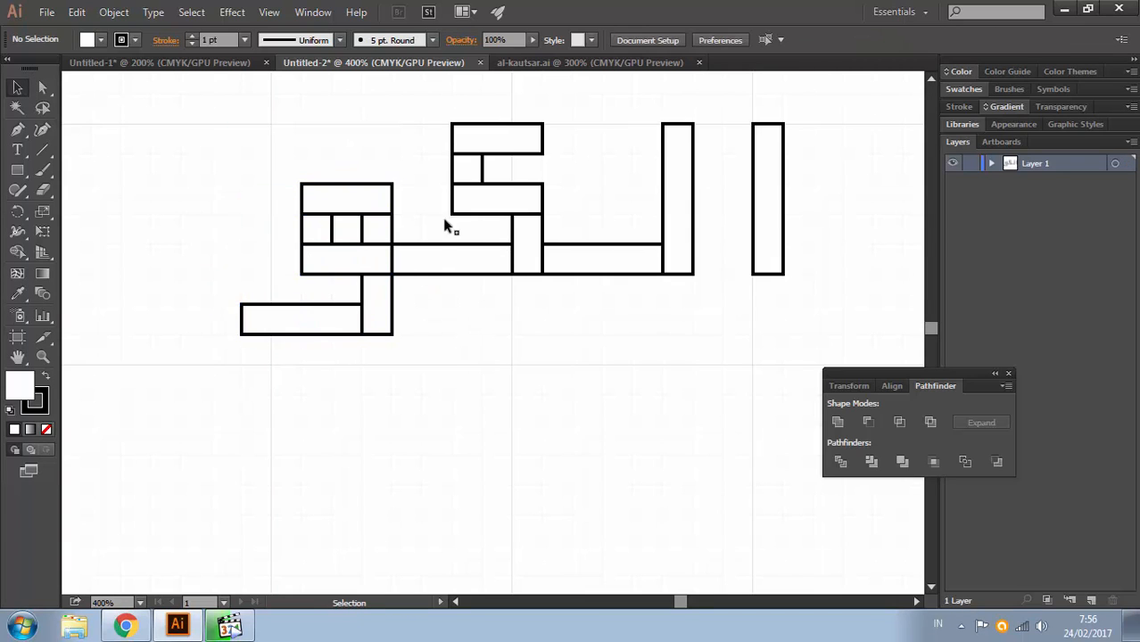
mouse_move(454, 292)
left_mouse_down()
mouse_move(435, 324)
mouse_move(450, 312)
left_mouse_up()
Step: Examine the finished design in Untitled-1 and the letter forms in the Kufic font chart in Chrome, returning to Illustrator's Untitled-2 document
left_click(250, 66)
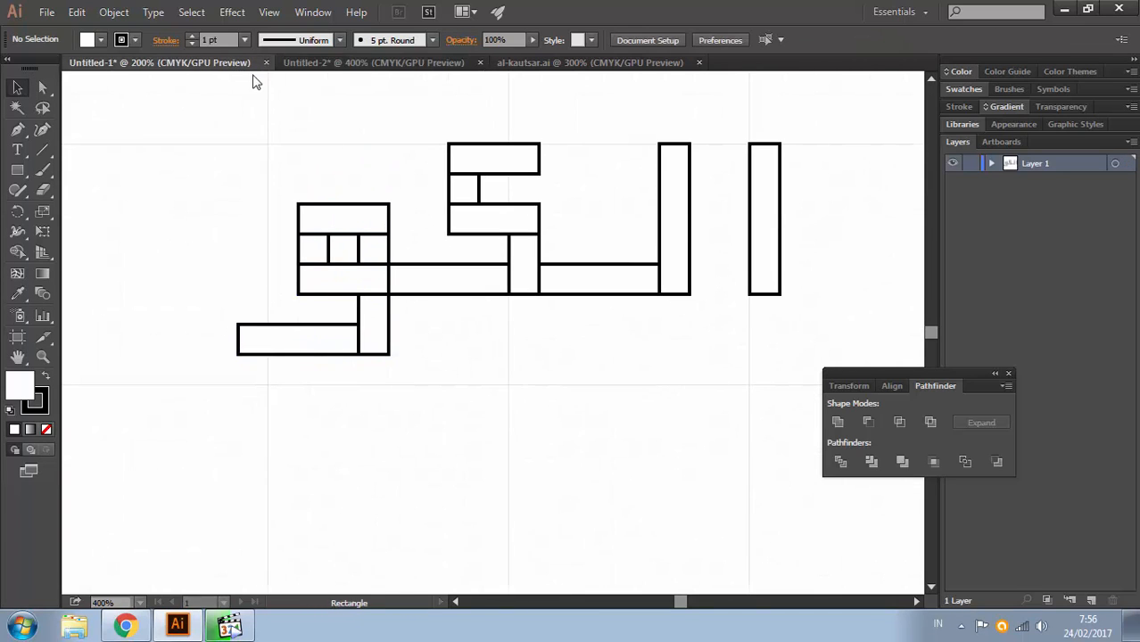
left_click(127, 628)
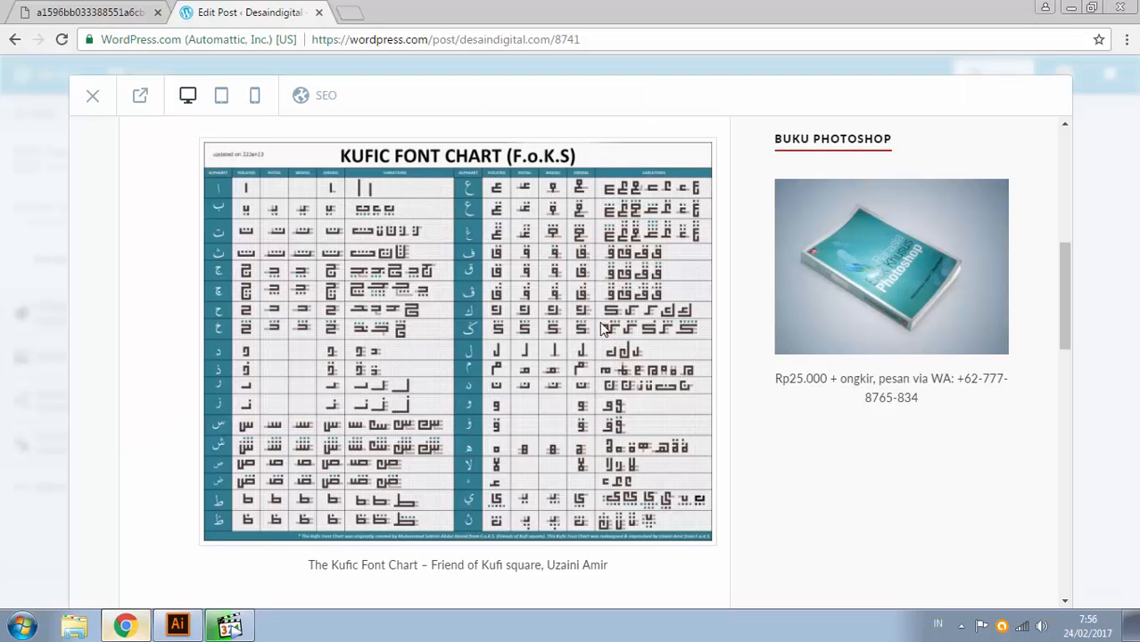
left_click(133, 12)
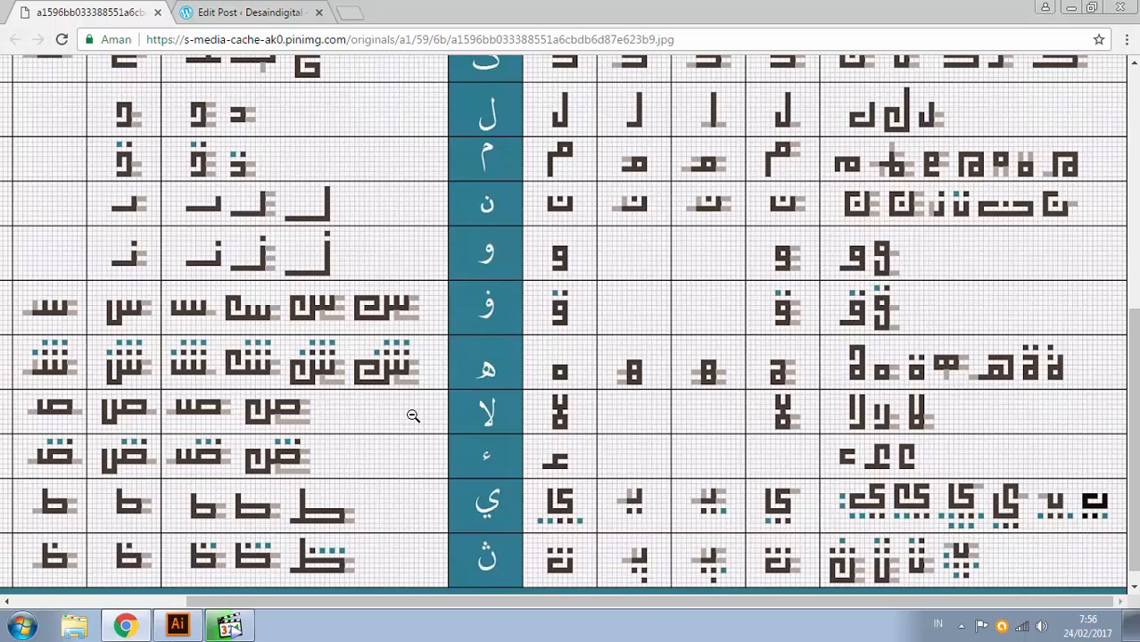
left_click(177, 626)
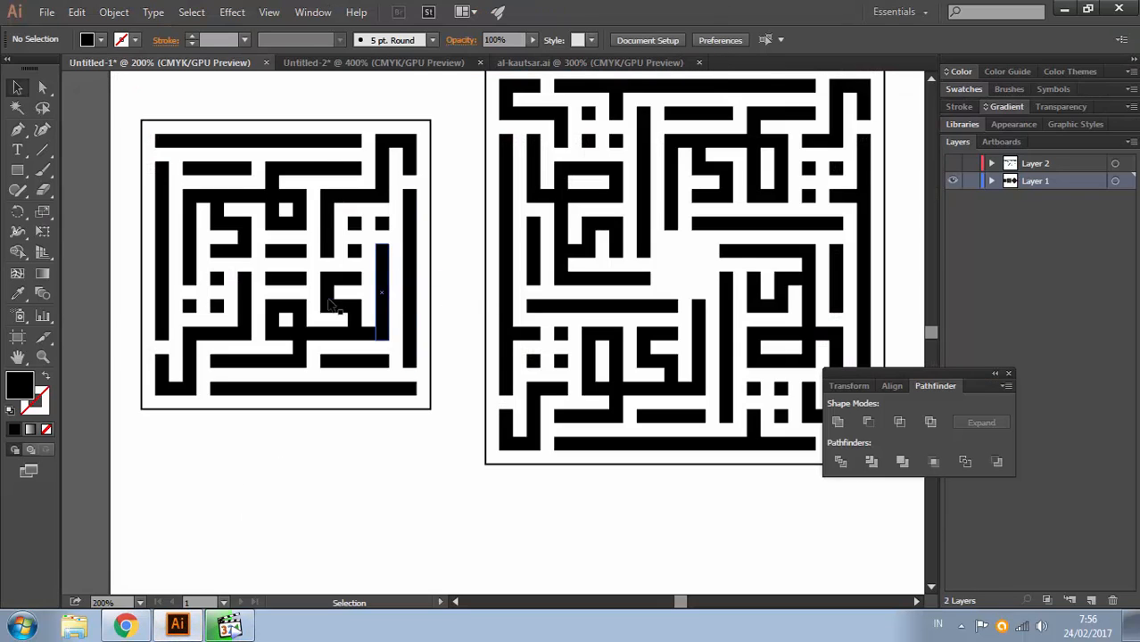
left_click(412, 63)
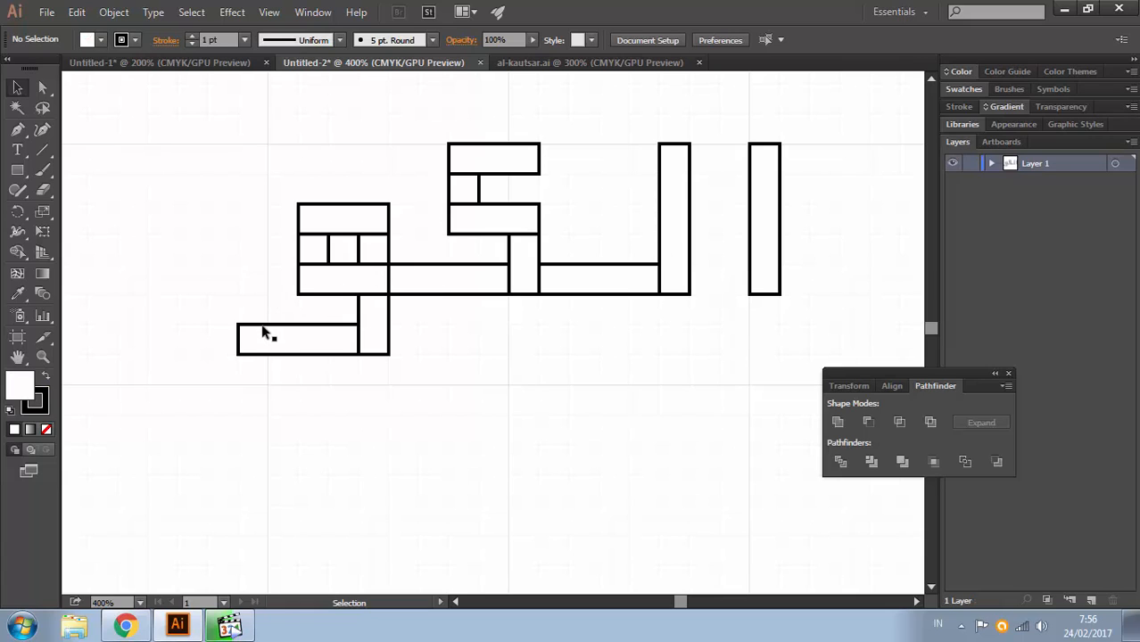
left_click(18, 171)
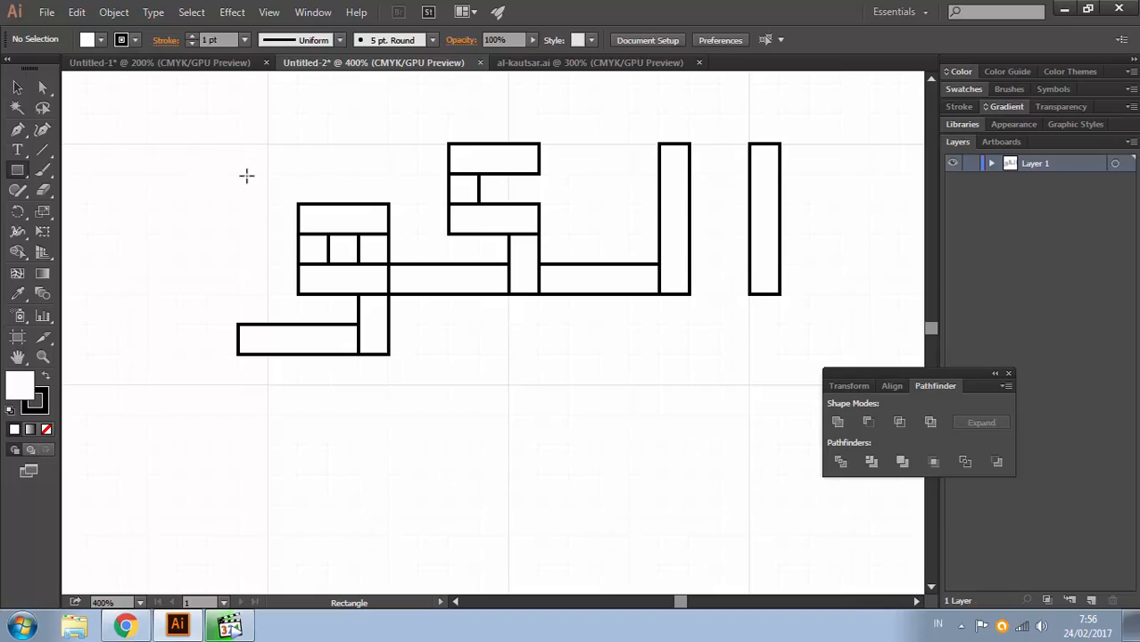
left_click(125, 626)
scroll(366, 290, "left", 3)
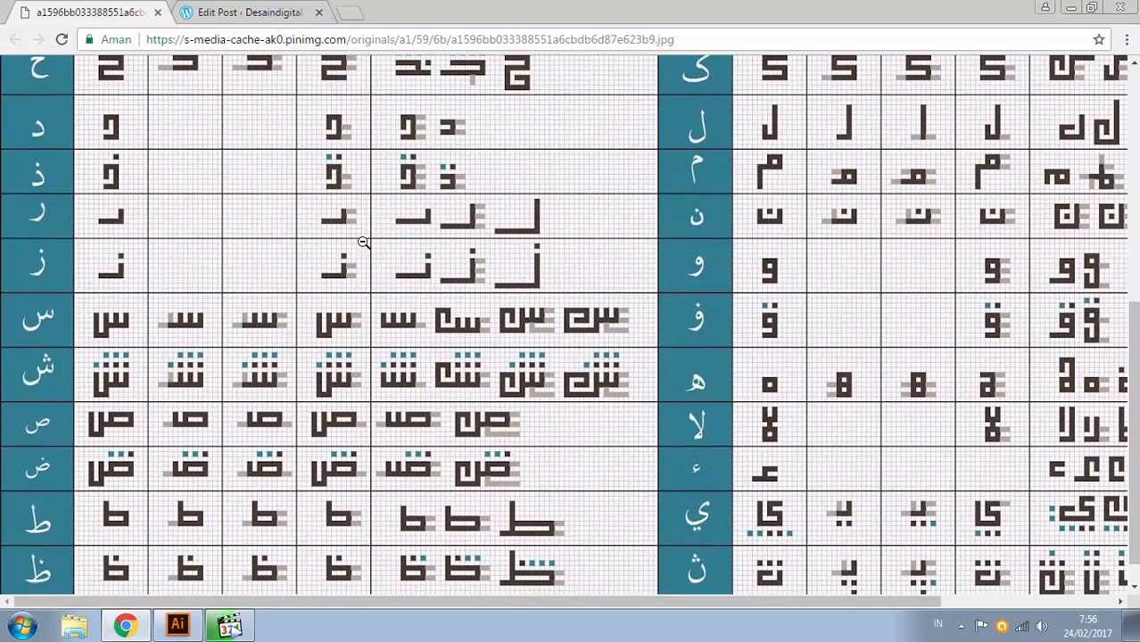
scroll(373, 287, "up", 1)
scroll(366, 288, "up", 4)
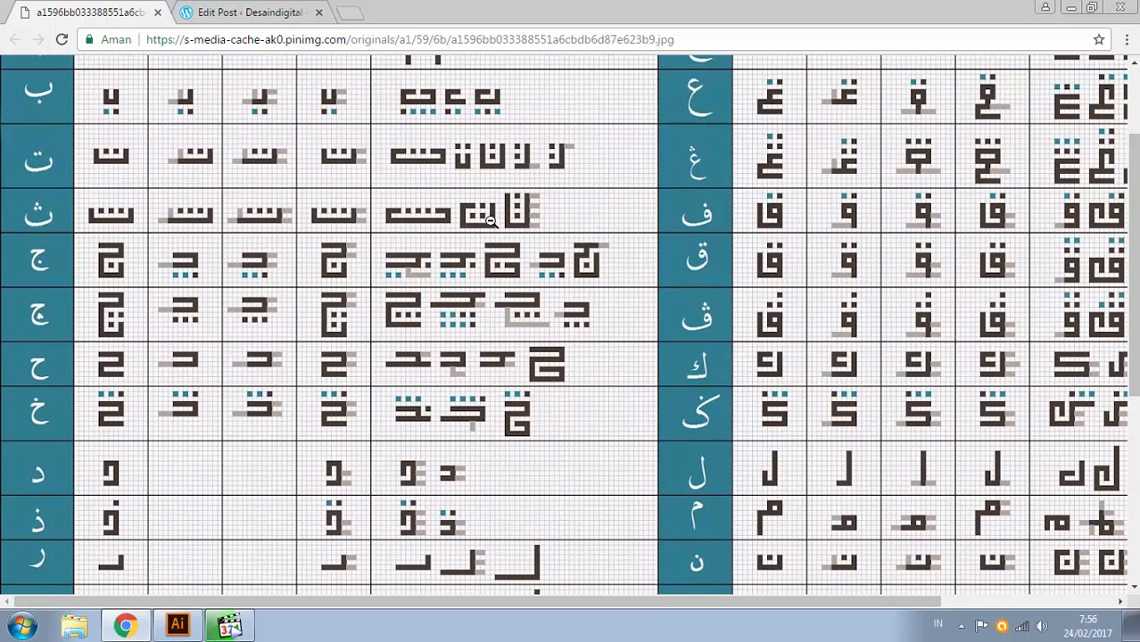
left_click(177, 624)
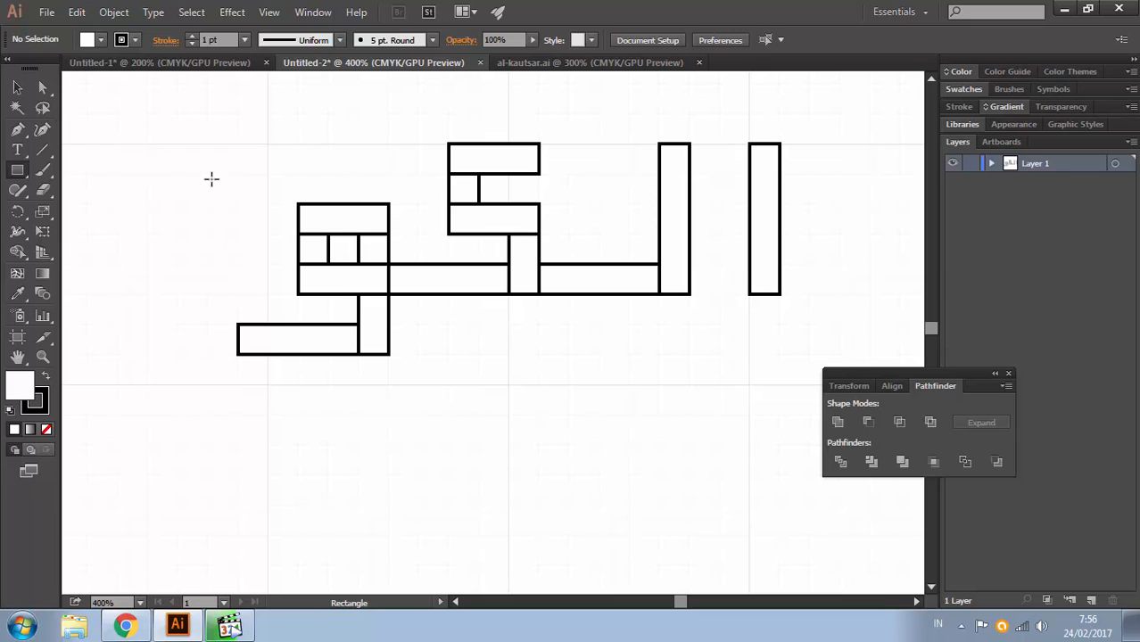
Step: Draw a five-square-tall vertical bar for the letter tha beyond the waw, with three single-square dots beside its upper end
left_click_drag(212, 179, 230, 289)
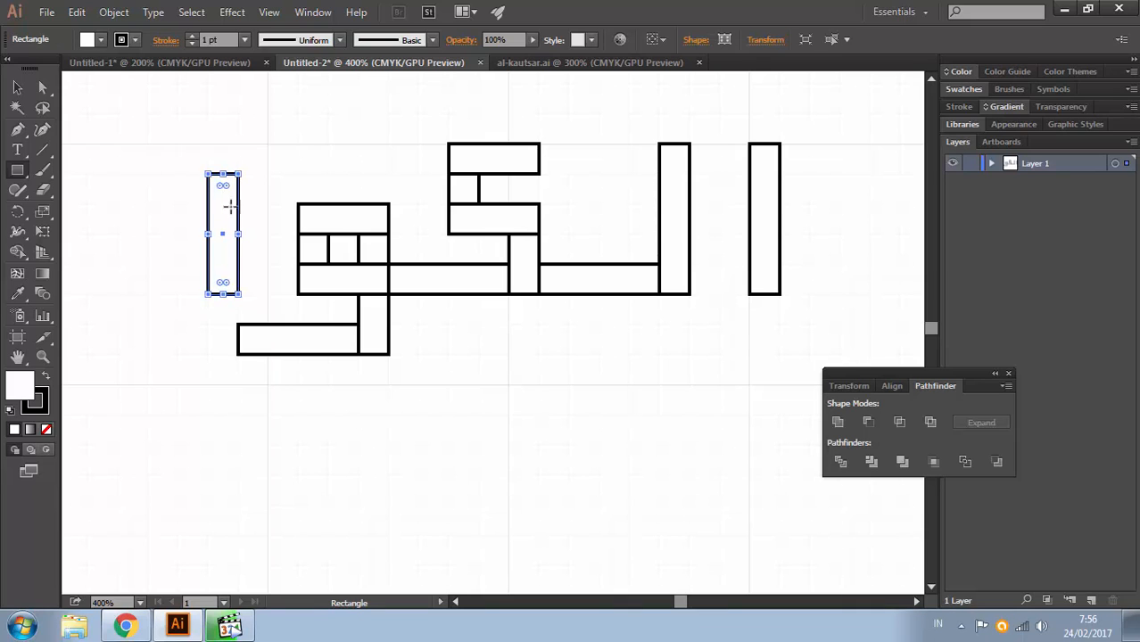
mouse_move(224, 173)
left_mouse_down()
mouse_move(224, 144)
mouse_move(209, 173)
left_mouse_up()
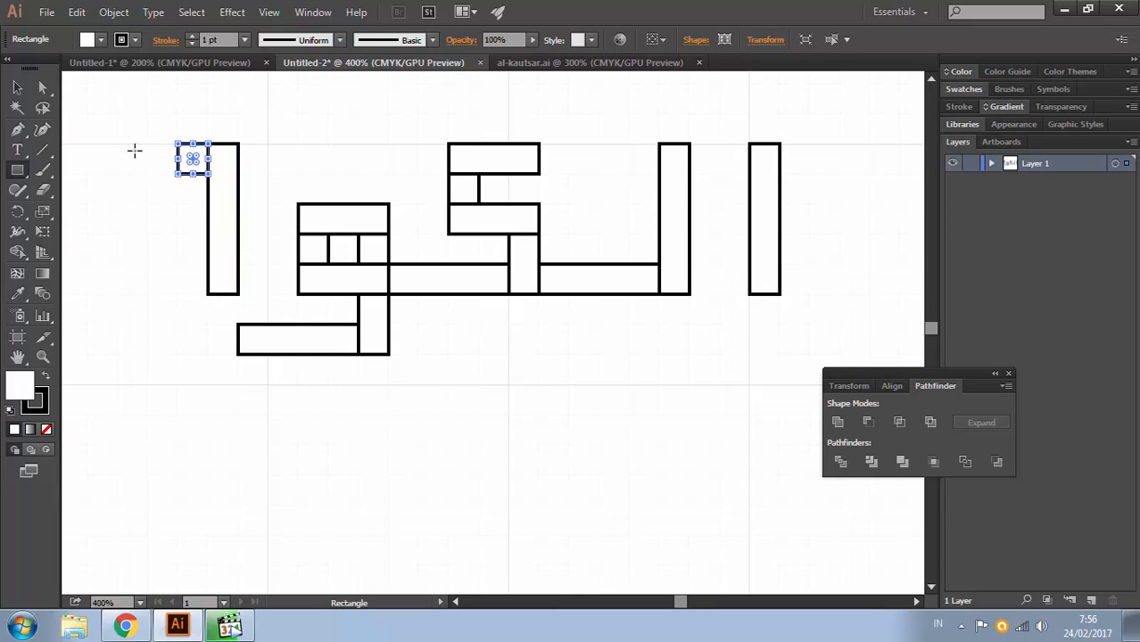
mouse_move(117, 143)
left_mouse_down()
mouse_move(148, 174)
mouse_move(130, 217)
mouse_move(148, 235)
left_mouse_up()
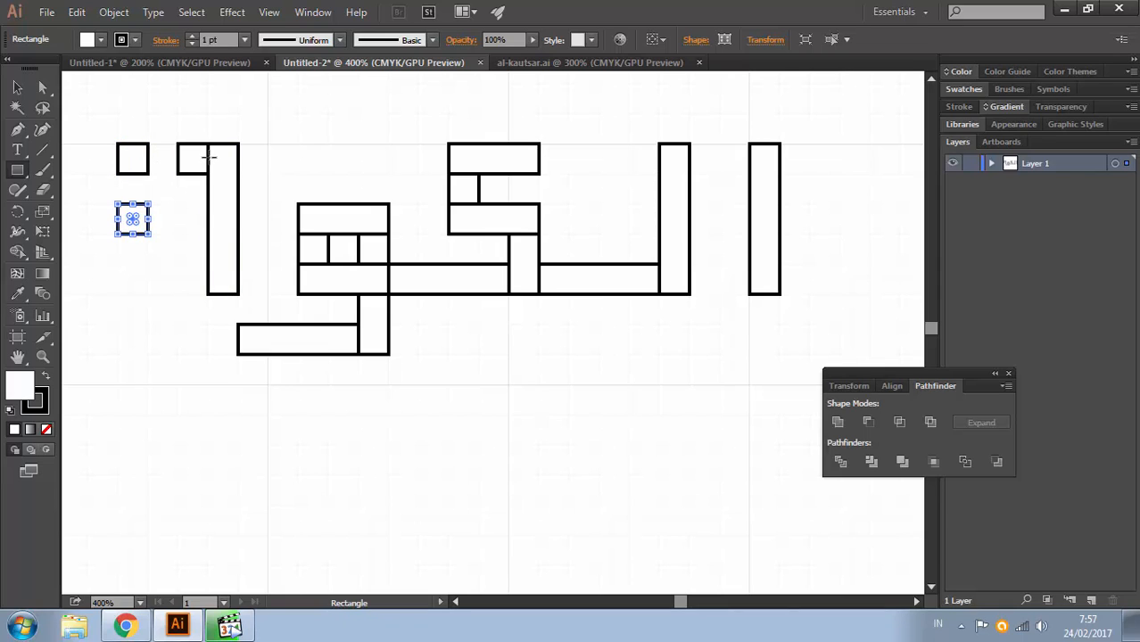
Step: Shorten the tha's vertical bar to three grid squares and shift the three dots one square so that one sits above it
key("v")
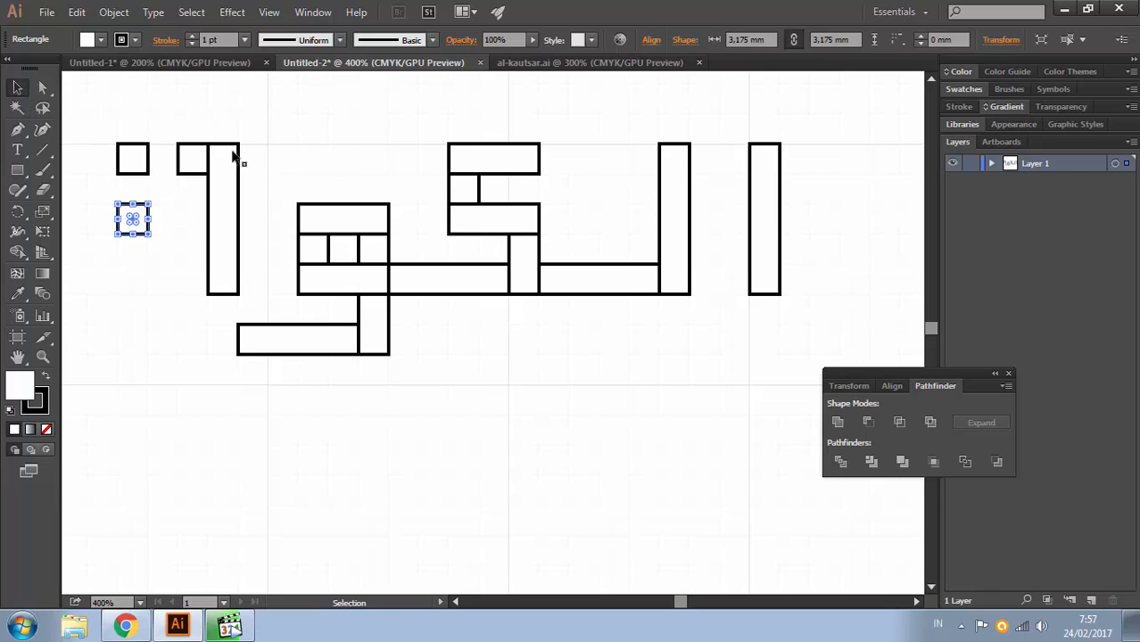
left_click(225, 148)
left_click_drag(226, 147, 224, 203)
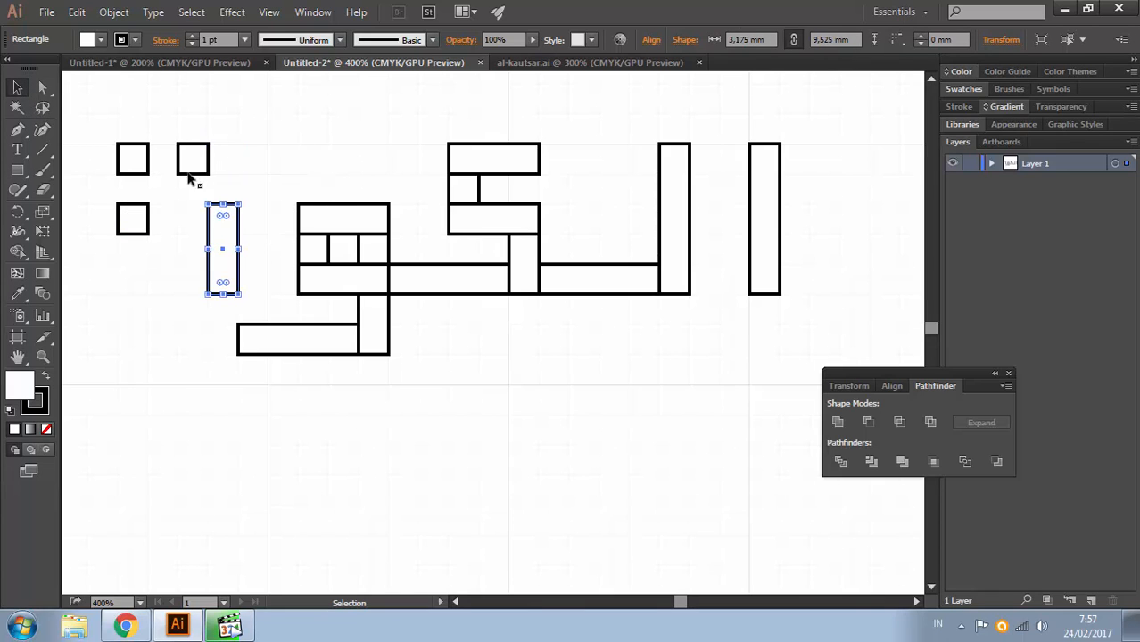
left_click(151, 138)
left_click_drag(114, 127, 249, 167)
left_click(251, 177)
Step: Draw a four-square horizontal base joined to the foot of the tha's vertical bar
left_click(17, 169)
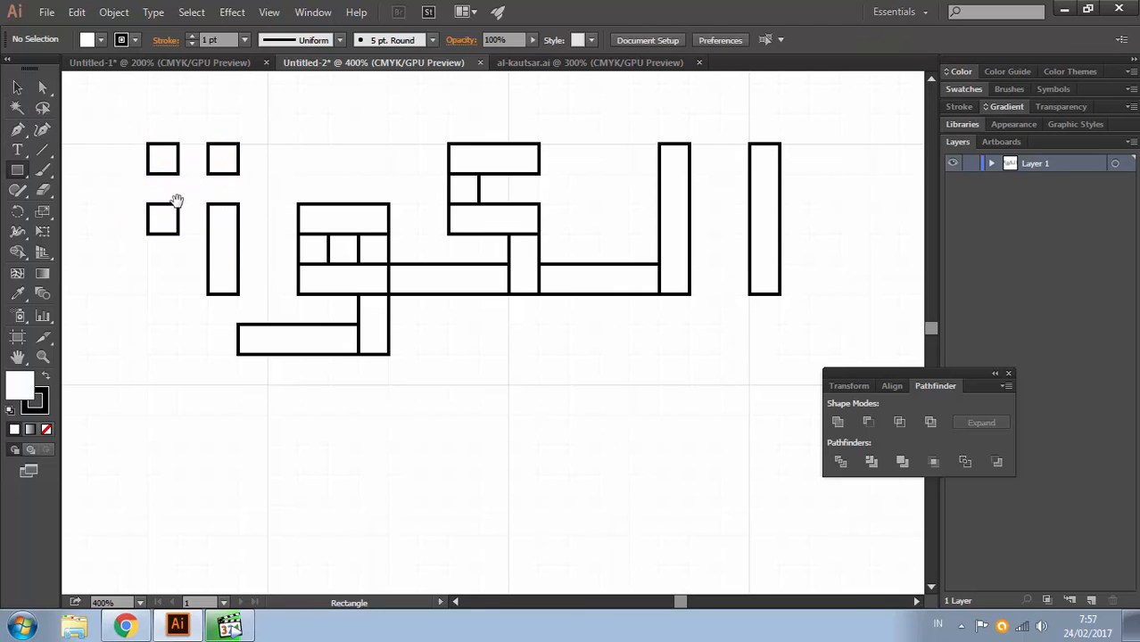
left_click_drag(173, 198, 366, 141)
mouse_move(389, 195)
left_mouse_down()
mouse_move(348, 214)
mouse_move(275, 211)
mouse_move(270, 224)
left_mouse_up()
key("ctrl+shift+a")
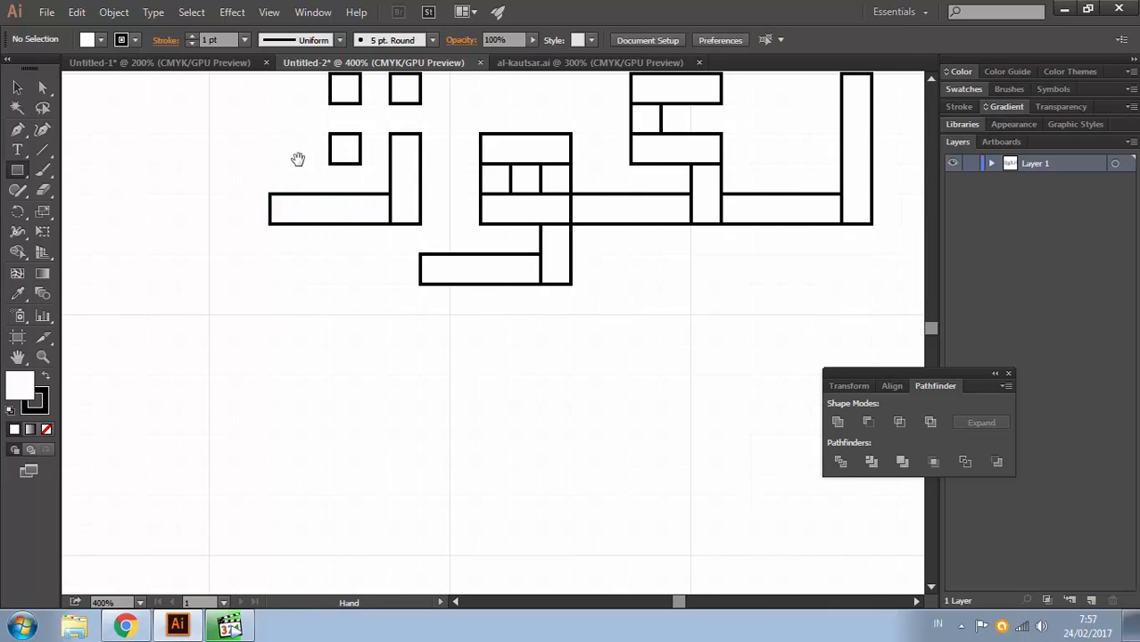
Step: Build the letter ra from a three-square vertical bar and a two-square base, and move it to join the end of the tha's base
left_click_drag(296, 157, 424, 238)
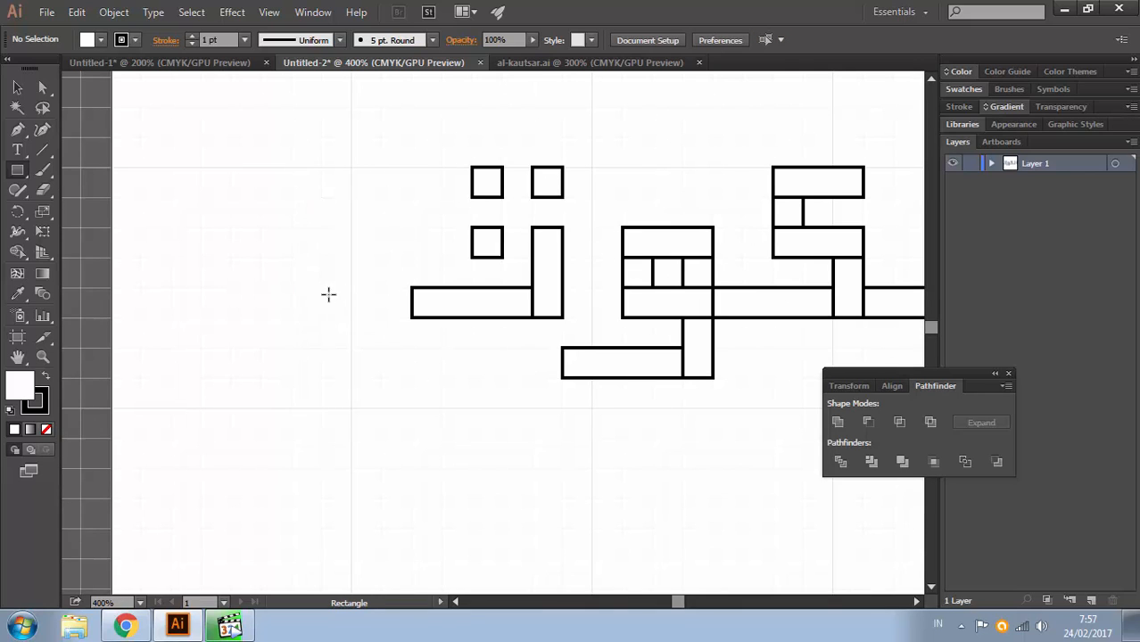
mouse_move(328, 295)
left_mouse_down()
mouse_move(345, 388)
mouse_move(352, 378)
left_mouse_up()
left_click_drag(262, 348, 322, 378)
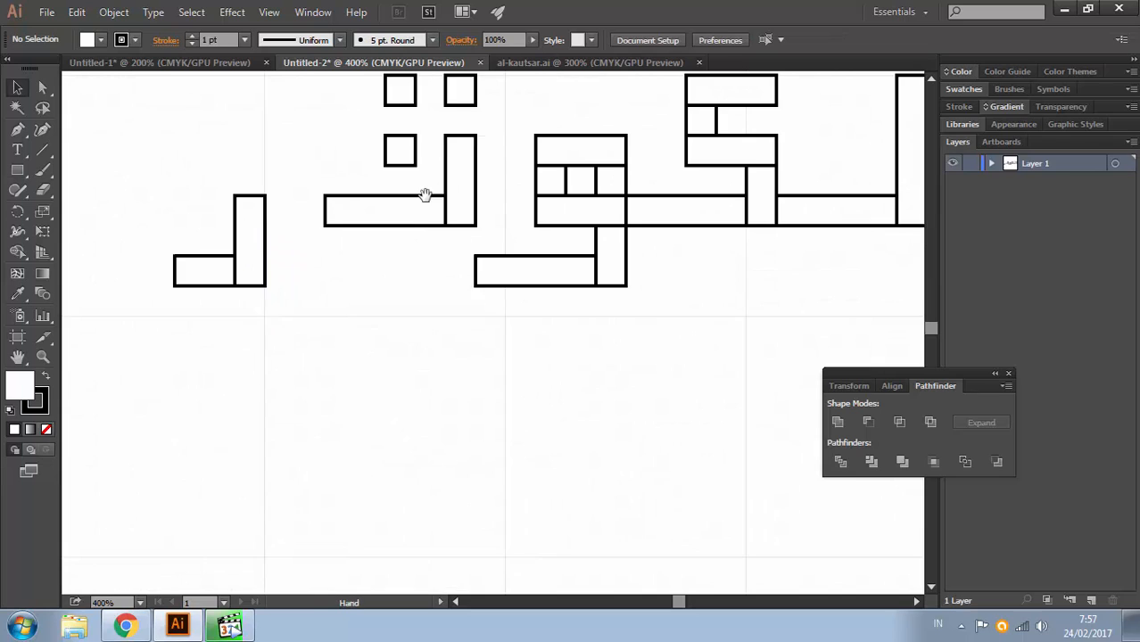
left_click_drag(441, 198, 363, 205)
left_click_drag(137, 179, 247, 313)
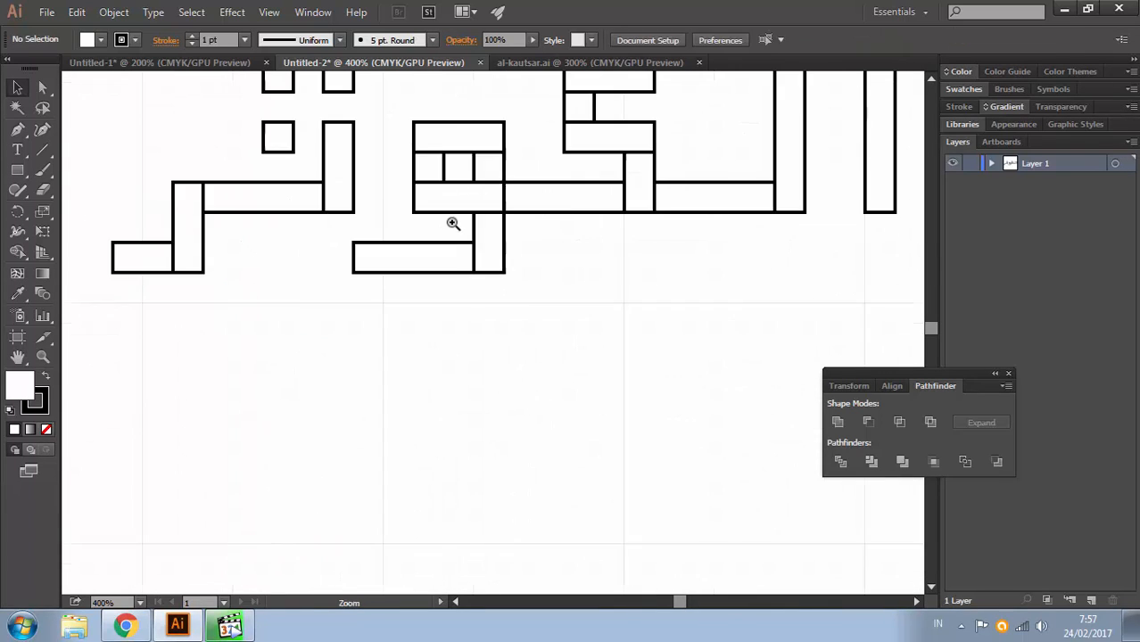
Step: Move the ra one grid square closer to the tha so that it overlaps the end of the tha's base
left_click(453, 222, "ctrl+alt")
left_click(496, 238, "ctrl+alt")
left_click_drag(566, 315, 399, 178)
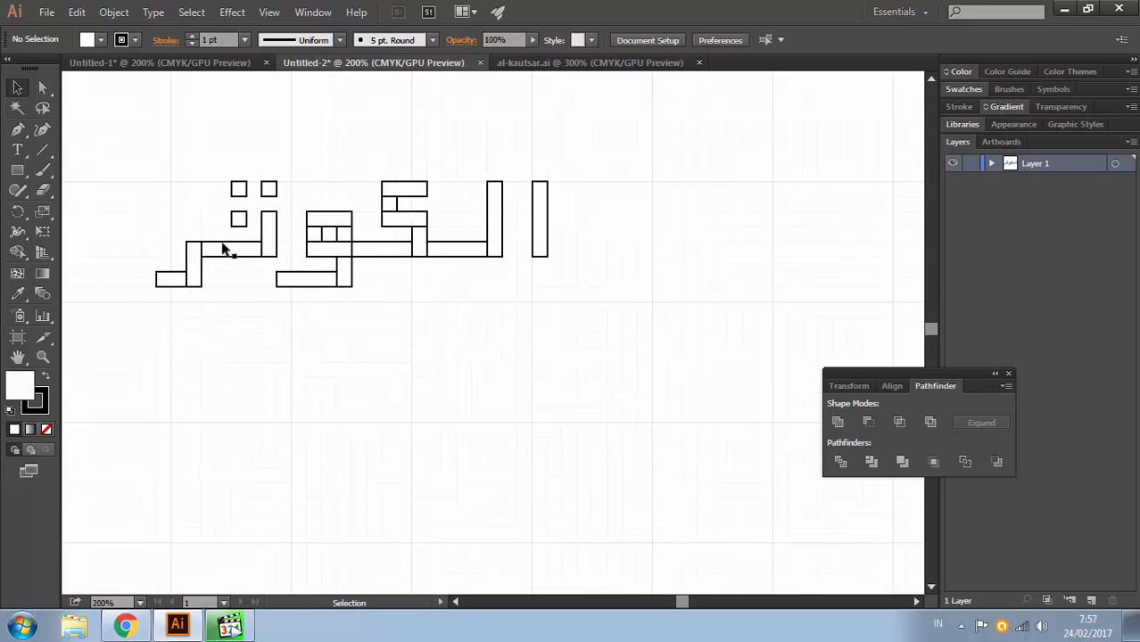
left_click(203, 269)
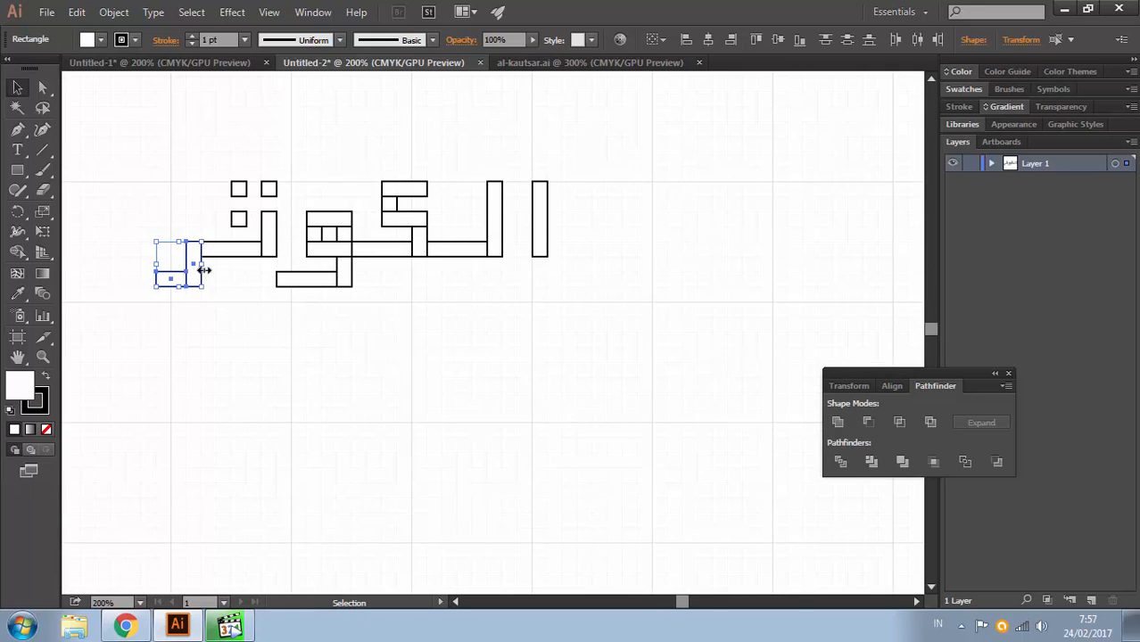
left_click_drag(190, 268, 204, 264)
left_click(287, 254)
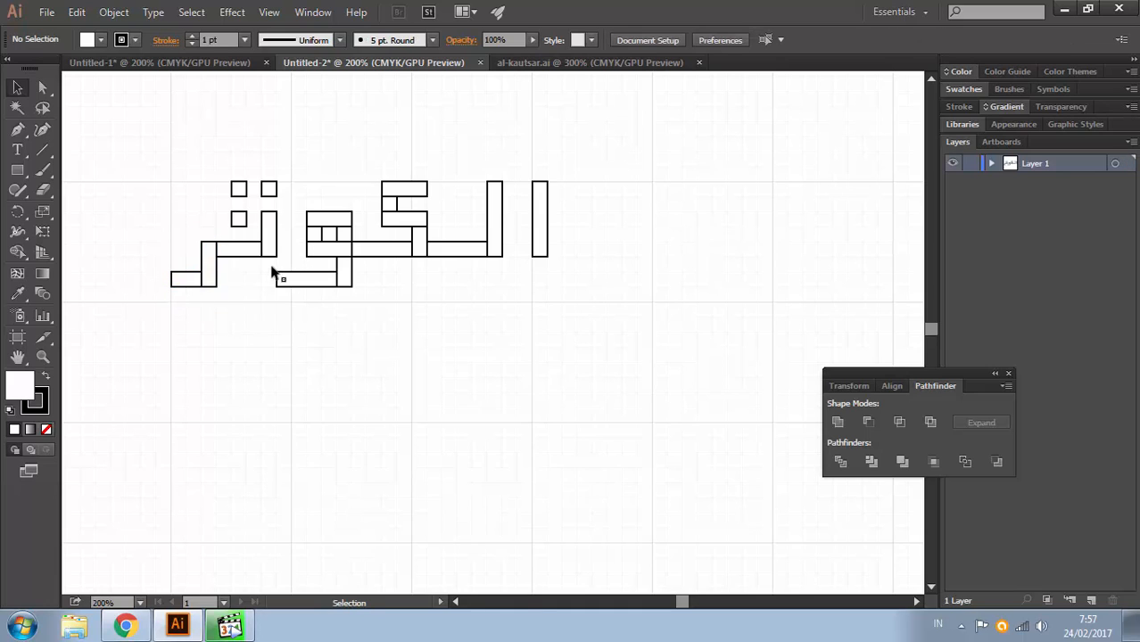
Step: Shorten the waw's base bar to three grid squares by moving its free end inward
left_click_drag(50, 92, 114, 88)
left_click(283, 281)
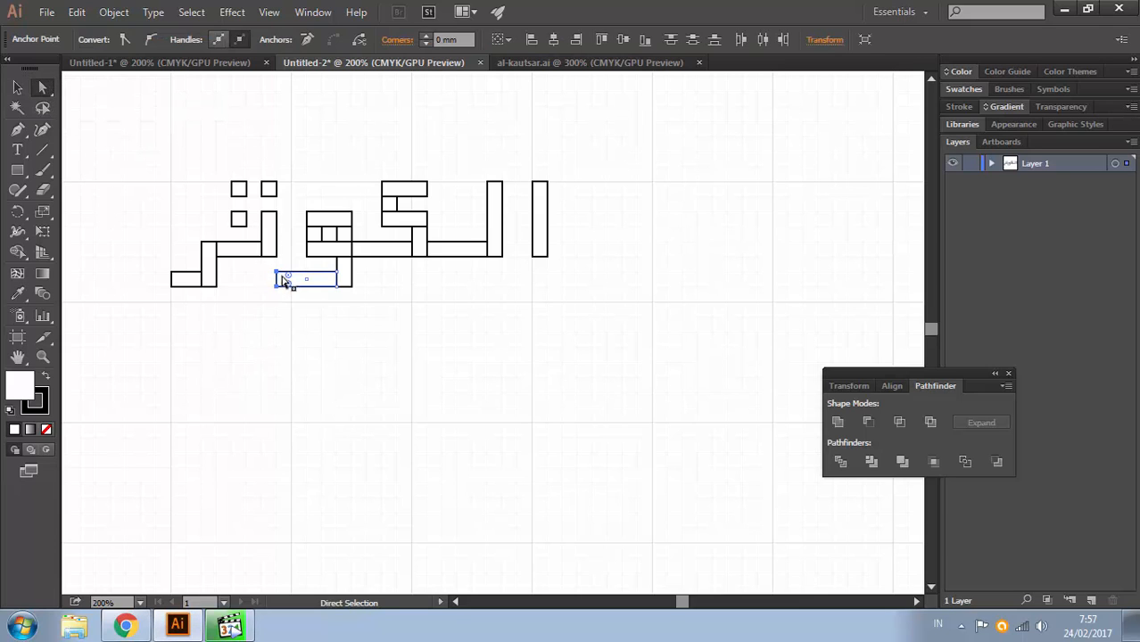
left_click_drag(284, 280, 299, 281)
left_click(401, 294)
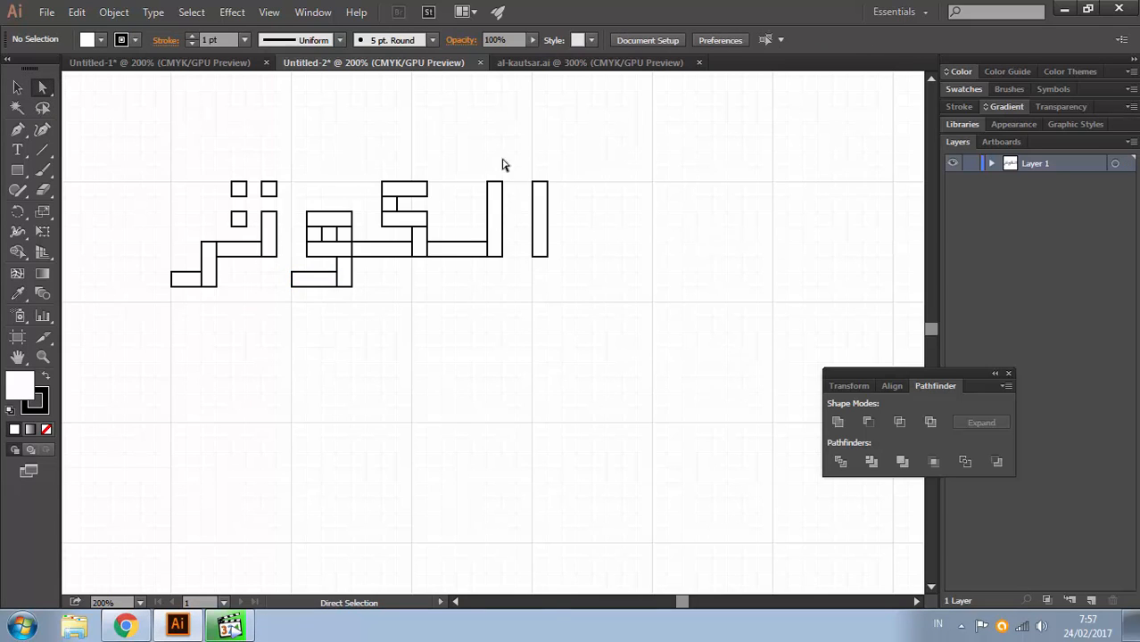
Step: Shorten the kaf's base to three grid squares by shifting the kaf, lam and alif one square toward the waw
left_click_drag(376, 161, 597, 273)
key("Left")
key("Left")
key("Left")
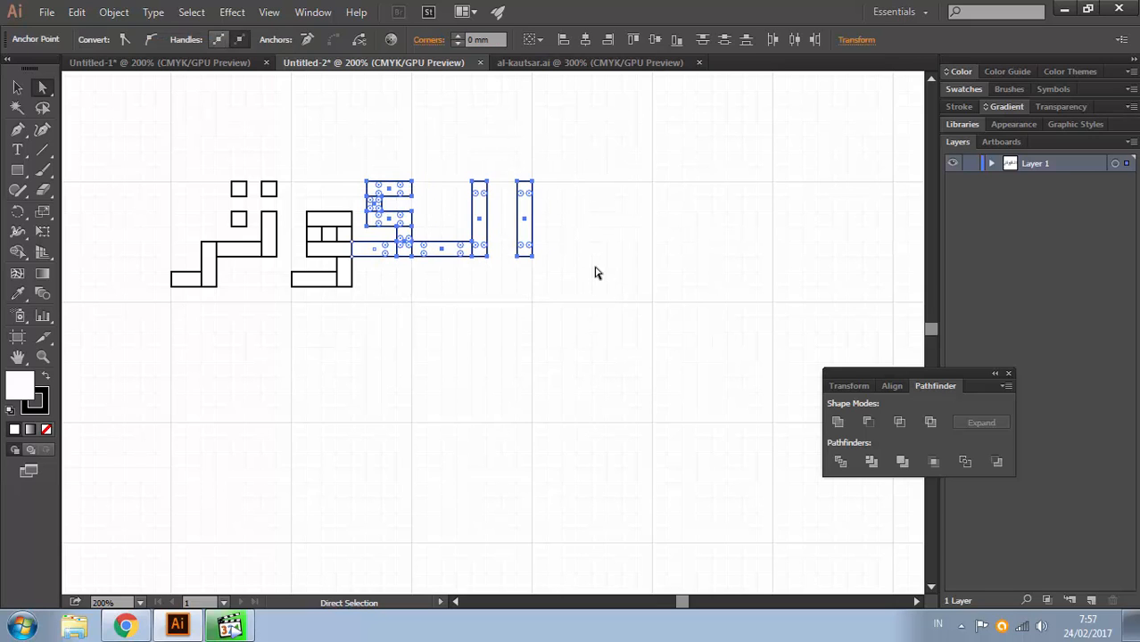
Step: Shorten the lam's foot to three grid squares along with shifting the alif, and close the gap between alif and lam to one square
mouse_move(585, 135)
left_mouse_down()
mouse_move(562, 185)
mouse_move(455, 303)
left_mouse_up()
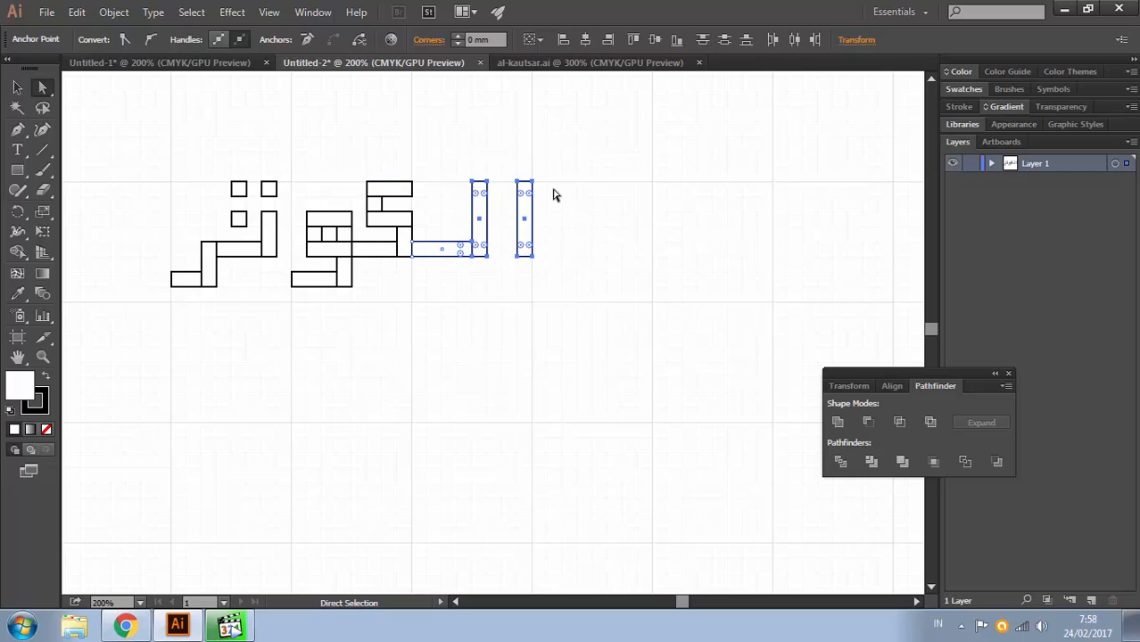
key("Left")
key("Left")
key("Left")
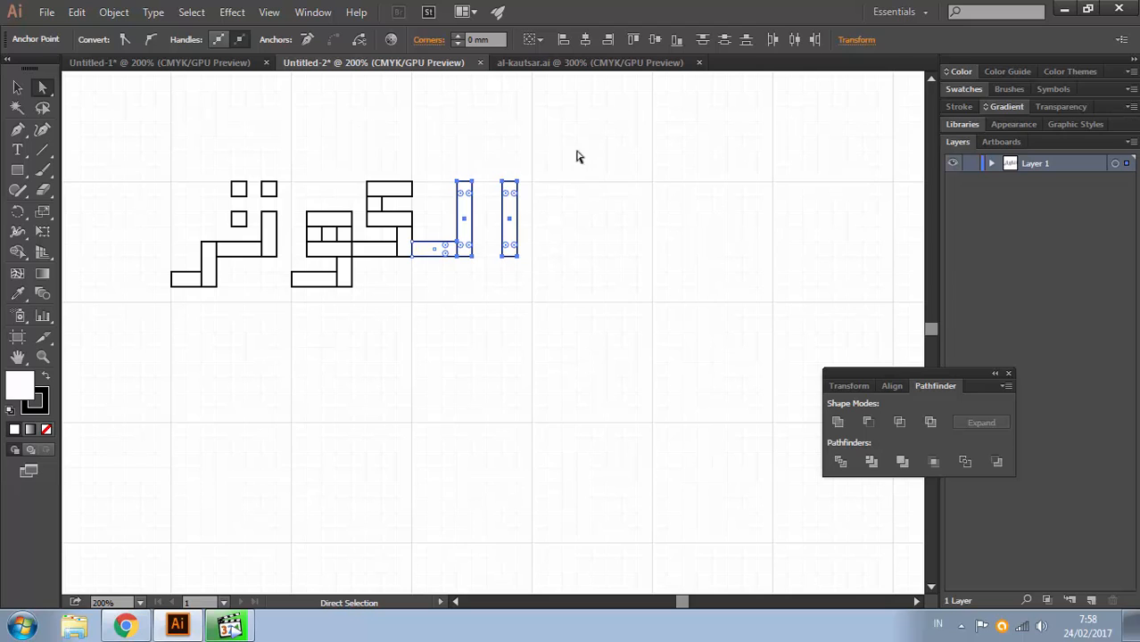
mouse_move(576, 158)
left_mouse_down()
mouse_move(493, 285)
mouse_move(484, 253)
left_mouse_up()
key("Left")
key("Left")
key("Left")
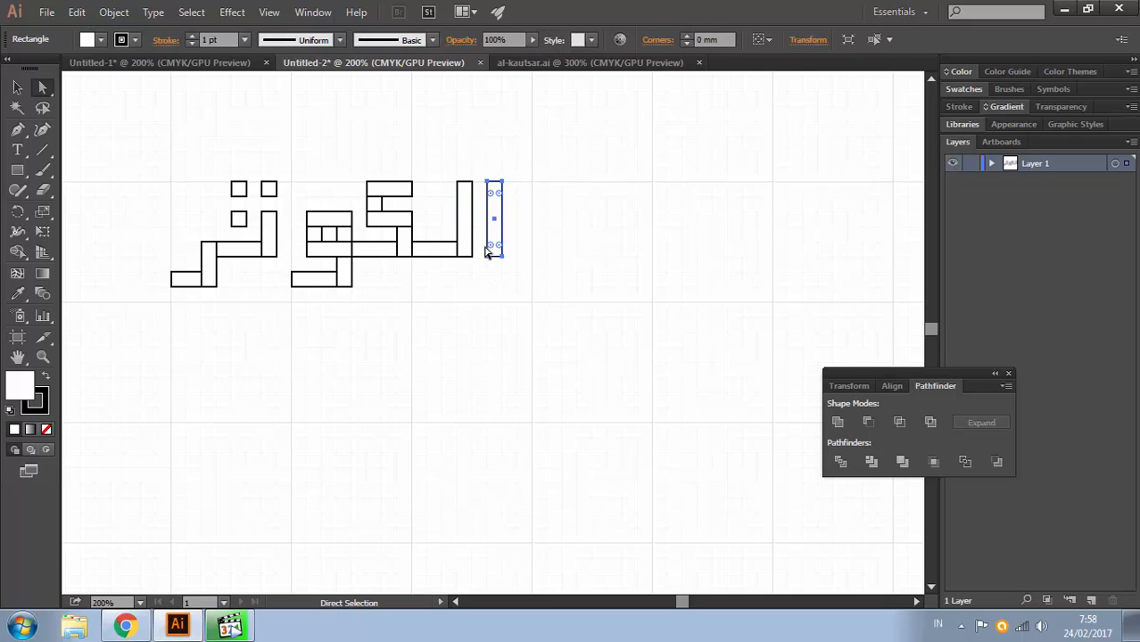
Step: Shorten the lam's foot to two grid squares by shifting the lam and alif together one square toward the kaf
left_click(510, 203)
mouse_move(449, 158)
left_mouse_down()
mouse_move(540, 313)
mouse_move(524, 285)
left_mouse_up()
key("Left")
key("Left")
key("Left")
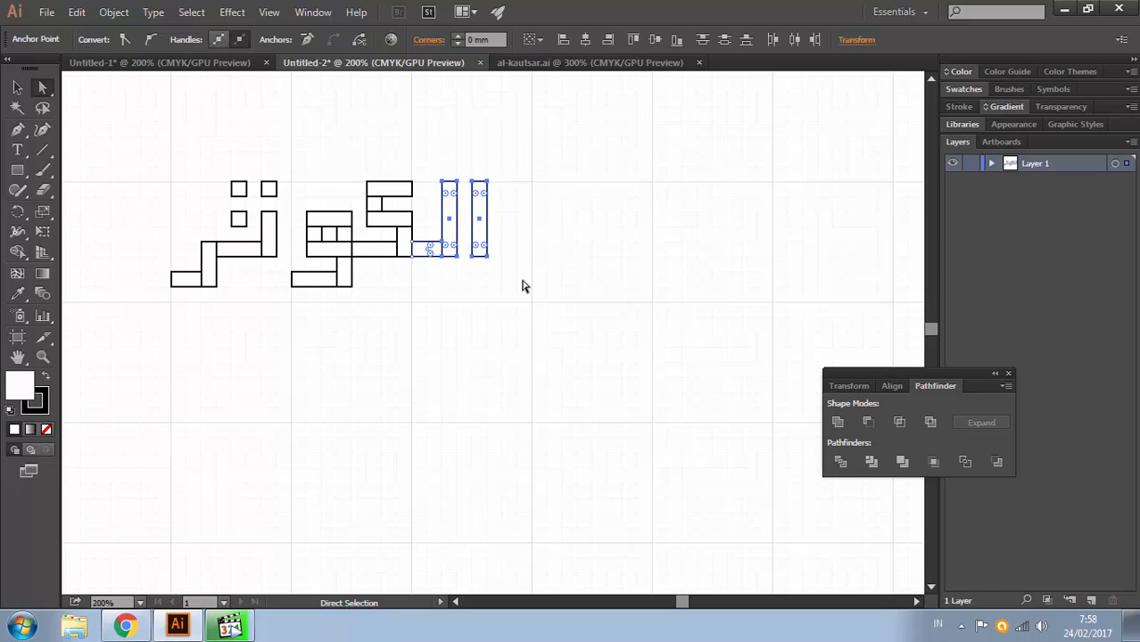
left_click(568, 187)
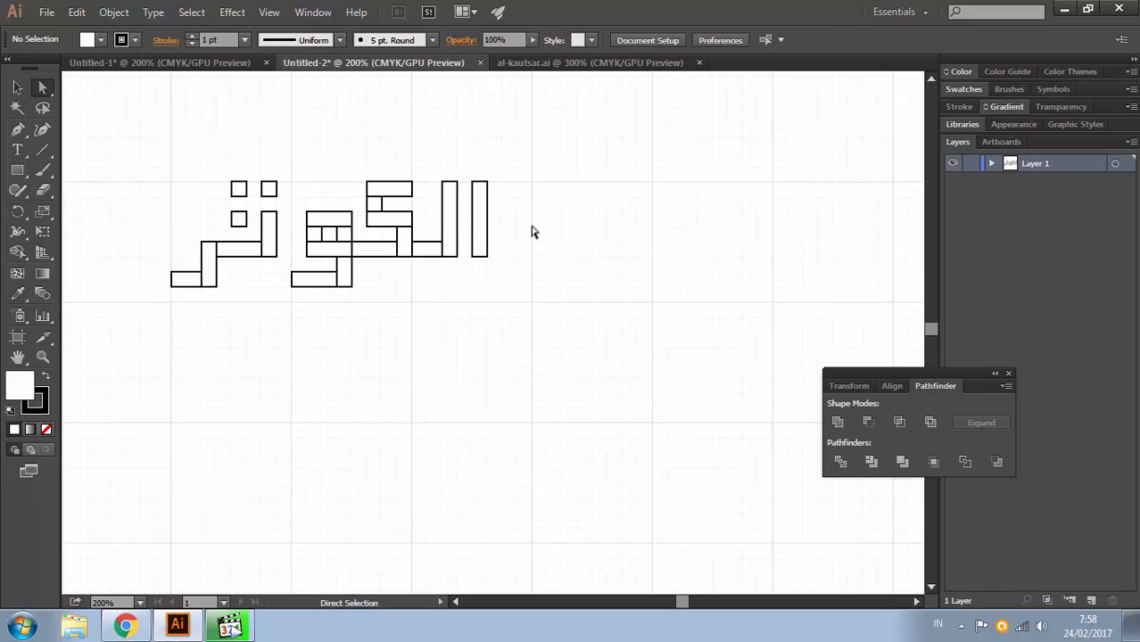
Step: Move the tha with its dots and the ra together one grid square toward the waw
left_click(16, 86)
key("a")
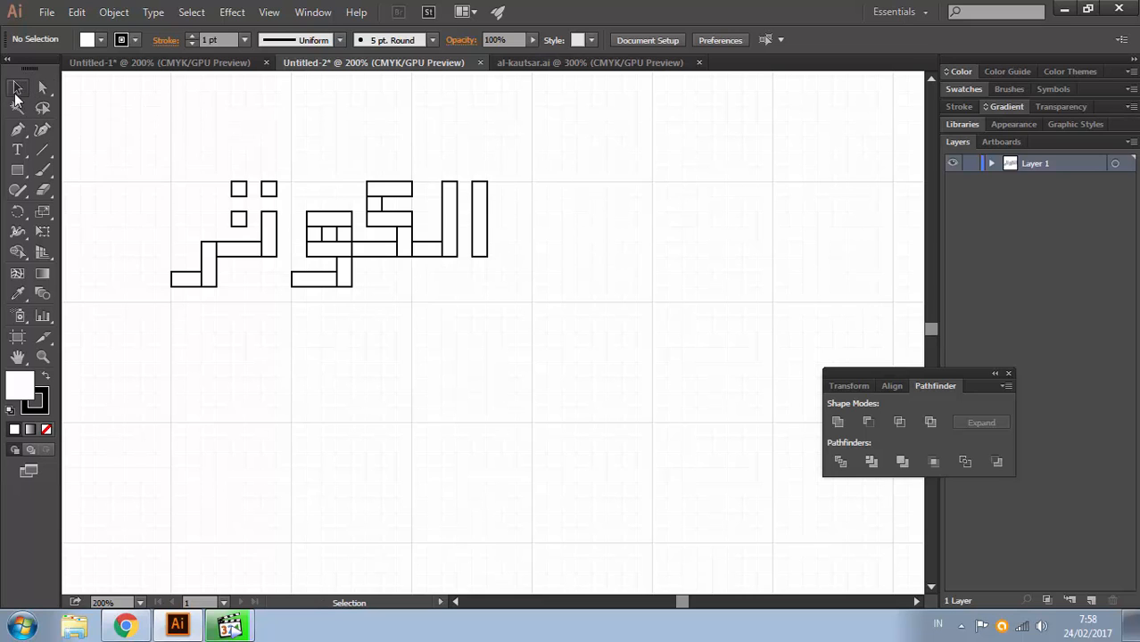
key("space")
left_click_drag(382, 205, 519, 213)
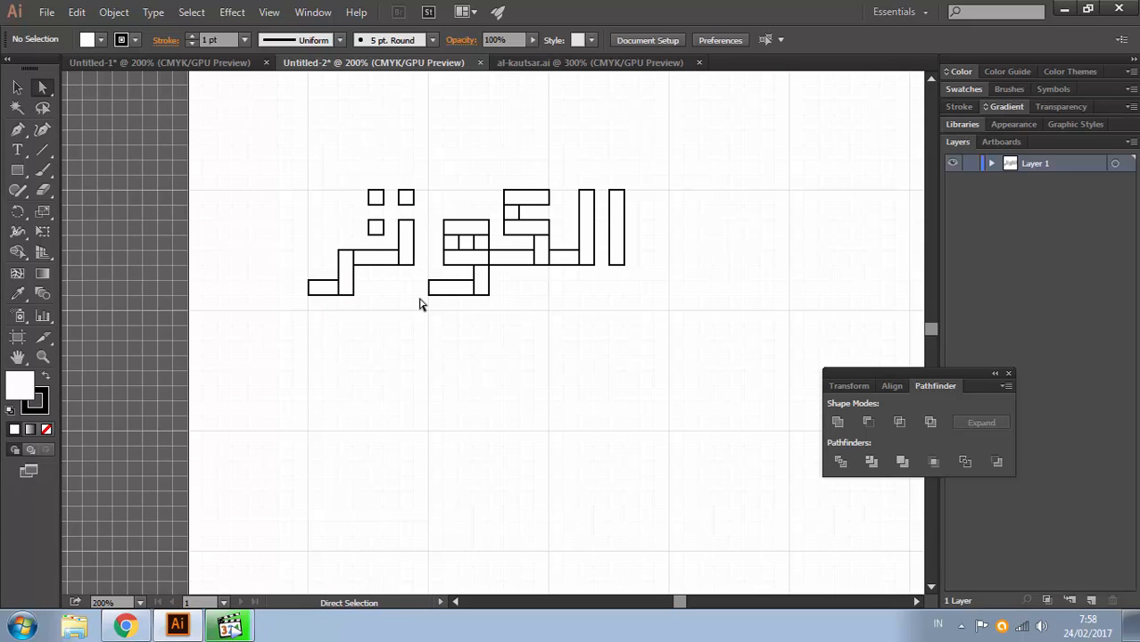
key("ctrl+z")
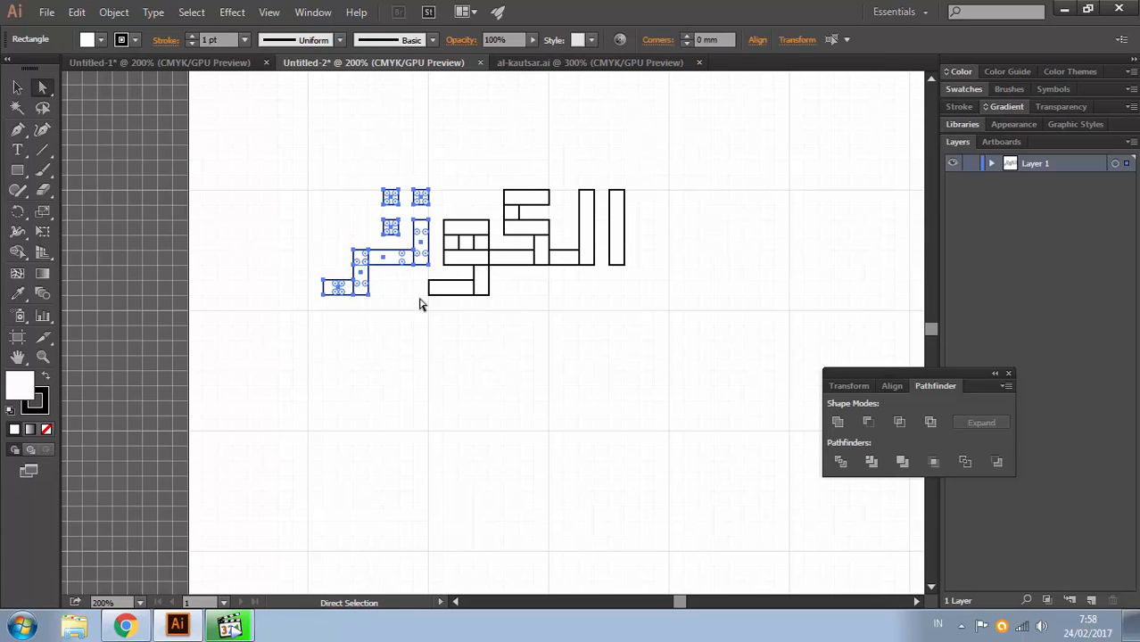
Step: Shorten the link between tha and ra by shifting the tha with its dots one grid square toward the ra
left_click(428, 173)
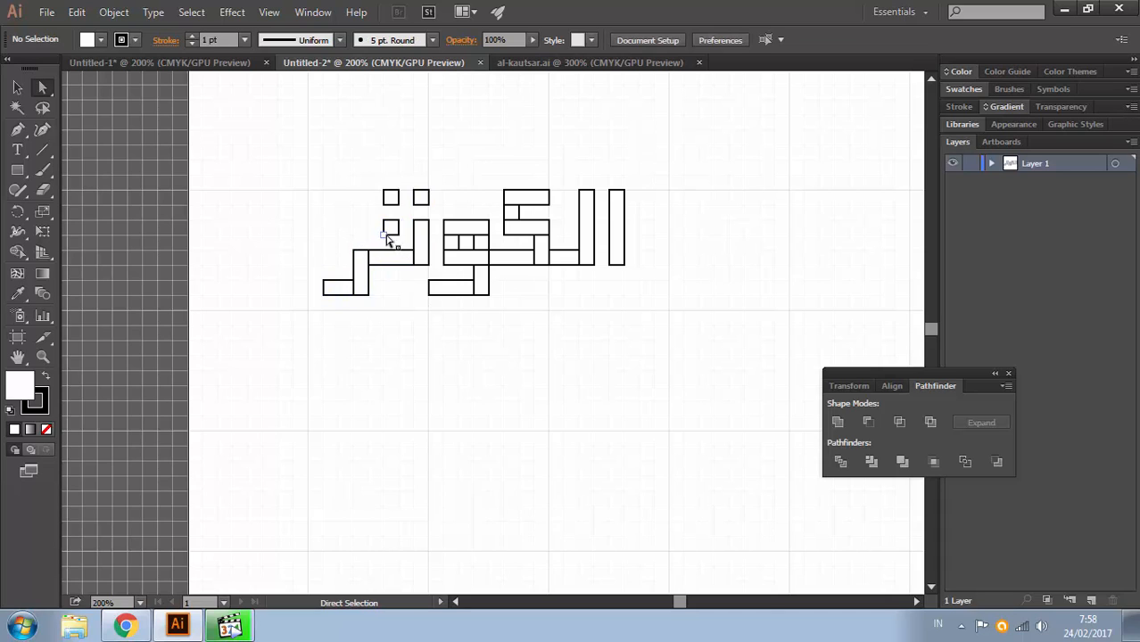
mouse_move(375, 170)
left_mouse_down()
mouse_move(430, 237)
mouse_move(421, 275)
mouse_move(430, 255)
mouse_move(446, 259)
left_mouse_up()
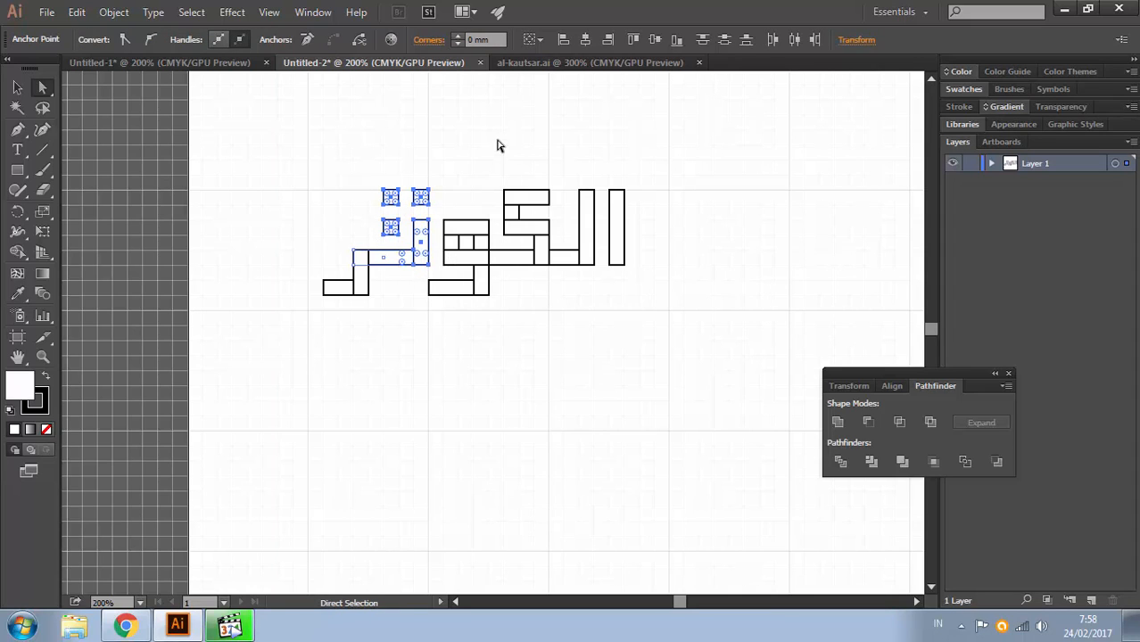
key("shift+Left")
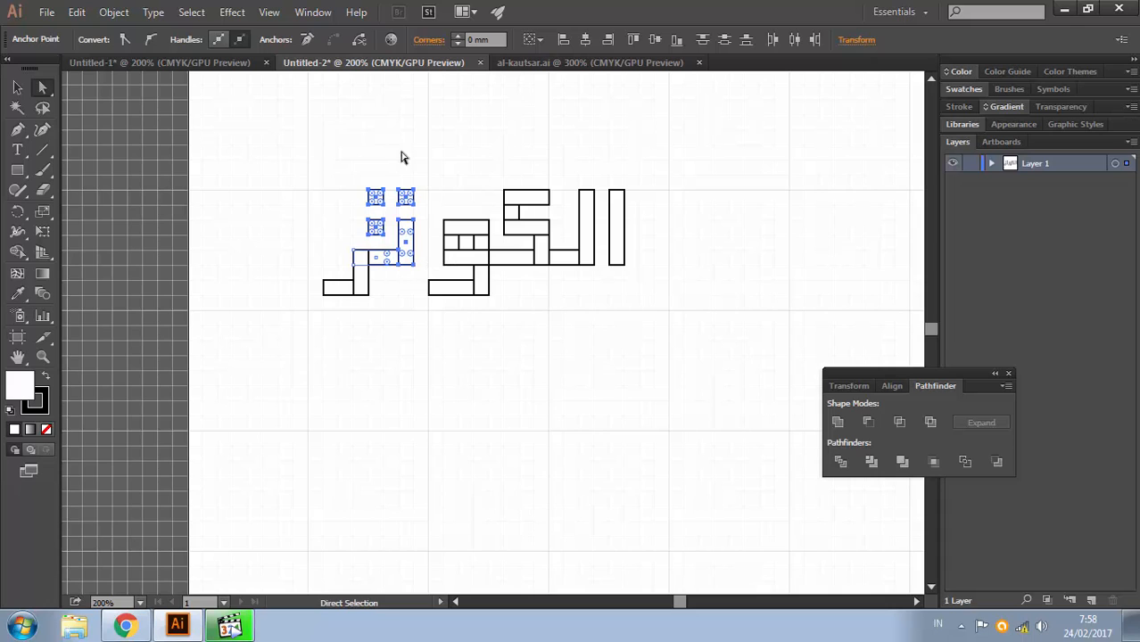
left_click(403, 158)
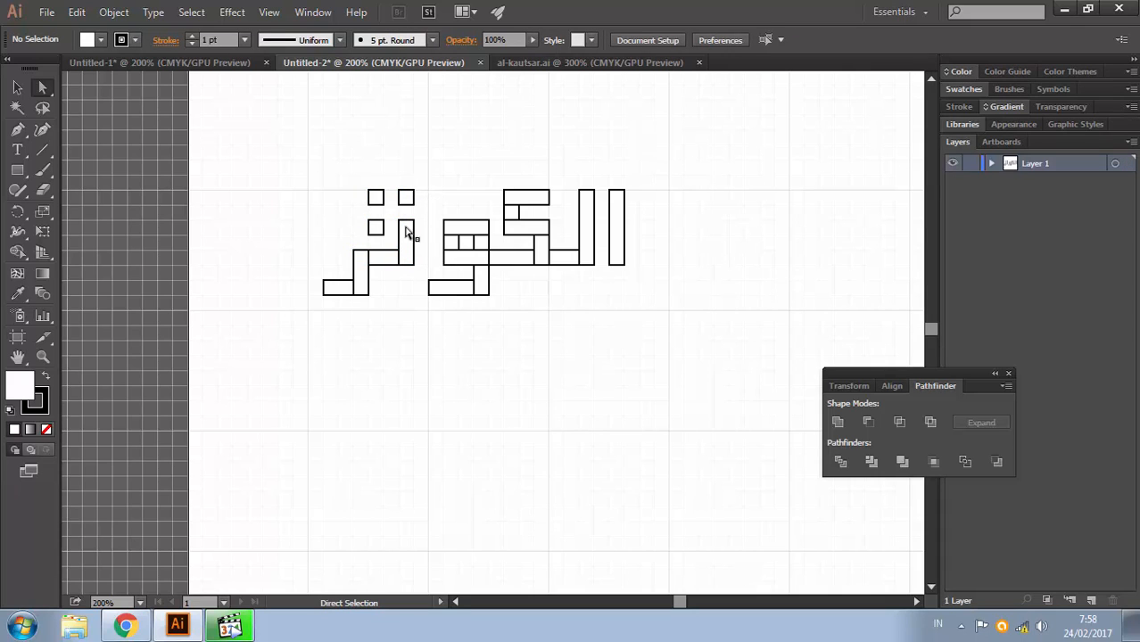
Step: Give all the letter rectangles of the word a black fill with no stroke
left_click(17, 86)
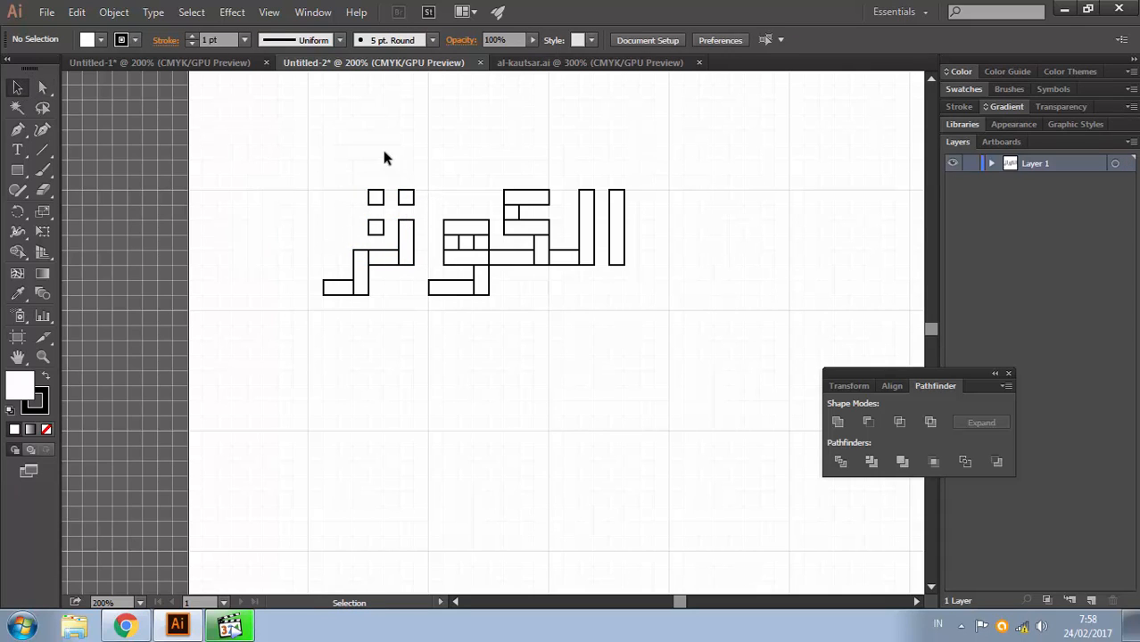
key("ctrl+r")
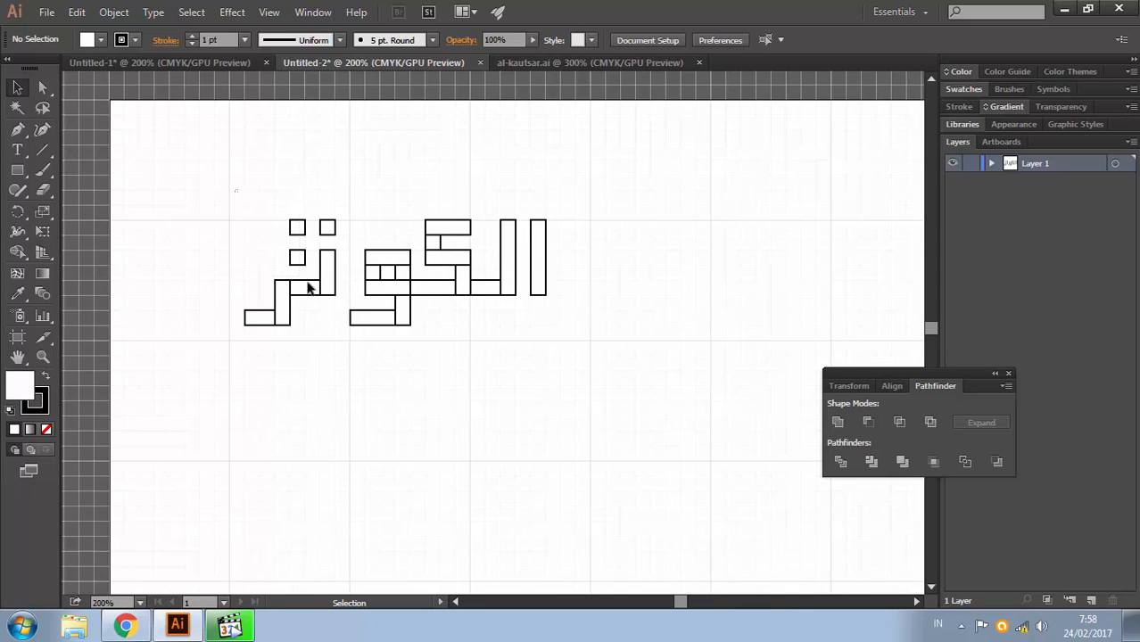
left_click_drag(234, 189, 562, 343)
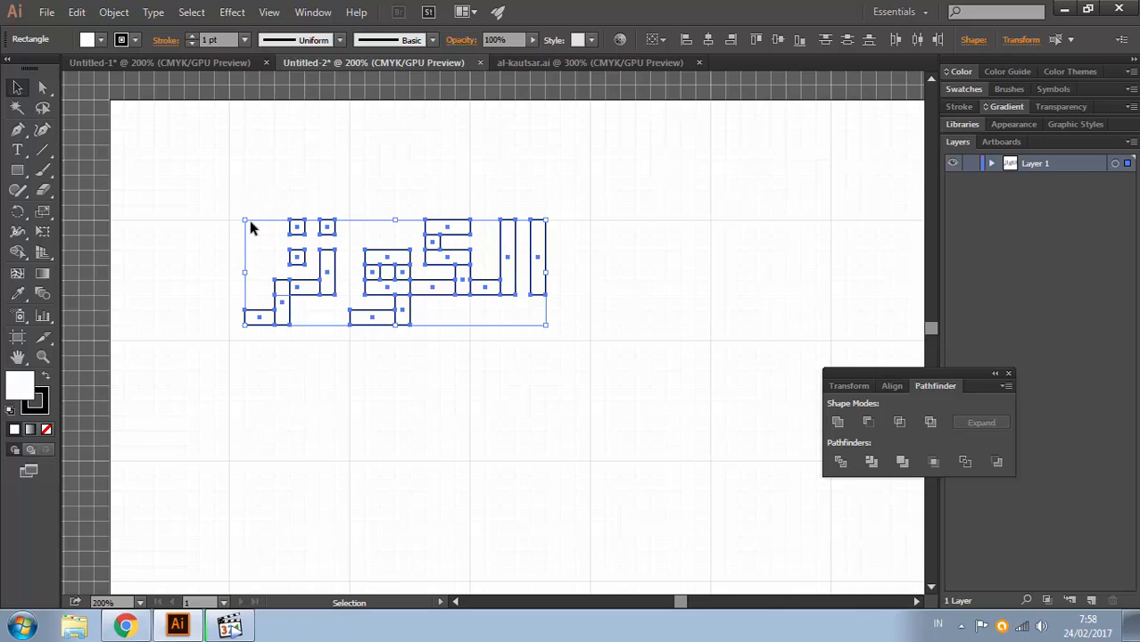
left_click(230, 191)
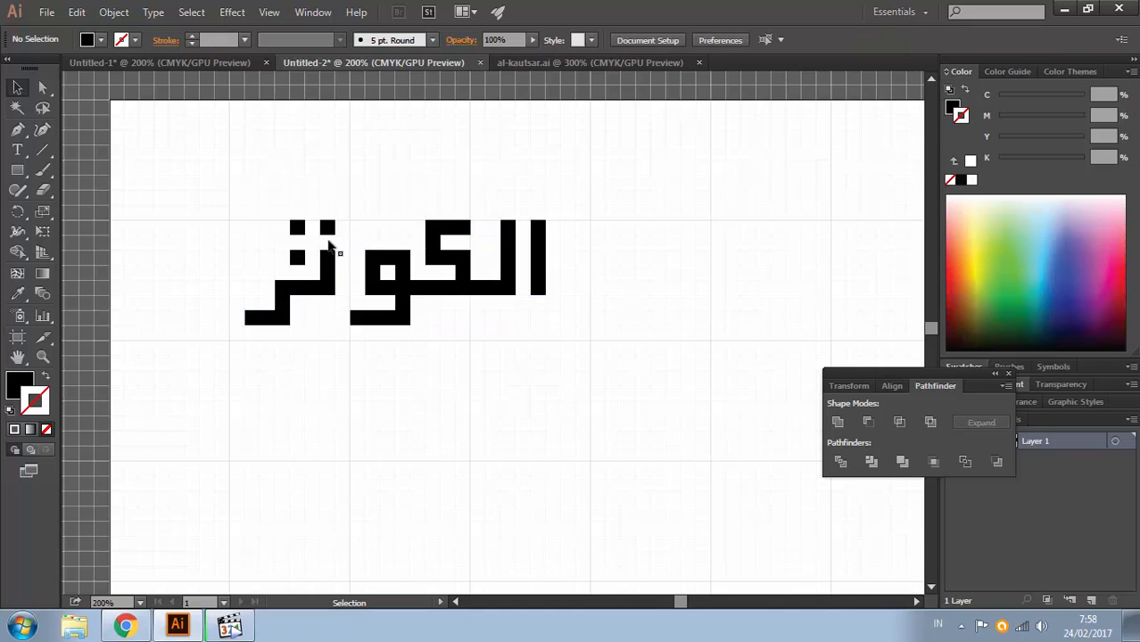
Step: Lengthen the alif and lam stems upward by two grid squares
key("a")
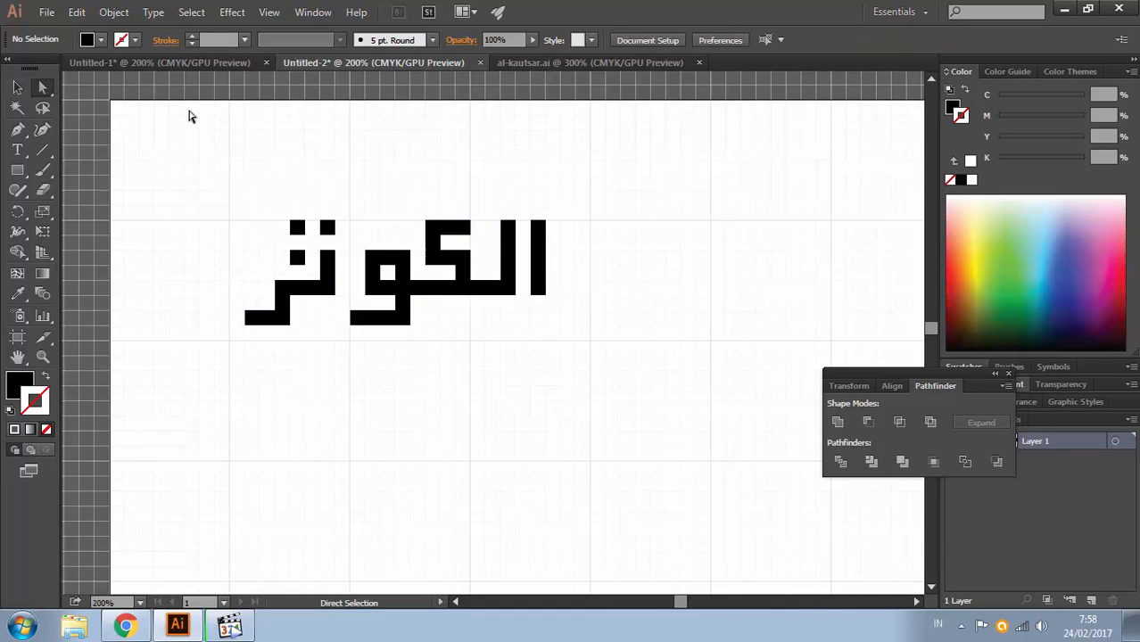
mouse_move(482, 185)
left_mouse_down()
mouse_move(561, 236)
mouse_move(571, 219)
left_mouse_up()
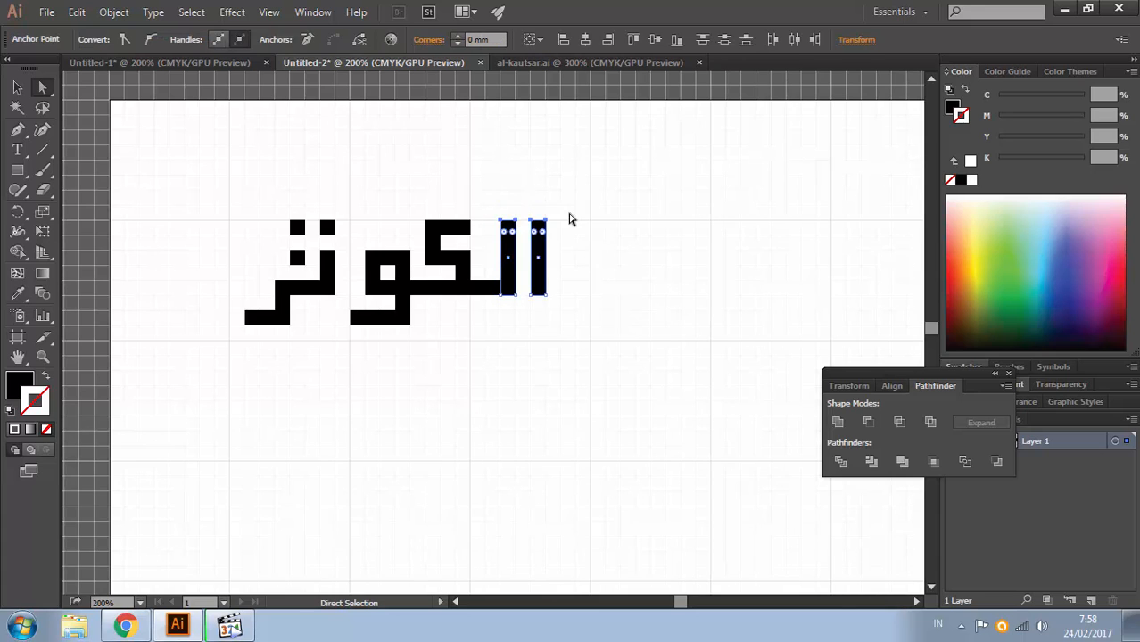
key("Up")
key("Up")
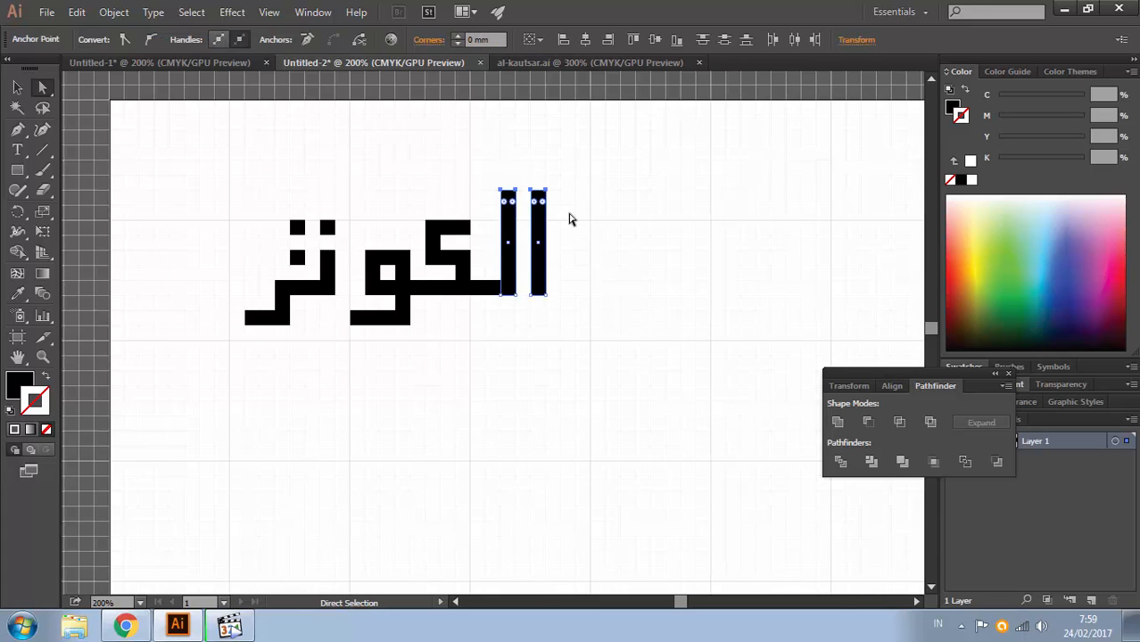
left_click(575, 173)
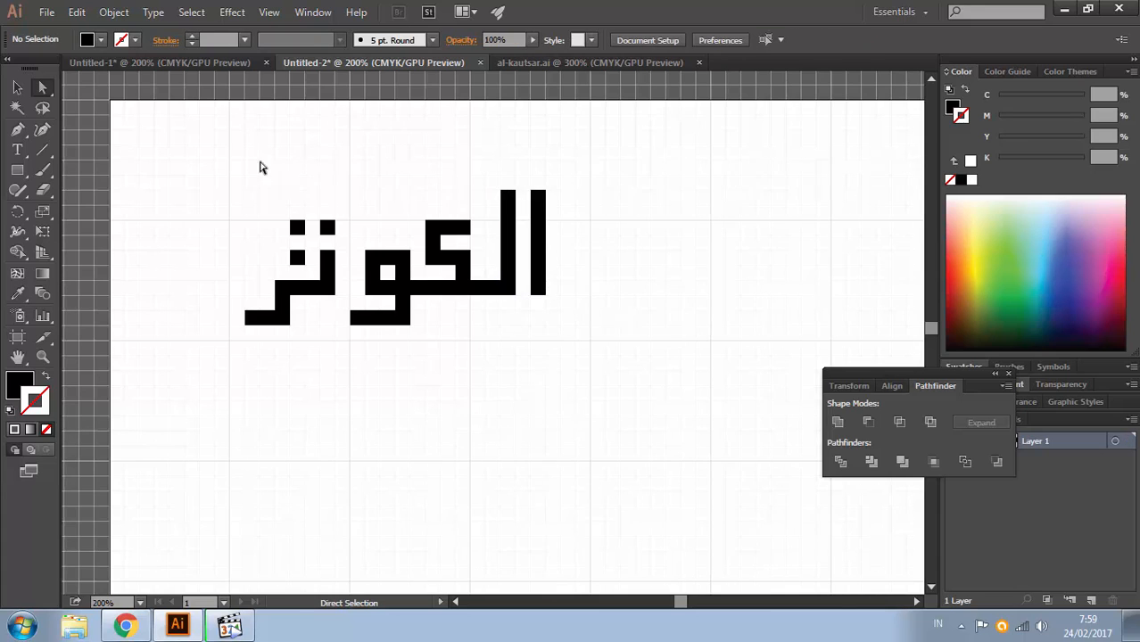
Step: Move the whole word down five grid squares on the artboard
key("v")
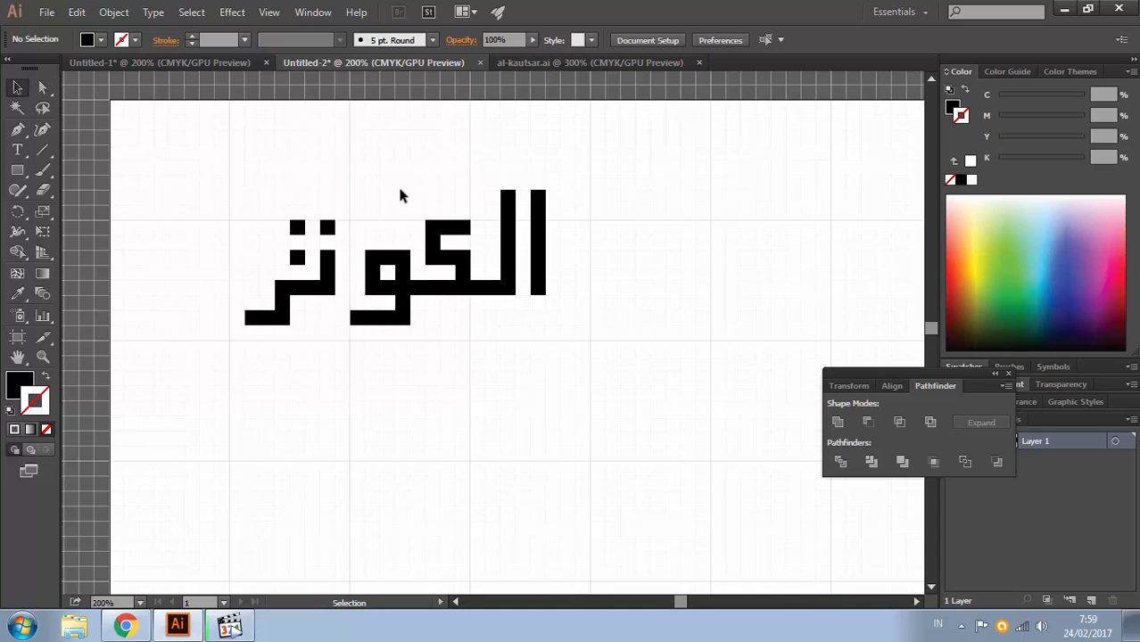
key("space")
left_click_drag(461, 327, 356, 321)
key("ctrl+a")
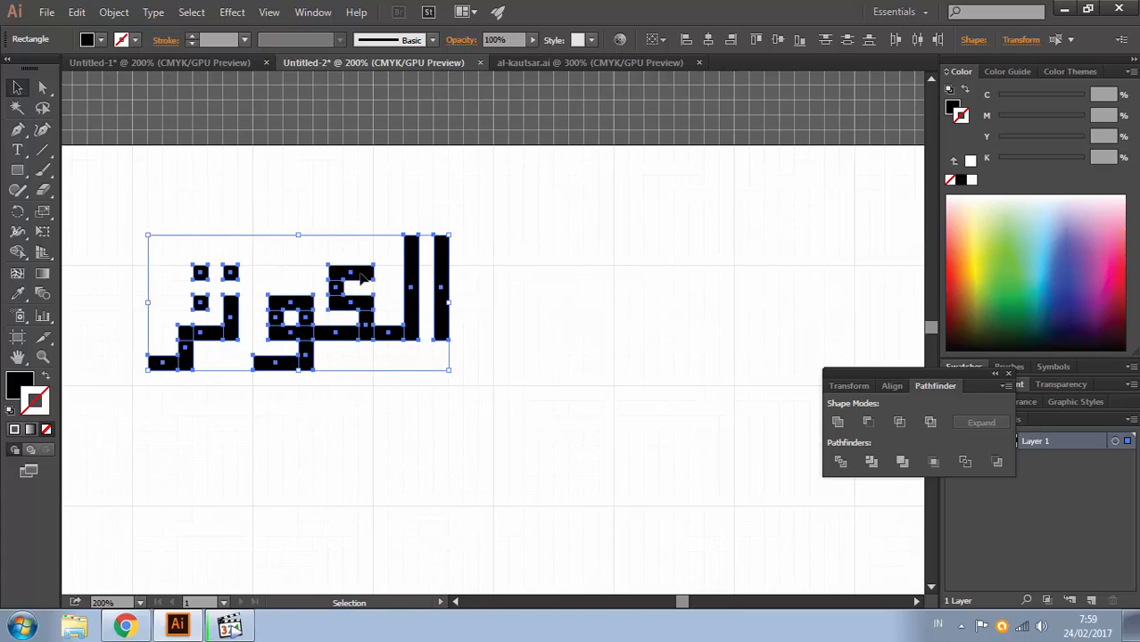
left_click_drag(362, 277, 355, 353)
left_click(463, 263)
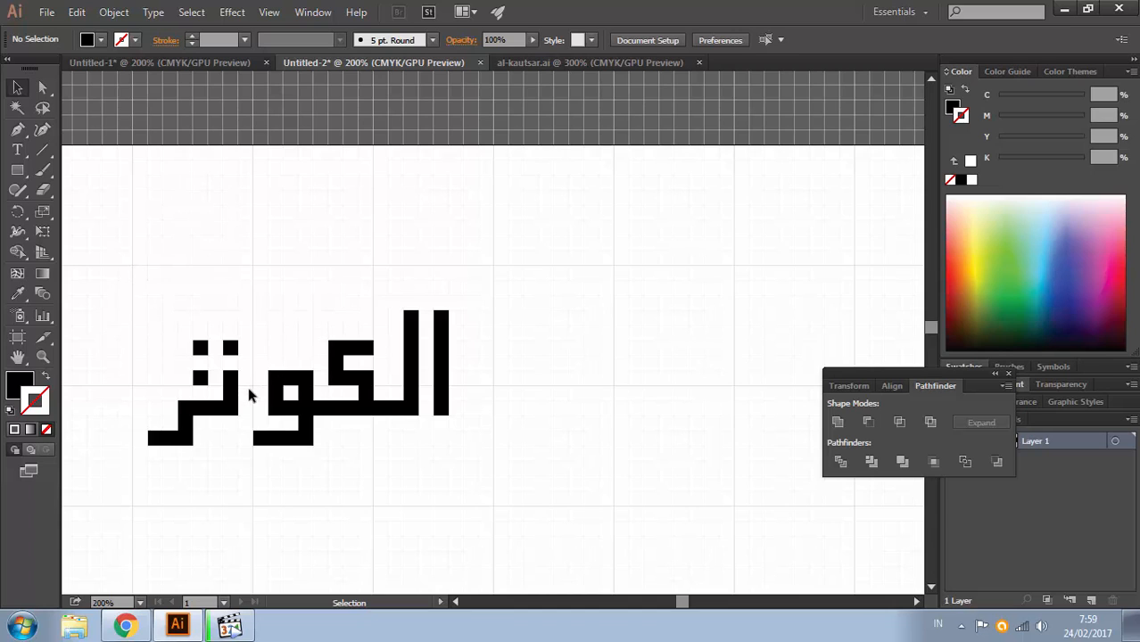
Step: Shift the tha, its dots and the ra one grid square closer, leaving a one-square gap to the waw
left_click_drag(135, 311, 241, 424)
key("Right")
left_click(490, 261)
scroll(287, 343, "down", 2)
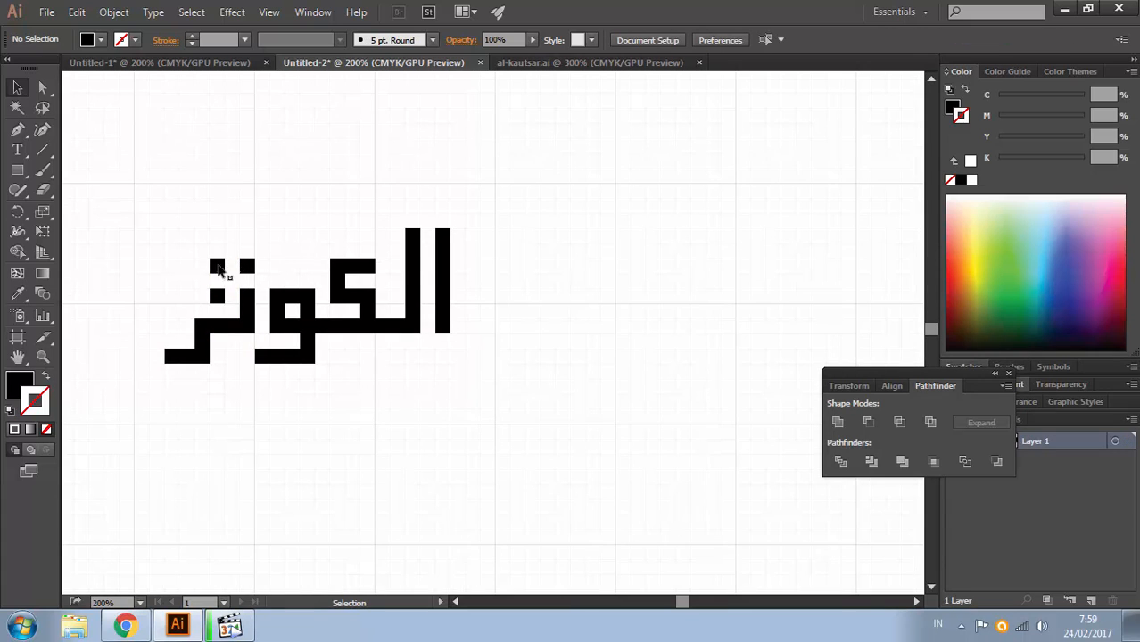
Step: Try to move the tha's three dots one grid square toward the ra
left_click_drag(188, 239, 217, 300)
left_click(249, 266, "shift")
key("shift+Left")
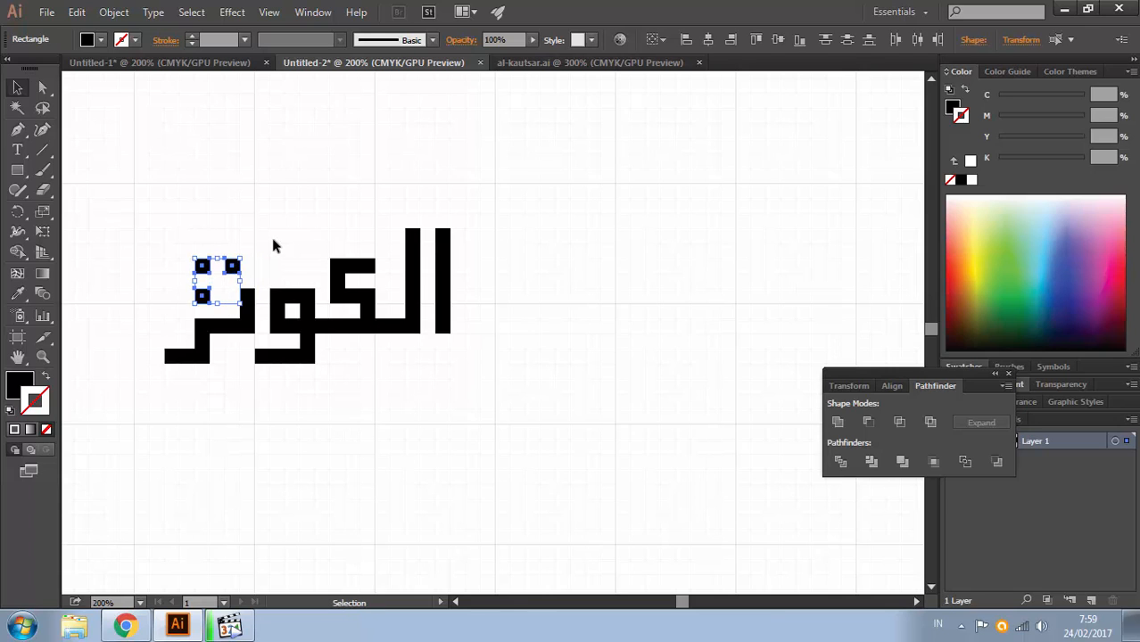
key("ctrl+z")
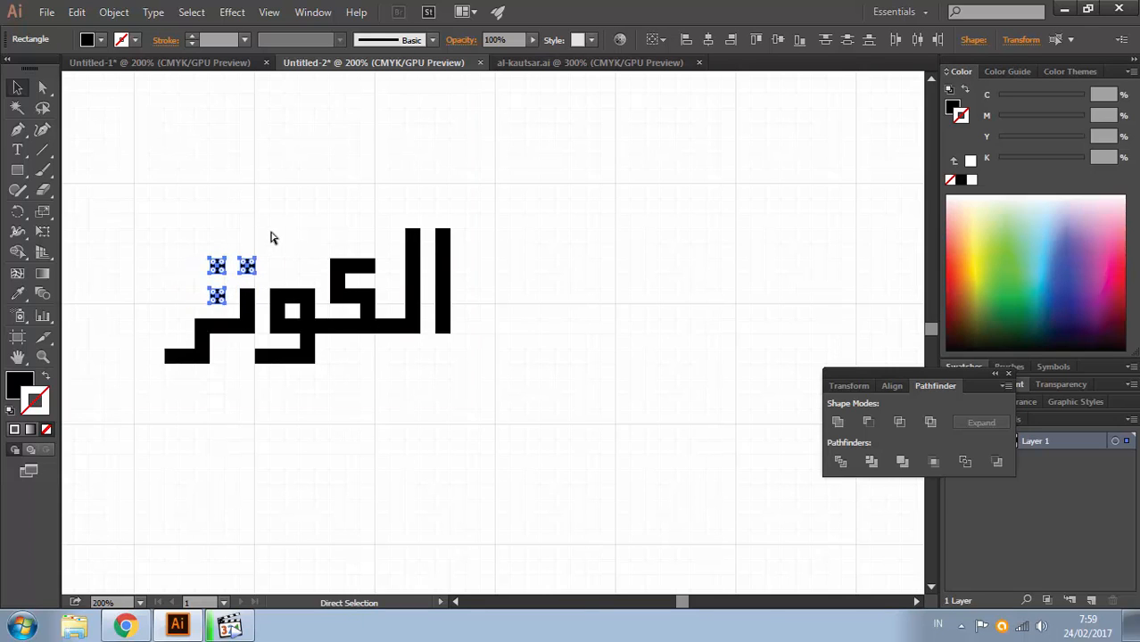
left_click(158, 174)
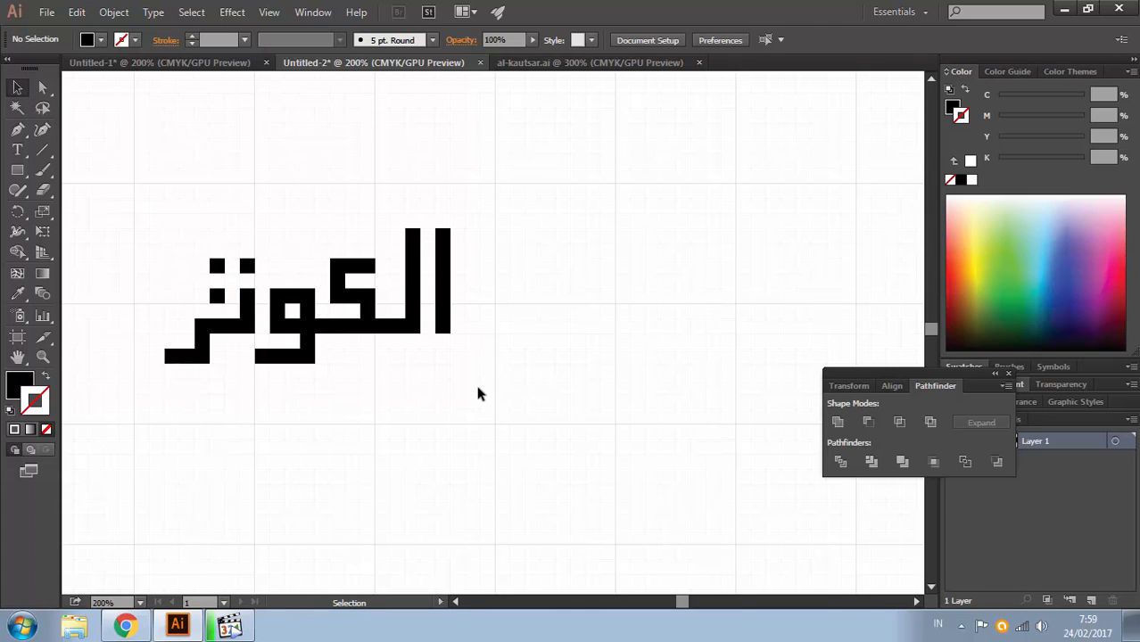
Step: Group all the rectangles of the word into one object
left_click_drag(132, 171, 510, 342)
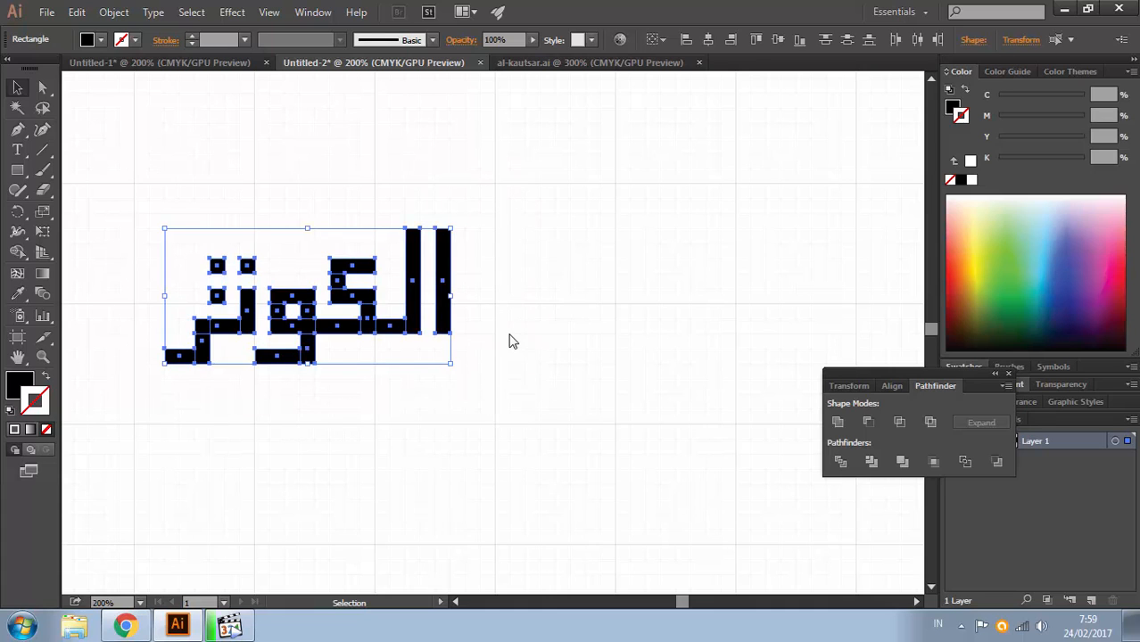
right_click(510, 341)
left_click(511, 336)
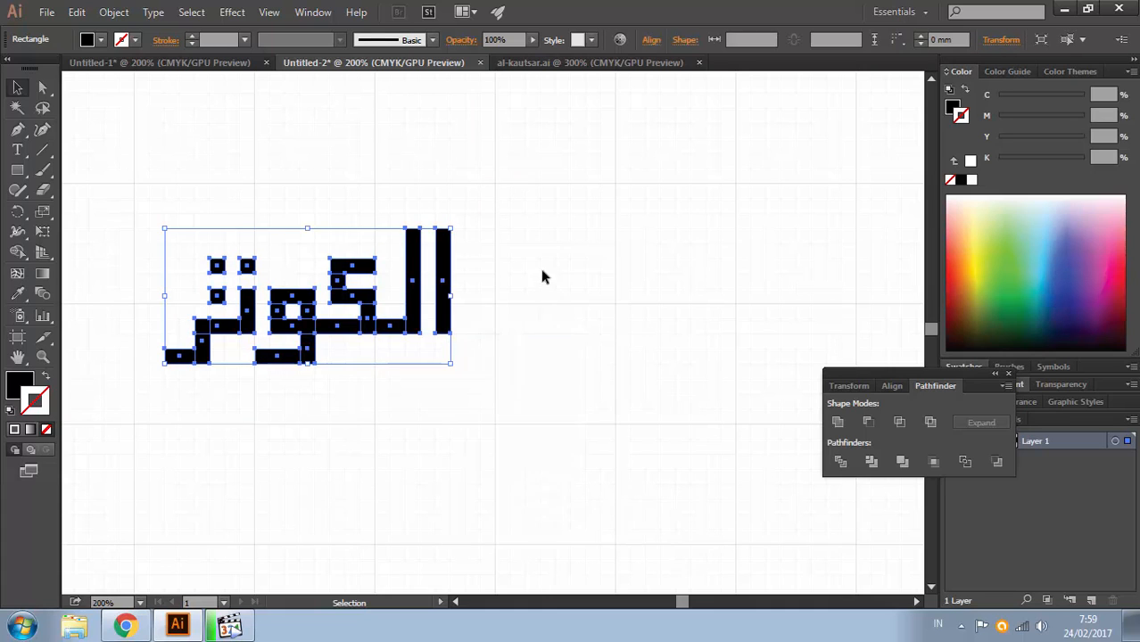
left_click(500, 238)
left_click(446, 234)
left_click(453, 253)
left_click(444, 254)
right_click(441, 258)
left_click(492, 8)
Step: Try placing a copy of the word, rotated 180 degrees, above the original, and delete that copy
left_click(77, 11)
left_click(140, 94)
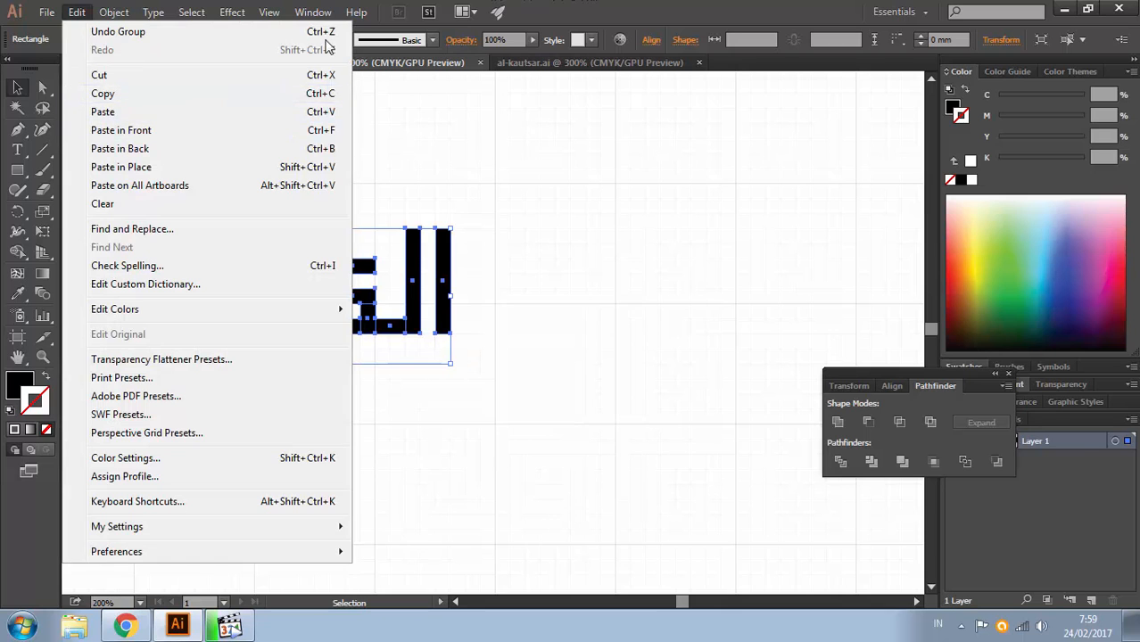
left_click(78, 15)
left_click(146, 130)
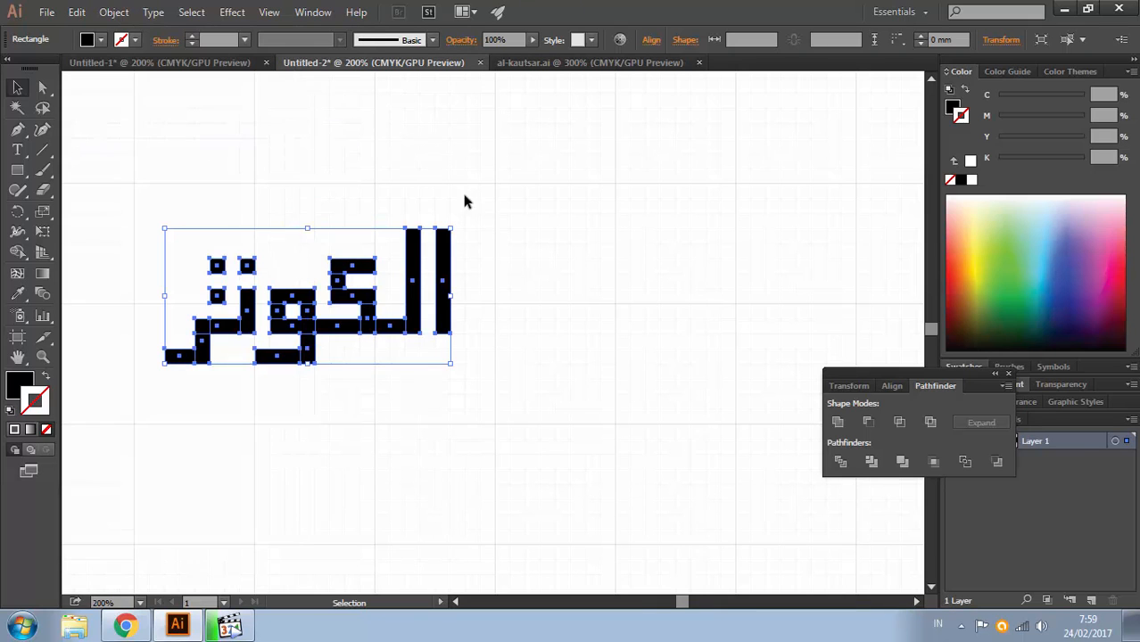
left_click_drag(455, 220, 239, 318)
left_click_drag(268, 267, 275, 145)
left_click(463, 202)
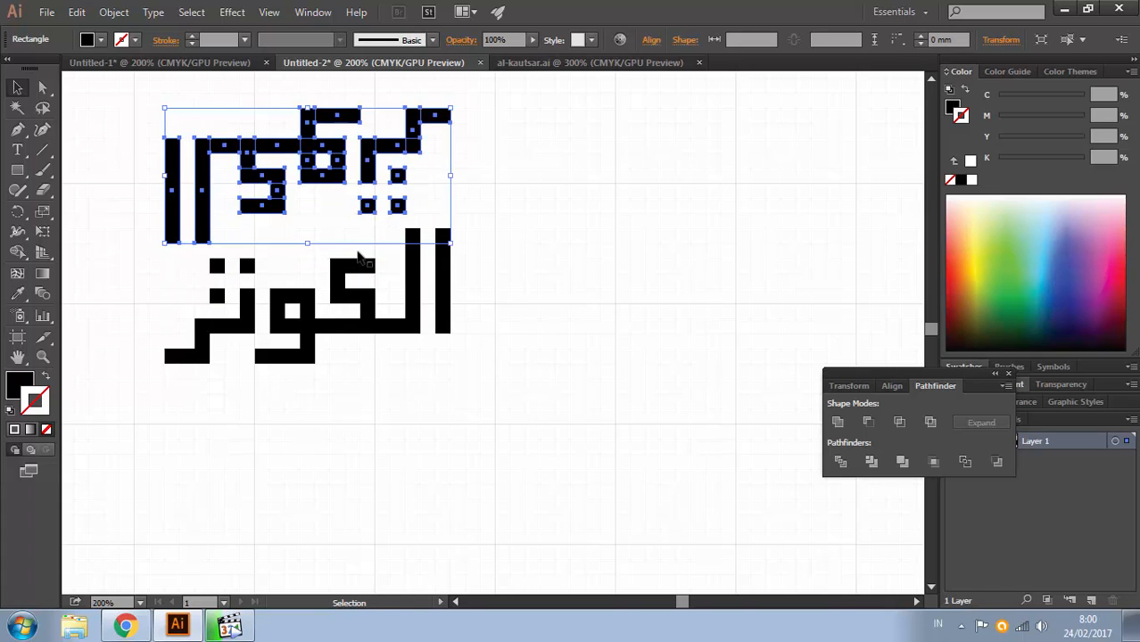
left_click(491, 230)
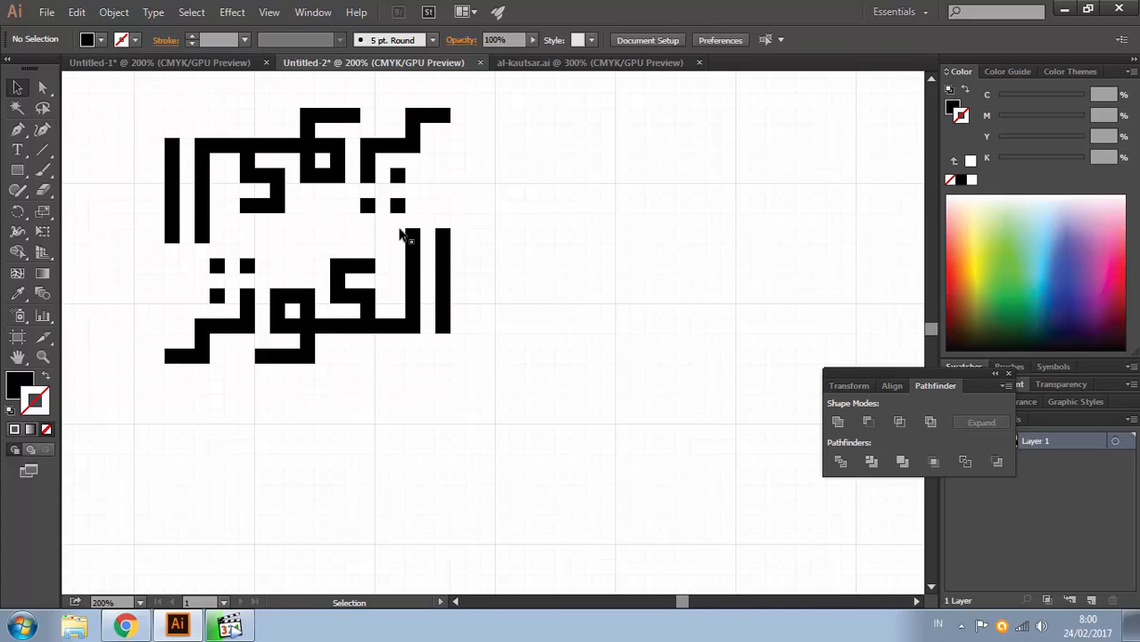
left_click(373, 159)
key("Delete")
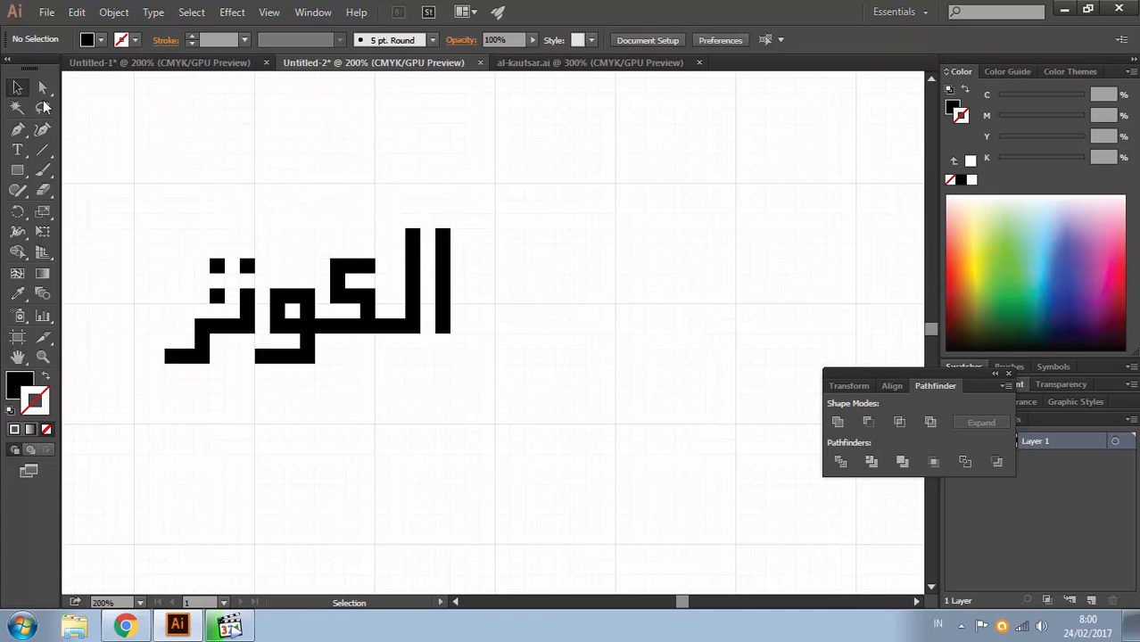
Step: Shorten the lam's foot to one grid square by shifting the lam and alif together toward the kaf
left_click(42, 86)
left_click_drag(510, 193, 388, 378)
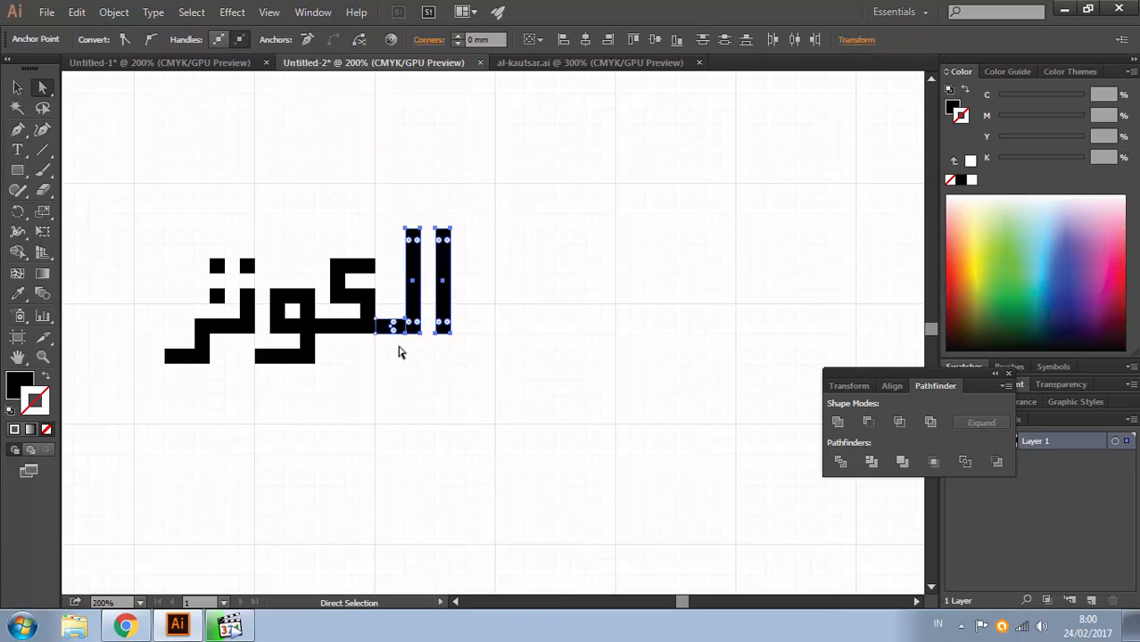
key("shift+Left")
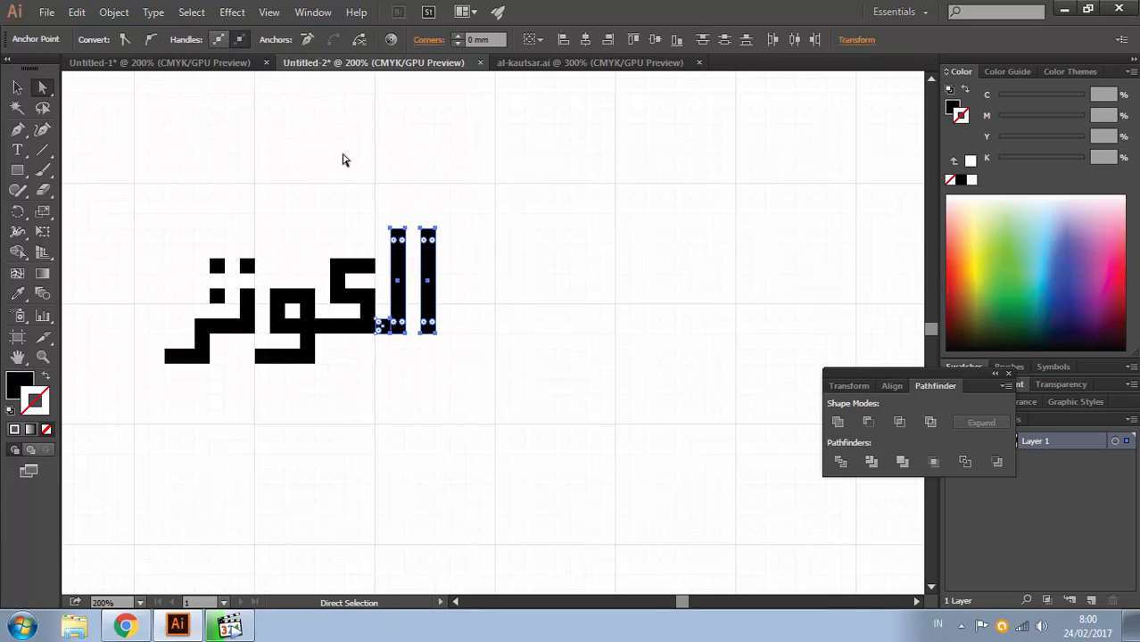
left_click(416, 221)
Step: Duplicate the whole word eight grid squares straight above the original
left_click(18, 87)
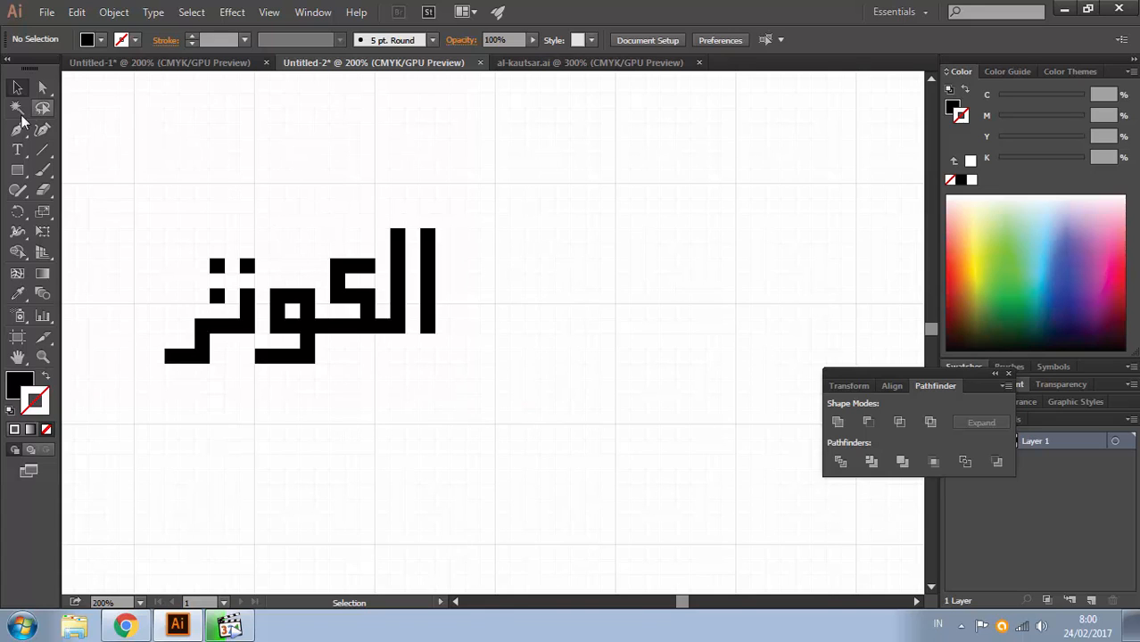
left_click(18, 129)
key("ctrl+a")
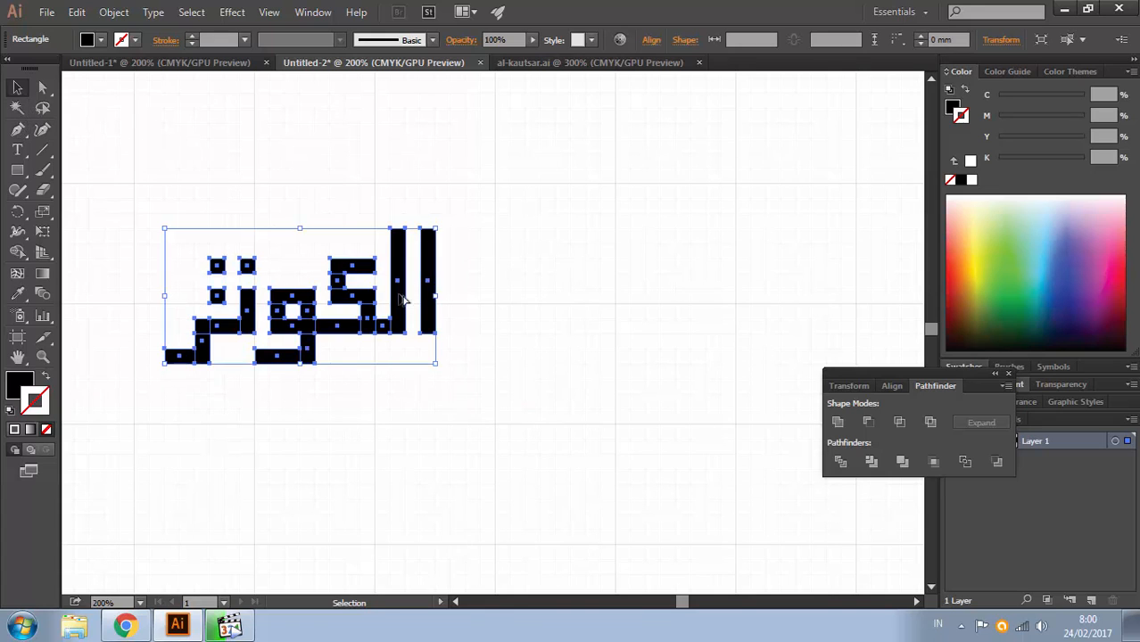
left_click_drag(401, 301, 405, 183)
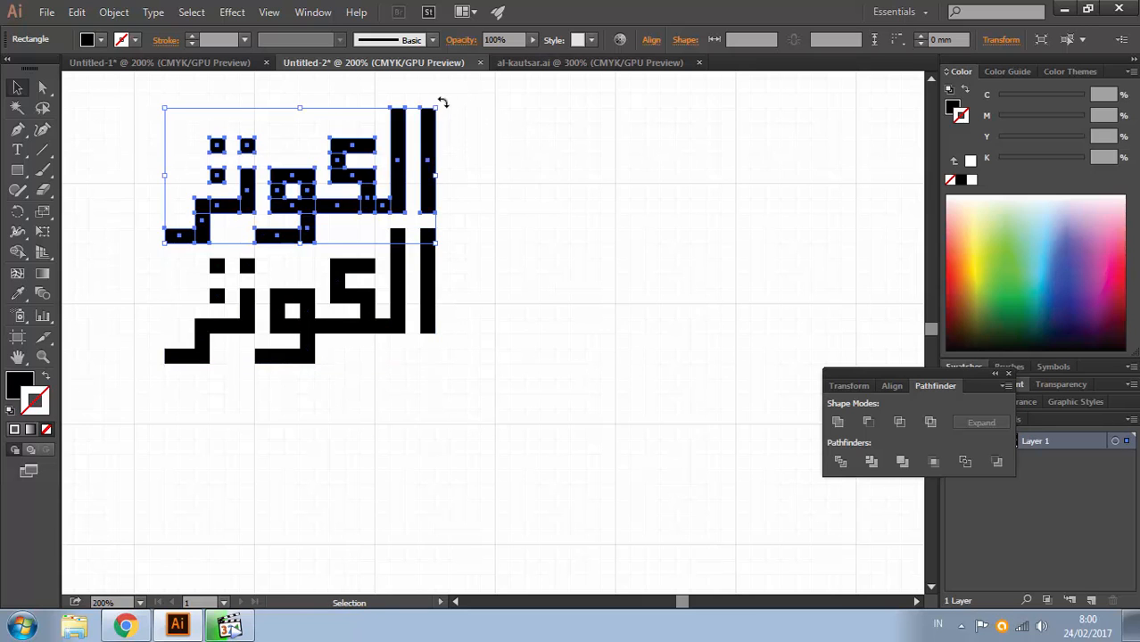
Step: Try rotating the upper copy of the word 180 degrees
left_click_drag(442, 102, 228, 211)
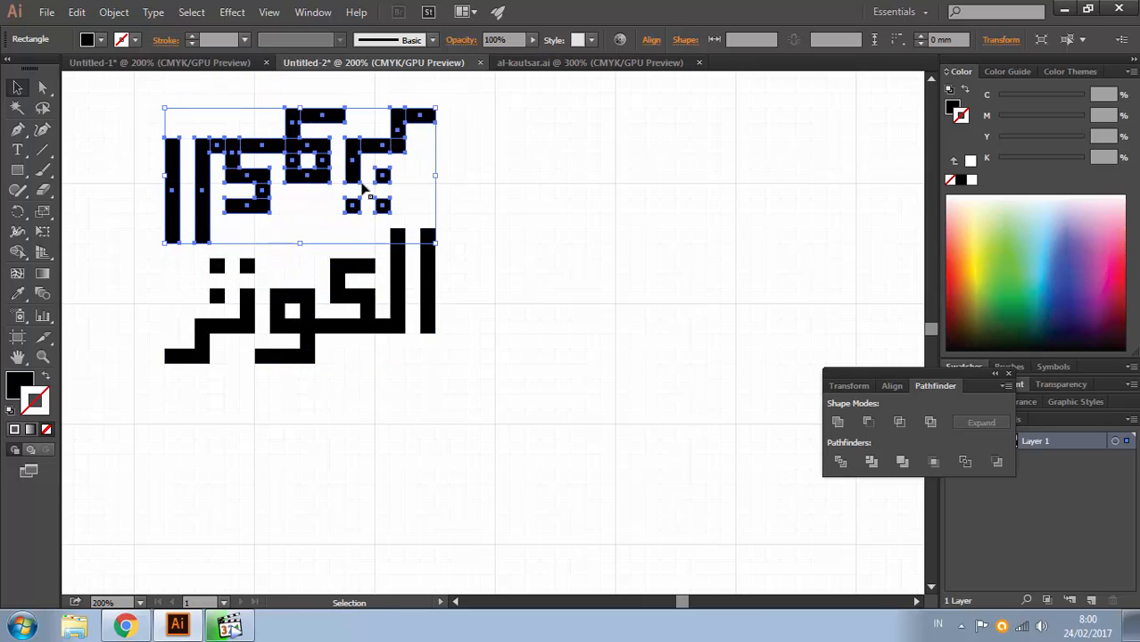
left_click(485, 169)
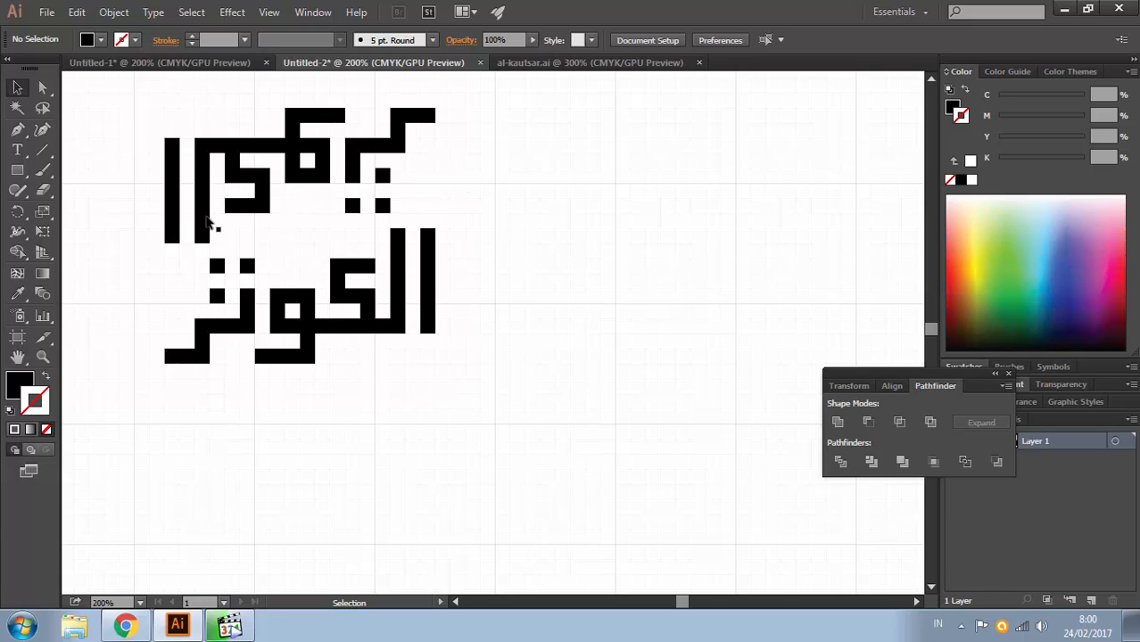
key("ctrl+z")
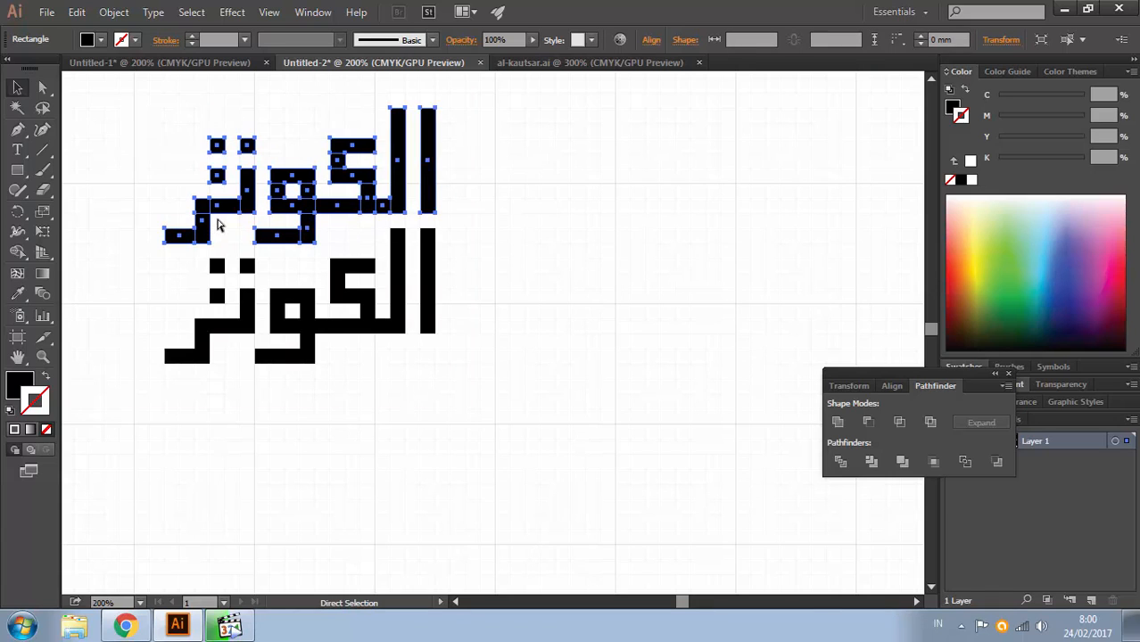
Step: Rotate the upper copy of the word 180 degrees and move it five grid squares straight up
key("v")
left_click_drag(444, 104, 207, 244)
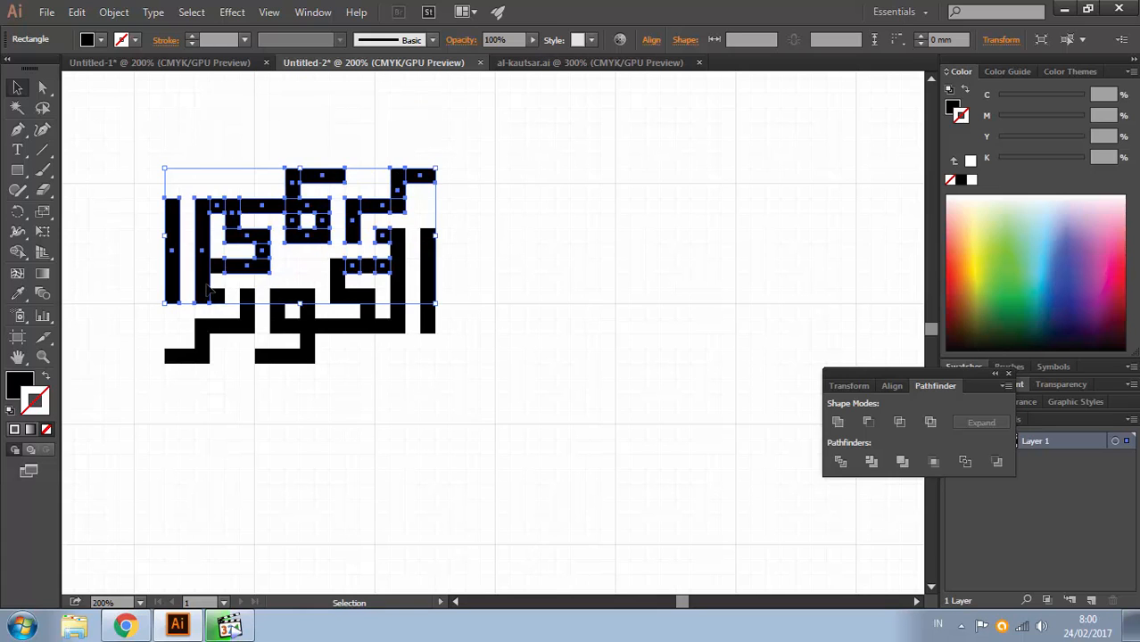
left_click(234, 283)
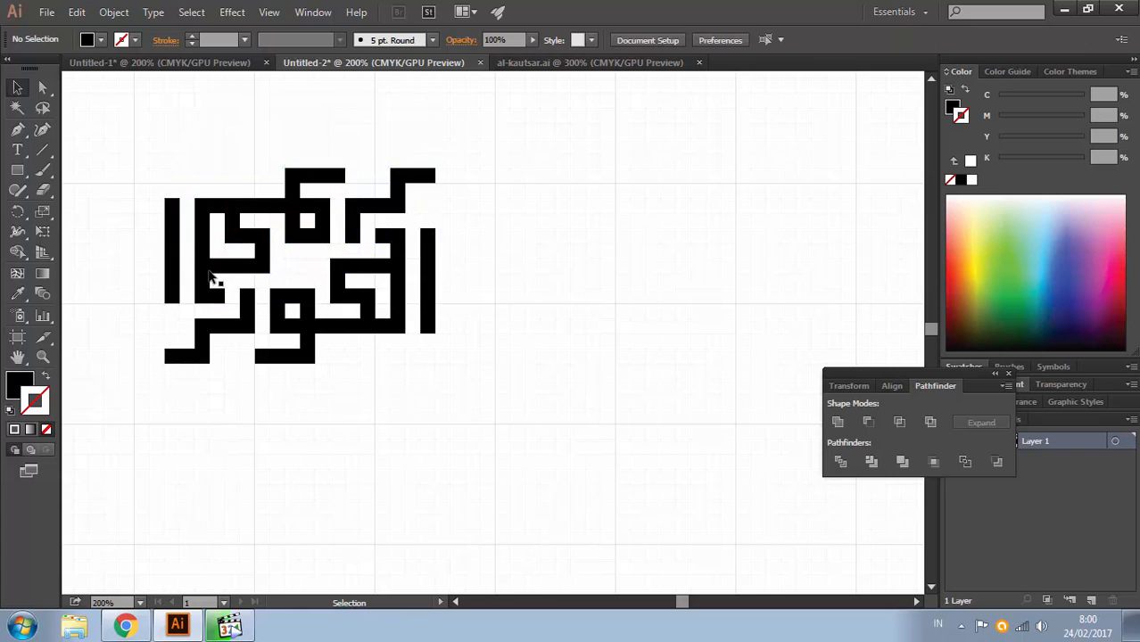
left_click_drag(205, 253, 205, 177)
left_click(144, 115)
Step: Shift the rotated copy's alif and lam one grid square outward, away from its kaf, stretching the lam's foot
key("a")
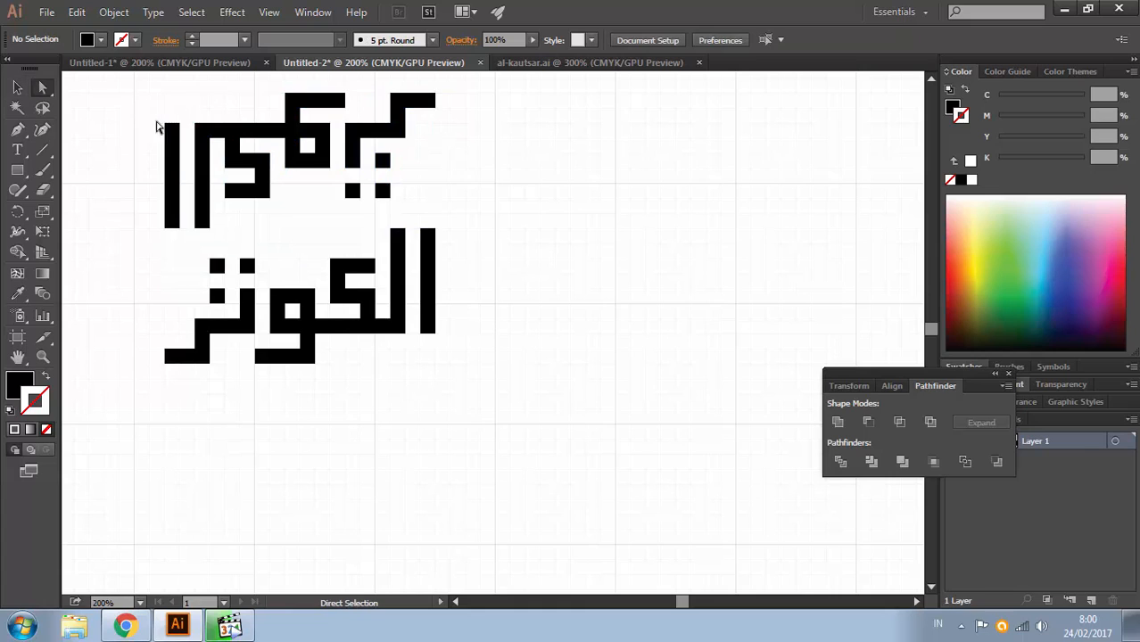
mouse_move(147, 105)
left_mouse_down()
mouse_move(211, 239)
mouse_move(214, 210)
left_mouse_up()
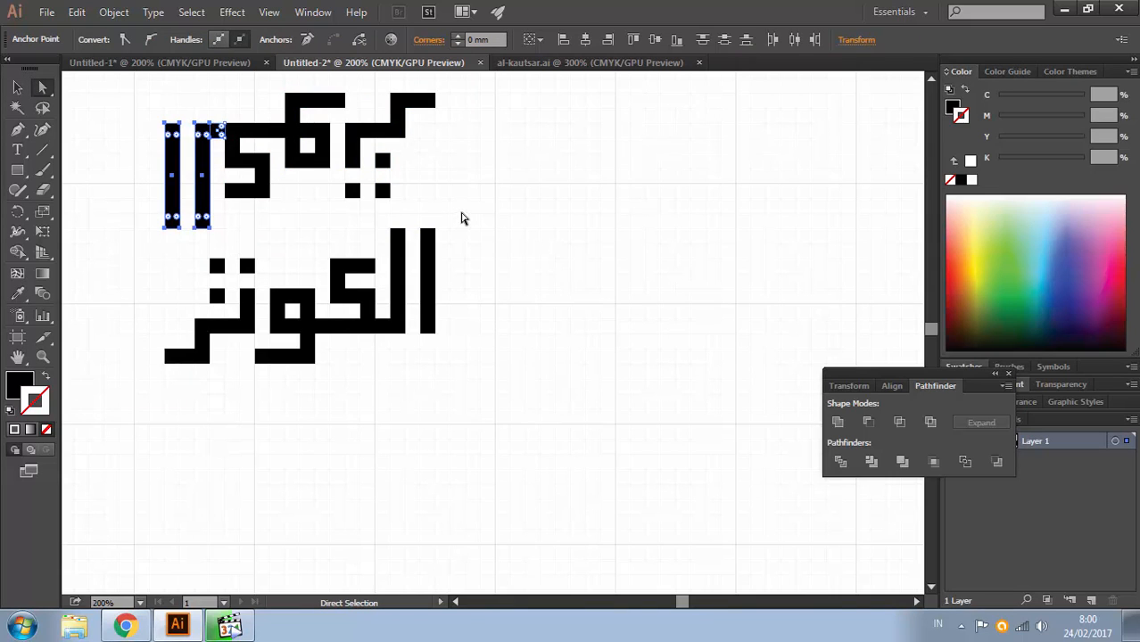
key("Left")
key("Left")
key("Left")
key("Left")
key("Left")
key("Left")
Step: Shift the original word's alif and lam one grid square outward, away from the kaf, stretching the lam's foot
mouse_move(463, 209)
left_mouse_down()
mouse_move(389, 379)
mouse_move(381, 342)
left_mouse_up()
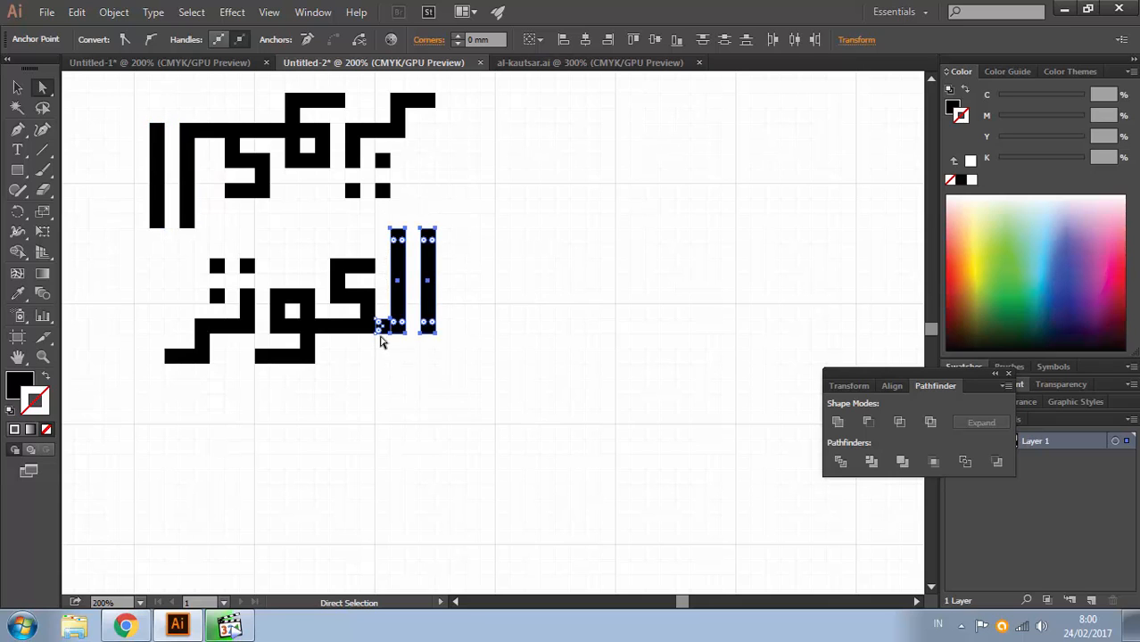
key("Right")
key("Right")
key("Right")
key("Right")
key("Right")
key("Right")
left_click(482, 156)
Step: Move the rotated word three grid squares down toward the original word
key("v")
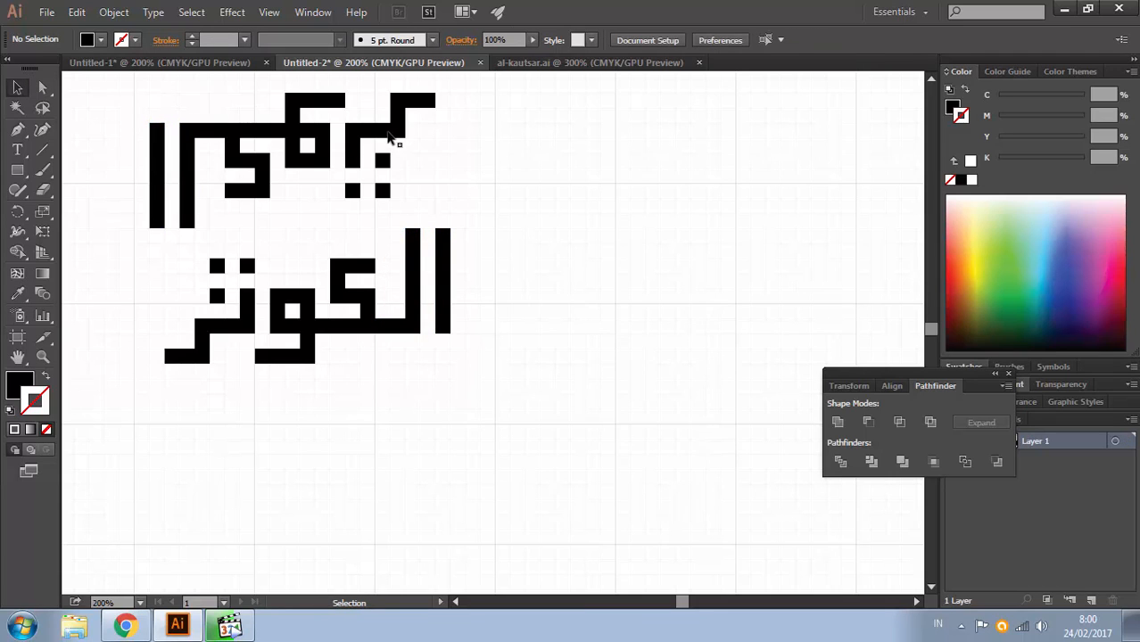
left_click(392, 138)
left_click_drag(399, 134, 395, 182)
left_click(680, 147)
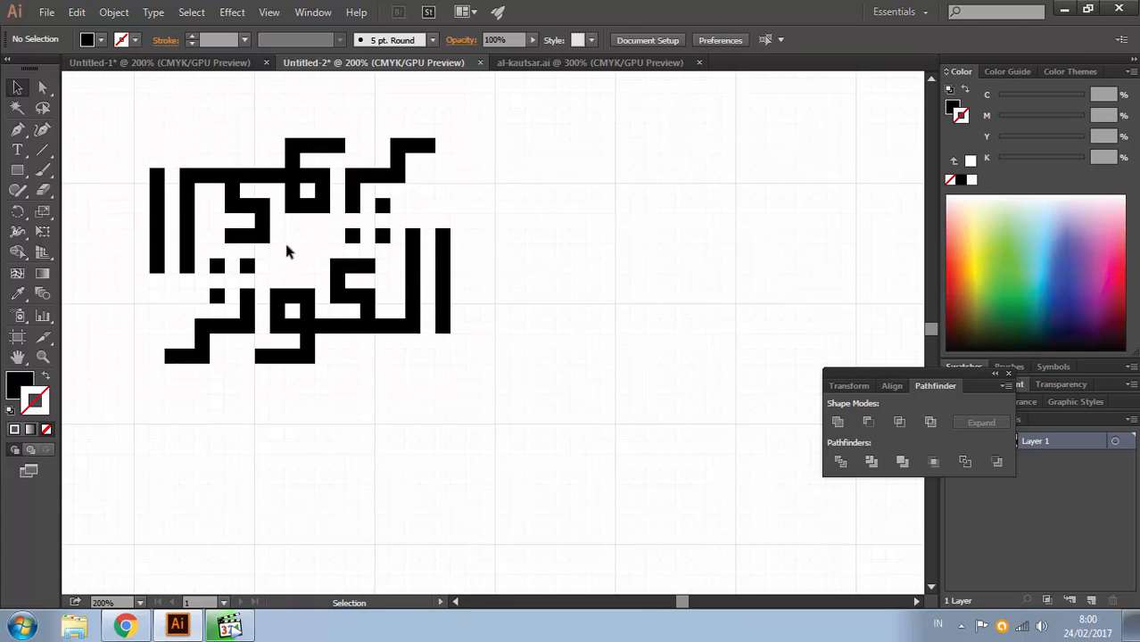
Step: Lengthen the rotated word's lam and alif downward by two grid squares, and its alif by two more
key("a")
left_click_drag(136, 260, 191, 293)
key("shift+Down")
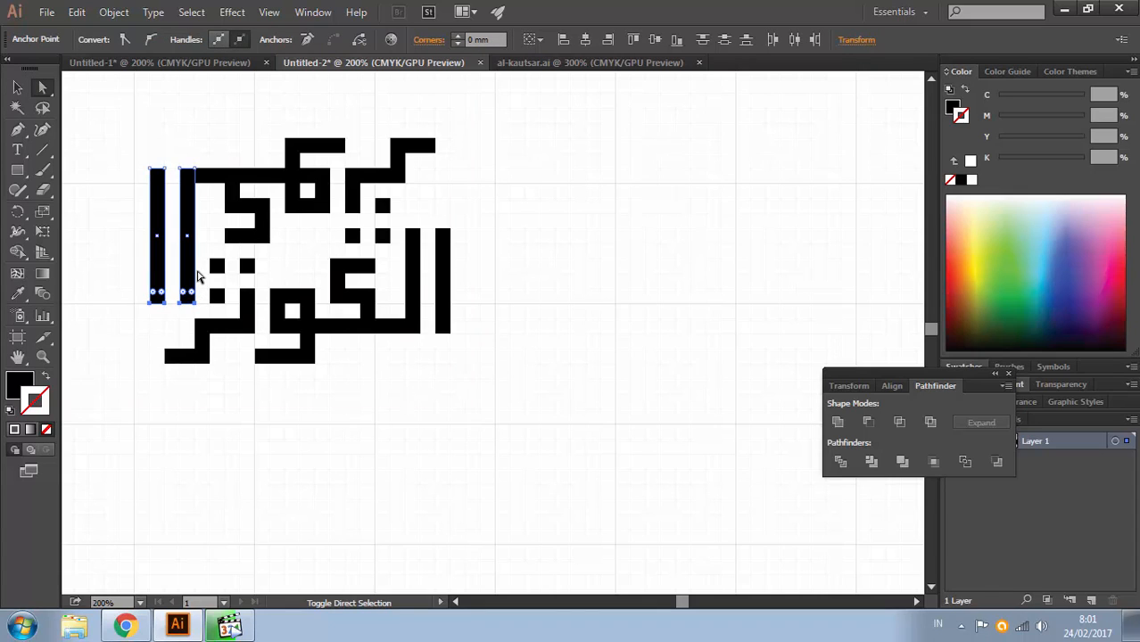
left_click(135, 328)
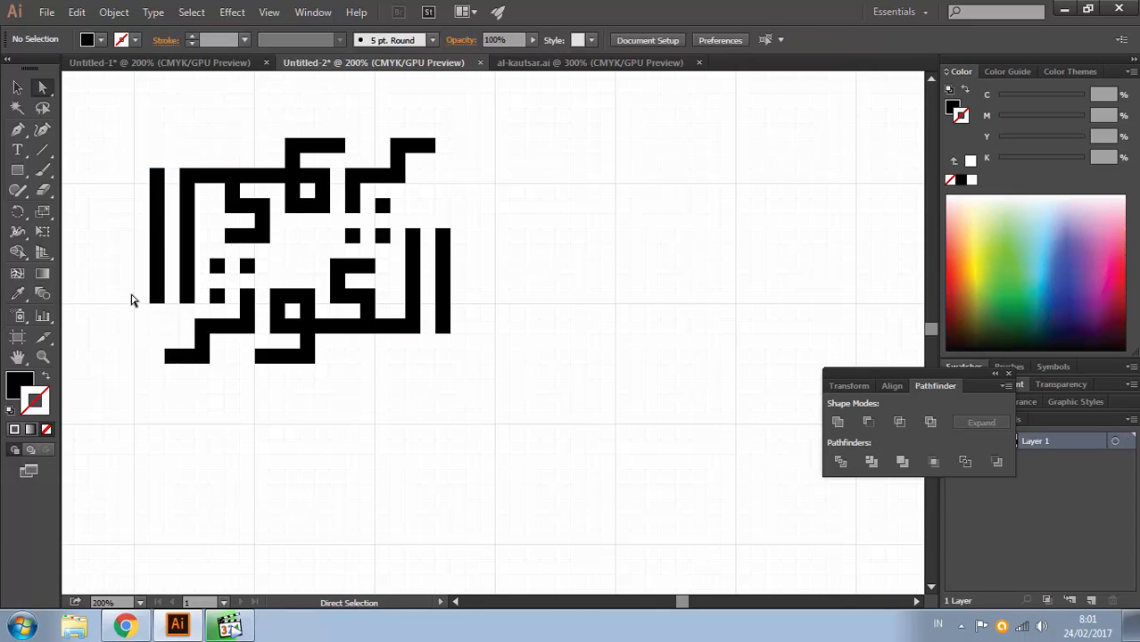
left_click_drag(131, 293, 169, 316)
key("shift+Down")
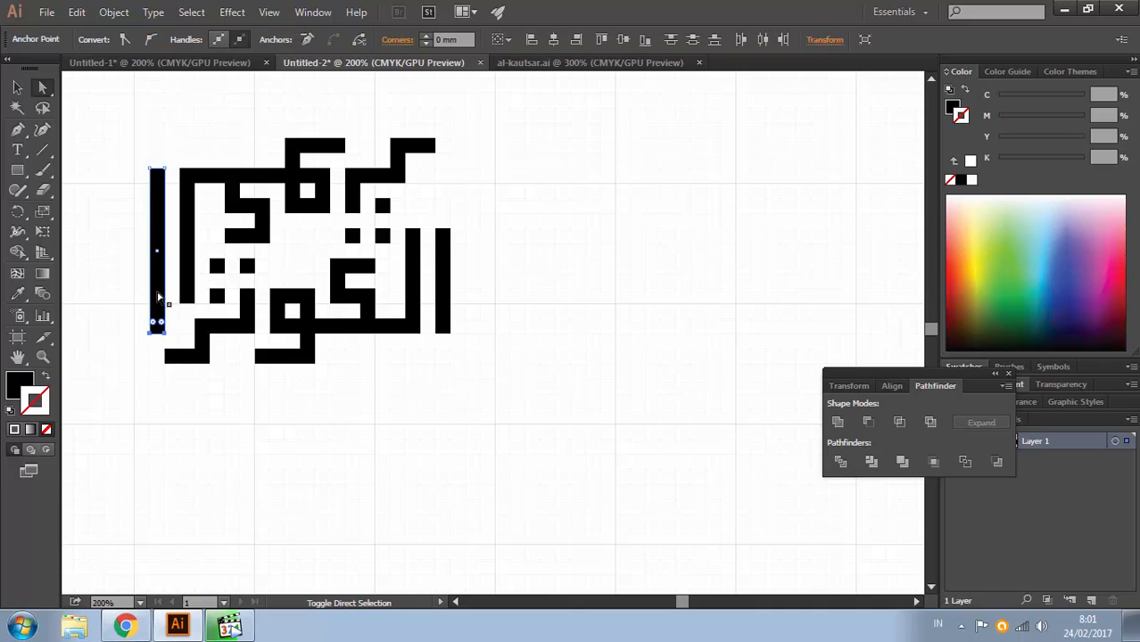
left_click(549, 179)
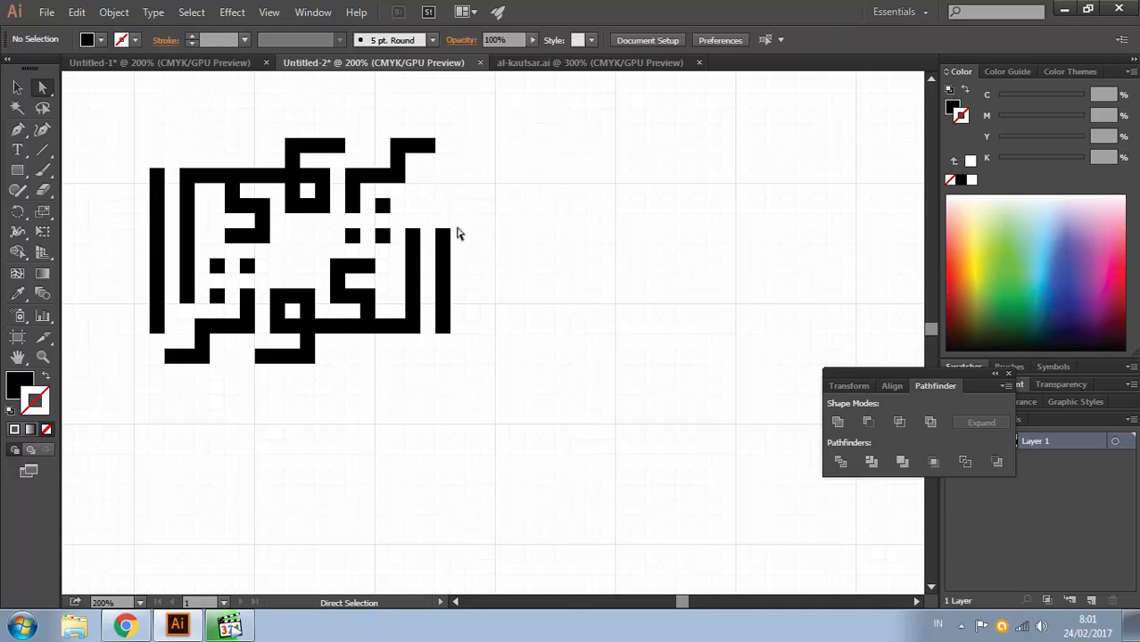
Step: Lengthen the original word's lam and alif upward by two grid squares, and its alif by two more
left_click_drag(459, 211, 403, 246)
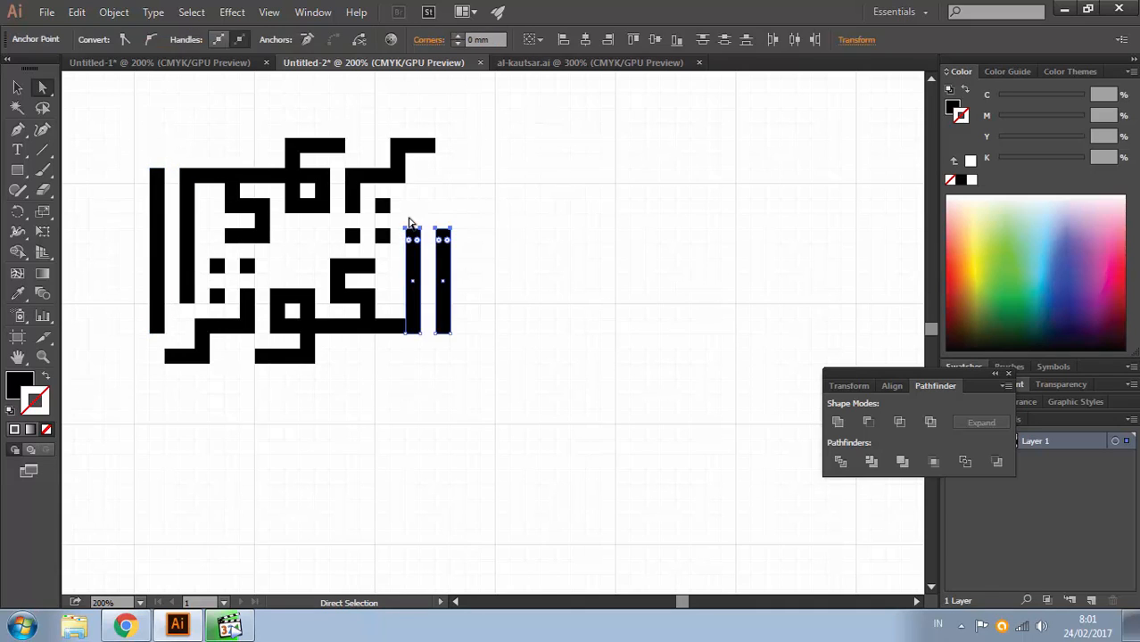
key("shift+Up")
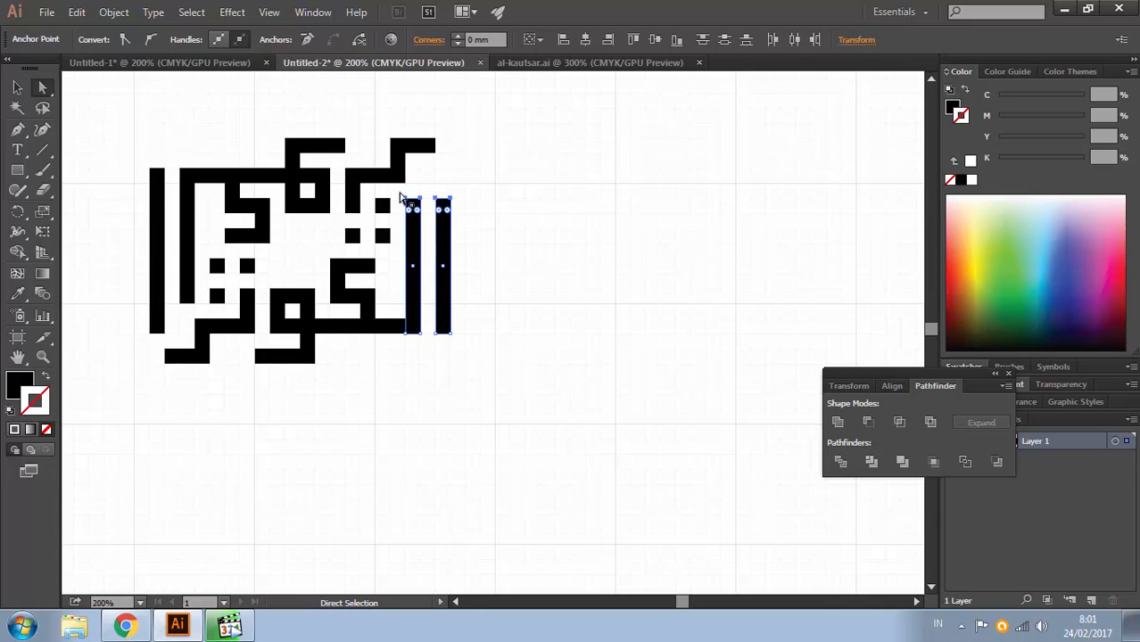
left_click_drag(479, 183, 440, 203)
key("shift+Up")
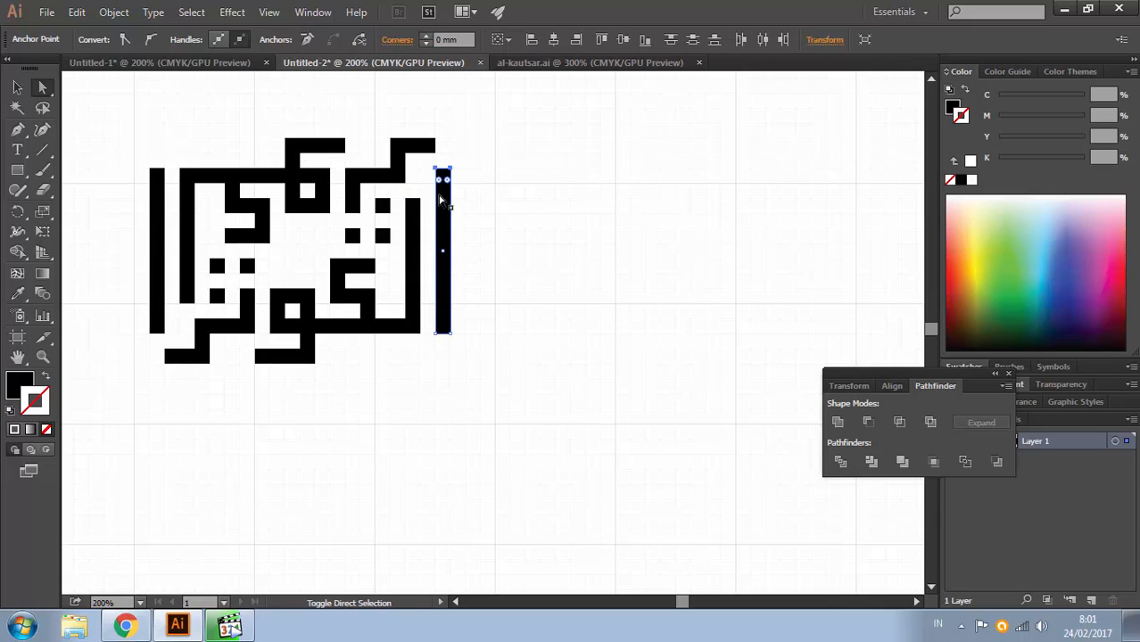
left_click(546, 151)
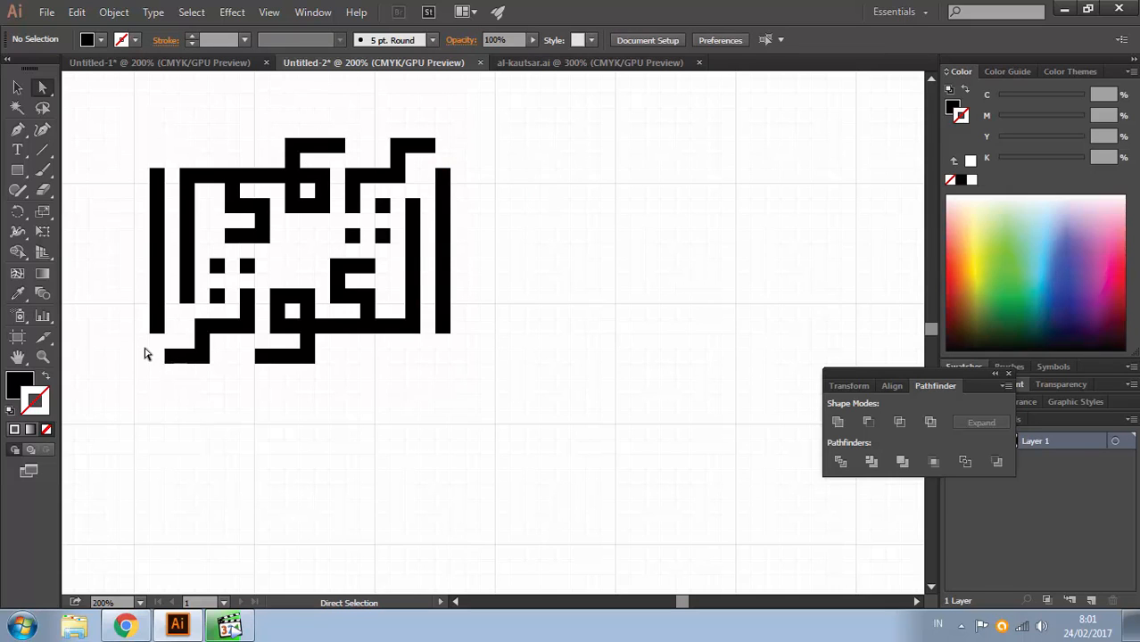
Step: Extend the tail of the ra outward by one grid square in both words
left_click(171, 357)
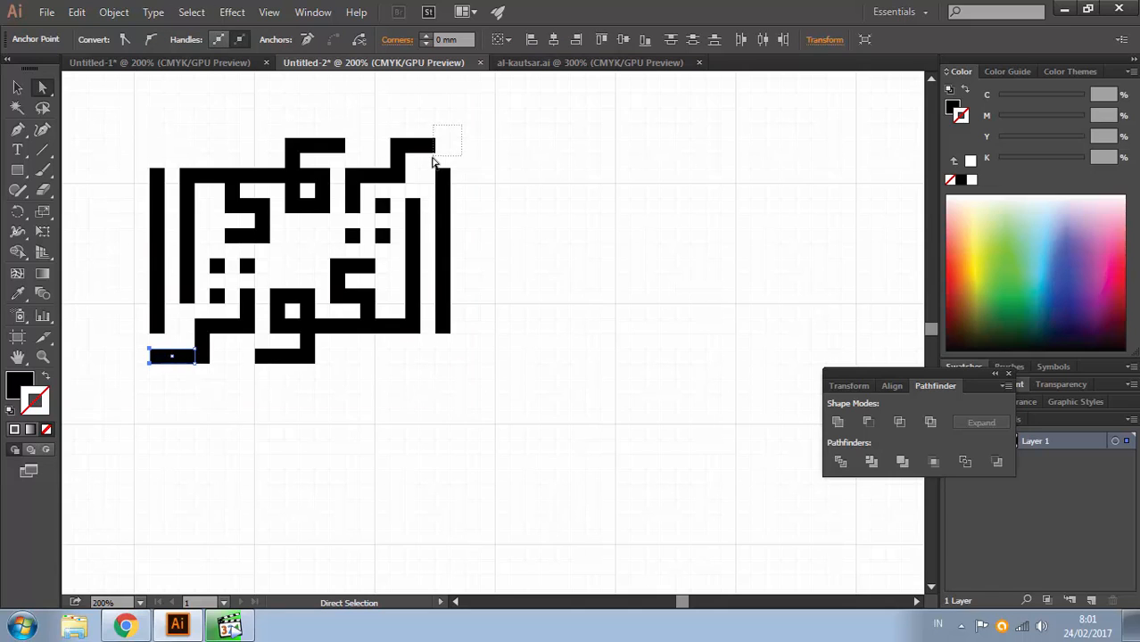
left_click(426, 145)
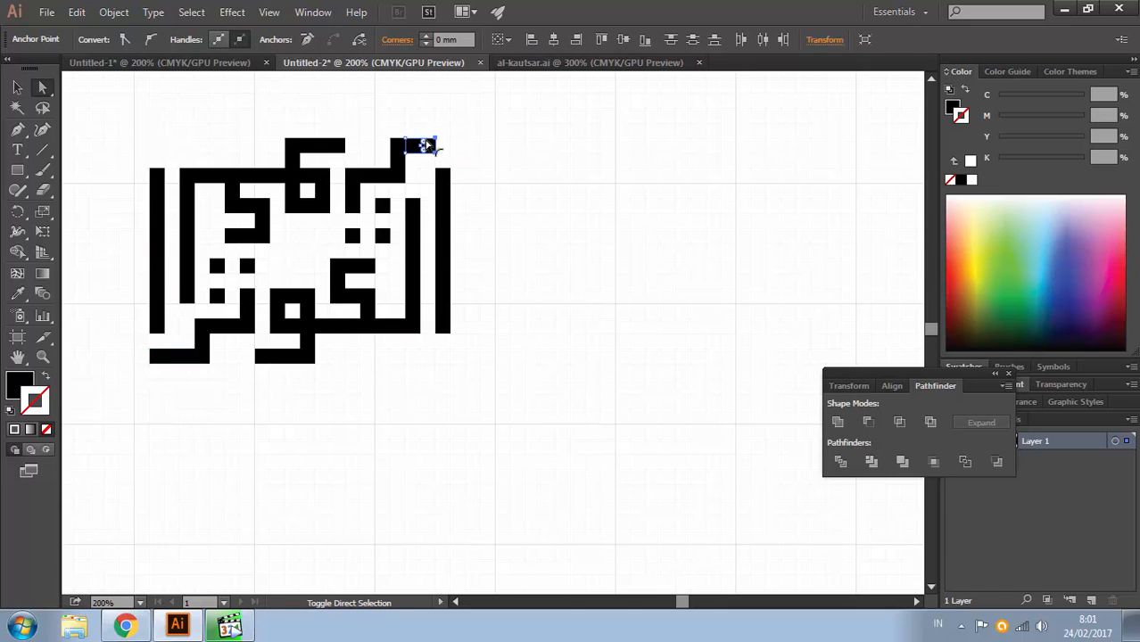
left_click(570, 189)
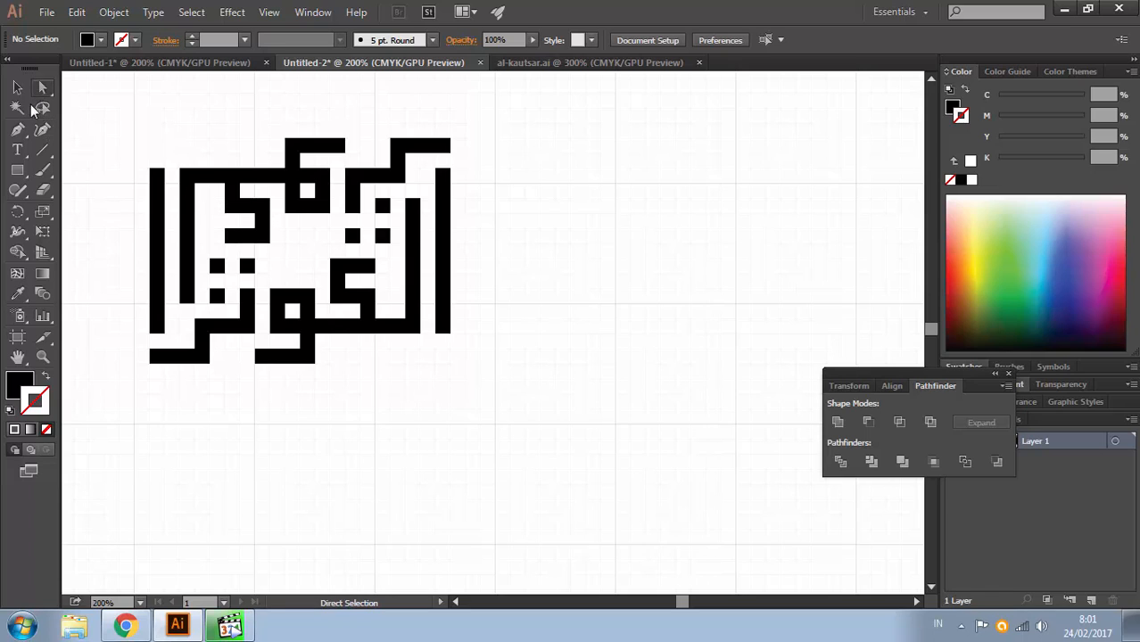
left_click(17, 169)
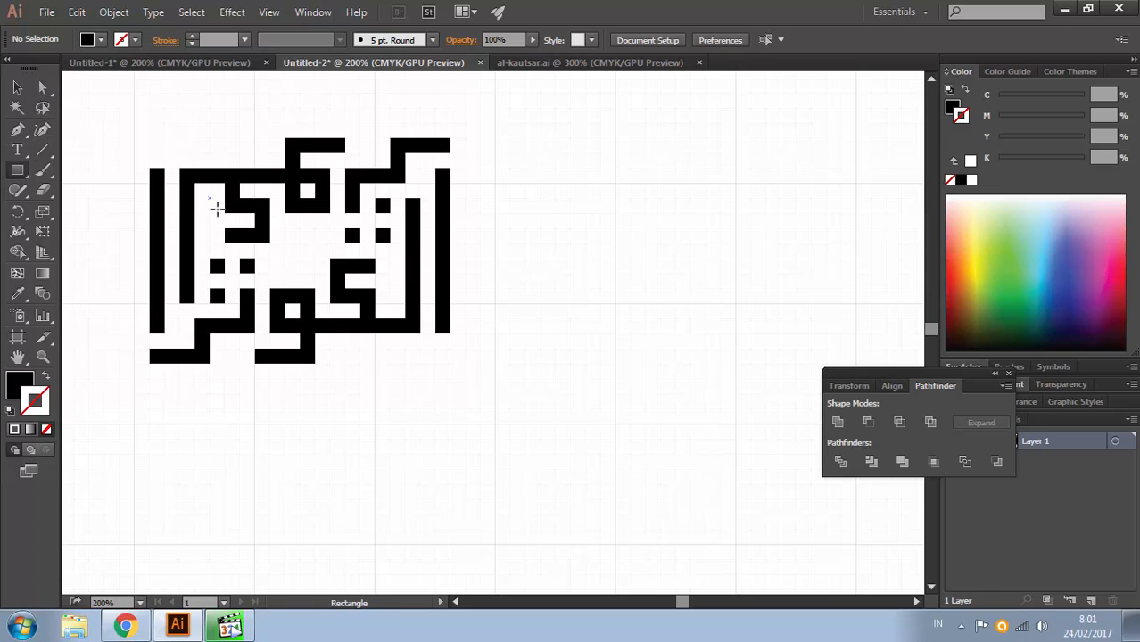
left_click_drag(216, 209, 229, 212)
key("ctrl+z")
Step: Widen the kaf by one grid square toward the lam in both words
left_click(46, 91)
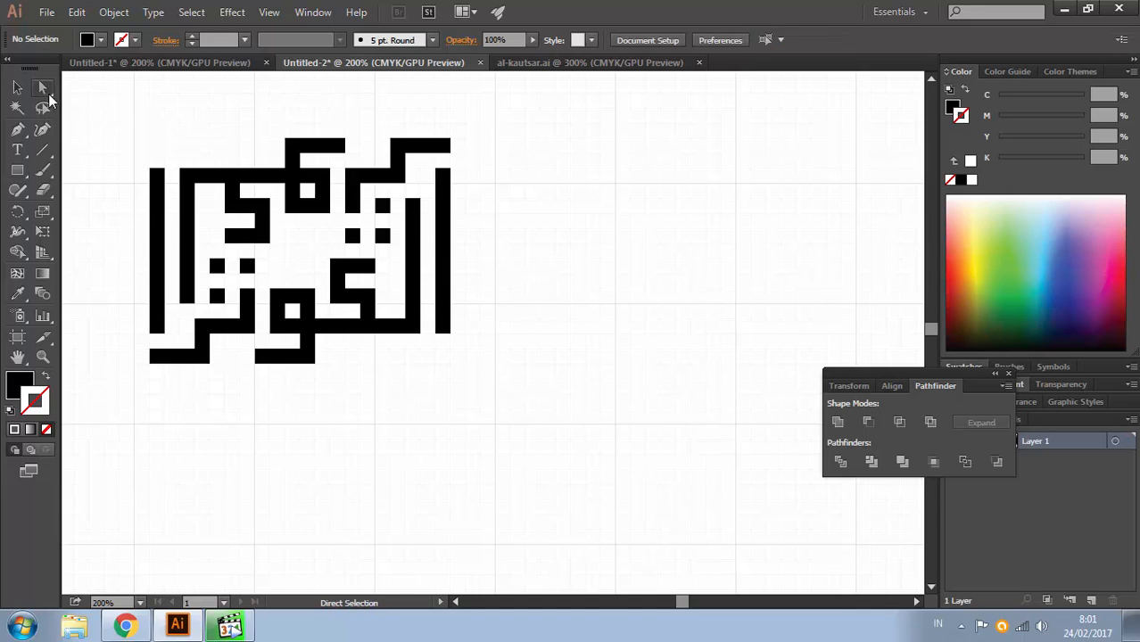
left_click_drag(221, 153, 257, 215)
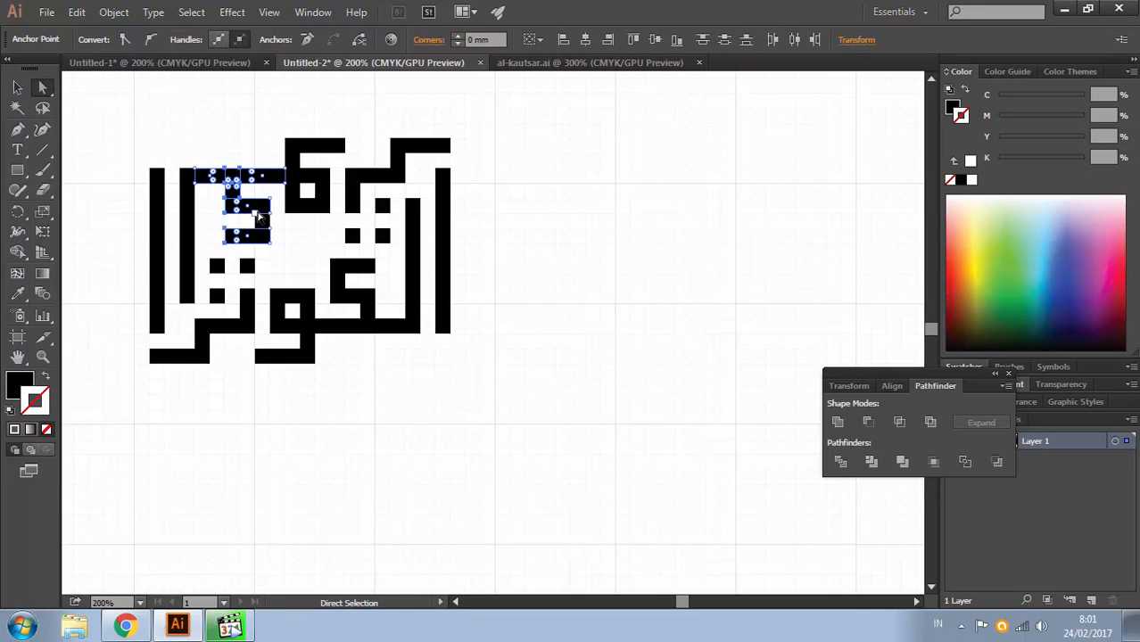
key("Left")
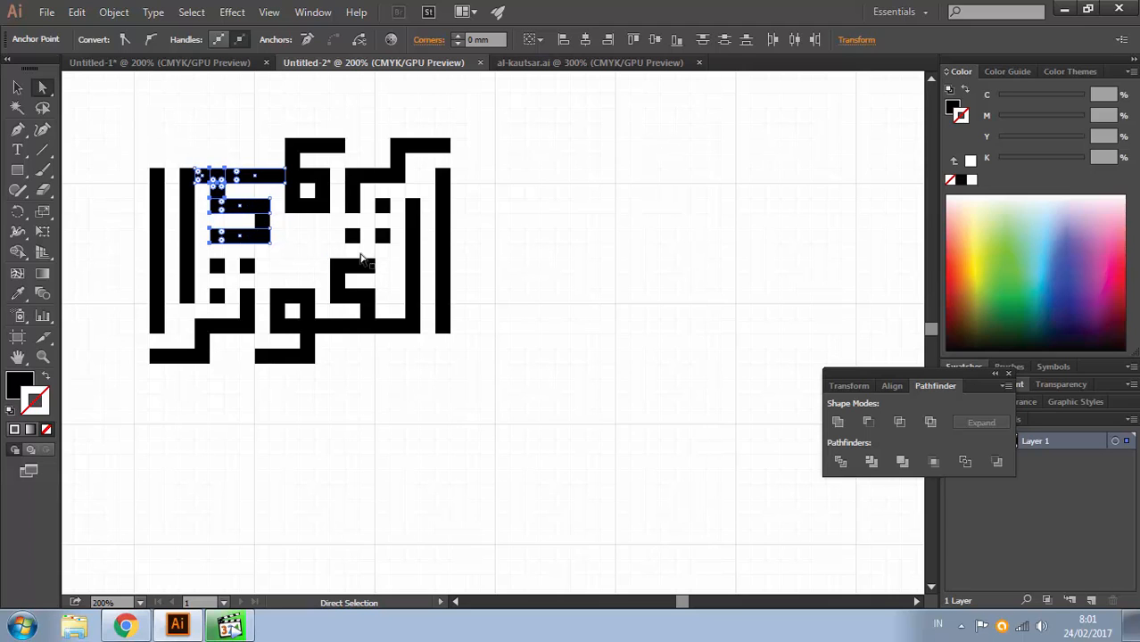
left_click_drag(354, 256, 385, 355)
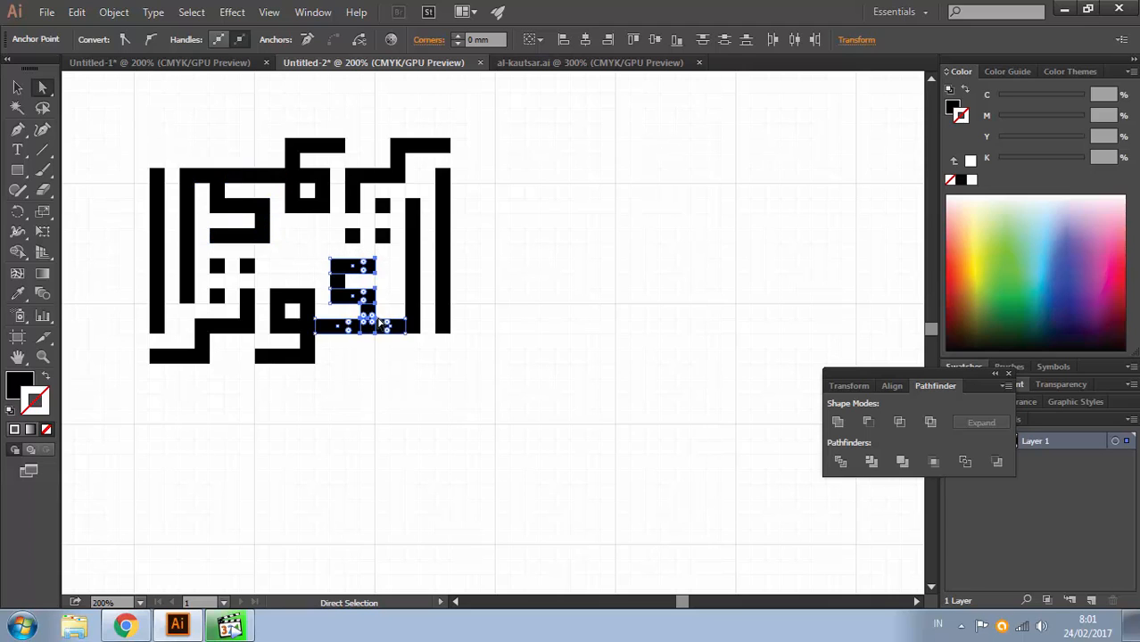
key("Right")
left_click(556, 253)
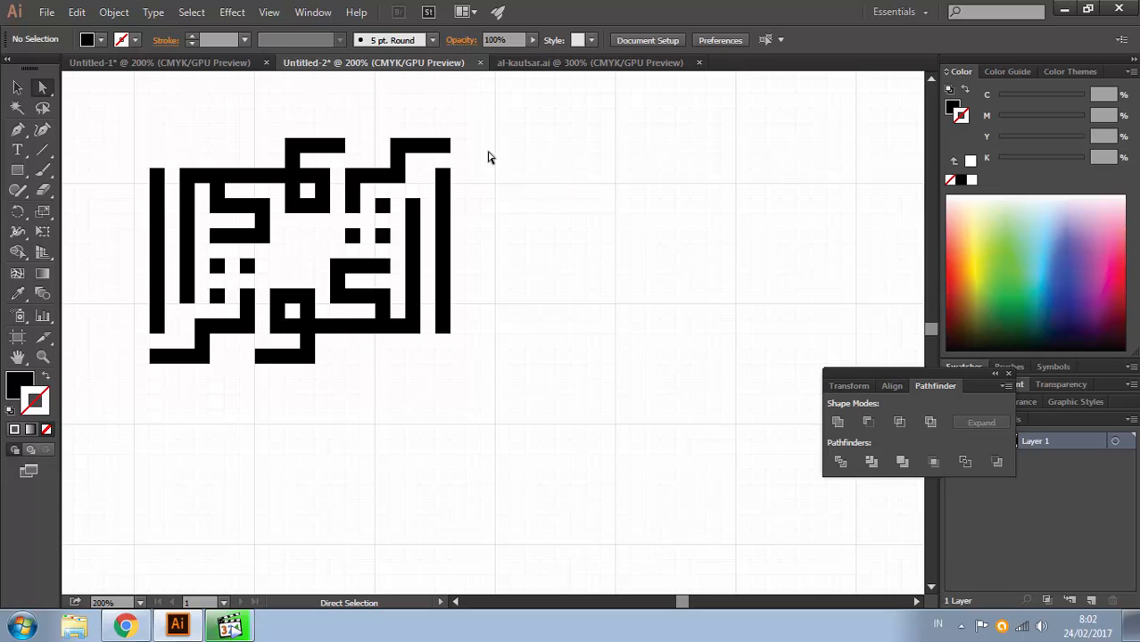
Step: Draw two black bars of about 25.4 by 3.175 mm, filling the gaps above the rotated kaf and below the original kaf
left_click(17, 170)
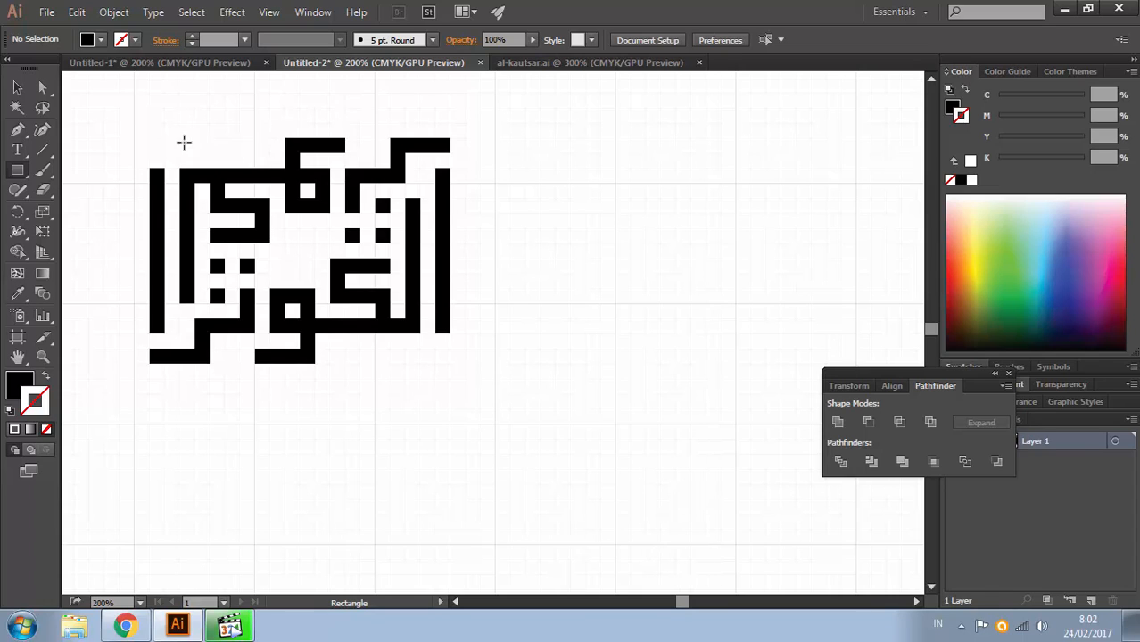
left_click_drag(148, 138, 272, 152)
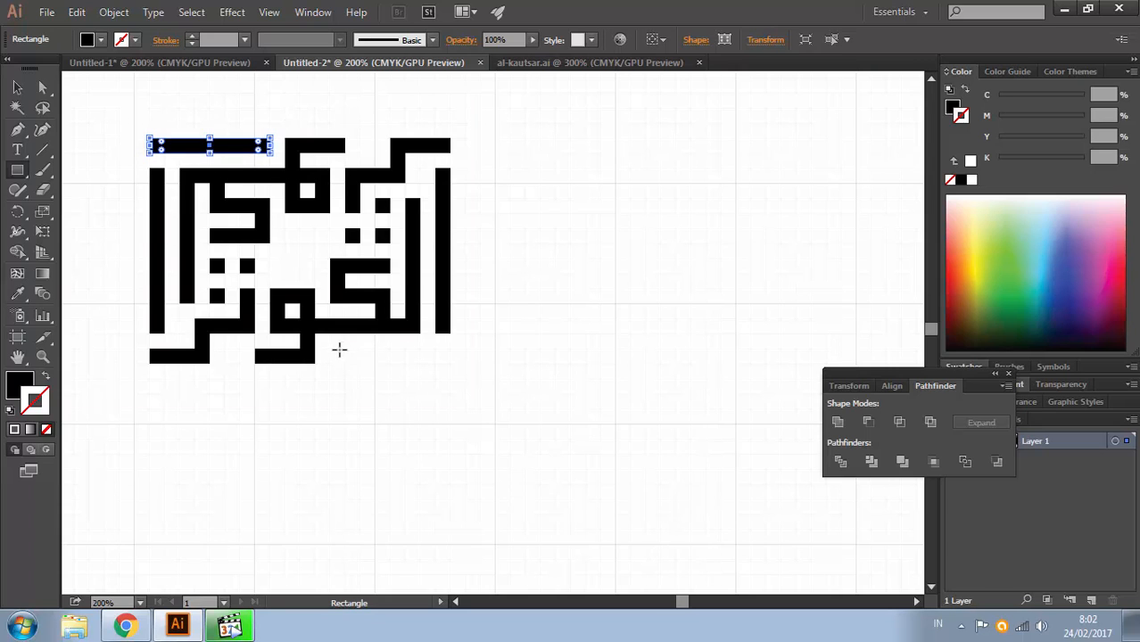
left_click_drag(328, 348, 453, 364)
left_click(15, 90)
left_click(457, 160)
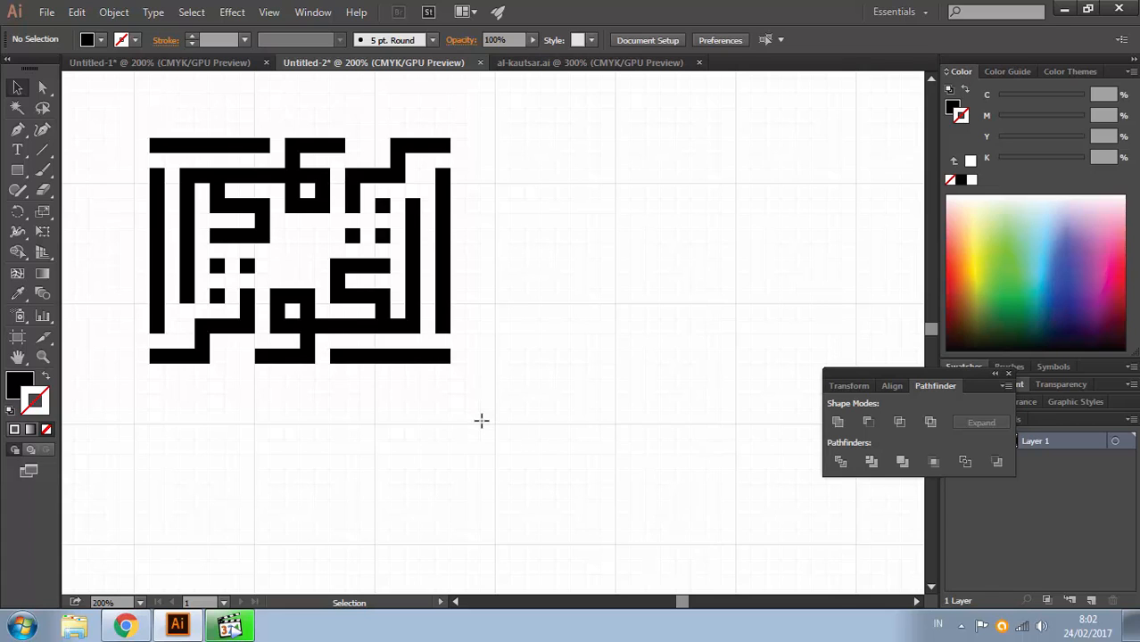
Step: Draw a square frame 22 grid squares wide around the interlocked words, with no fill and a 1 pt black stroke
key("m")
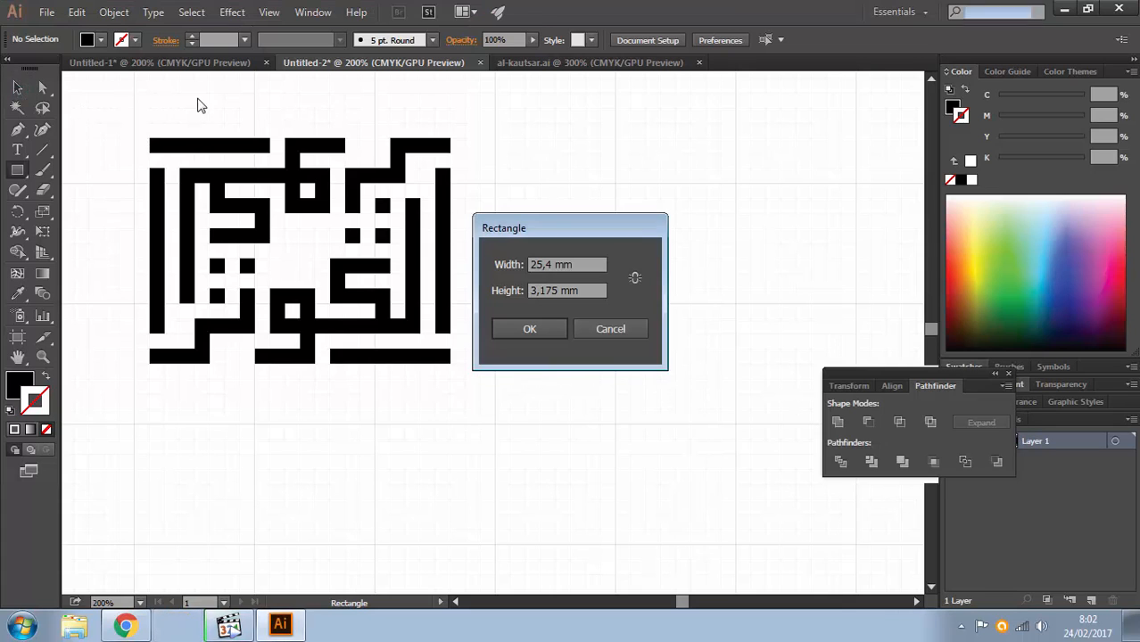
key("Escape")
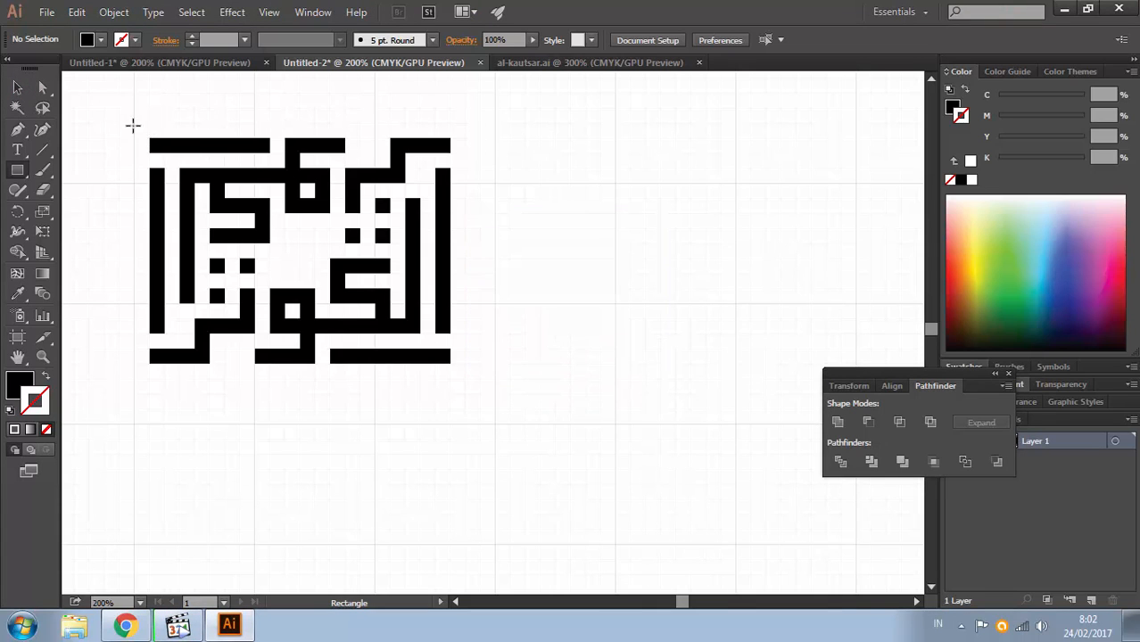
left_click_drag(137, 129, 463, 393)
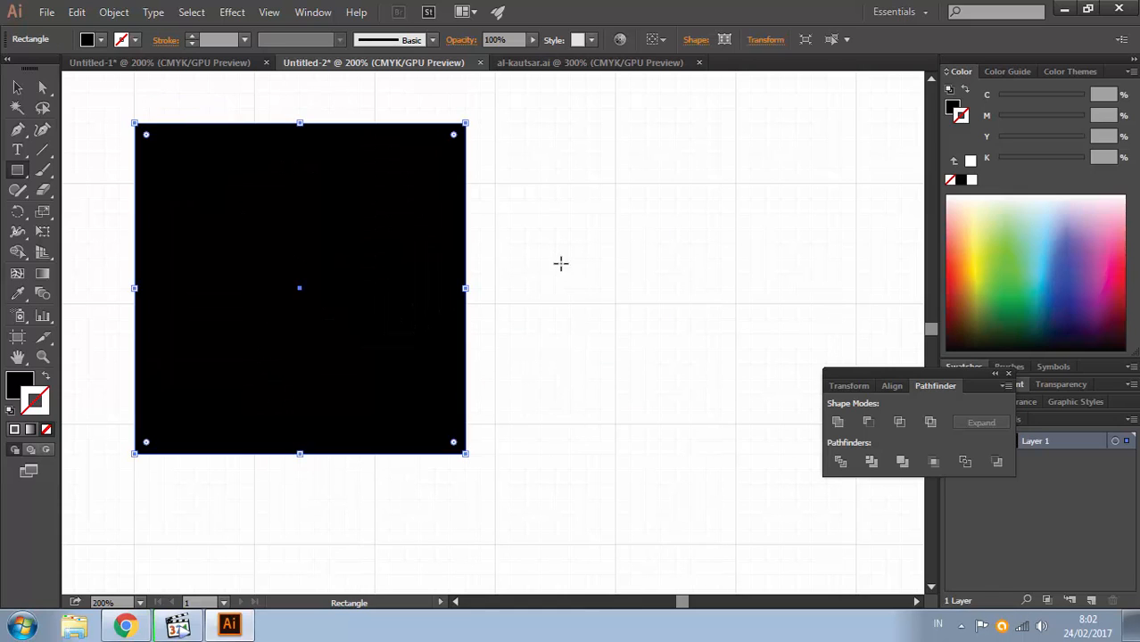
key("shift+x")
left_click(17, 88)
left_click(501, 205)
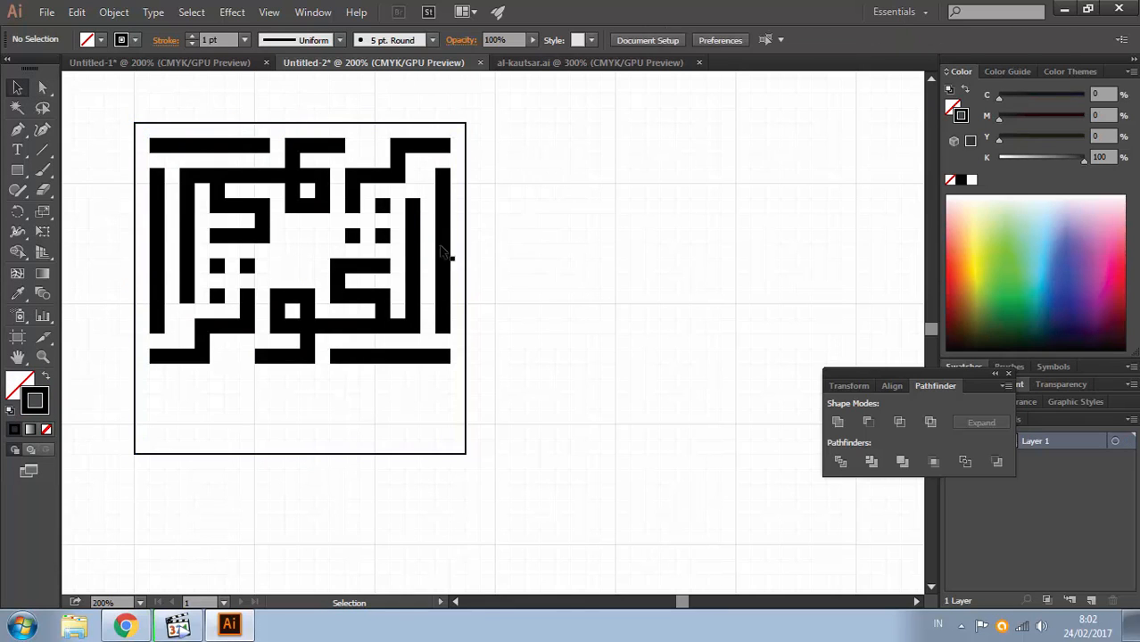
Step: Try moving the original word down inside the frame
left_click(440, 248)
left_click(499, 206)
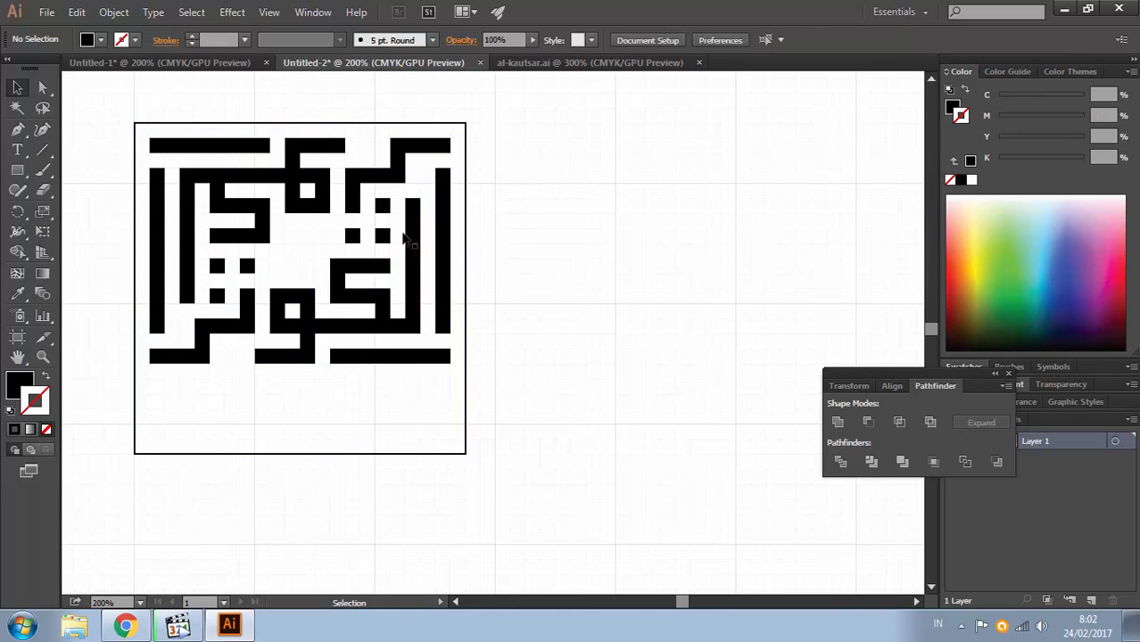
left_click_drag(443, 233, 456, 288)
key("ctrl+z")
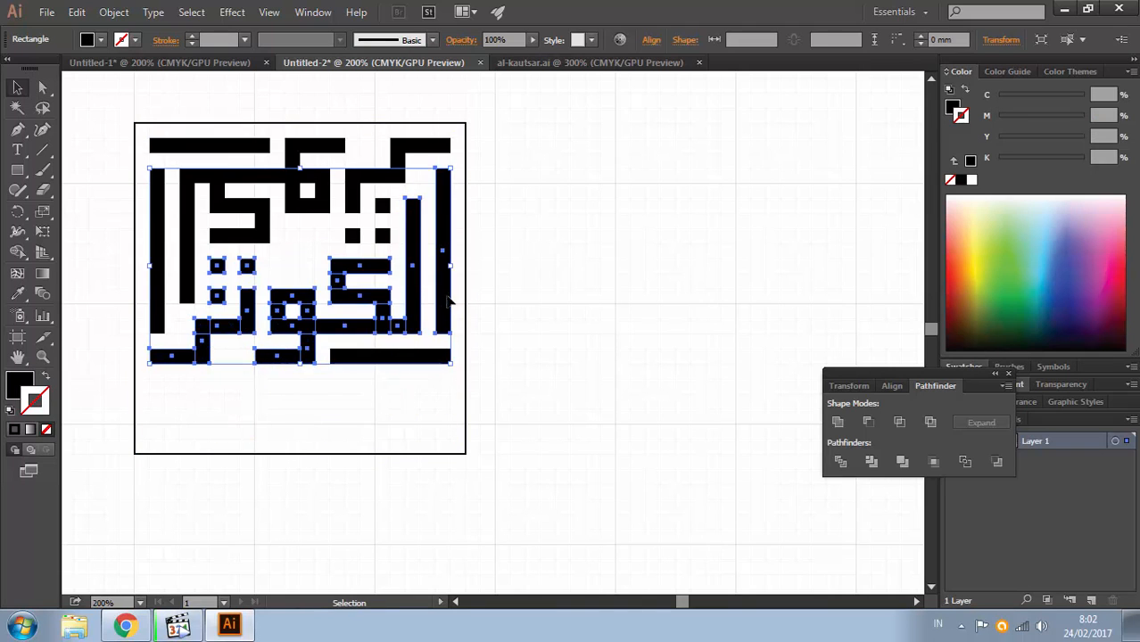
Step: Delete the rotated word and the black bar above it from the square frame
left_click(410, 356)
left_click(443, 301)
left_click(459, 325)
left_click(449, 305)
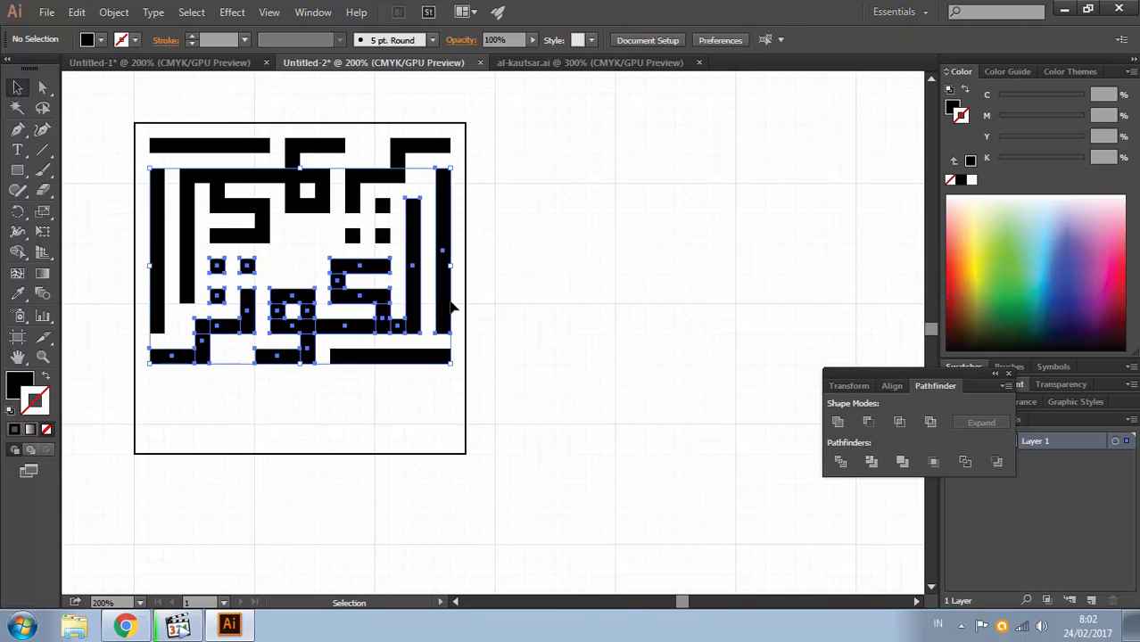
left_click(383, 211)
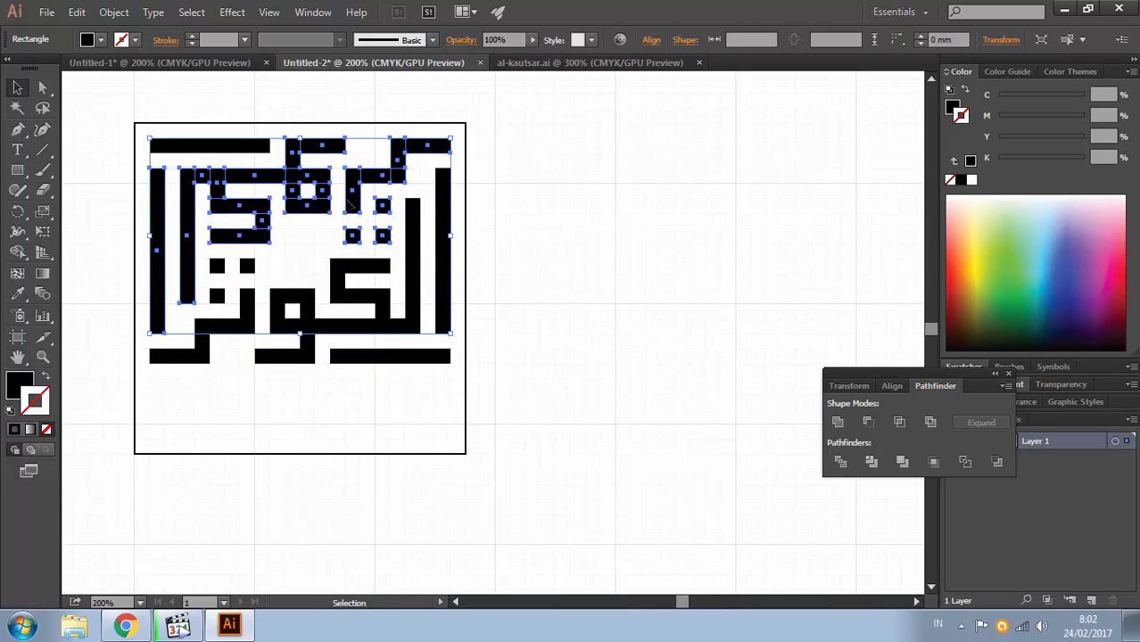
key("Delete")
left_click(241, 145)
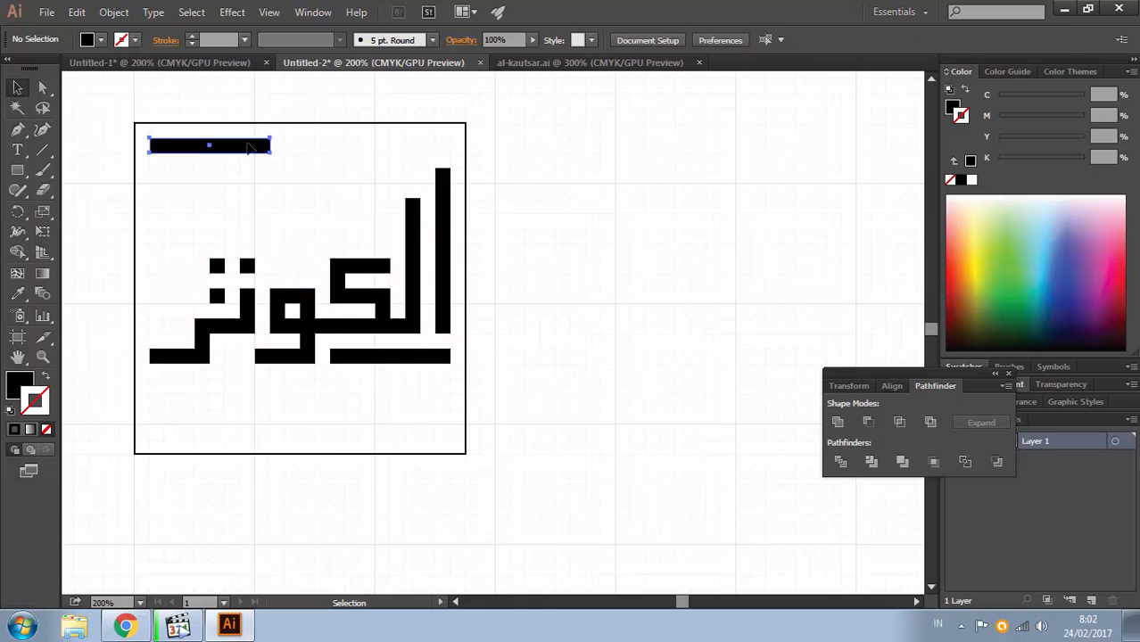
key("Delete")
Step: Ungroup the remaining word and regroup its pieces together with the black bar beneath it, leaving out the frame
left_click(249, 267)
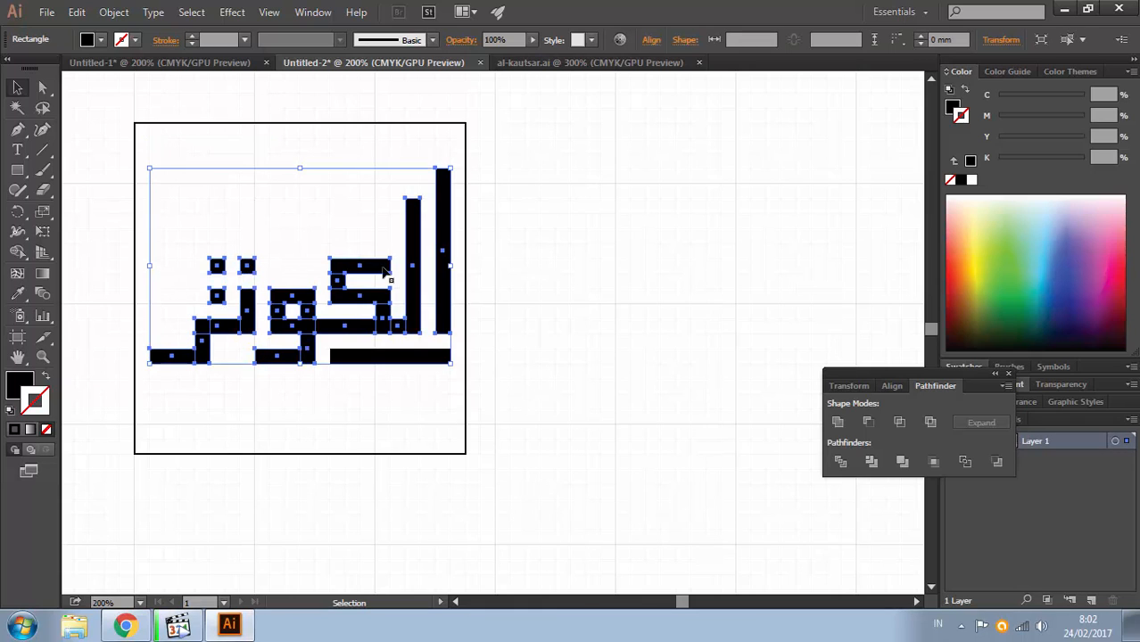
right_click(385, 274)
left_click(445, 369)
left_click(471, 345)
left_click(415, 359)
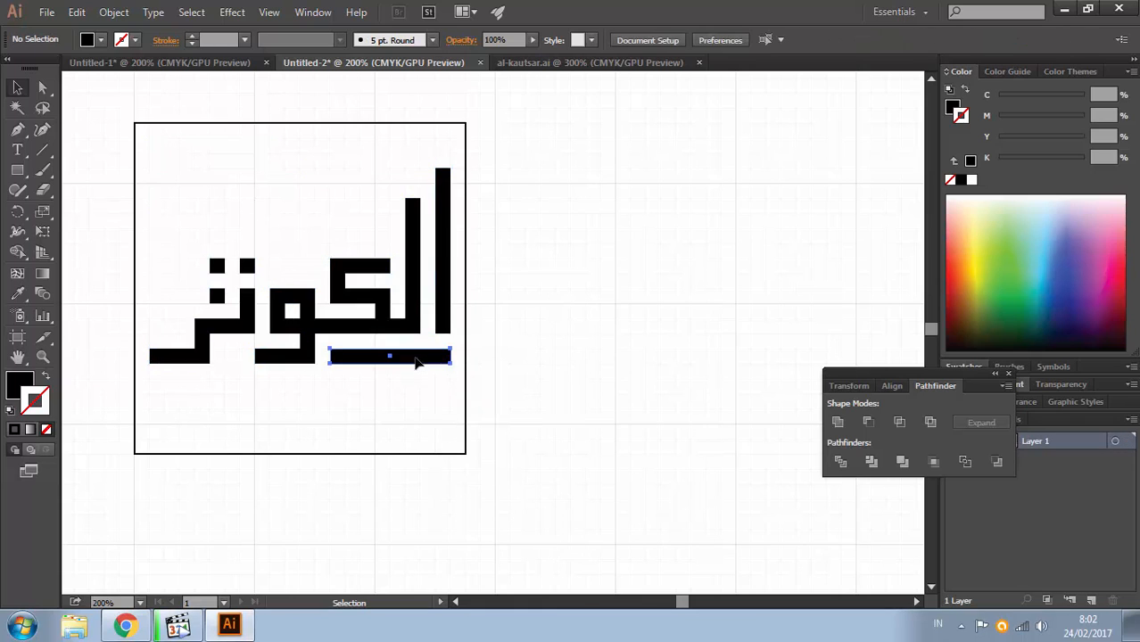
left_click_drag(148, 143, 454, 282)
right_click(445, 273)
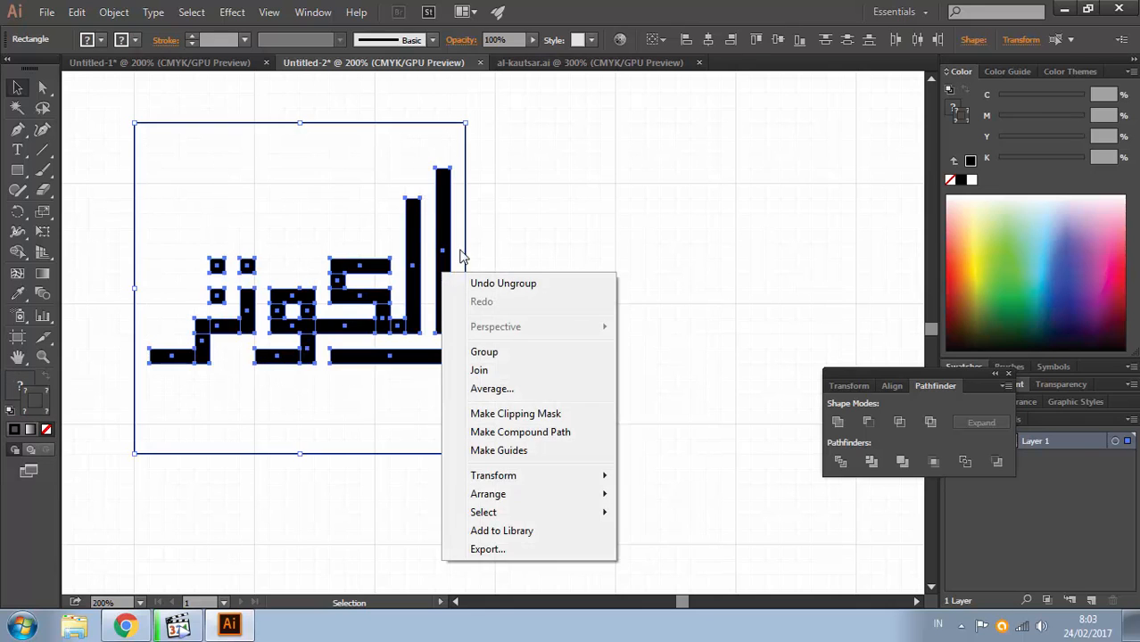
left_click(305, 181)
left_click_drag(166, 140, 448, 359)
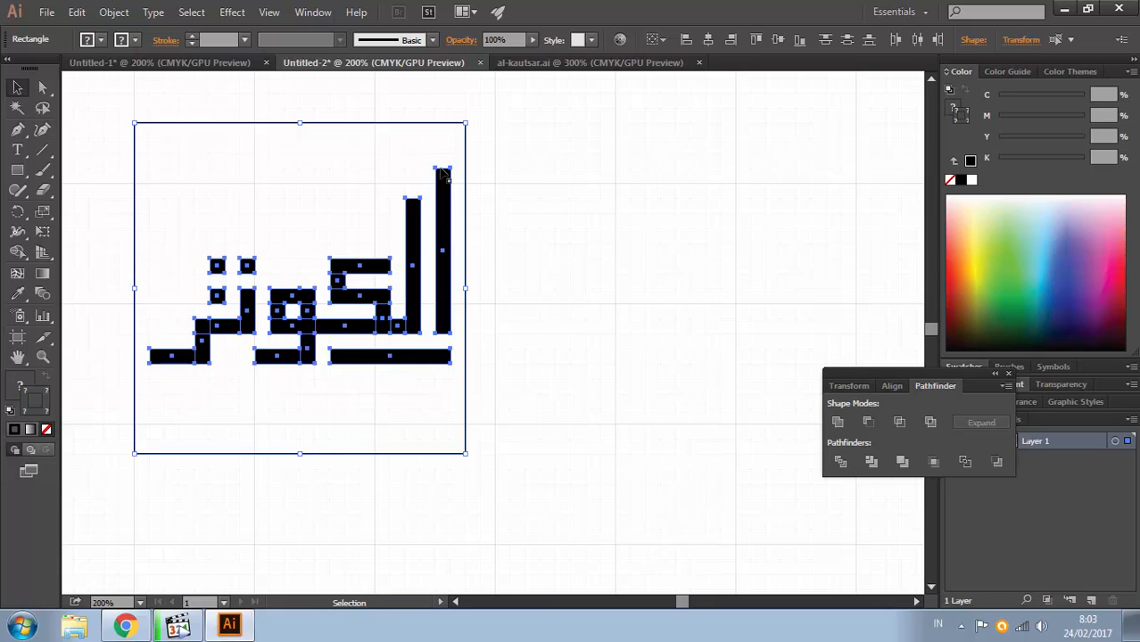
left_click(453, 235, "shift")
right_click(453, 235)
left_click(518, 314)
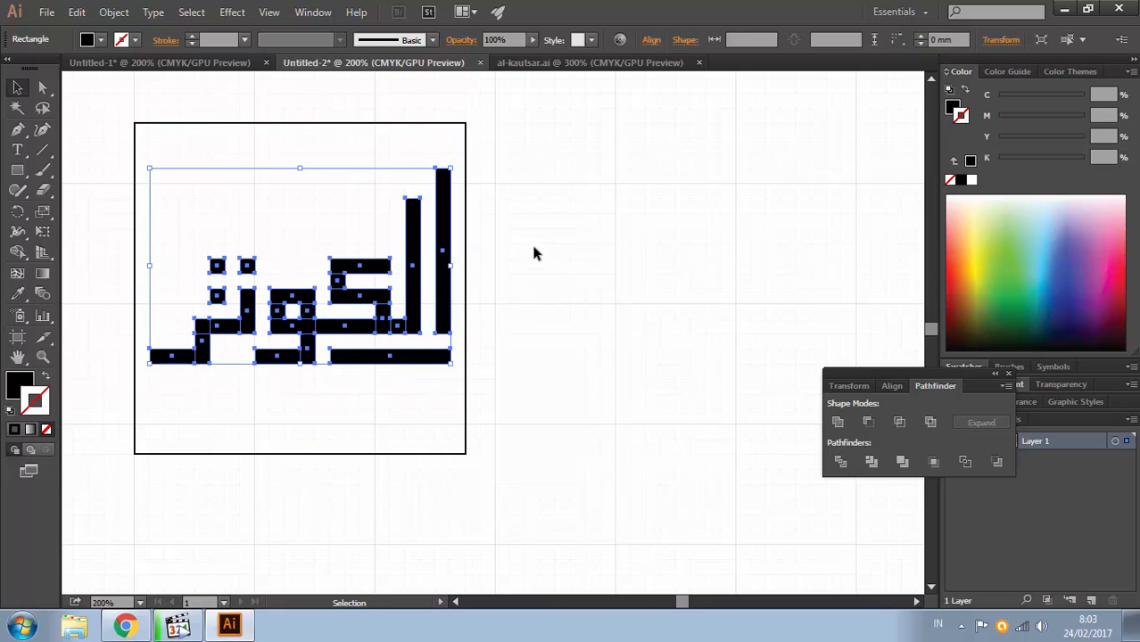
Step: Move the grouped word down five grid squares, leaving one grid square above the frame's bottom edge
left_click(545, 239)
left_click_drag(439, 280, 439, 309)
left_click(586, 252)
key("a")
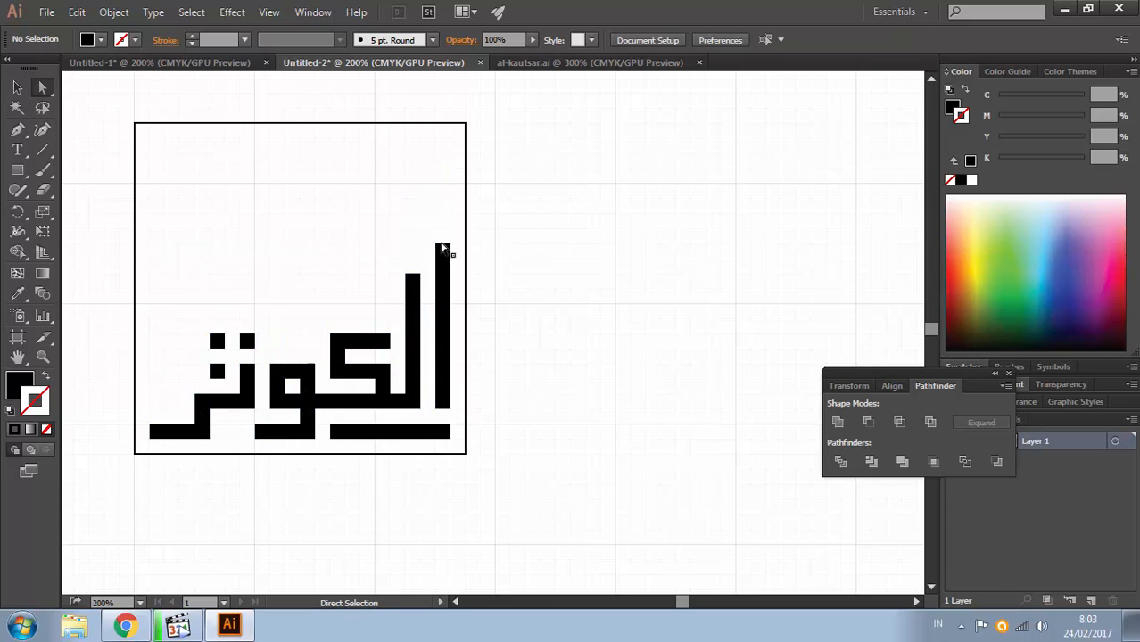
Step: Place a duplicate of the grouped word in the empty area outside the square frame
left_click_drag(384, 220, 453, 287)
key("v")
key("ctrl+a")
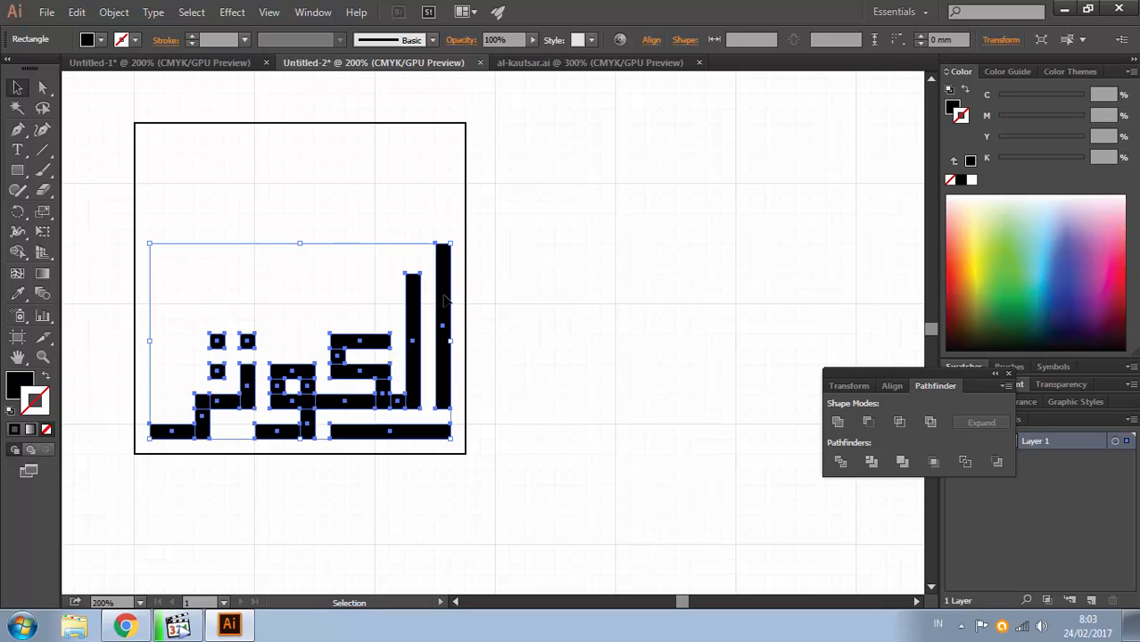
left_click_drag(441, 303, 789, 160)
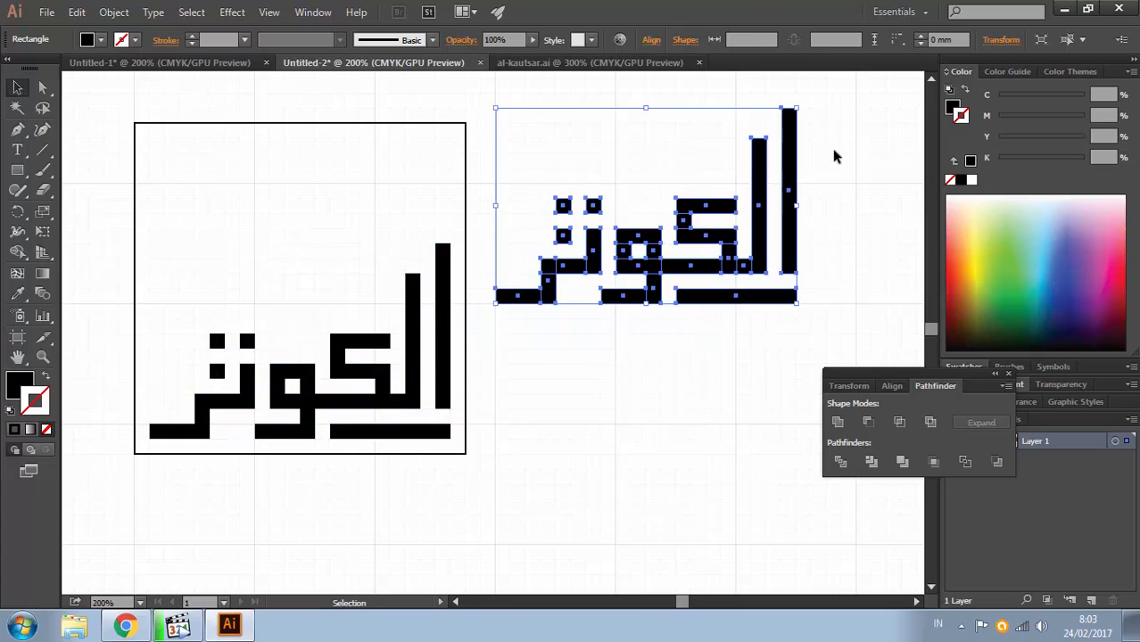
left_click(830, 145)
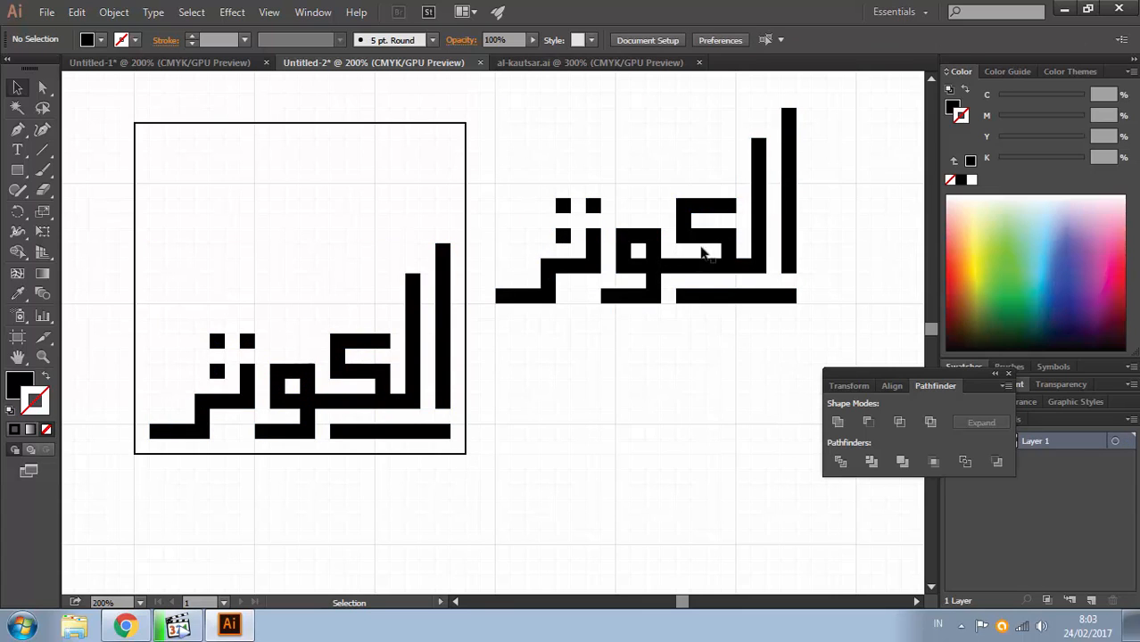
Step: Add a copy of the duplicated word rotated 180 degrees and shift it up two grid squares so both words interlock
left_click(761, 246)
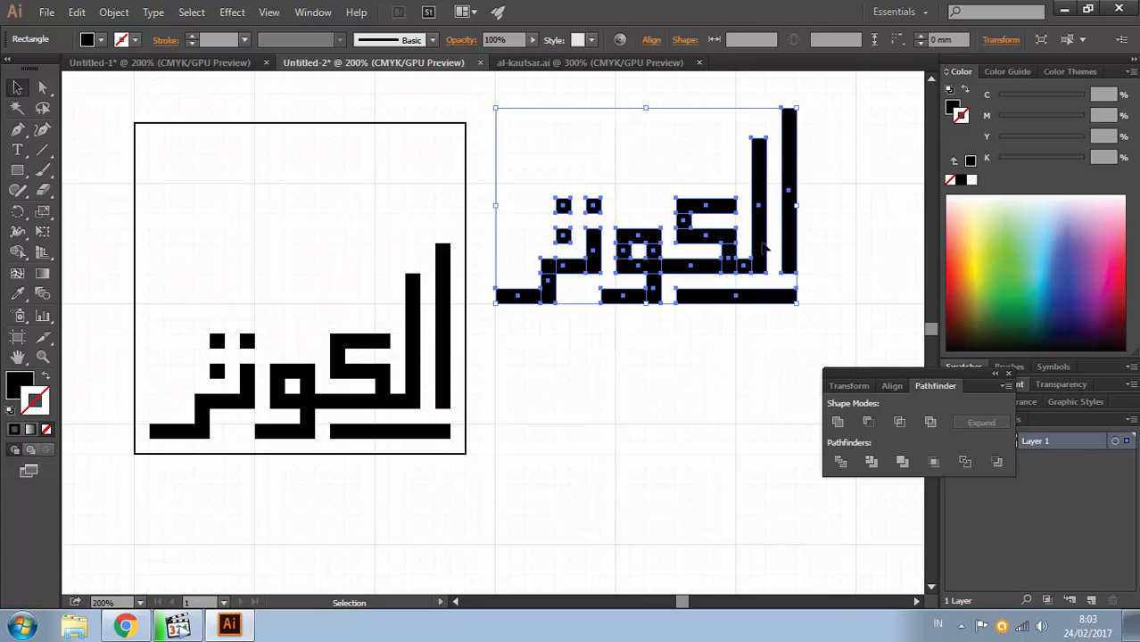
left_click_drag(790, 144, 635, 206)
left_click(803, 104)
key("ctrl+f")
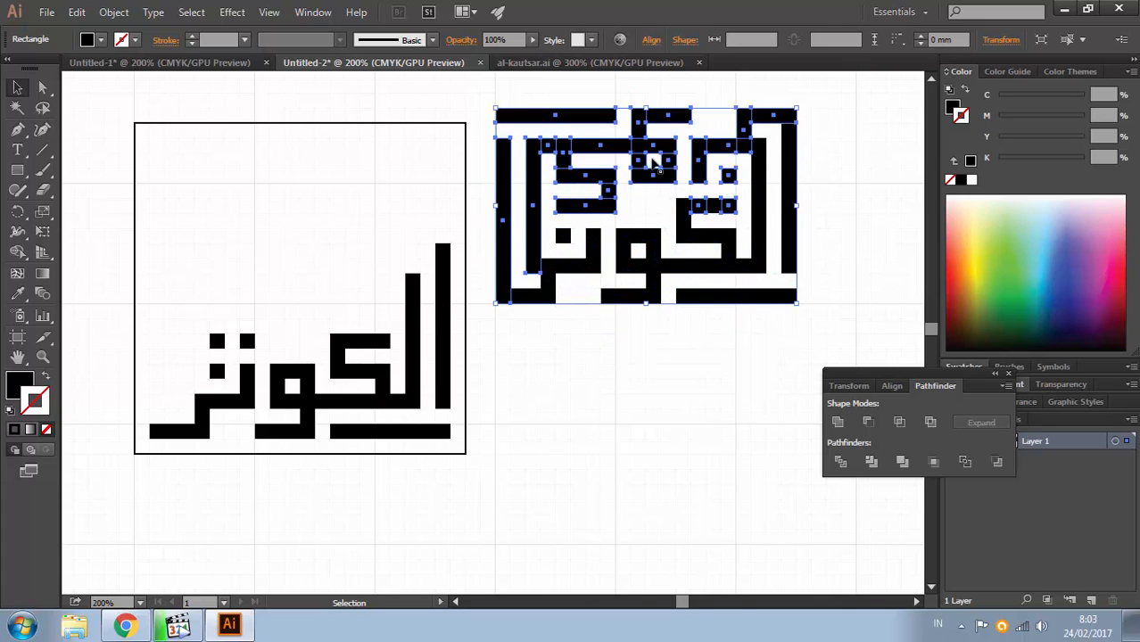
left_click_drag(662, 166, 662, 135)
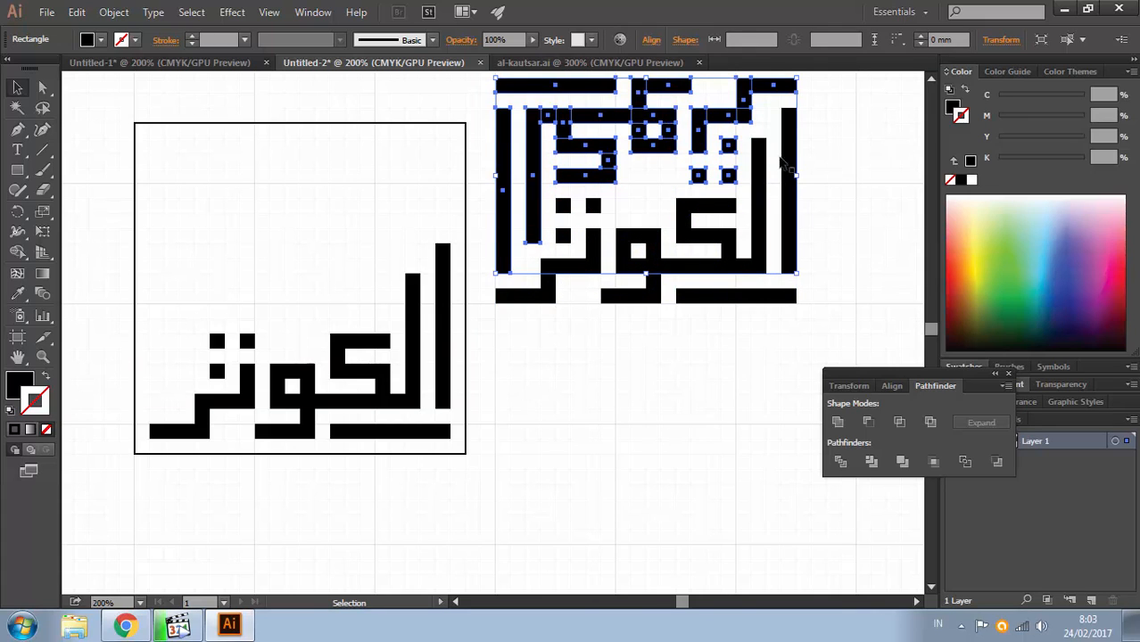
left_click(827, 182)
left_click_drag(681, 191, 578, 241)
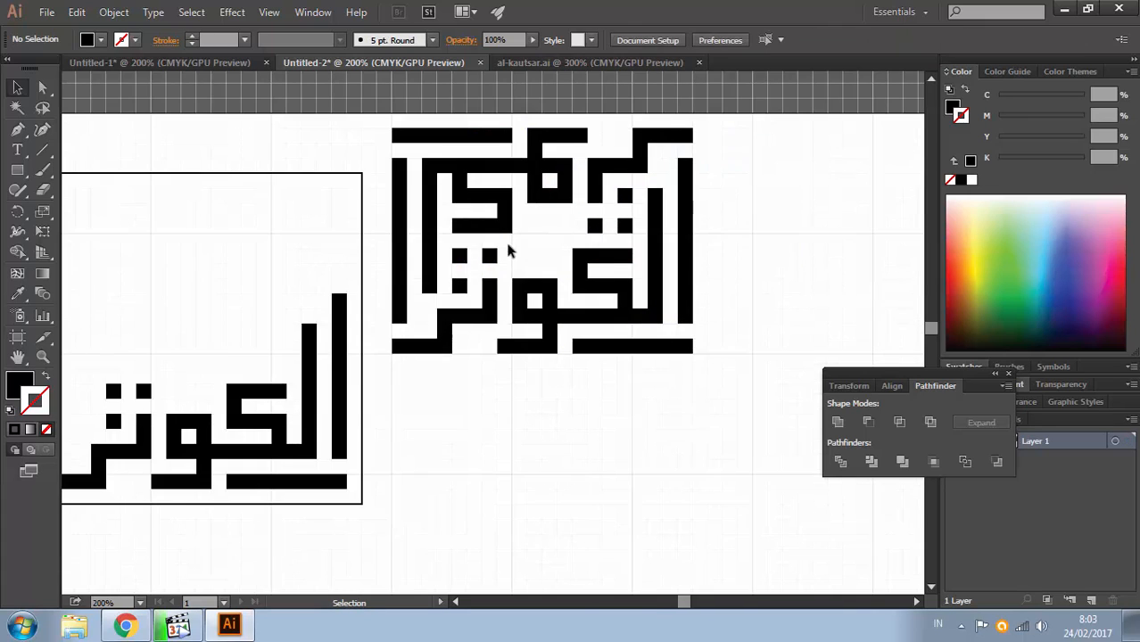
key("m")
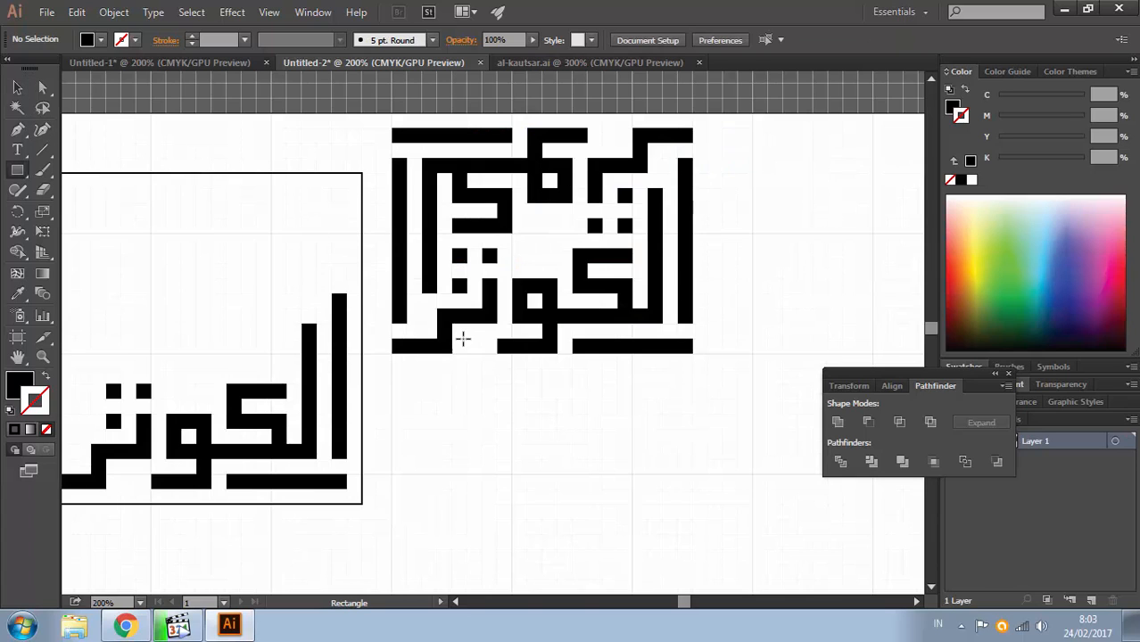
left_click_drag(472, 345, 463, 334)
key("ctrl+z")
key("a")
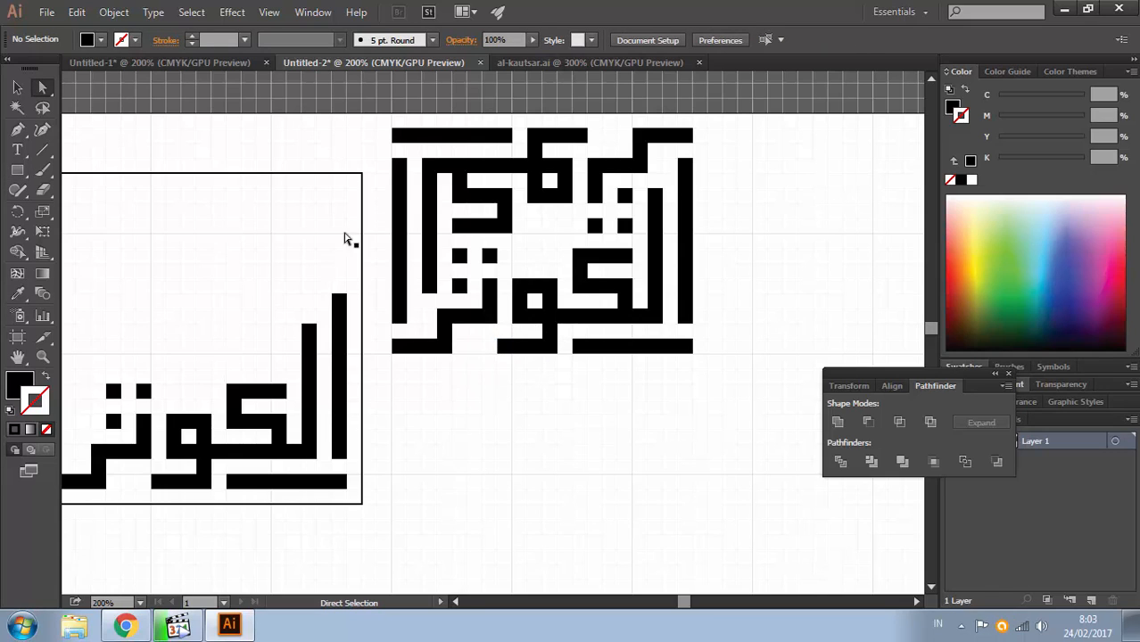
left_click(17, 169)
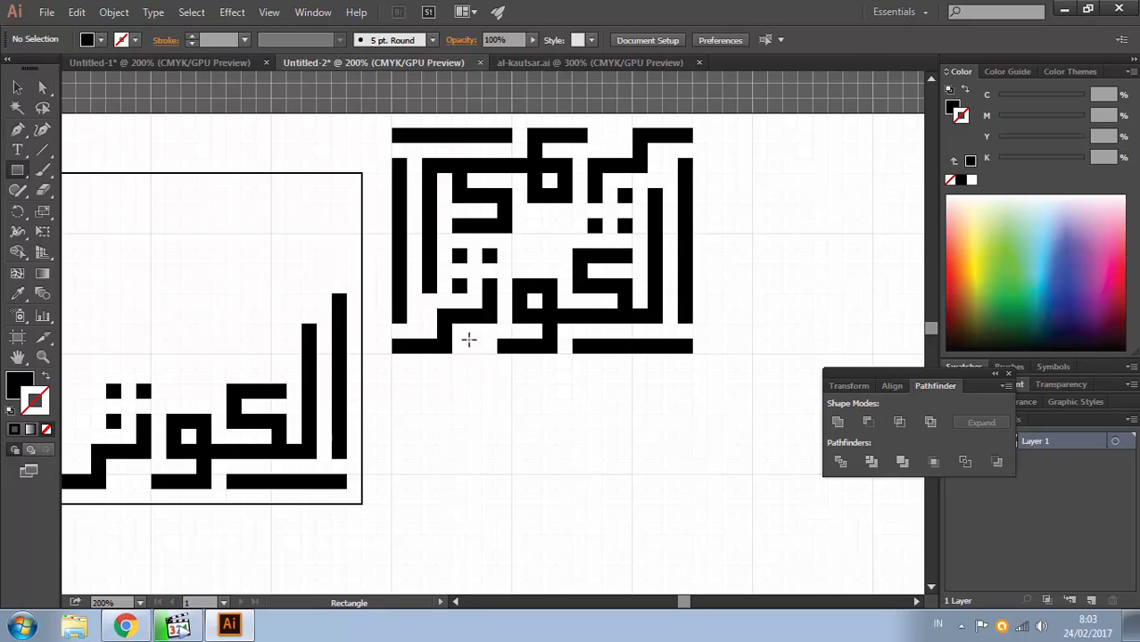
left_click_drag(468, 339, 485, 357)
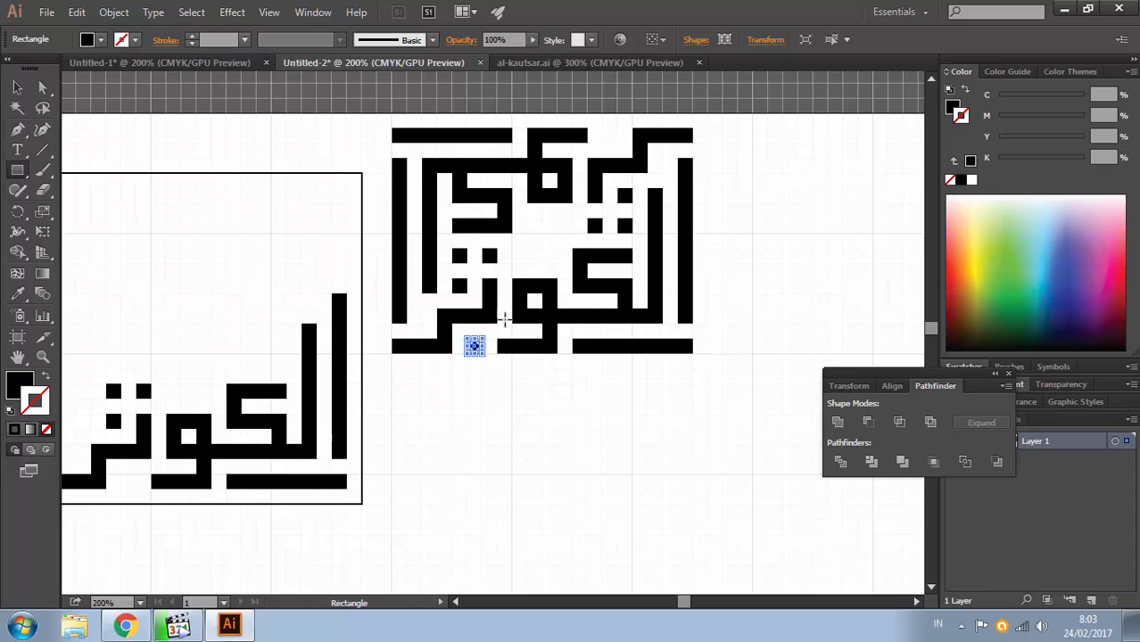
key("Delete")
Step: Lengthen the waw's tail by two grid squares in both interlocked words, filling the gaps along the outer edges
key("a")
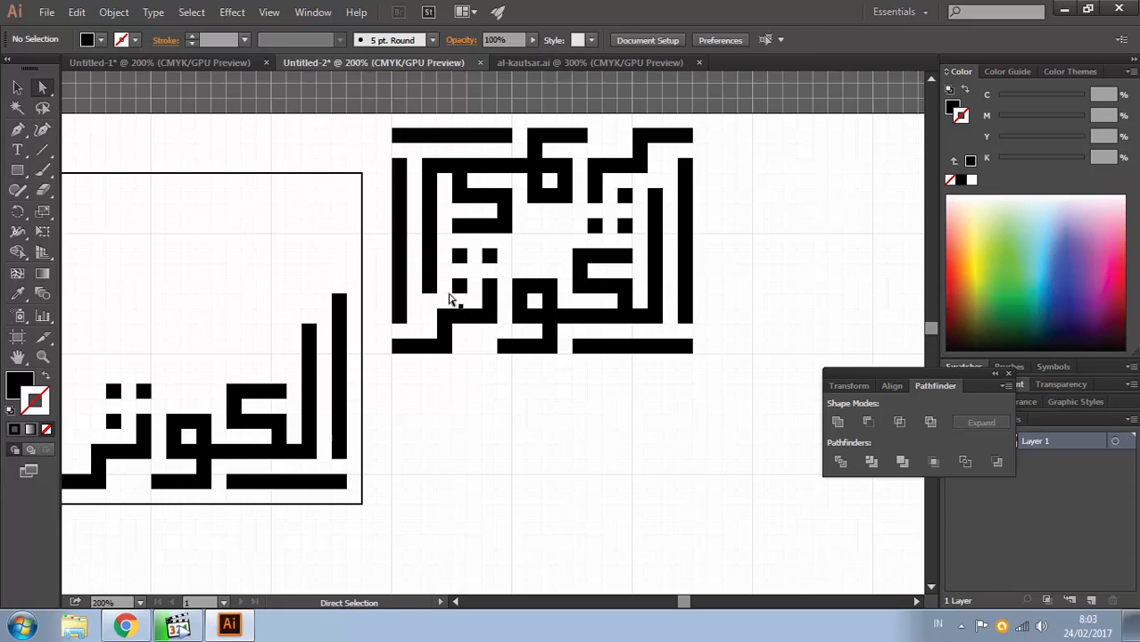
left_click_drag(481, 341, 516, 378)
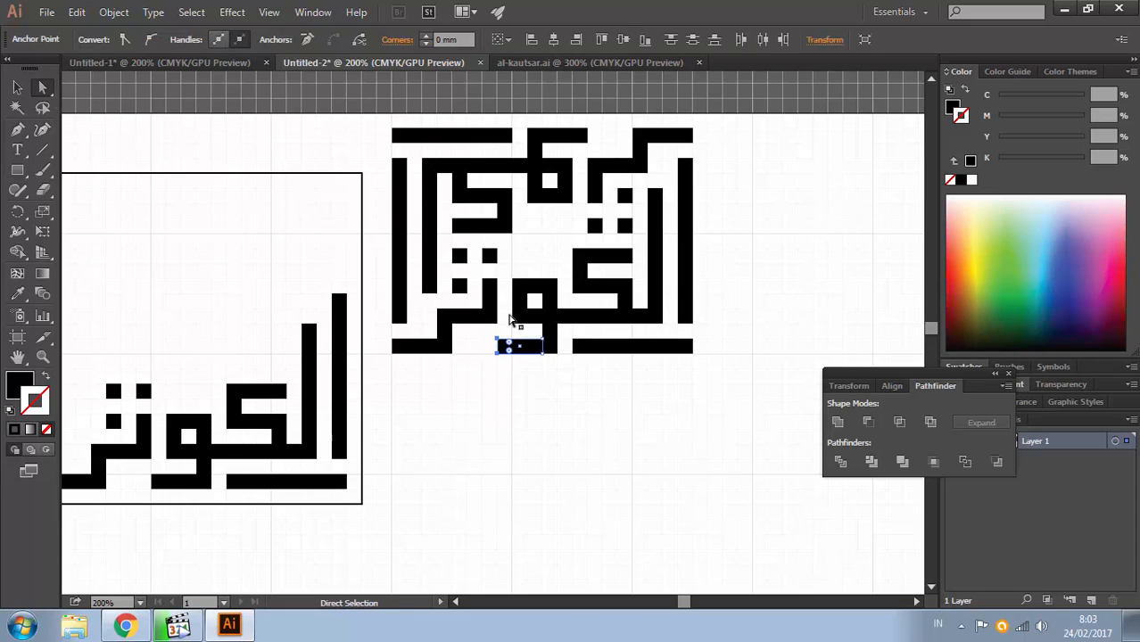
key("Left")
key("Left")
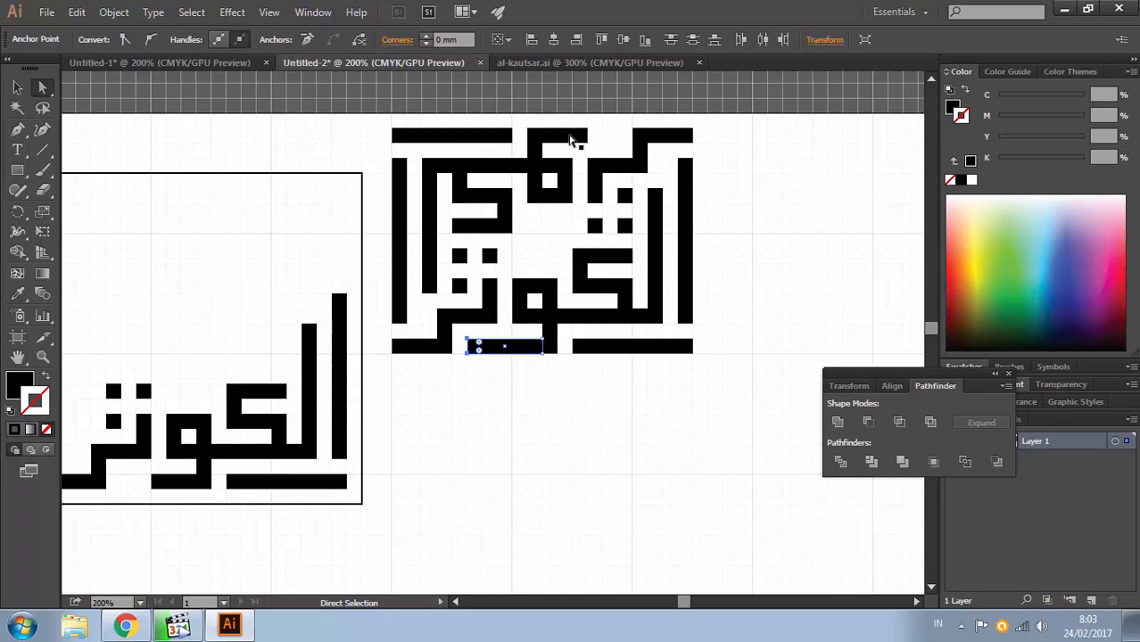
left_click_drag(577, 114, 595, 140)
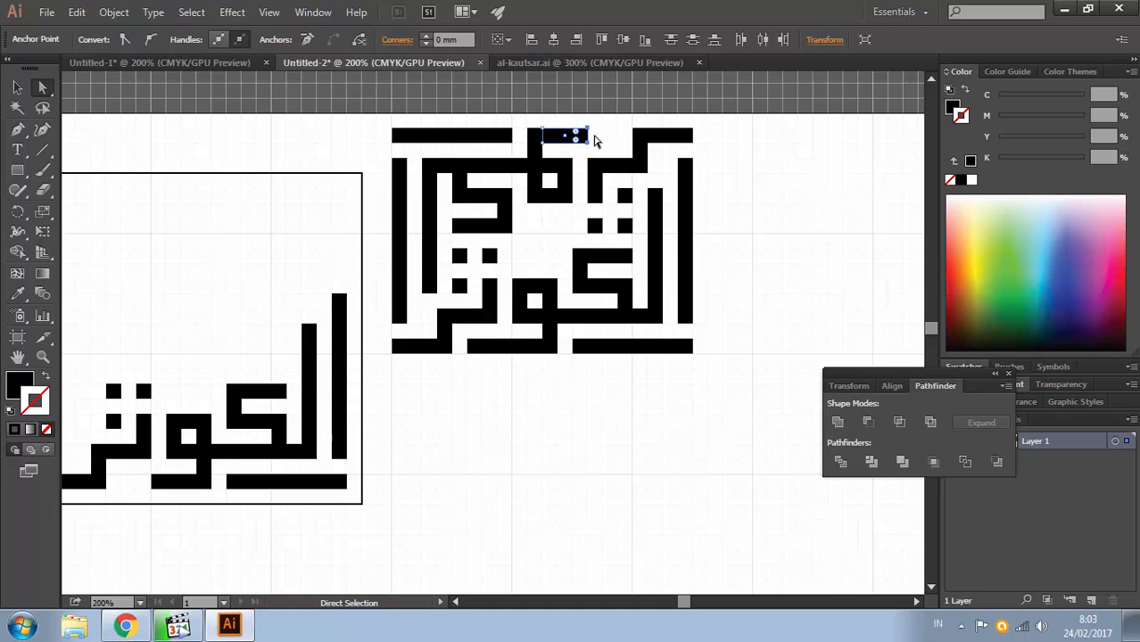
key("Right")
key("Right")
left_click(801, 222)
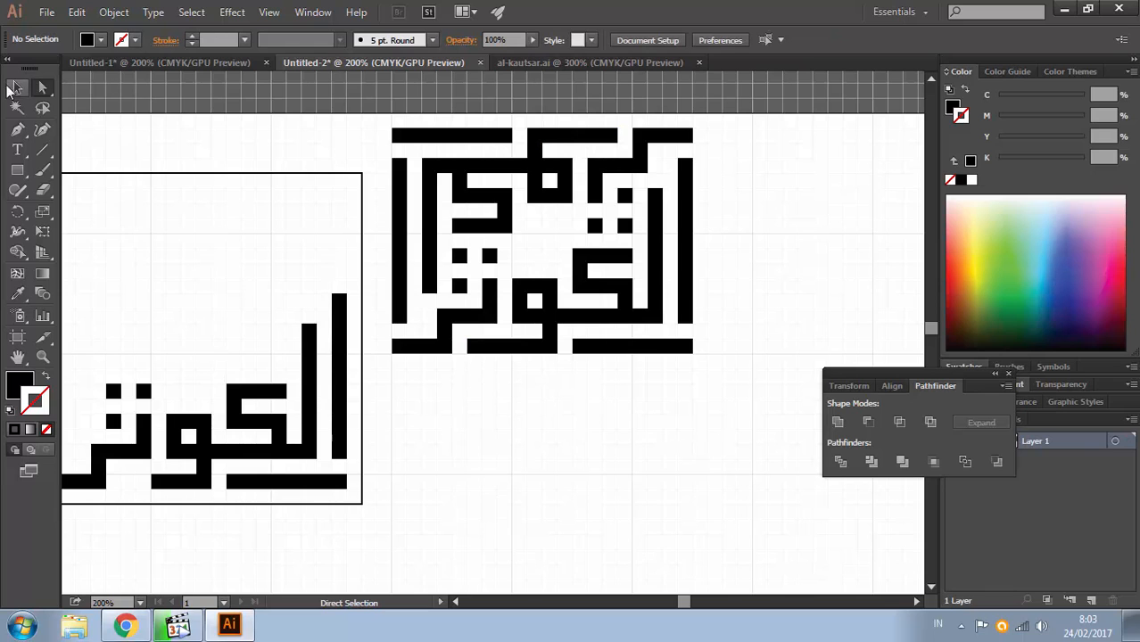
Step: Move the interlocked pair away from the square frame, four grid squares across and five down
left_click(17, 88)
key("space")
left_click_drag(713, 203, 632, 169)
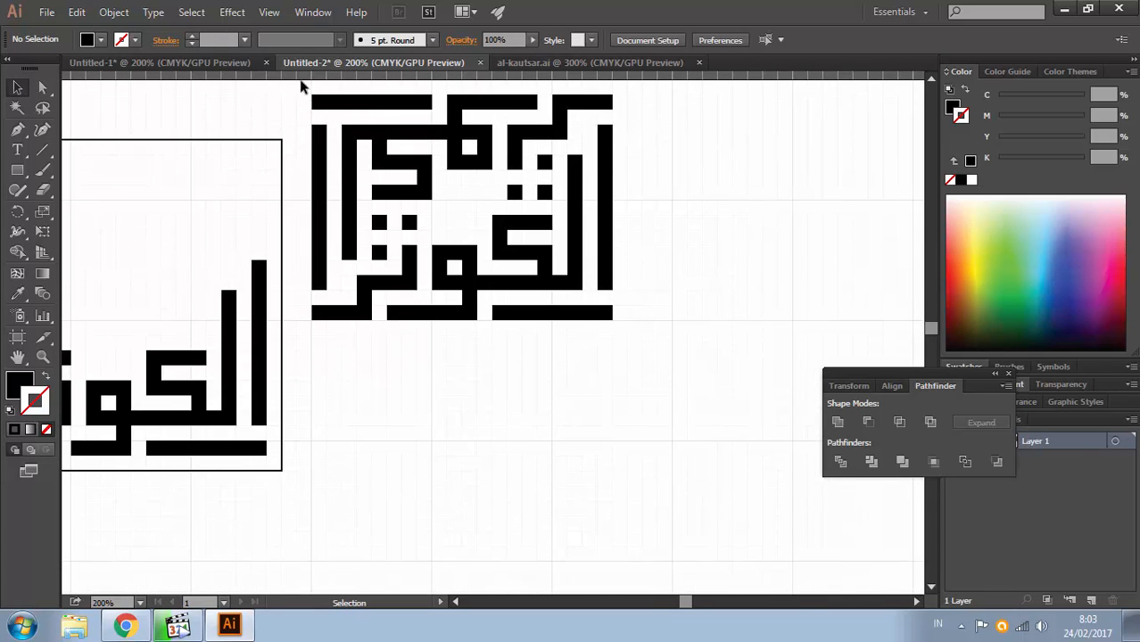
left_click_drag(300, 87, 644, 340)
left_click_drag(606, 224, 667, 300)
left_click(354, 177)
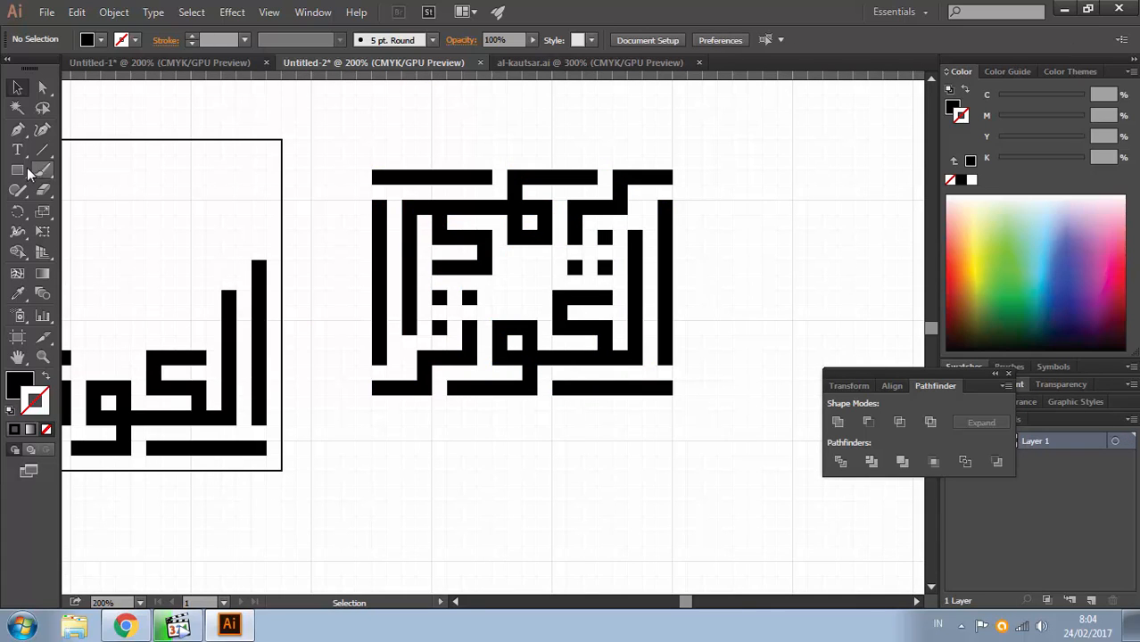
Step: Draw a 22 by 17 grid-square rectangle around the interlocked pair, with no fill and a 1 pt black stroke
key("m")
left_click_drag(356, 155, 687, 410)
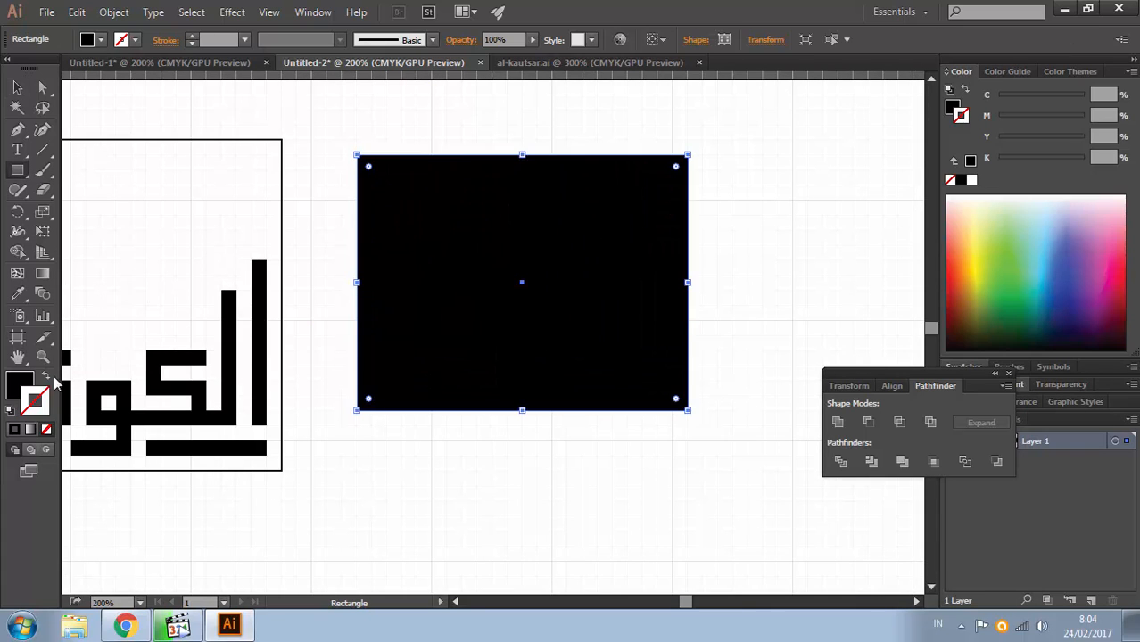
left_click(45, 375)
left_click(22, 90)
left_click(331, 110)
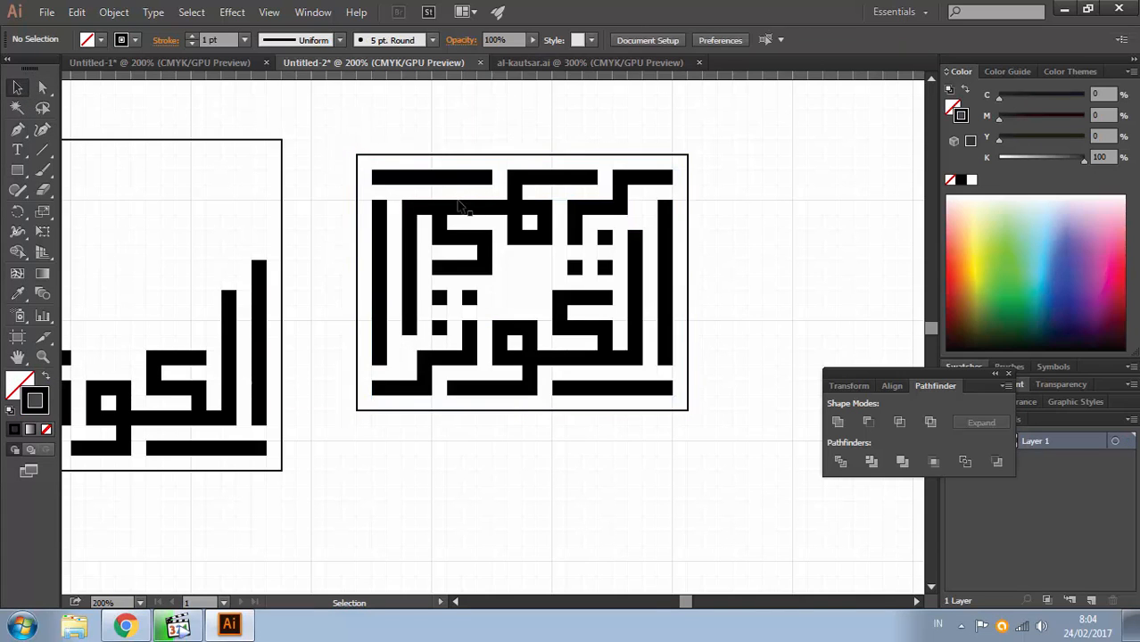
Step: Add a 180-degree rotated copy of the word inside the square frame, one grid square below its upper edge
key("space")
left_click_drag(457, 296, 494, 197)
left_click_drag(333, 193, 522, 282)
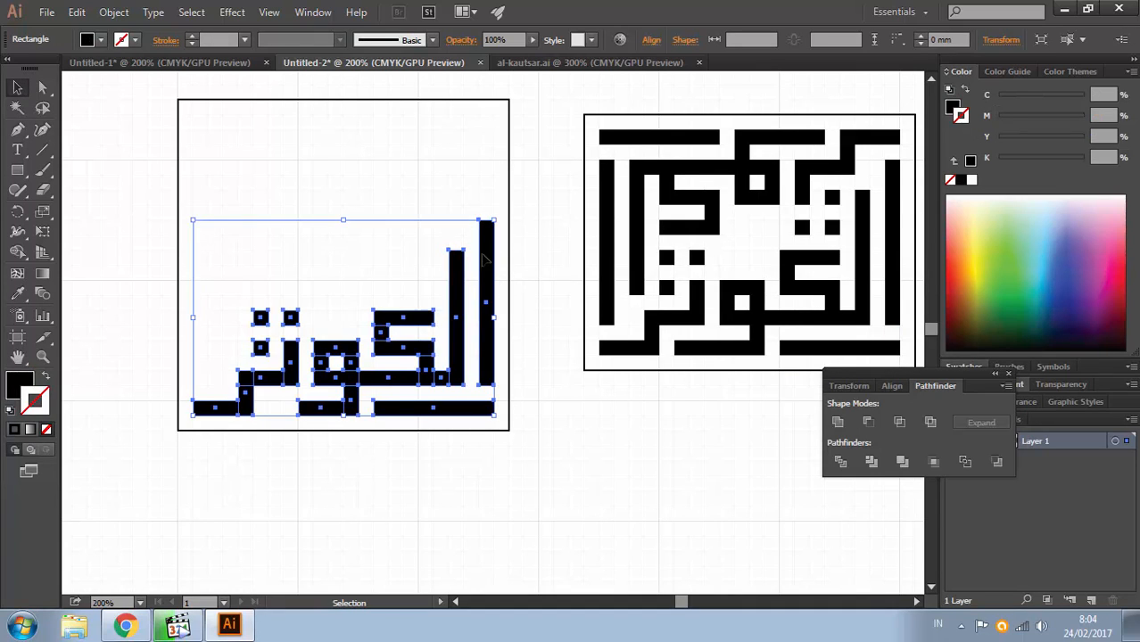
left_click_drag(489, 260, 505, 148)
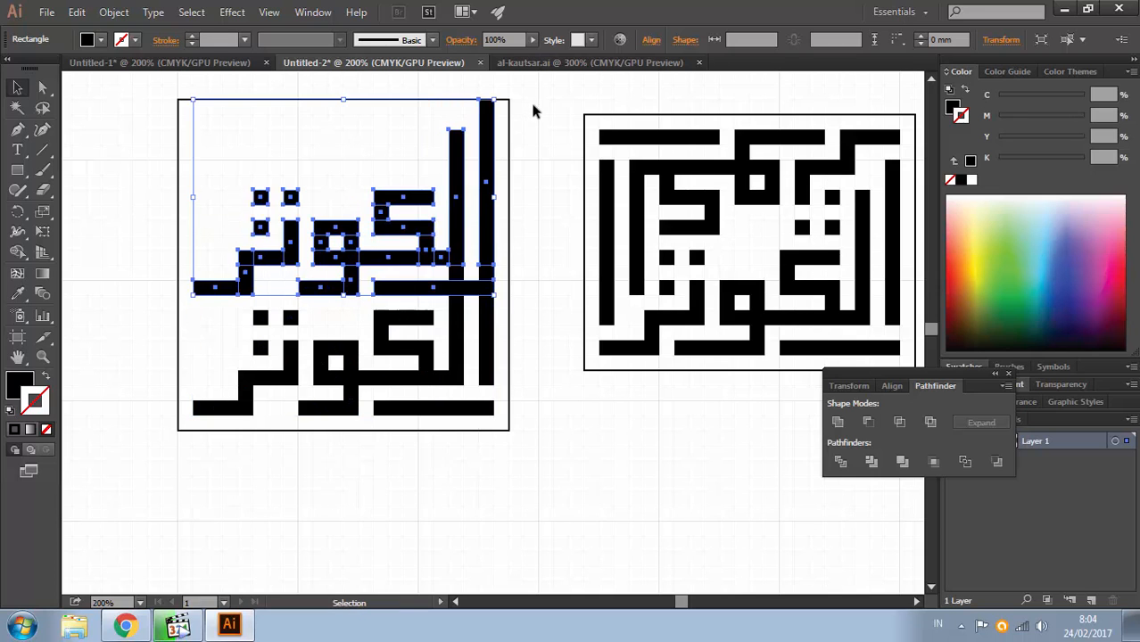
left_click_drag(501, 93, 258, 256)
key("ctrl+z")
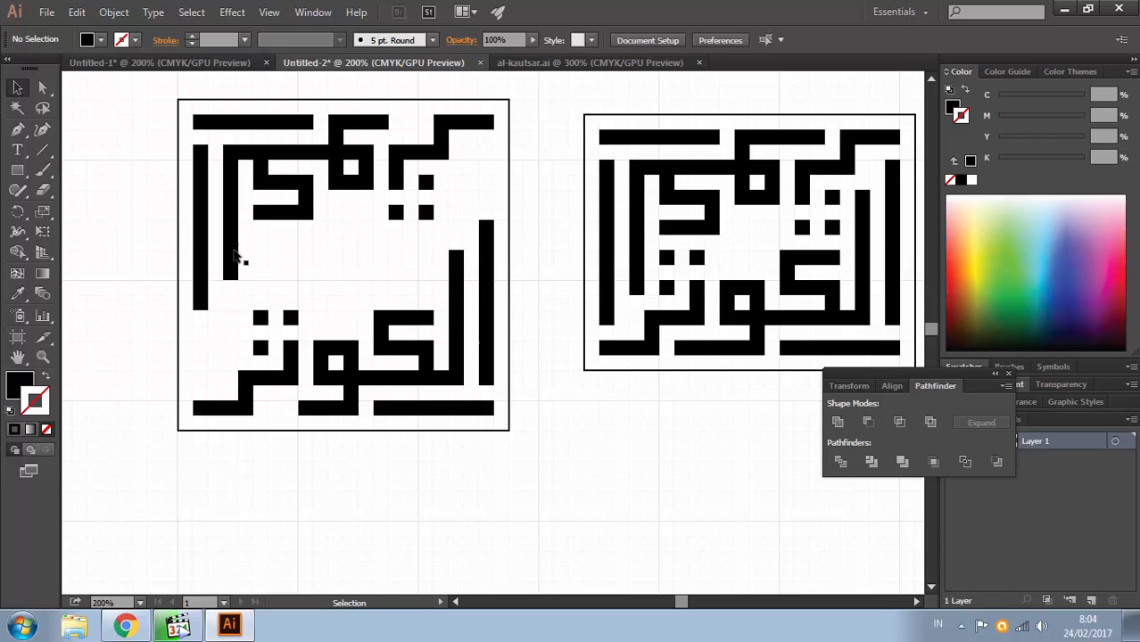
key("a")
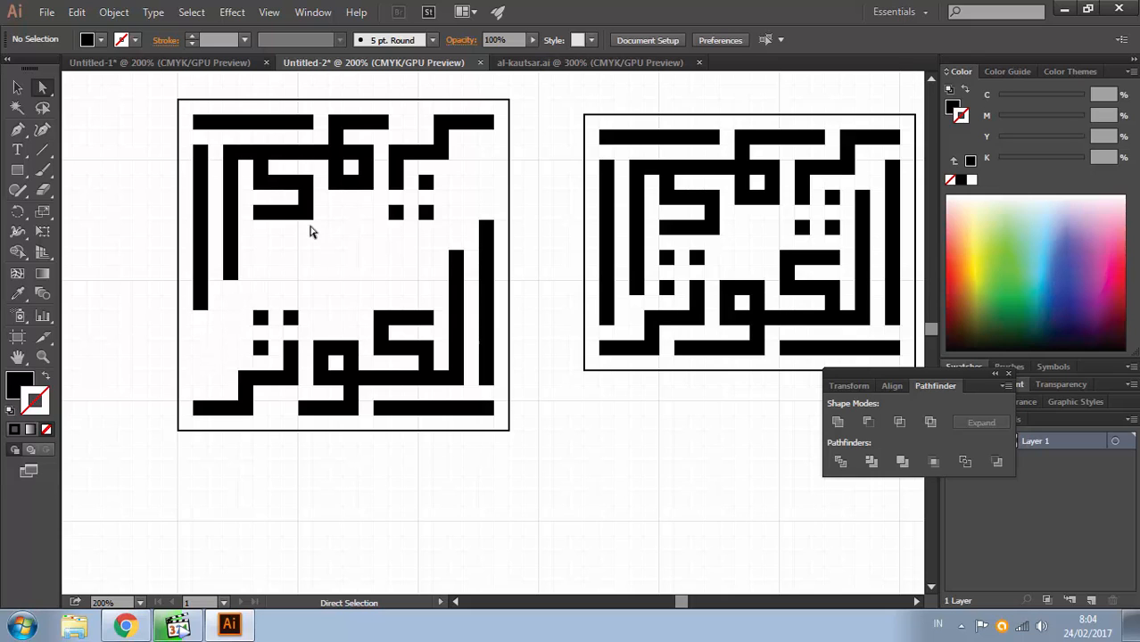
left_click(233, 63)
left_click(18, 87)
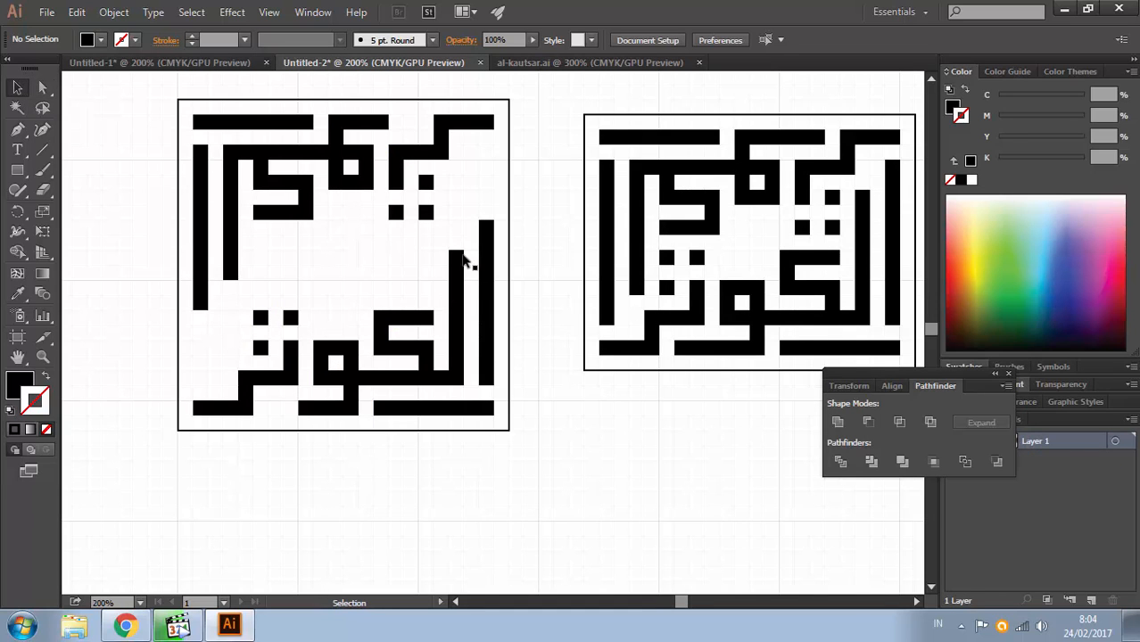
left_click(238, 64)
left_click(330, 64)
Step: Move the upright word in the square frame up two grid squares
left_click(486, 297)
key("shift+Up")
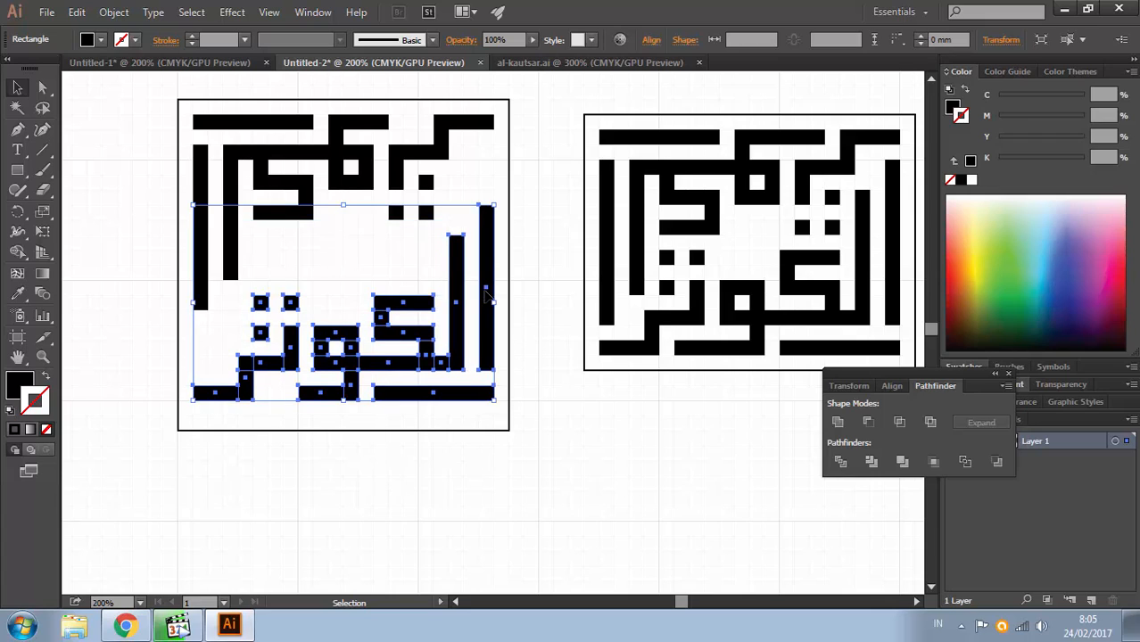
key("shift+Up")
Step: Extend the upright word's final ra downward by two grid squares, keeping its foot one square above the frame's lower edge
key("a")
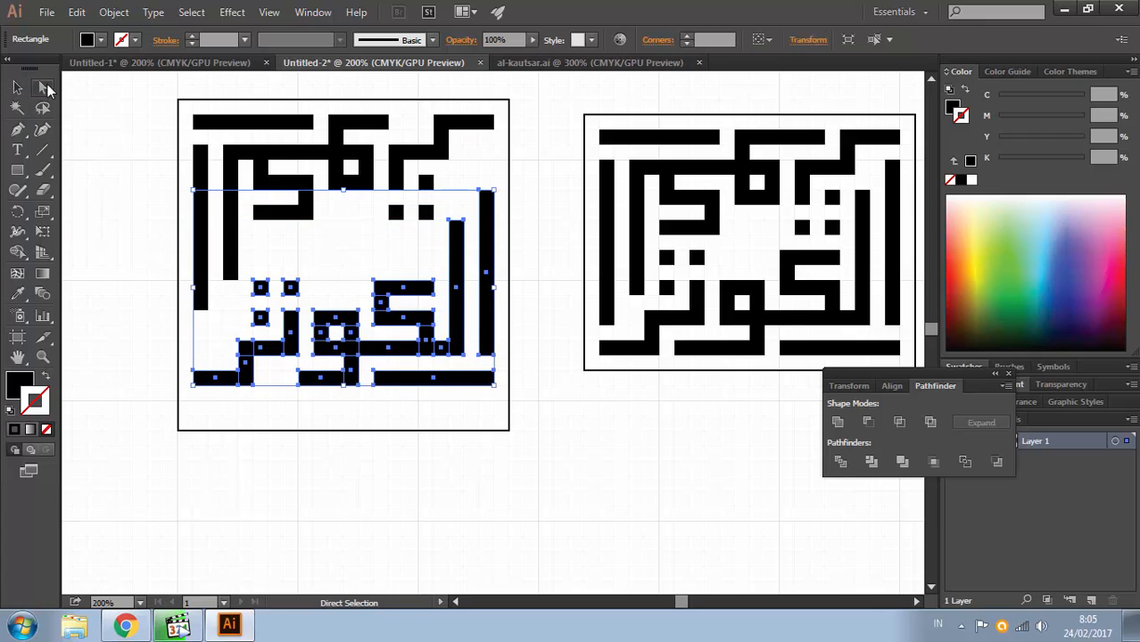
left_click(198, 367)
left_click_drag(189, 369, 264, 408)
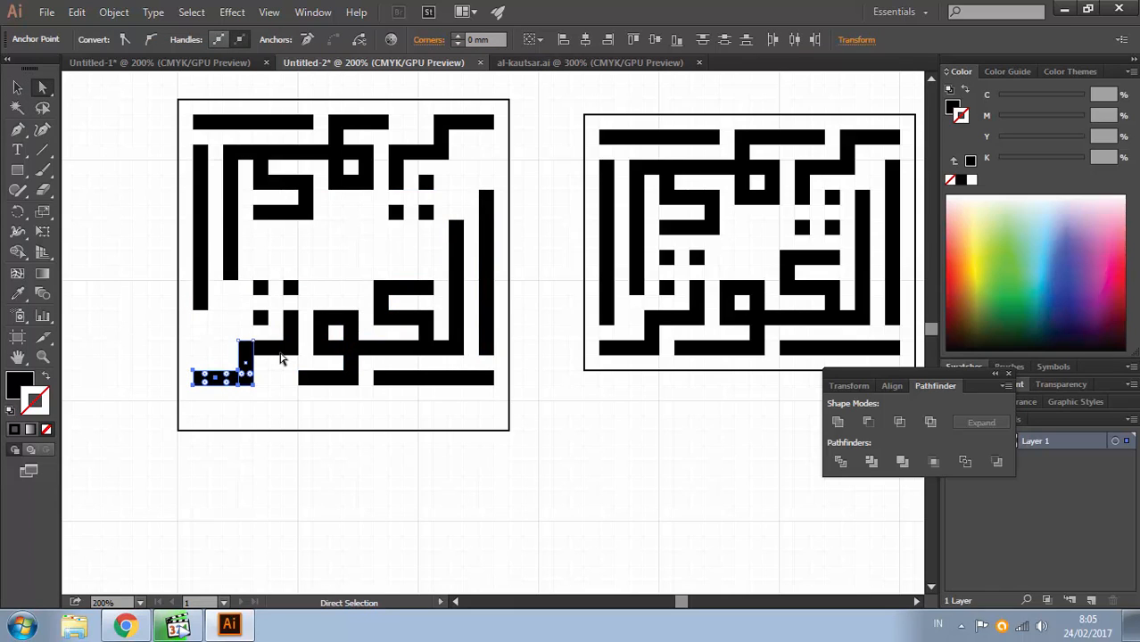
key("shift+Down")
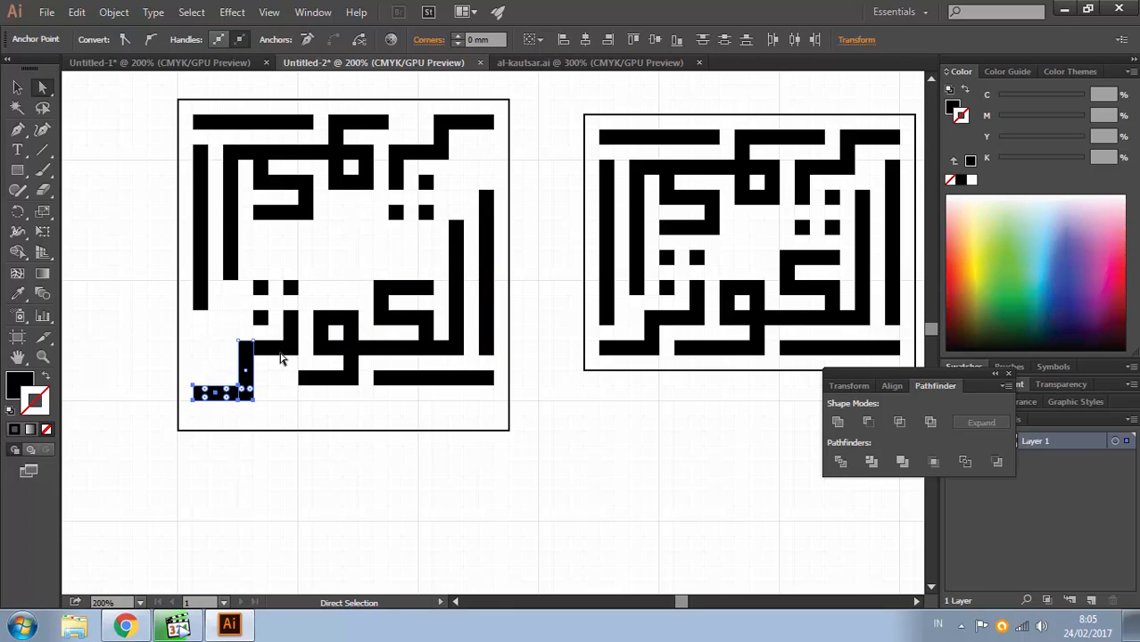
key("shift+Down")
left_click(267, 377)
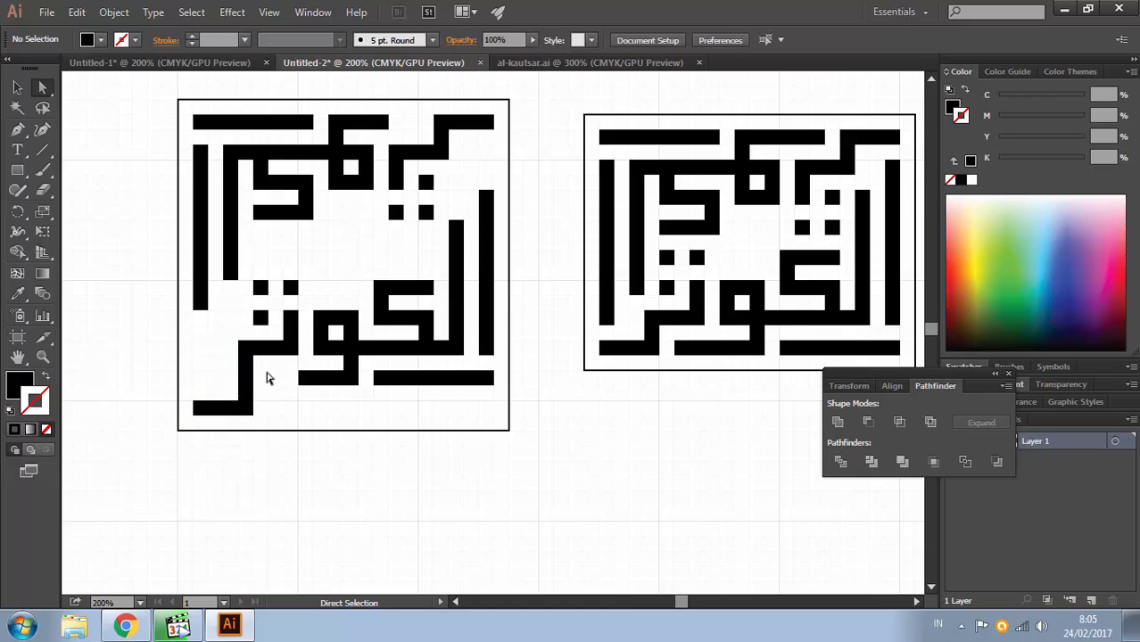
Step: Replace the rotated word in the square frame with a 180-degree rotated copy of the edited word, one grid square below the upper edge
left_click(16, 86)
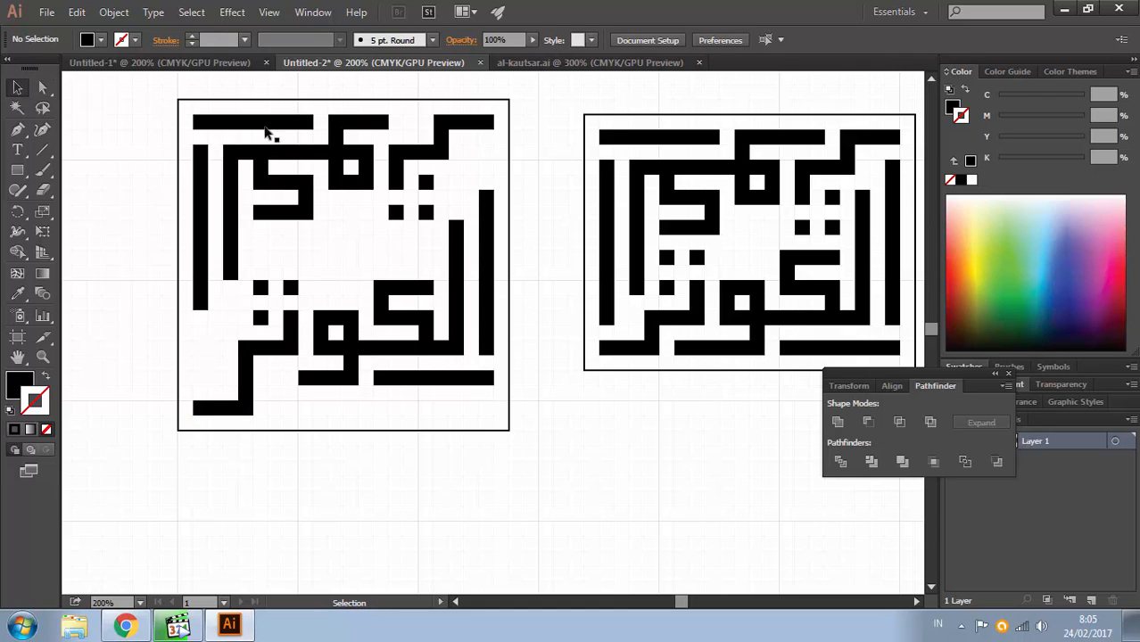
left_click(342, 148)
key("Delete")
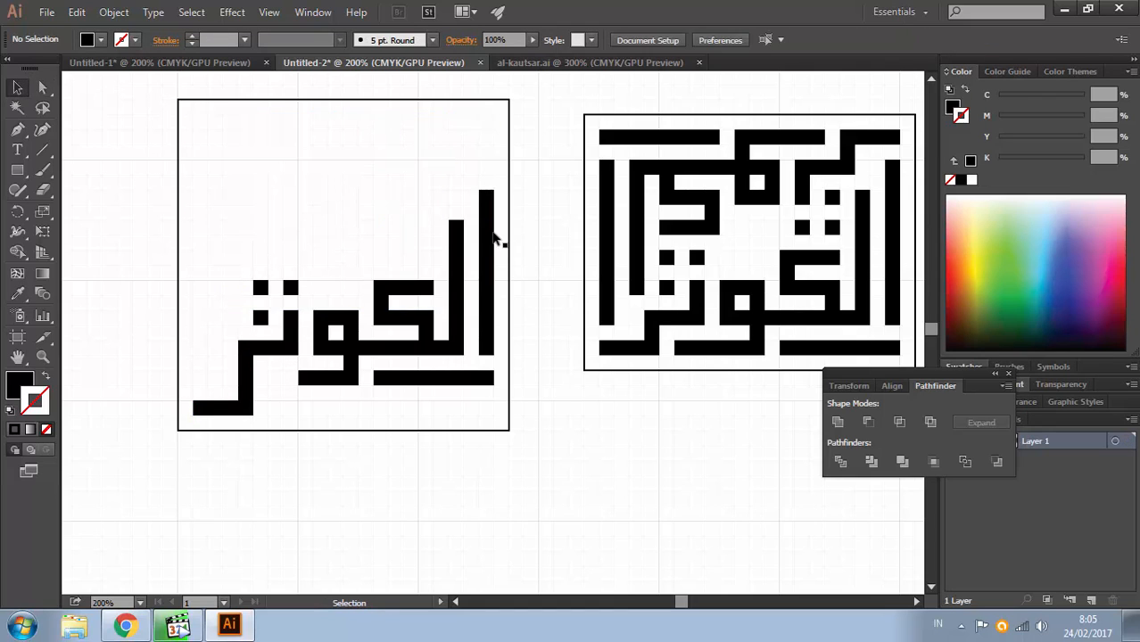
left_click(494, 230)
left_click_drag(496, 232, 495, 156)
left_click_drag(499, 107, 274, 279)
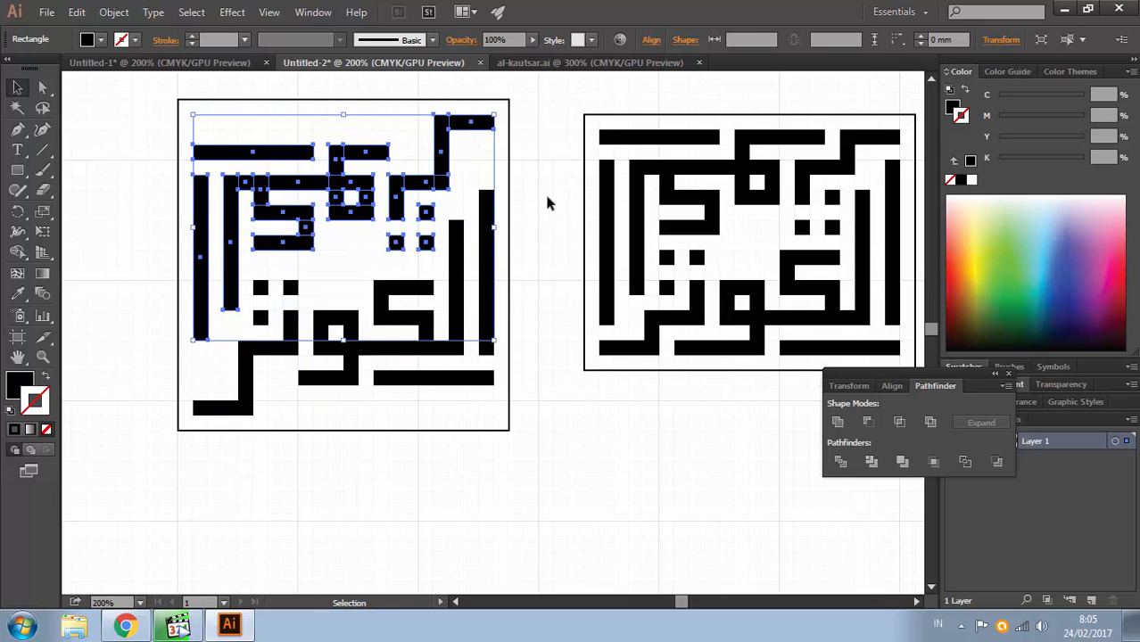
left_click(547, 201)
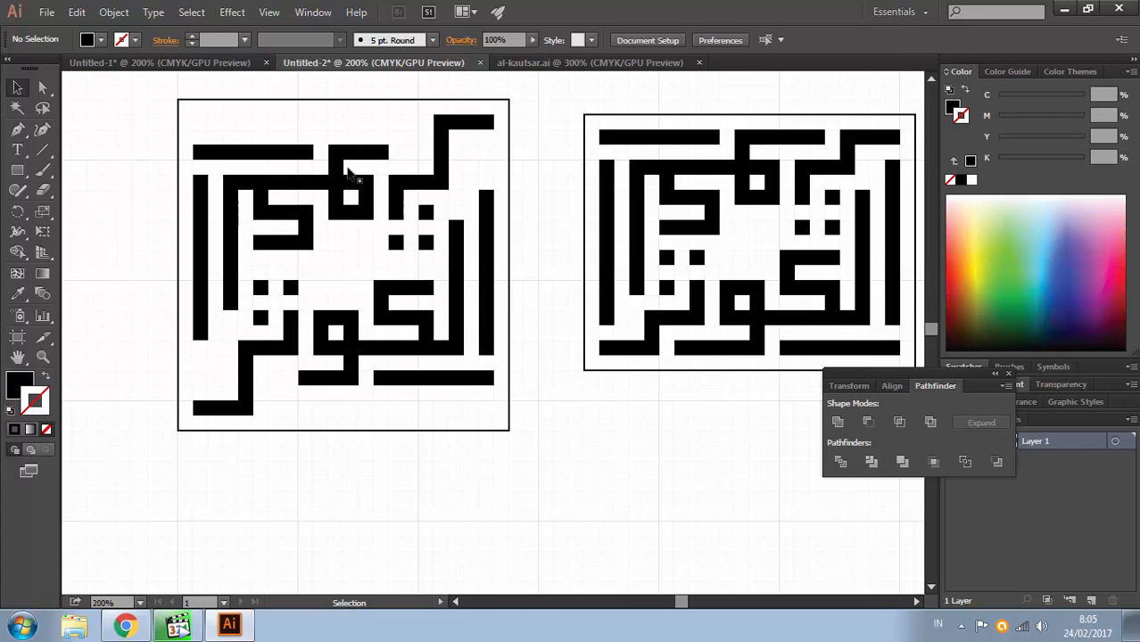
Step: Delete the rotated copy in the square frame and raise the upper arm of the upright word's kaf by one grid square
left_click(379, 157)
key("Delete")
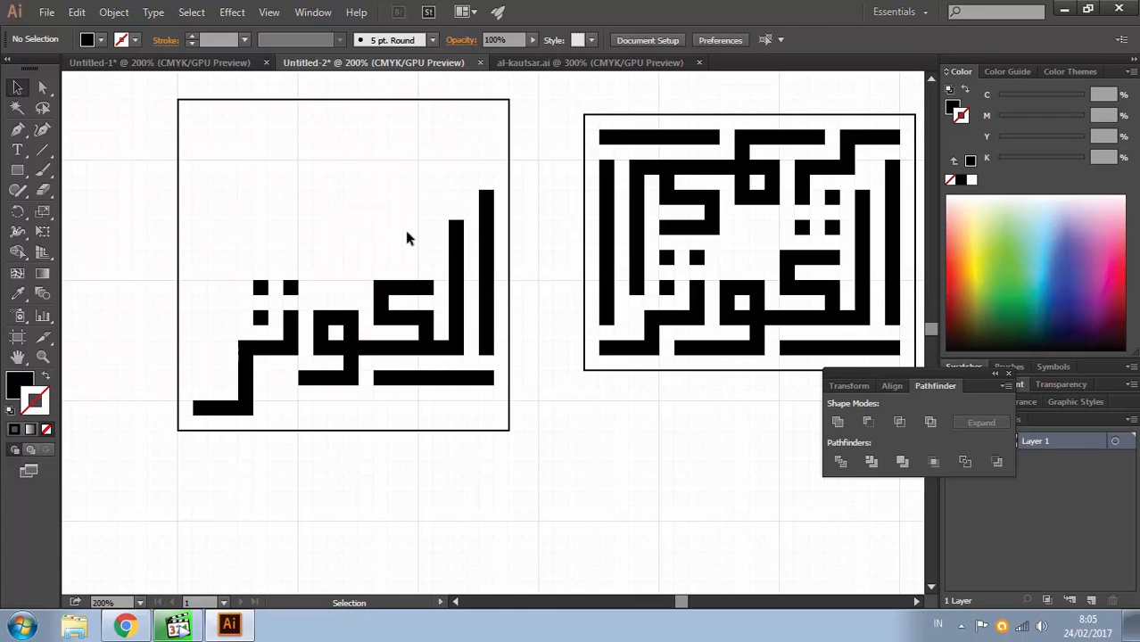
key("a")
left_click_drag(360, 312, 439, 283)
key("shift+Up")
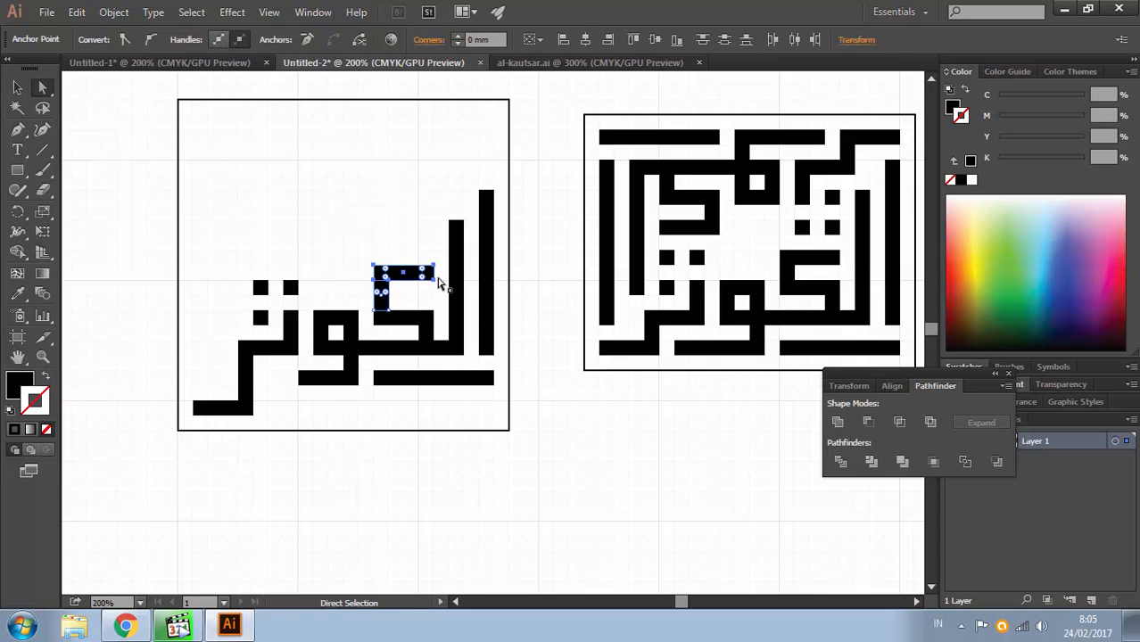
left_click(198, 123)
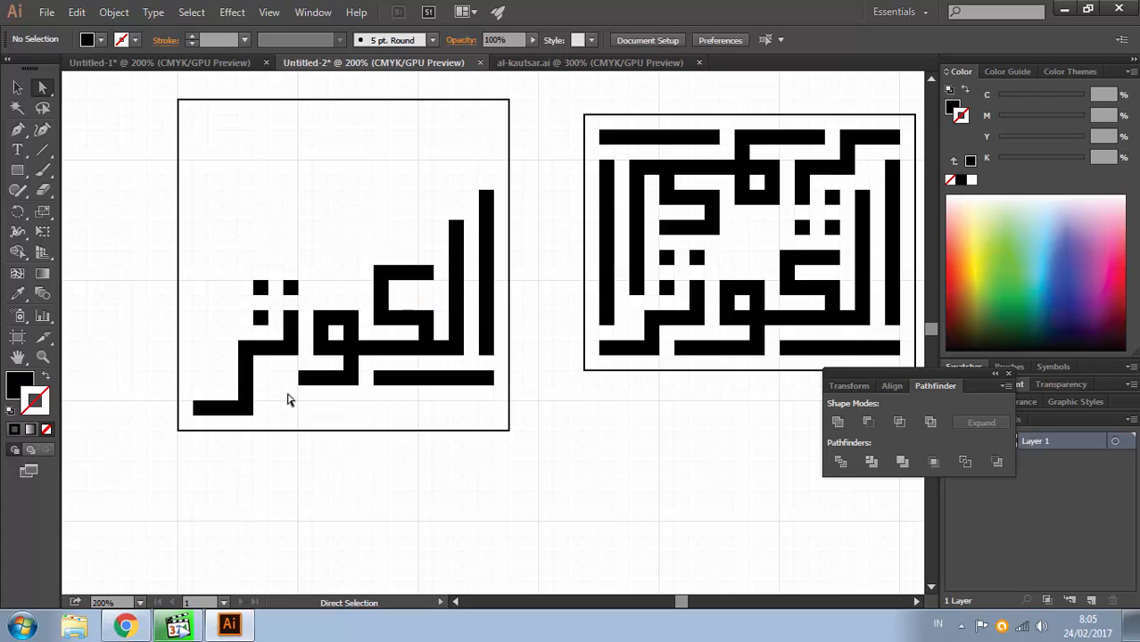
Step: Lengthen the waw's tail in the square frame by two grid squares toward the ra
left_click_drag(290, 371, 317, 395)
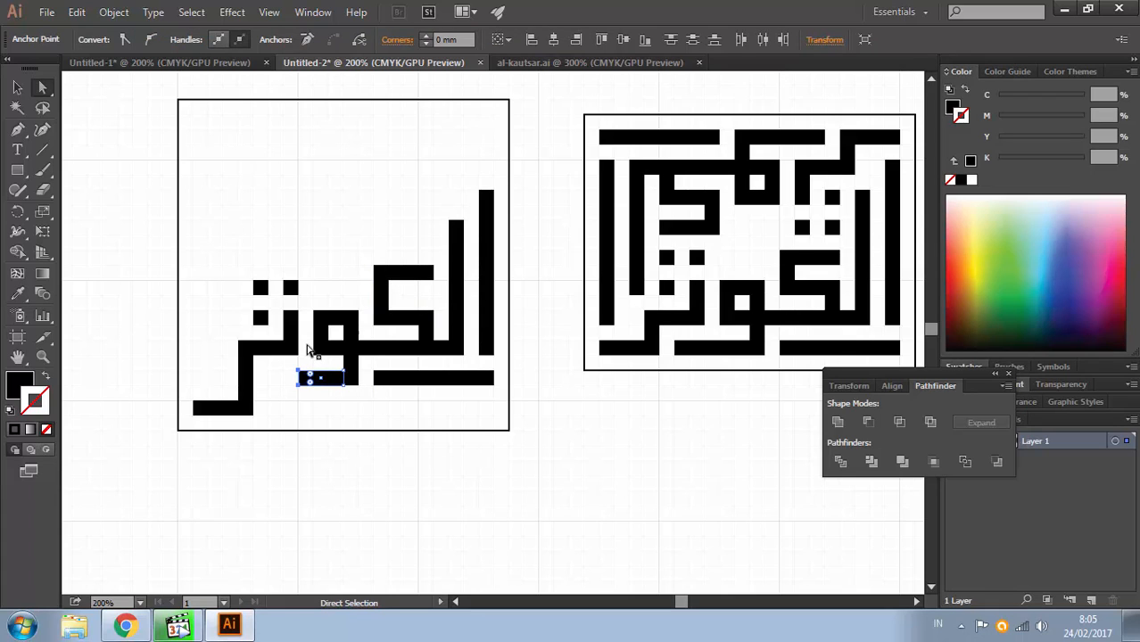
key("Left")
key("Left")
left_click(259, 183)
key("v")
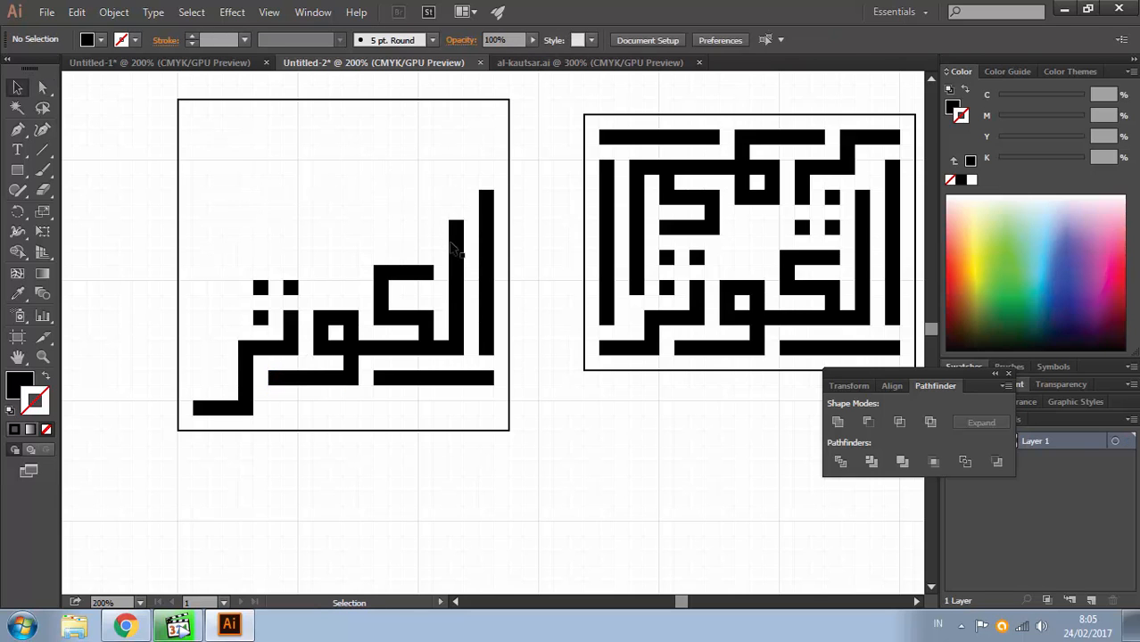
Step: Add a 180-degree rotated copy of the word with the taller kaf and longer waw, one grid square below the frame's upper edge
left_click(458, 258)
left_click_drag(458, 259, 465, 183)
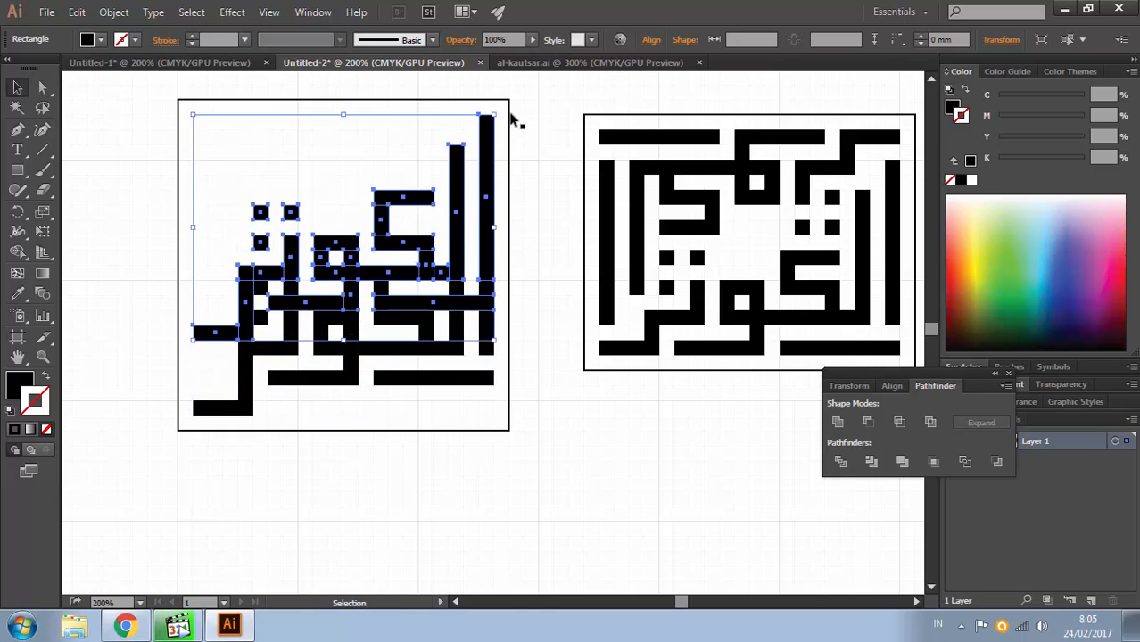
left_click_drag(501, 112, 276, 254)
key("ctrl+z")
left_click_drag(501, 105, 303, 265)
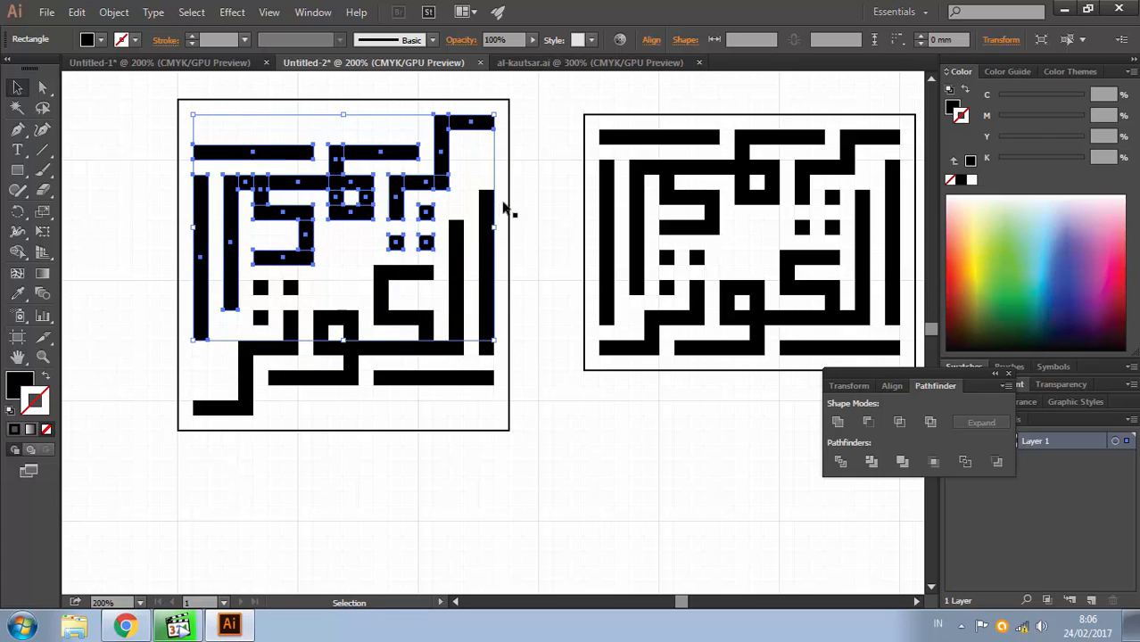
left_click(529, 196)
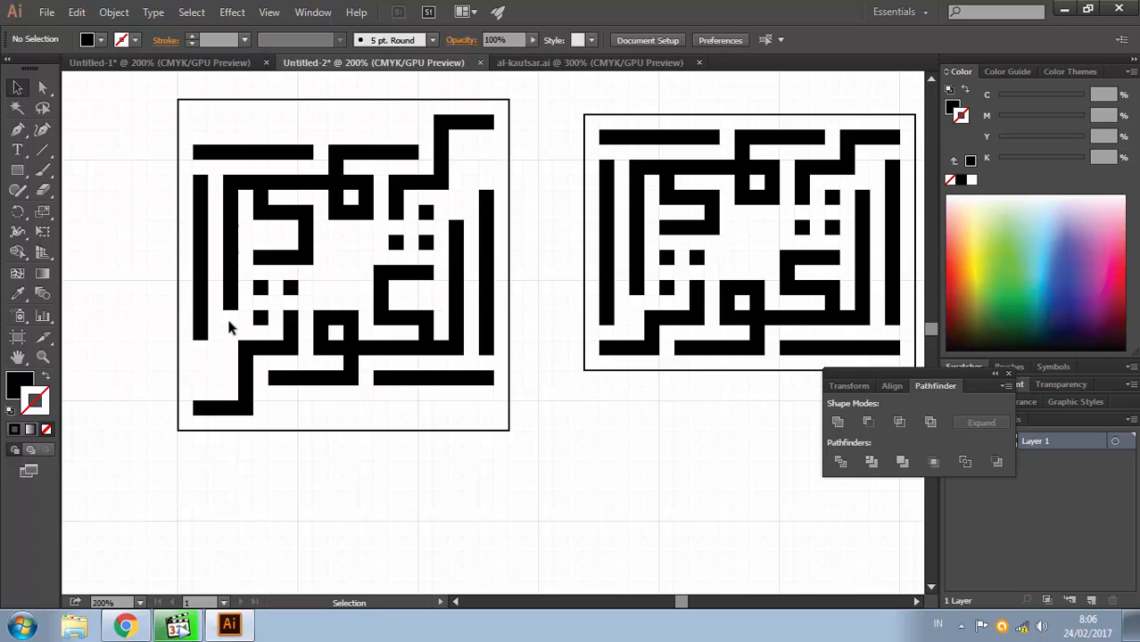
Step: Lengthen the free end of the lam by one grid square in both interlocked words of the square frame
key("a")
left_click_drag(219, 301, 243, 319)
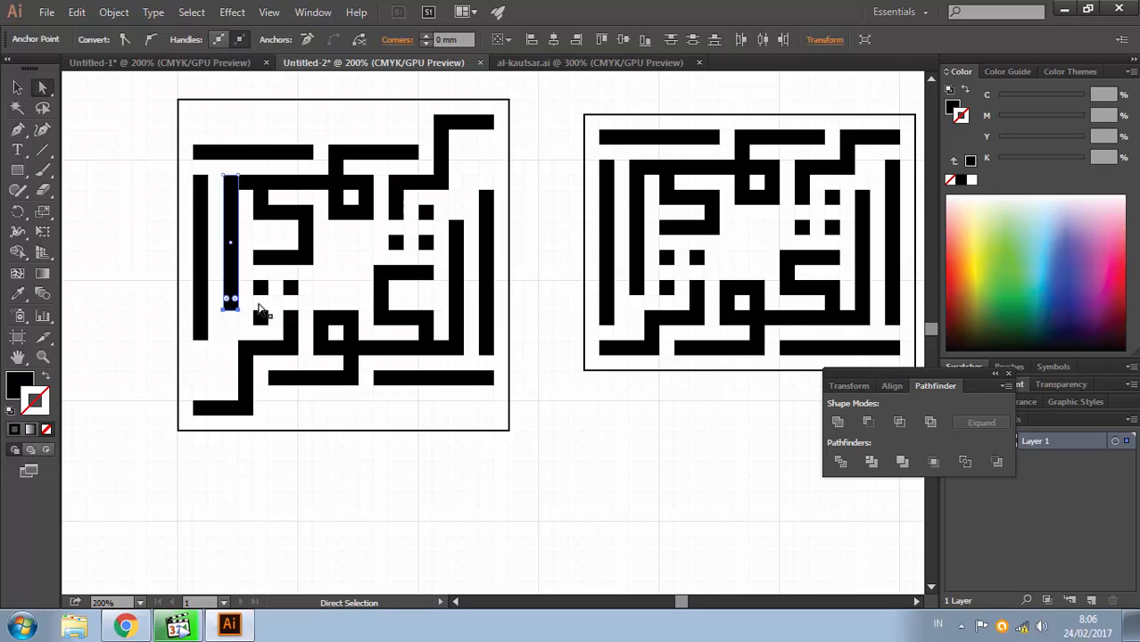
key("shift+Down")
left_click_drag(464, 236, 477, 239)
key("shift+Up")
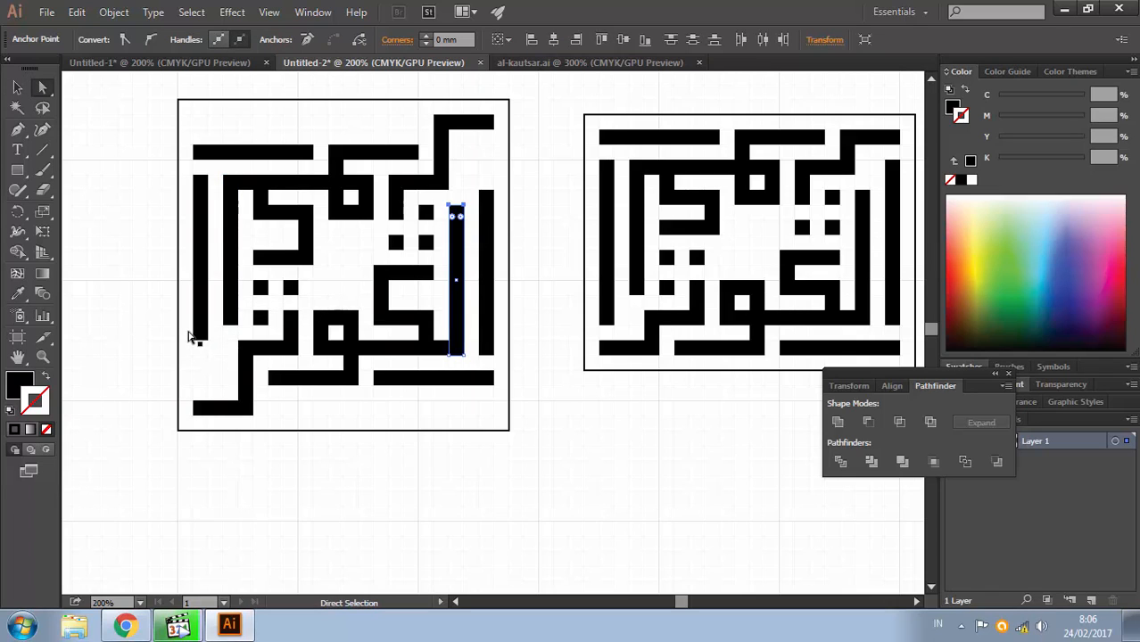
Step: Lengthen the rotated copy's alif downward by two grid squares
left_click_drag(188, 332, 219, 353)
key("shift+Down")
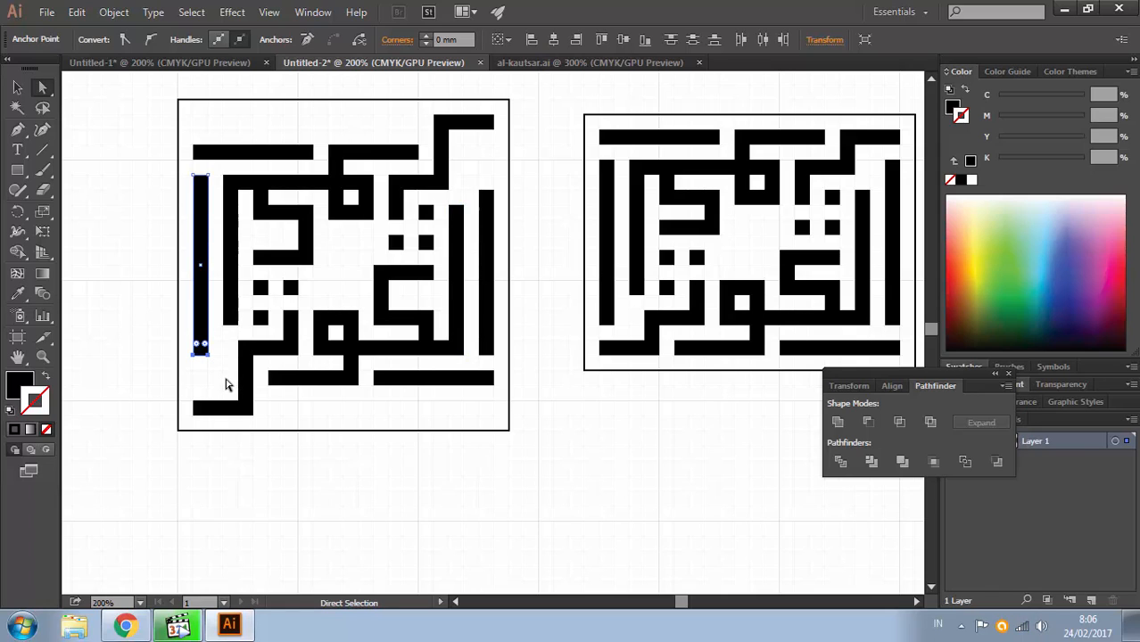
key("shift+Down")
left_click(17, 169)
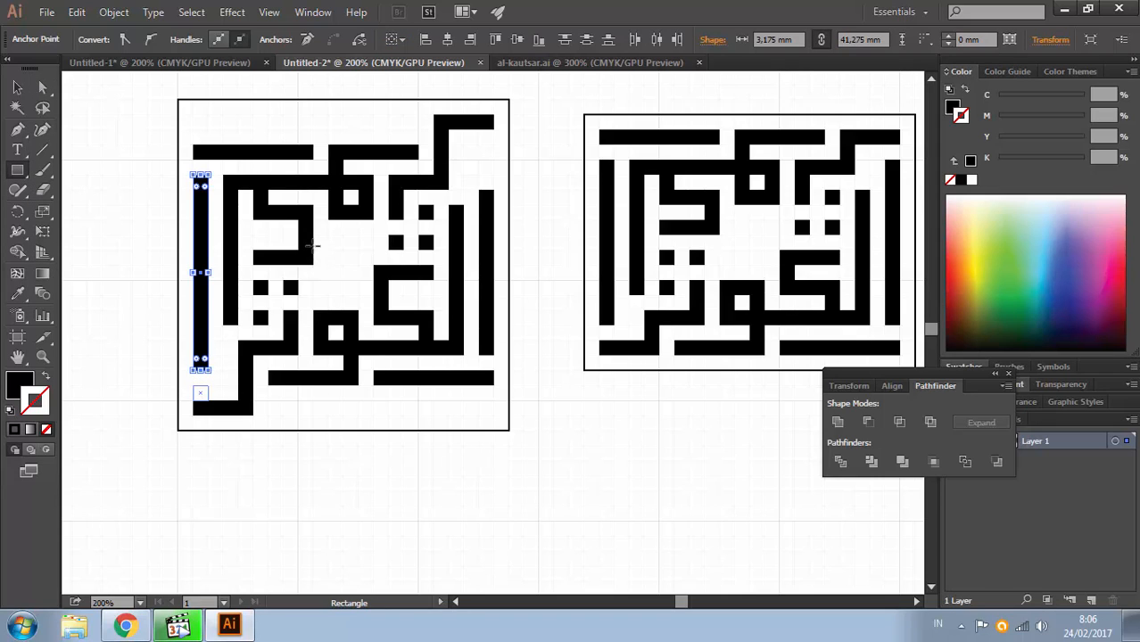
key("ctrl+shift+a")
left_click(195, 204, "ctrl")
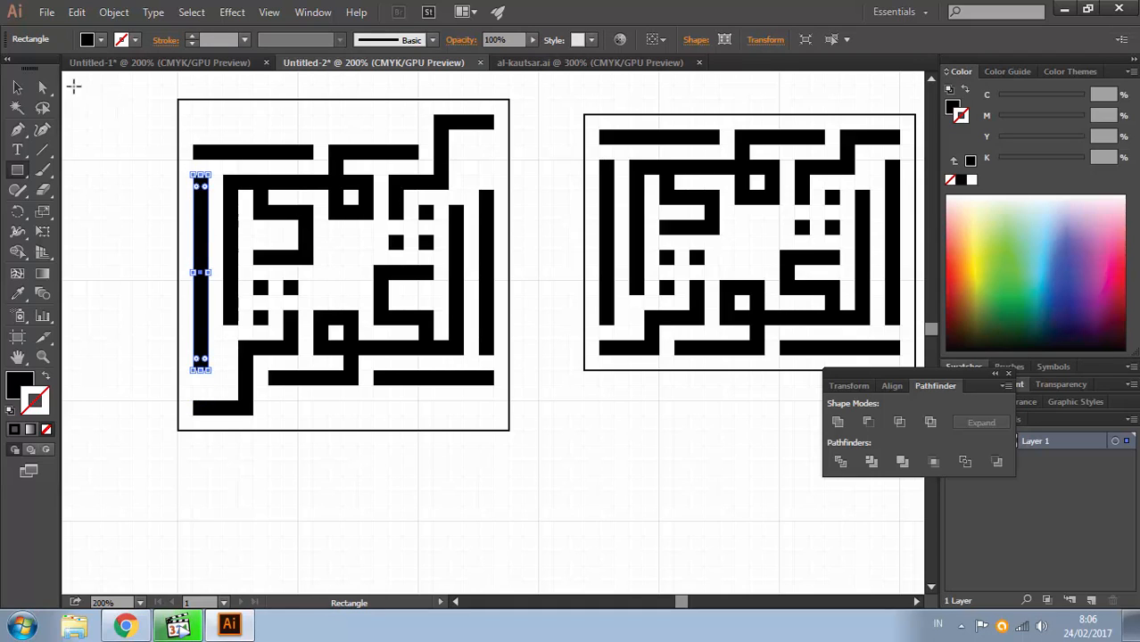
Step: Lengthen the upright word's alif upward by two grid squares
left_click(42, 86)
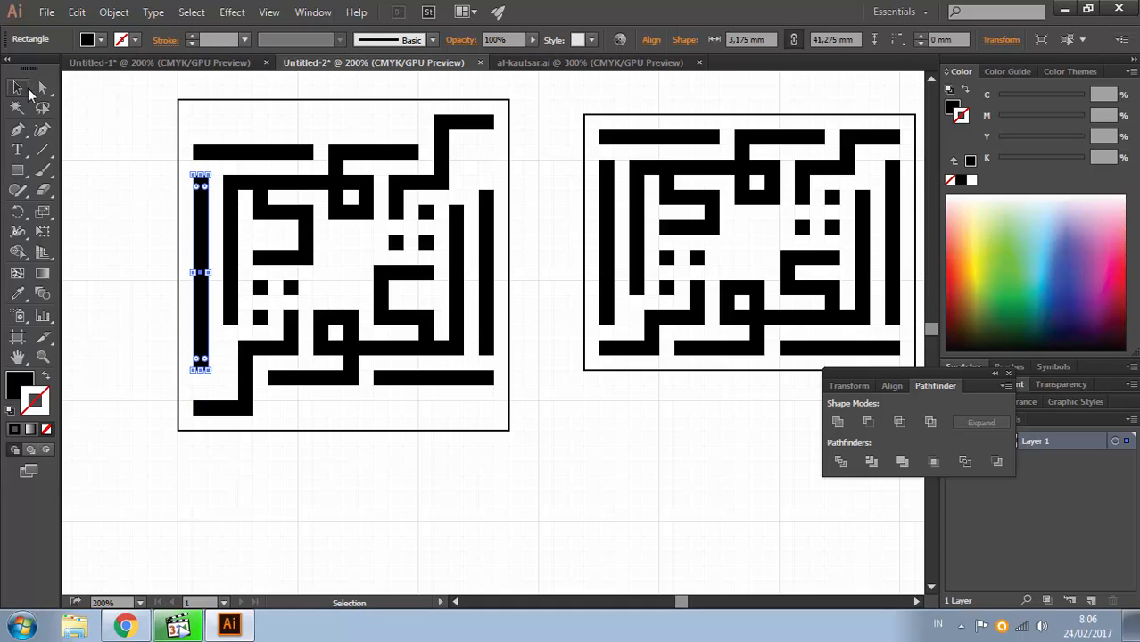
left_click(494, 192)
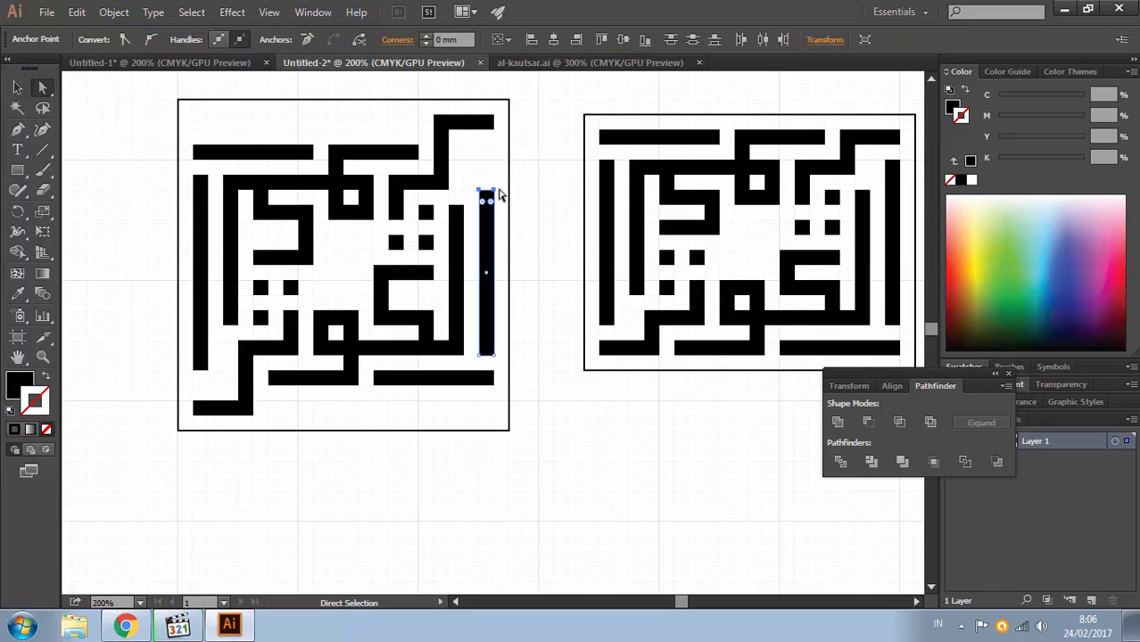
key("Up")
key("Up")
left_click(469, 168)
key("v")
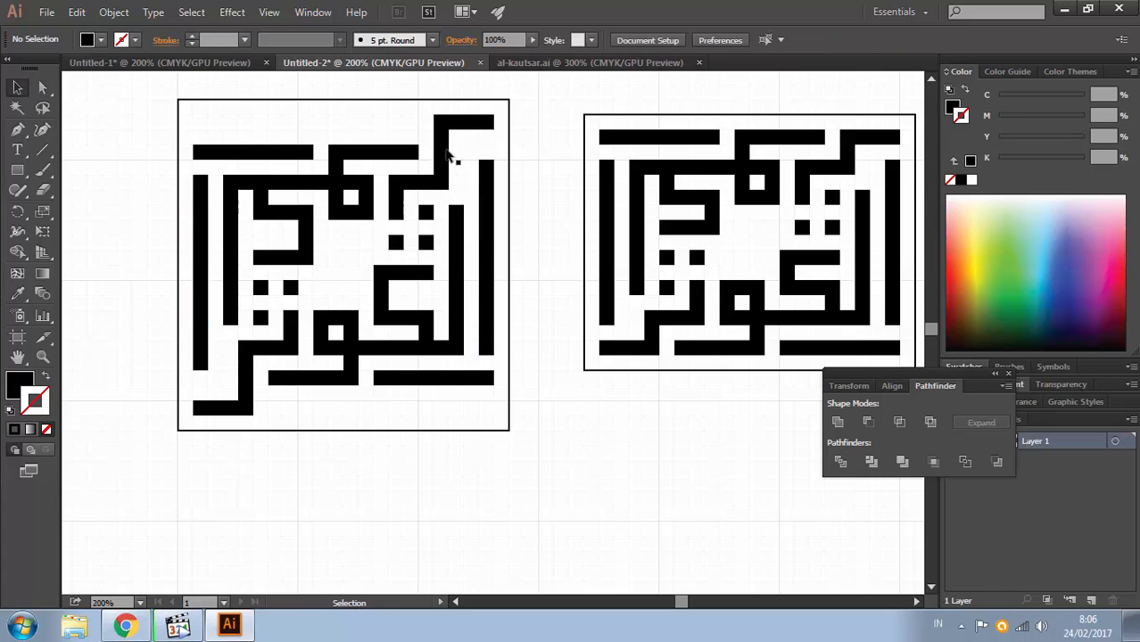
Step: Delete the rotated copy in the square frame and ungroup the remaining upright word
left_click(450, 154)
key("Delete")
left_click(487, 200)
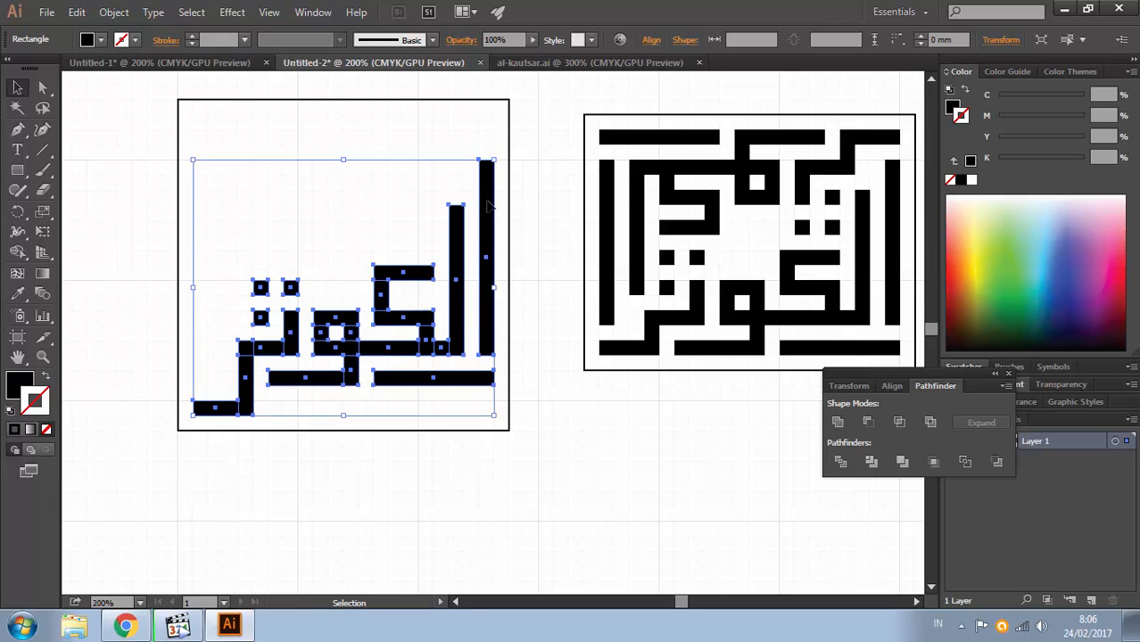
right_click(488, 204)
left_click(535, 300)
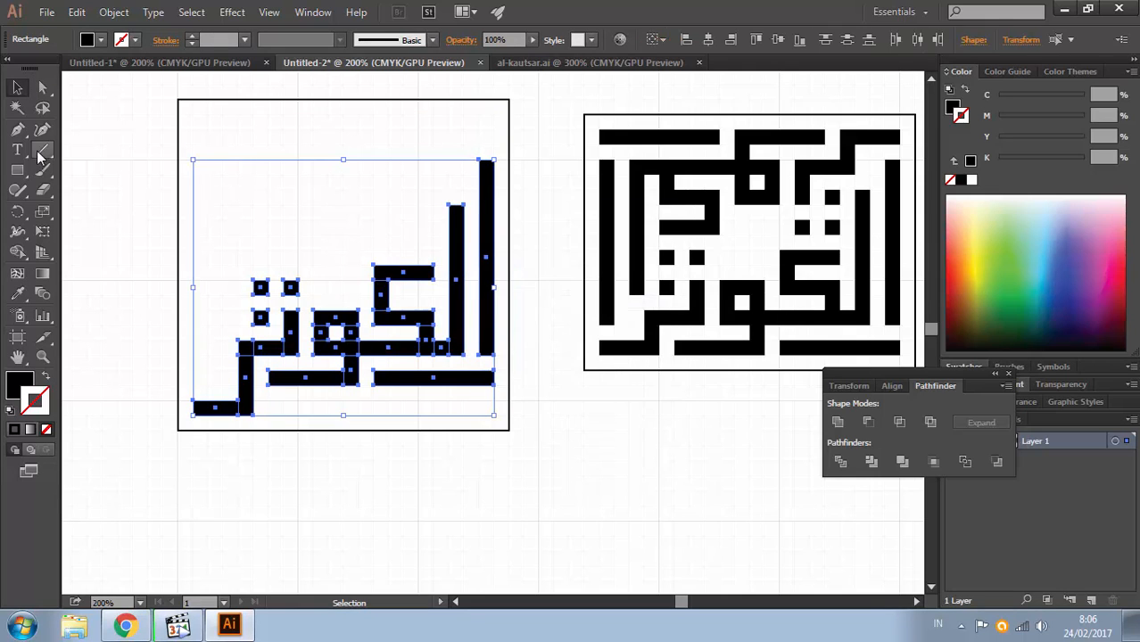
Step: Draw a black 3.175 mm square on top of the outer end of the ra's foot
left_click(17, 169)
key("ctrl+shift+a")
left_click_drag(191, 385, 211, 403)
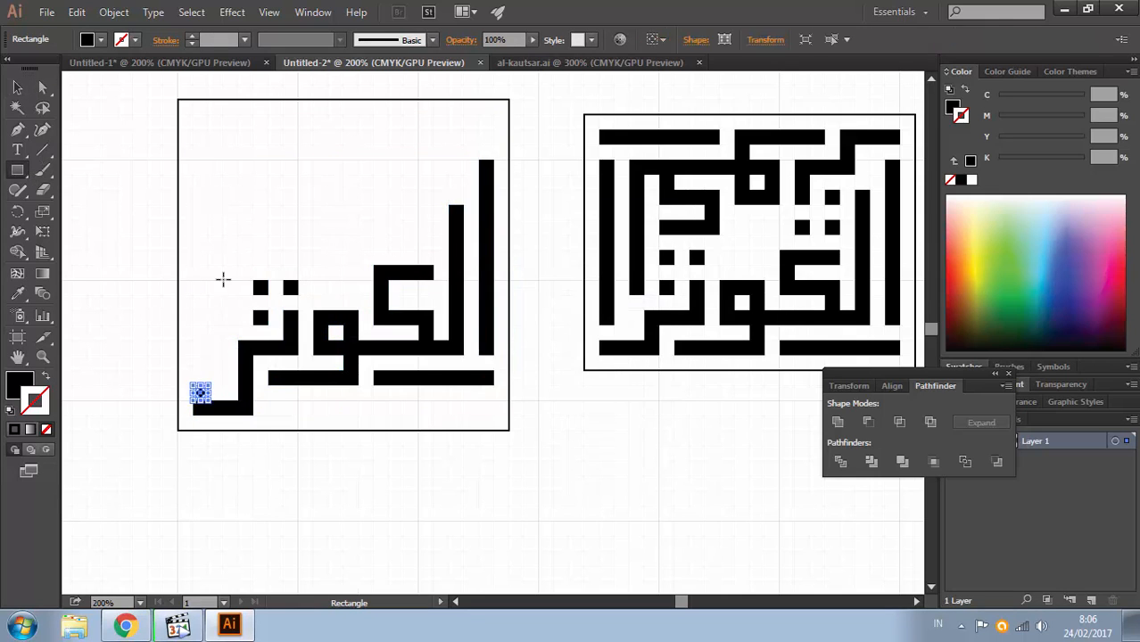
Step: Group all pieces of the upright word with the added square, leaving the frame out of the group
left_click(17, 86)
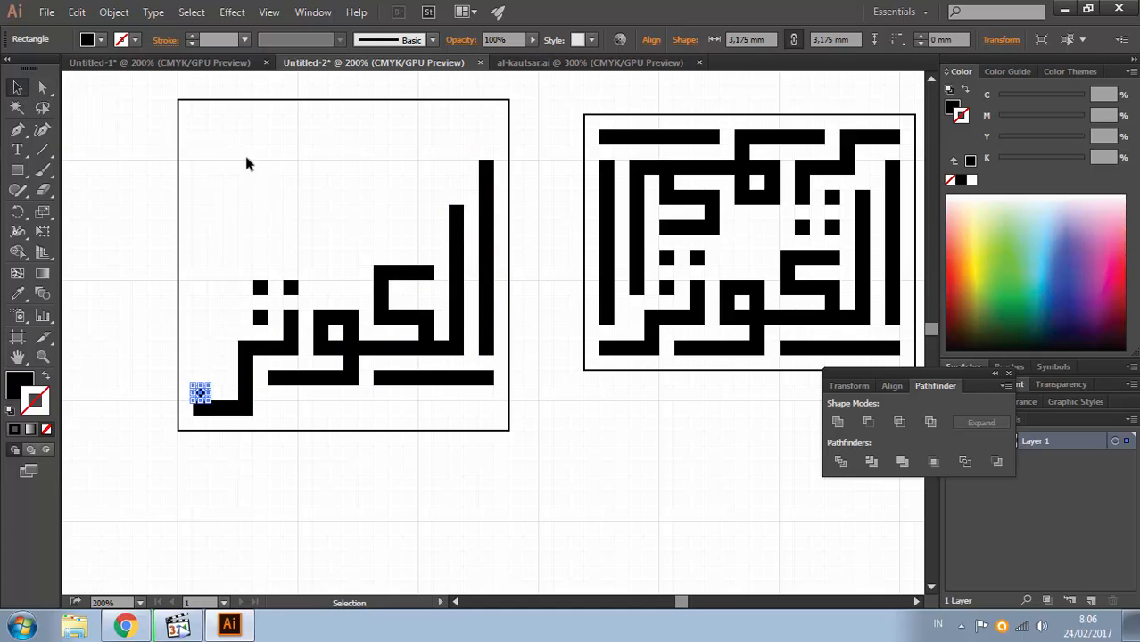
left_click_drag(201, 123, 486, 405)
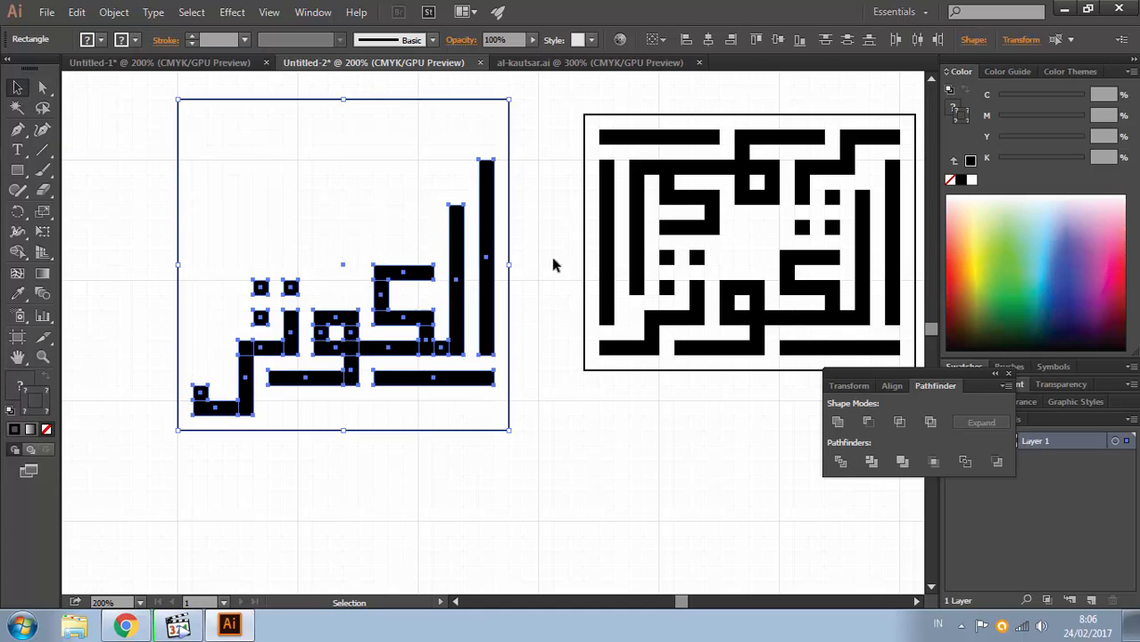
right_click(506, 288)
left_click(509, 271)
left_click(474, 211)
left_click(485, 211)
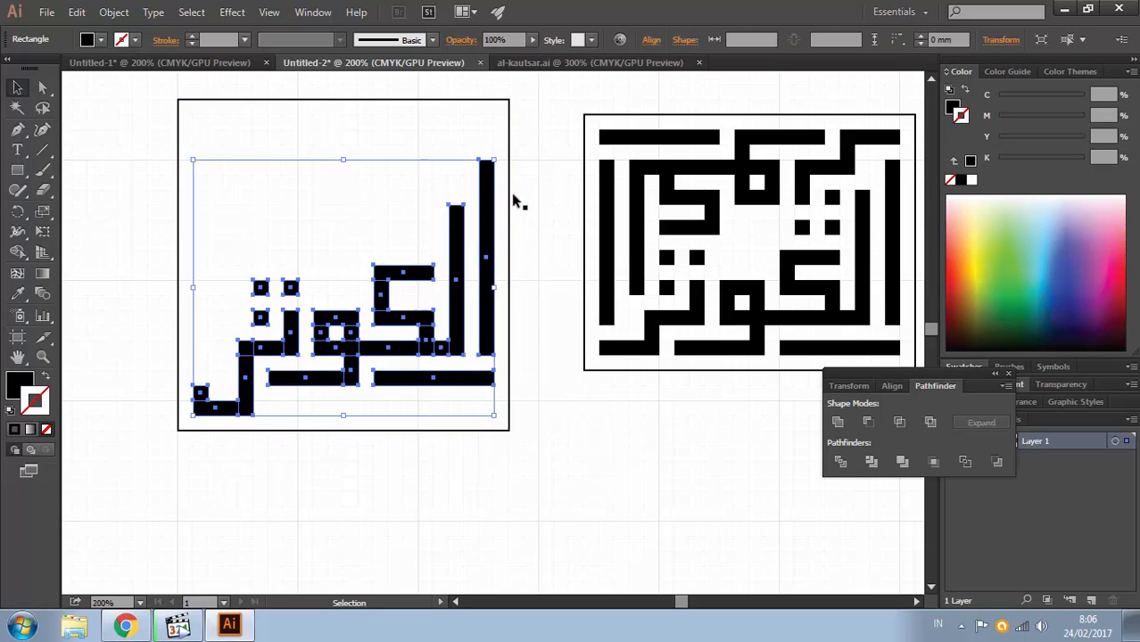
Step: Add a 180-degree rotated copy of the regrouped word, interlocked with the original one grid square below the frame's upper edge
left_click_drag(490, 225, 490, 180)
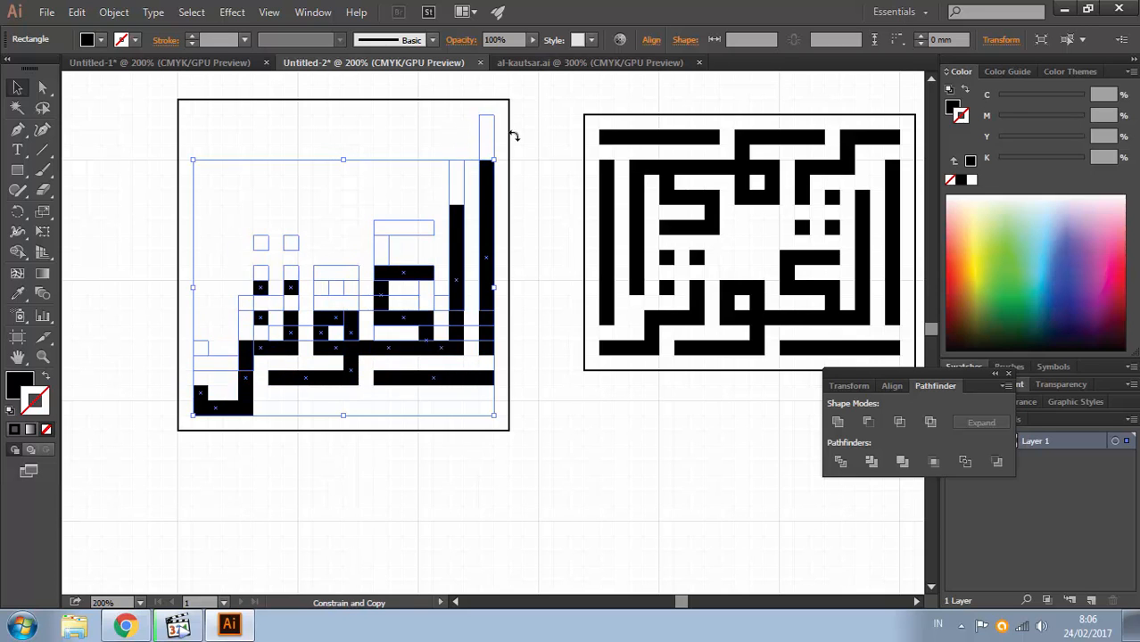
left_click_drag(516, 141, 288, 265)
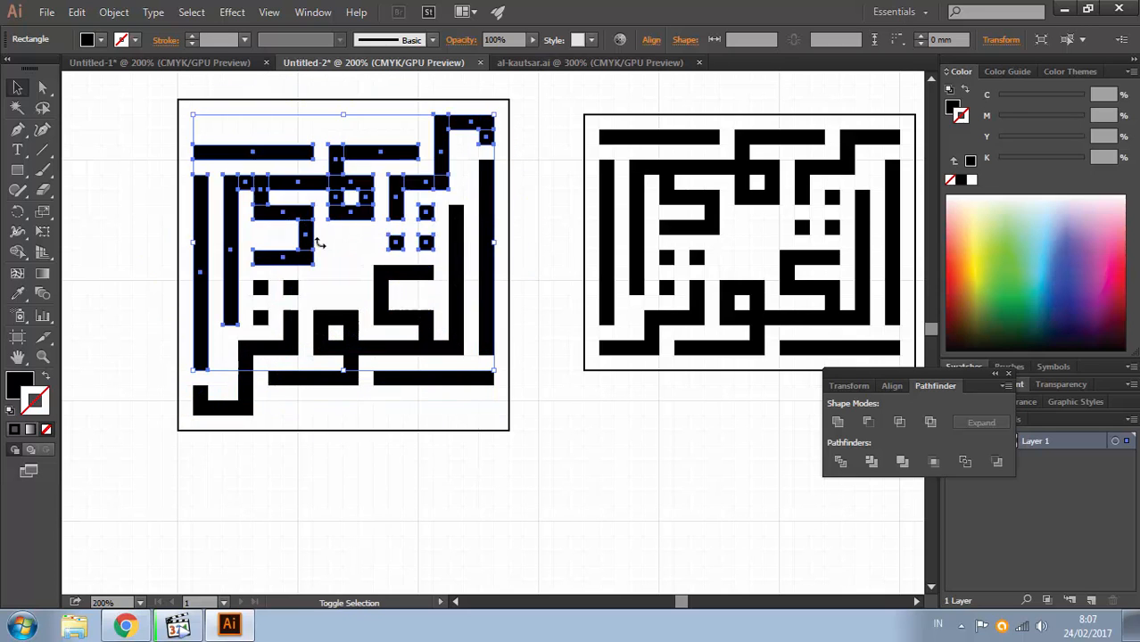
left_click(524, 166)
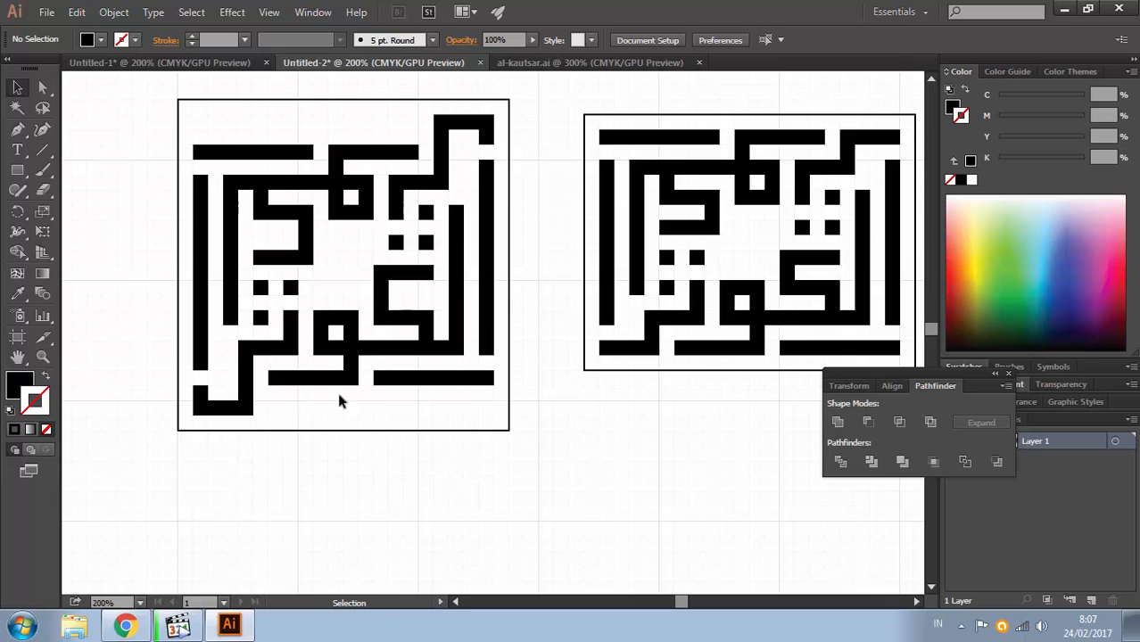
left_click(457, 382)
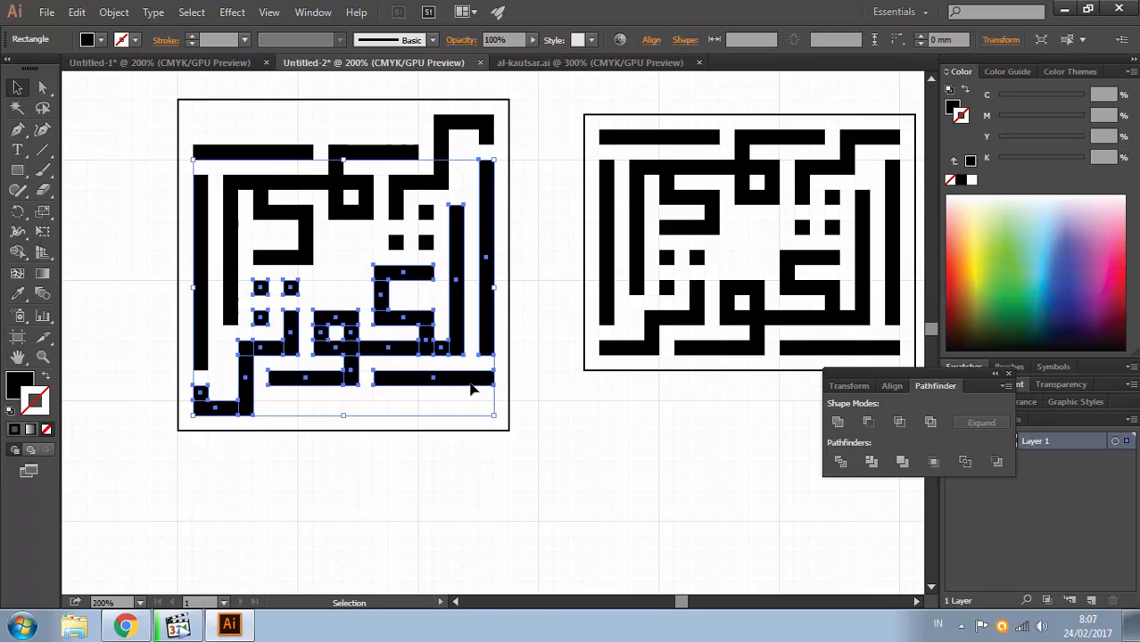
Step: Delete the rotated copy in the square frame and ungroup the remaining word so its pieces can be edited
left_click(453, 127)
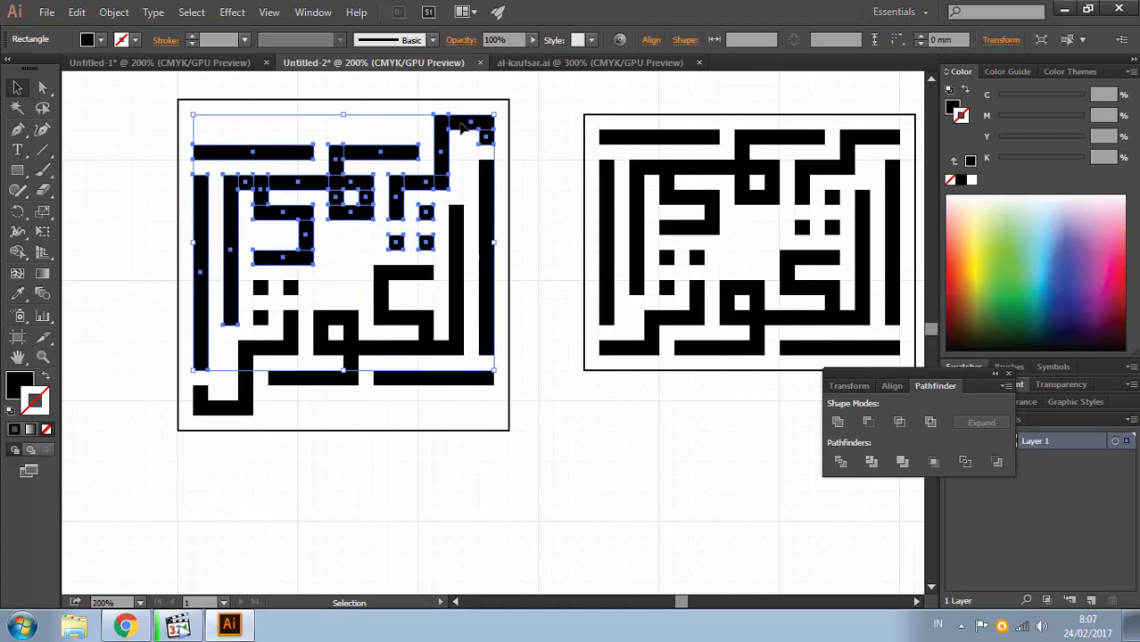
key("Delete")
left_click(486, 223)
right_click(489, 214)
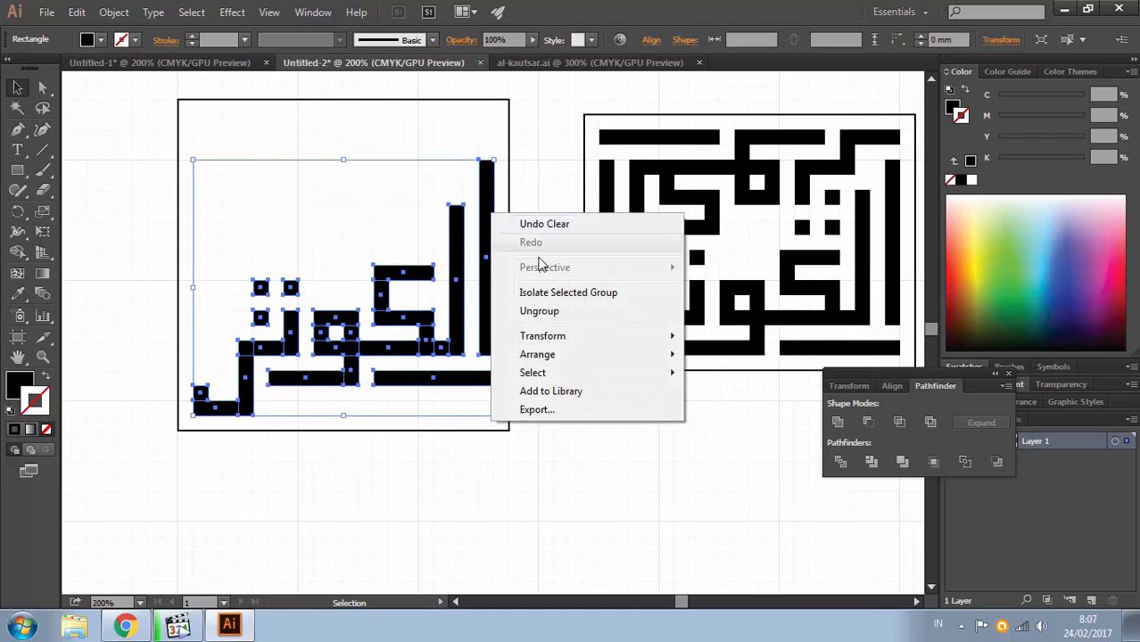
left_click(539, 310)
Step: Draw a black horizontal bar one grid square thick and 15 long beneath the word, from beside the ra's foot to the alif's outer edge
key("m")
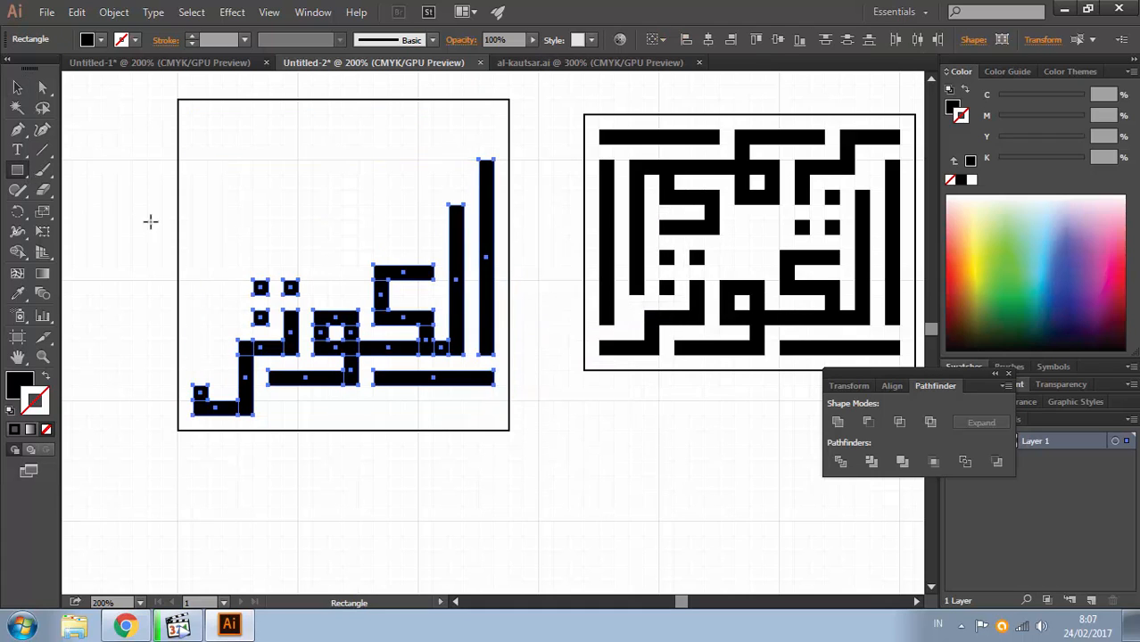
left_click_drag(269, 401, 494, 415)
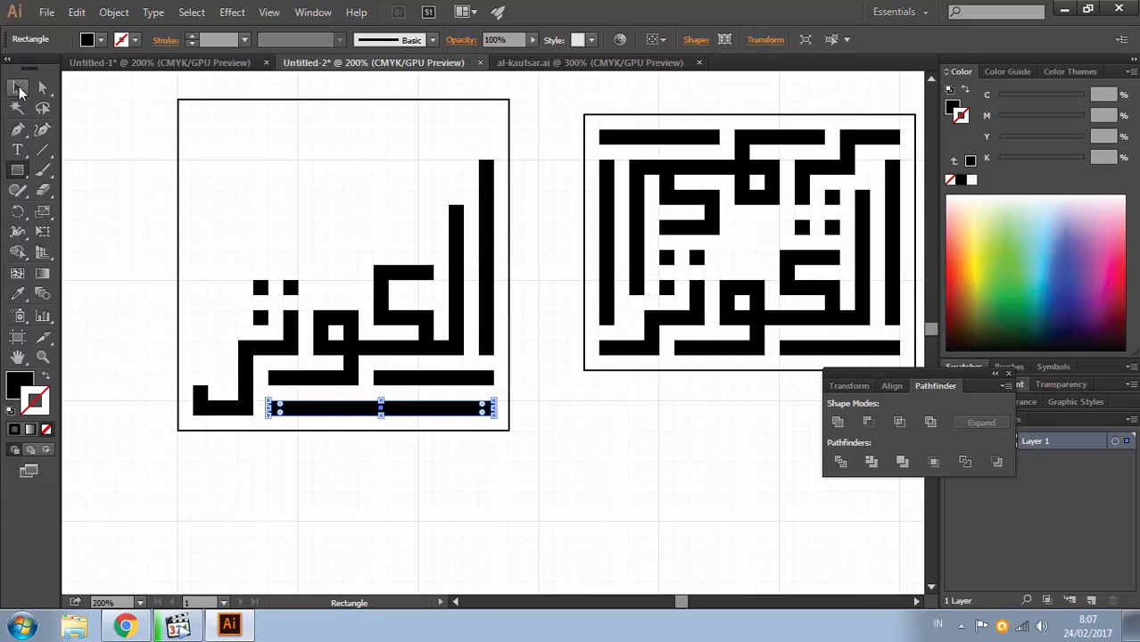
left_click(17, 86)
left_click(457, 174)
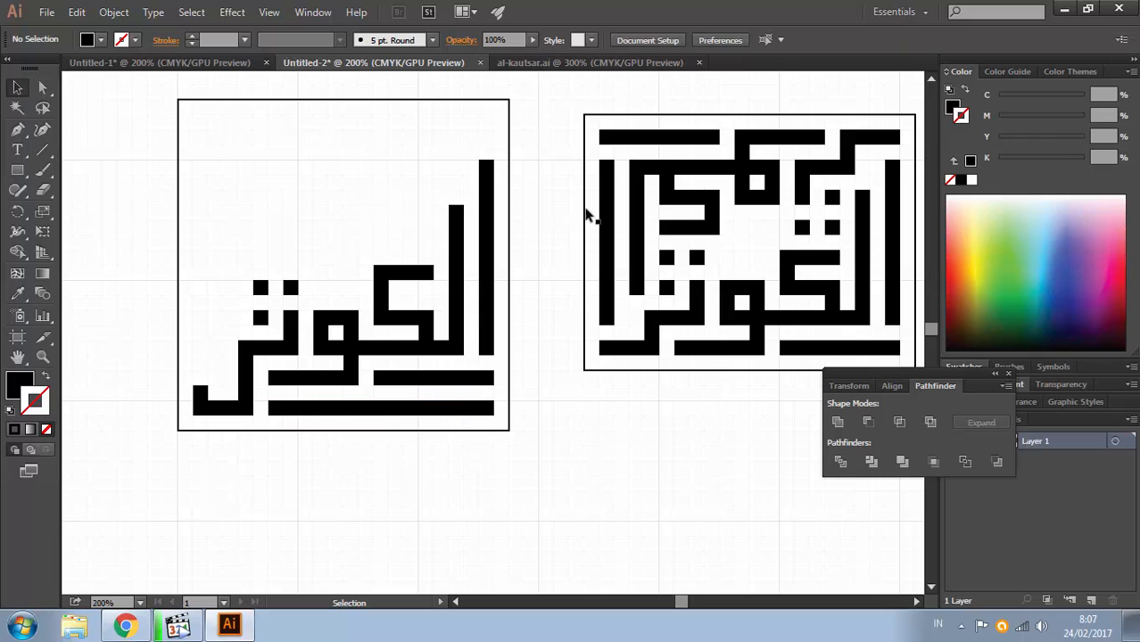
Step: Lock the square frame, and group all pieces of the upright word together with the new long bar
left_click_drag(195, 115, 326, 183)
left_click_drag(164, 88, 212, 127)
left_click(115, 12)
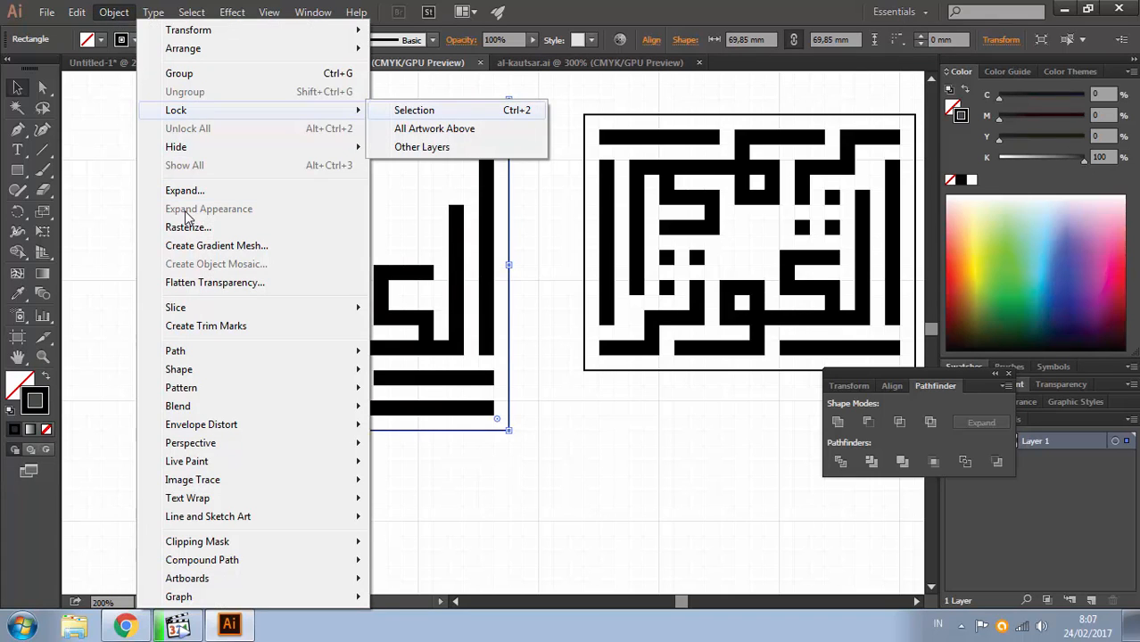
left_click(187, 218)
left_click_drag(196, 136, 498, 436)
right_click(487, 197)
left_click(529, 277)
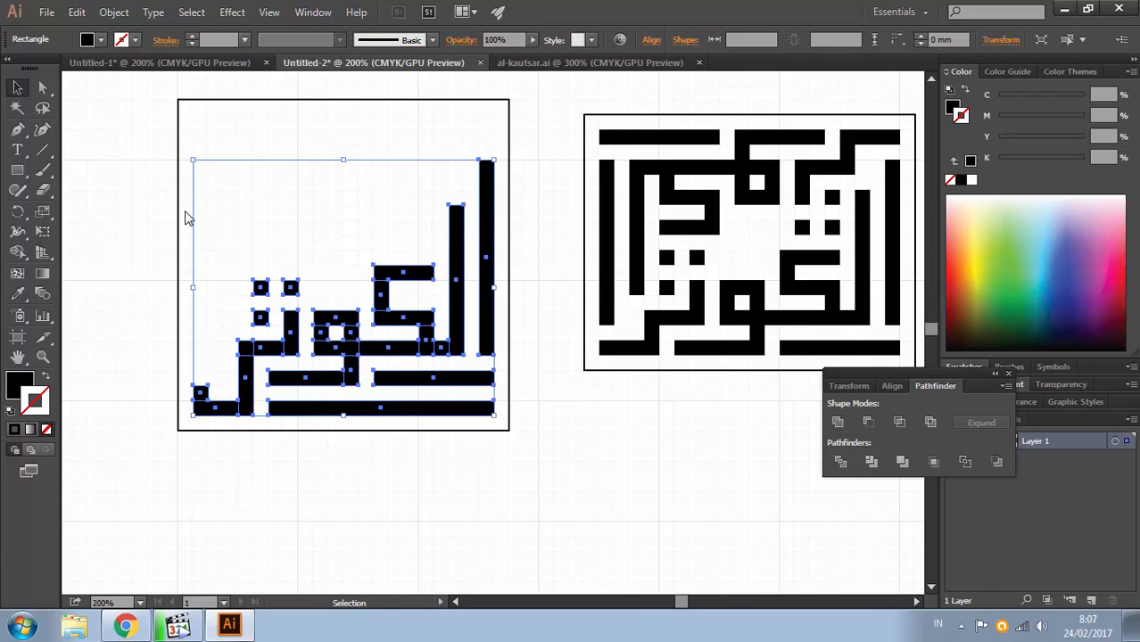
Step: Add a 180-degree rotated copy of the word with its long bar, interlocked one grid square below the frame's upper edge
left_click_drag(486, 259, 486, 214)
mouse_move(499, 109)
left_mouse_down()
mouse_move(532, 322)
mouse_move(139, 225)
mouse_move(212, 155)
mouse_move(501, 249)
mouse_move(460, 135)
mouse_move(501, 249)
left_mouse_up()
key("ctrl+z")
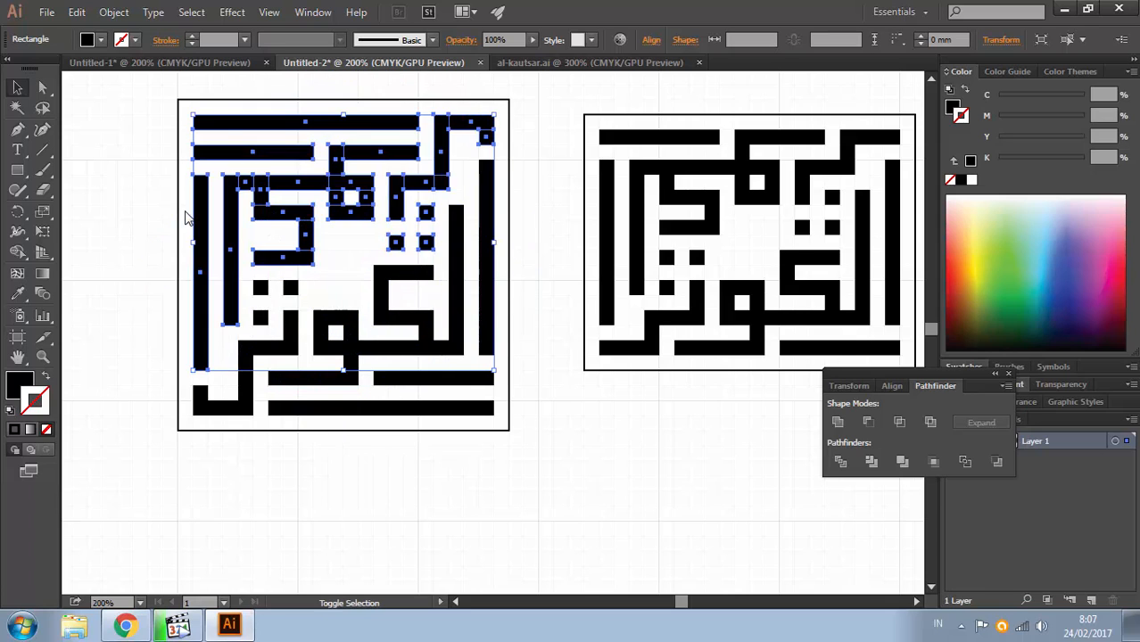
left_click(185, 217)
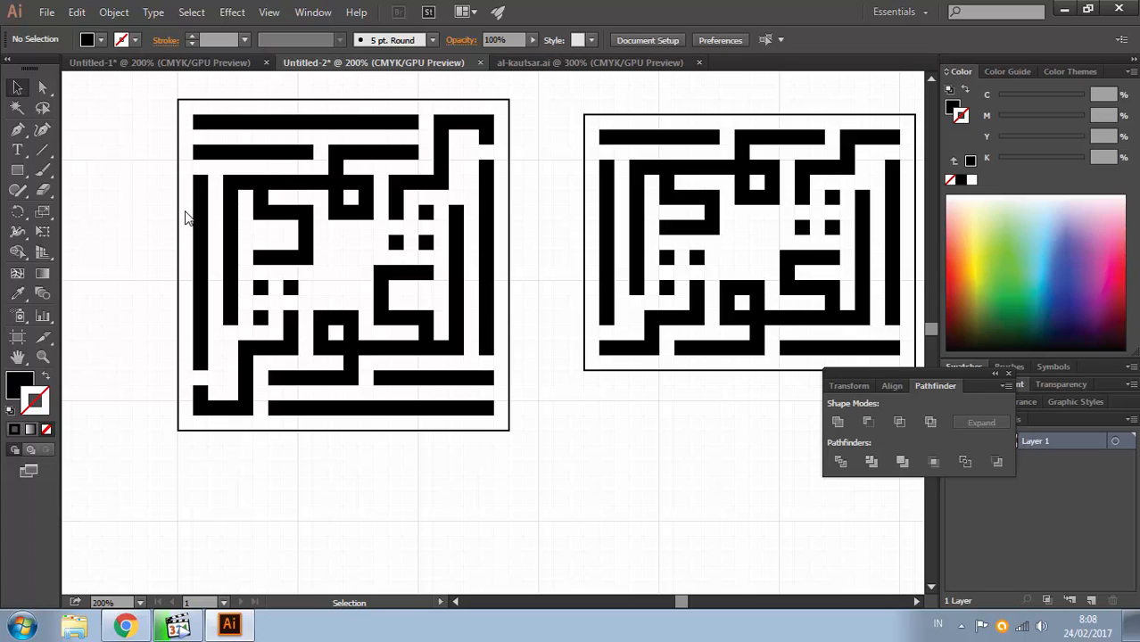
Step: Lower the upper arm of the upright word's kaf by one grid square, shortening its connecting stroke
key("a")
left_click_drag(368, 258, 437, 287)
key("Down")
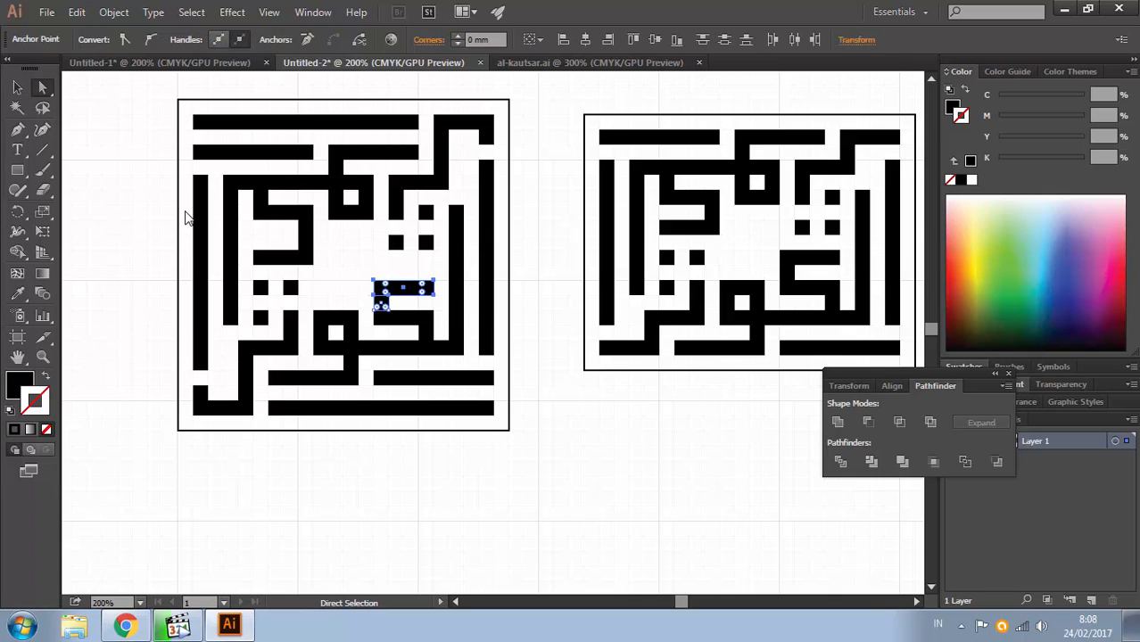
left_click(185, 212)
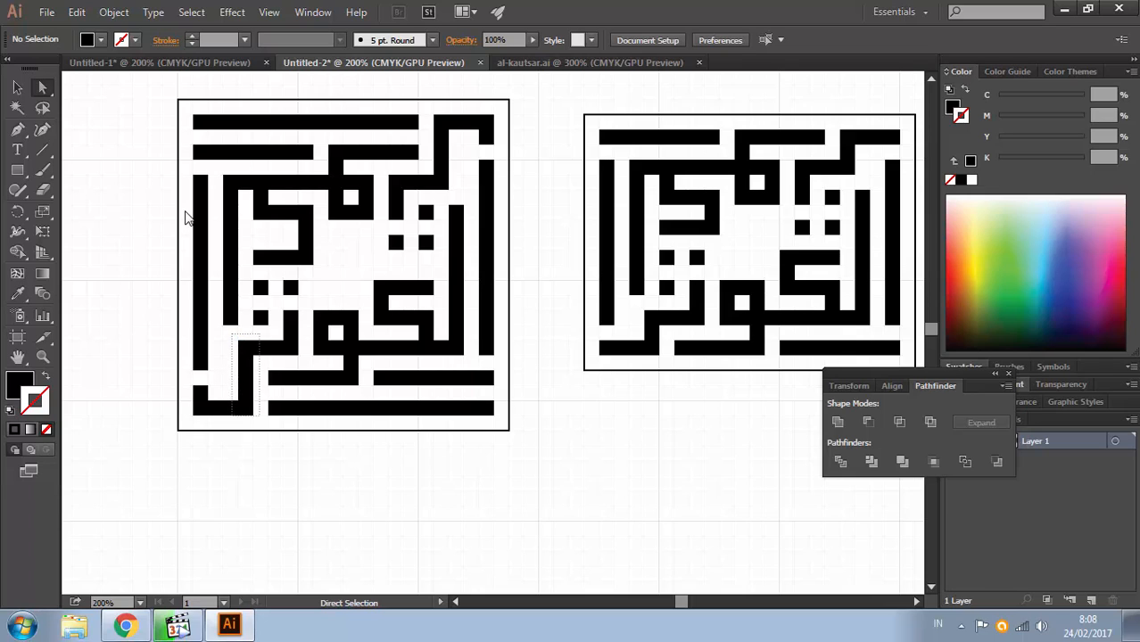
Step: Shift the upright word's ra stem one grid square left and extend the adjoining ends of the two bars beside it by one square
left_click(238, 341)
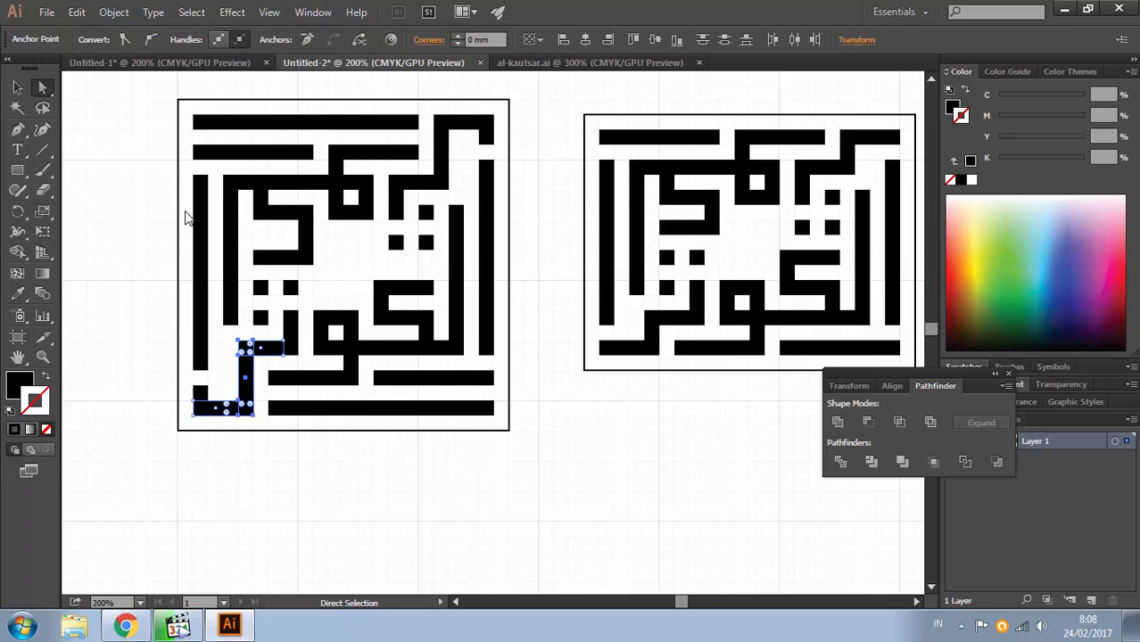
key("Left")
left_click_drag(255, 361, 277, 418)
key("Left")
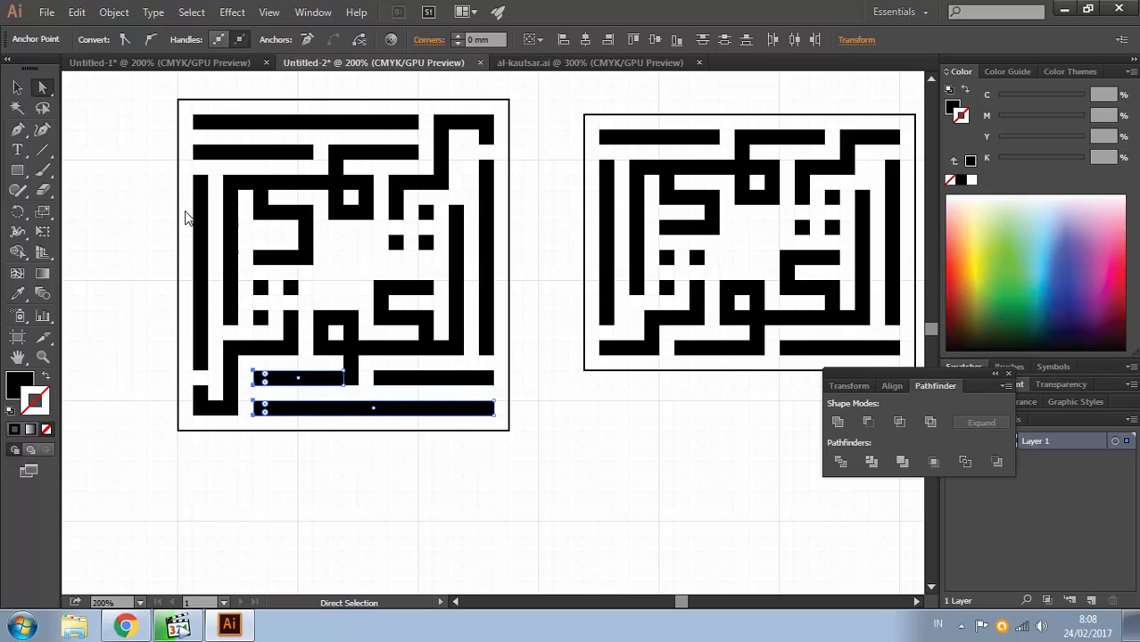
left_click(187, 219)
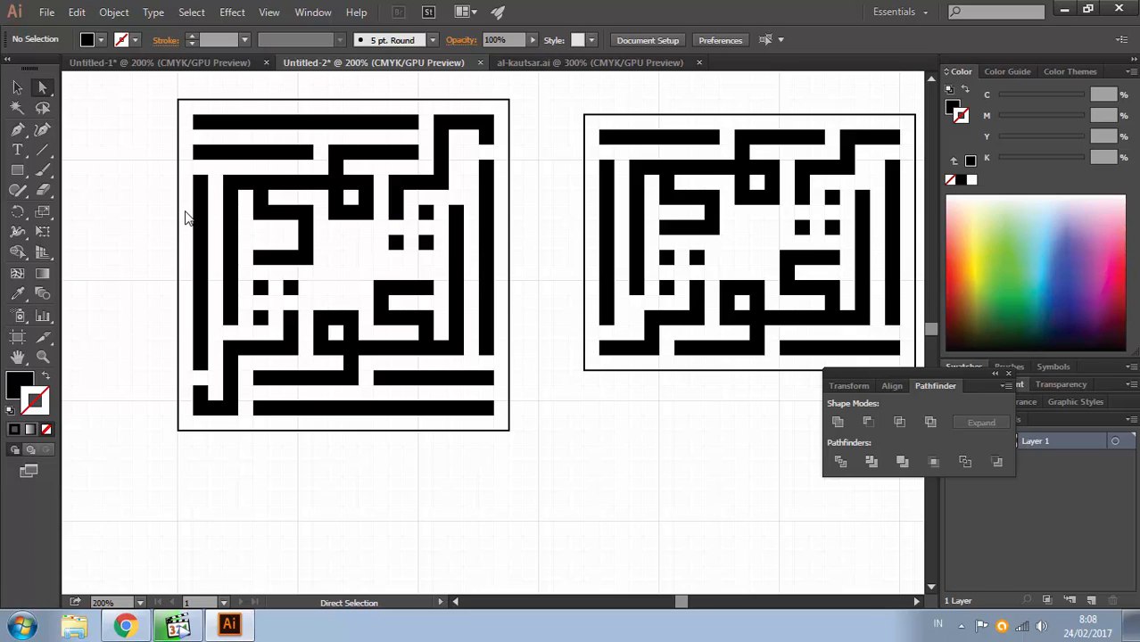
Step: Delete the outdated rotated copy in the square frame and select the modified upright word
key("v")
key("ctrl+z")
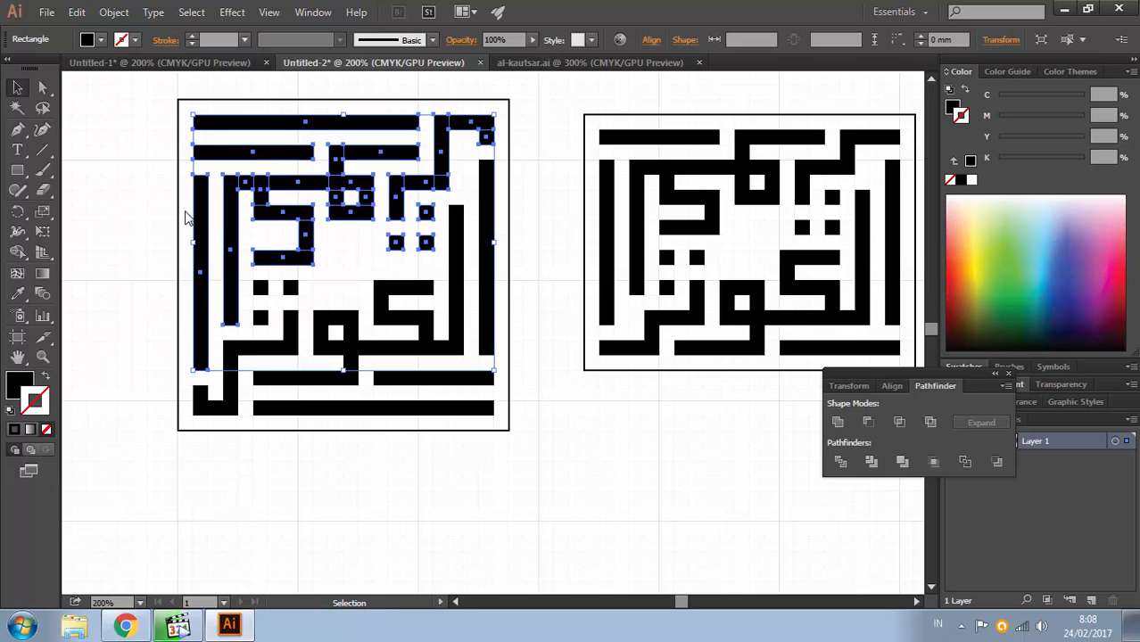
key("Delete")
key("ctrl+a")
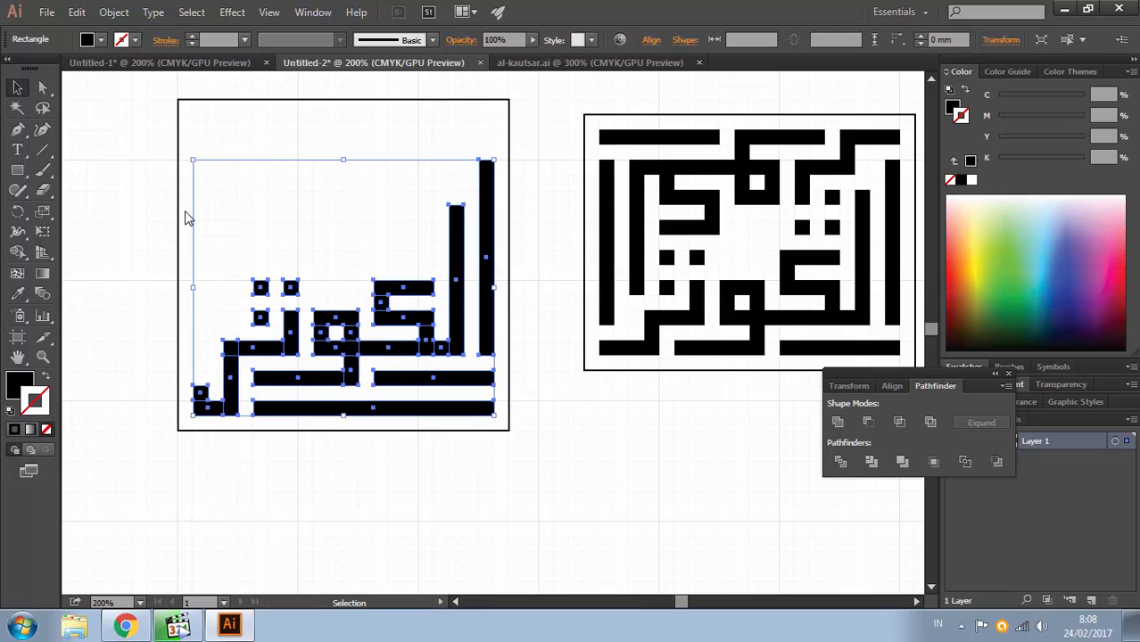
Step: Add a 180-degree rotated copy of the modified word, interlocked with the original one grid square below the frame's upper edge
left_click(187, 218)
key("ctrl+a")
key("alt+shift+Up")
key("alt+shift+Up")
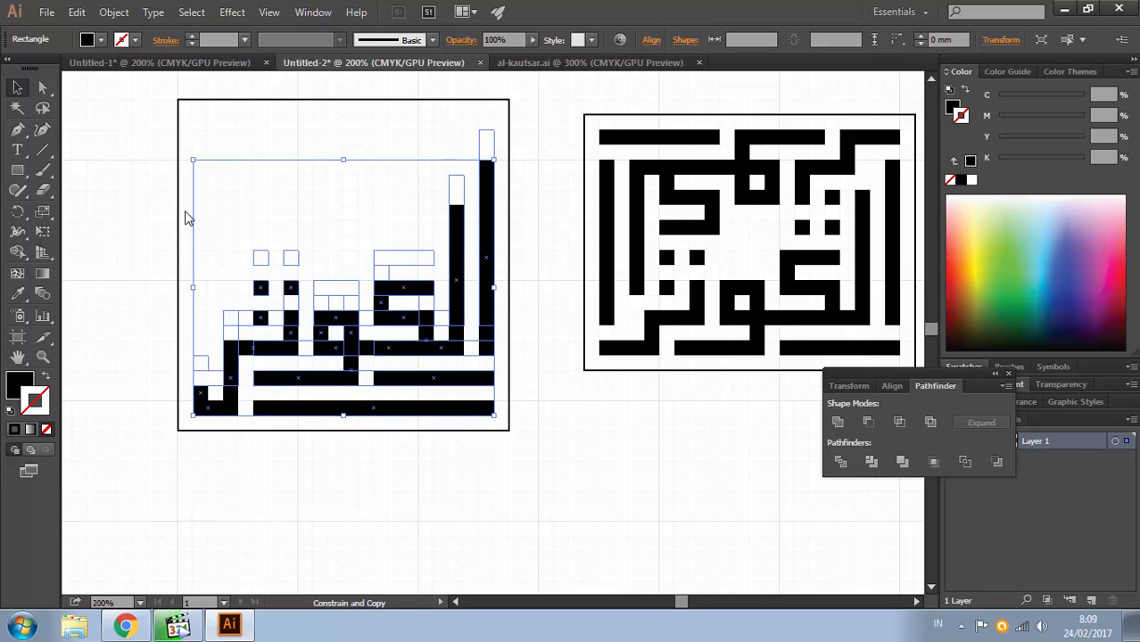
key("alt+shift+Up")
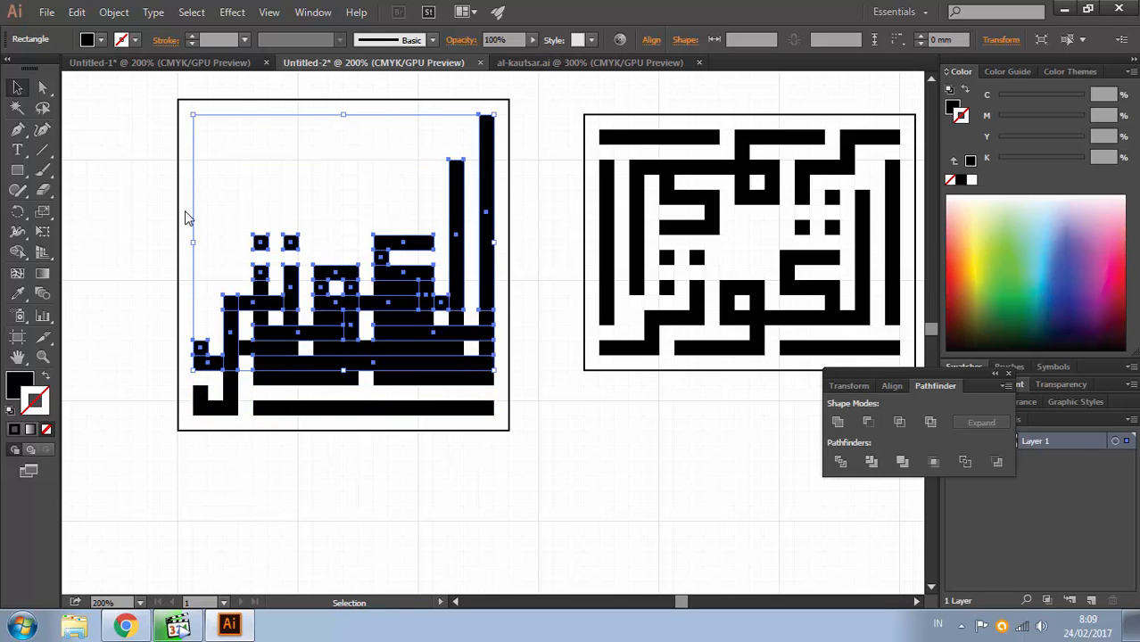
key("alt+shift+Up")
key("alt+shift+Up")
key("alt+shift+Up")
key("alt+shift+Up")
key("alt+shift+Up")
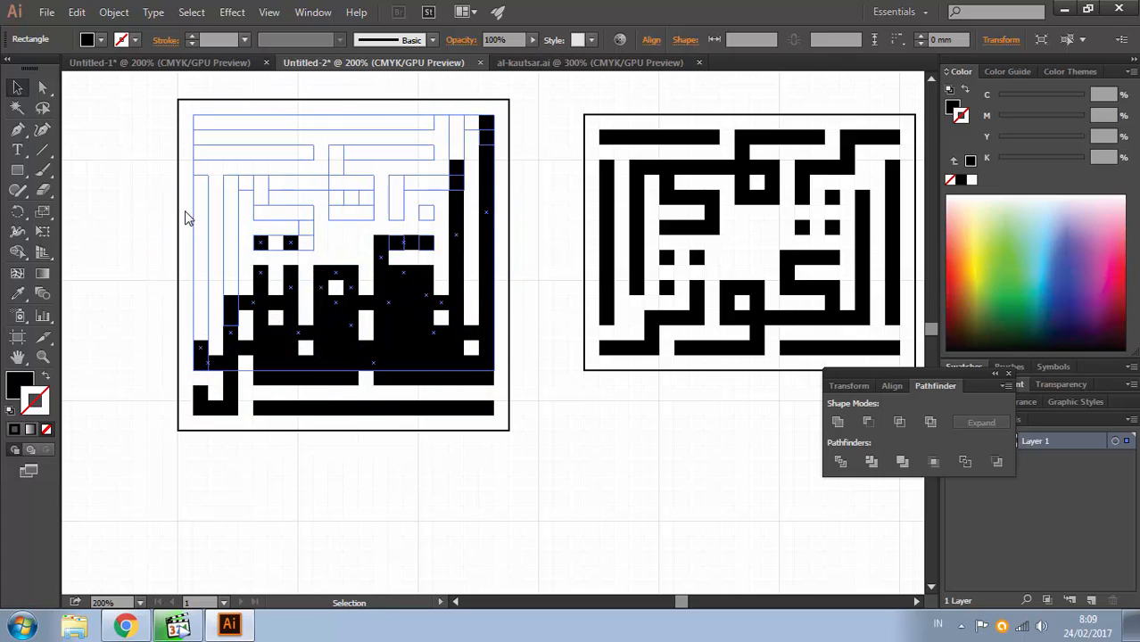
left_click(185, 217)
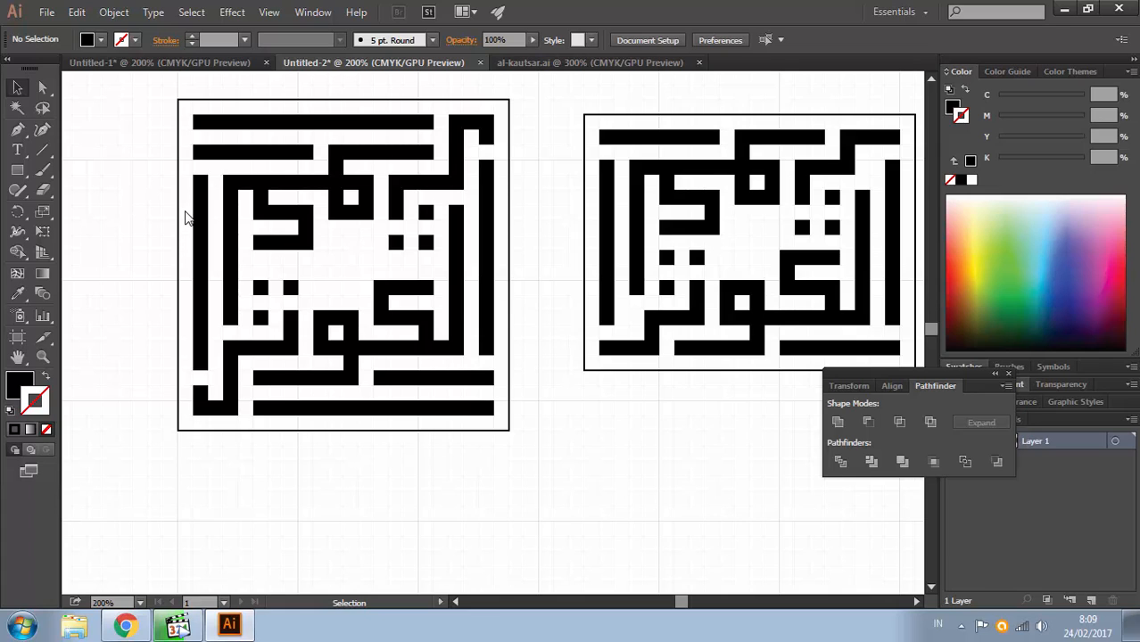
Step: Draw two black filler bars, three by one grid squares, above the upright word's waw and below the rotated copy's waw
key("m")
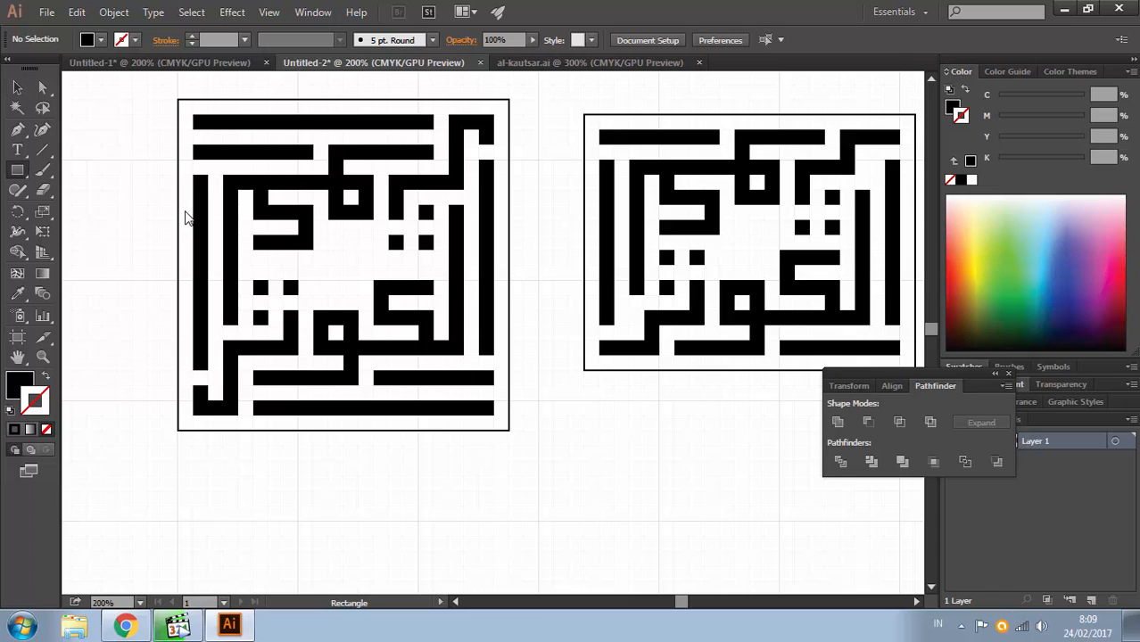
mouse_move(310, 280)
left_mouse_down()
mouse_move(330, 296)
mouse_move(361, 296)
left_mouse_up()
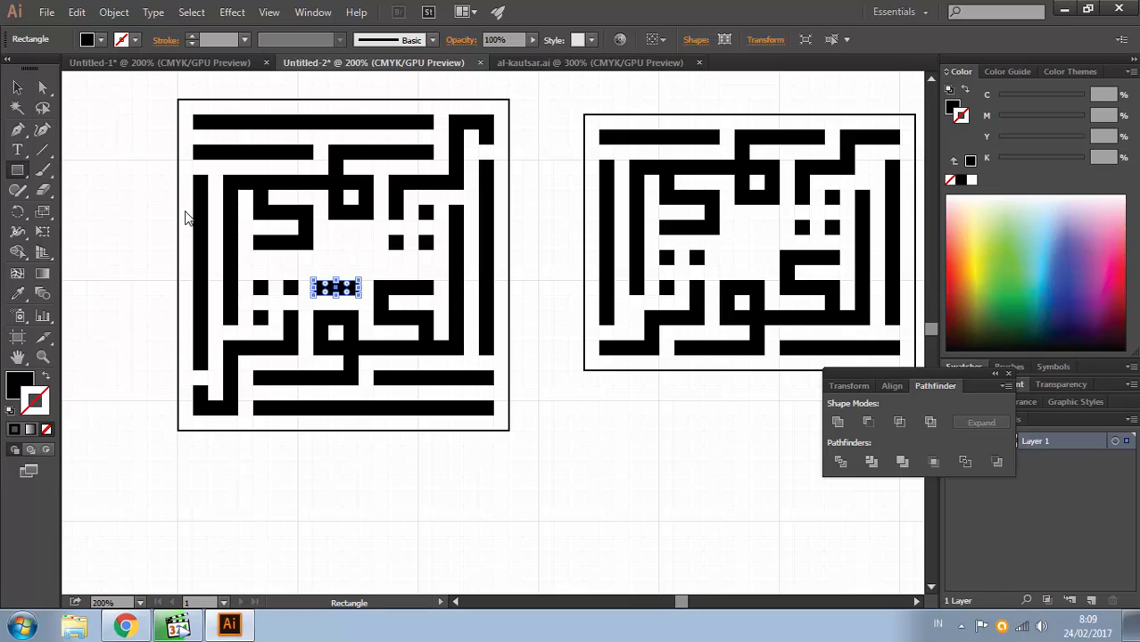
left_click_drag(326, 233, 376, 253)
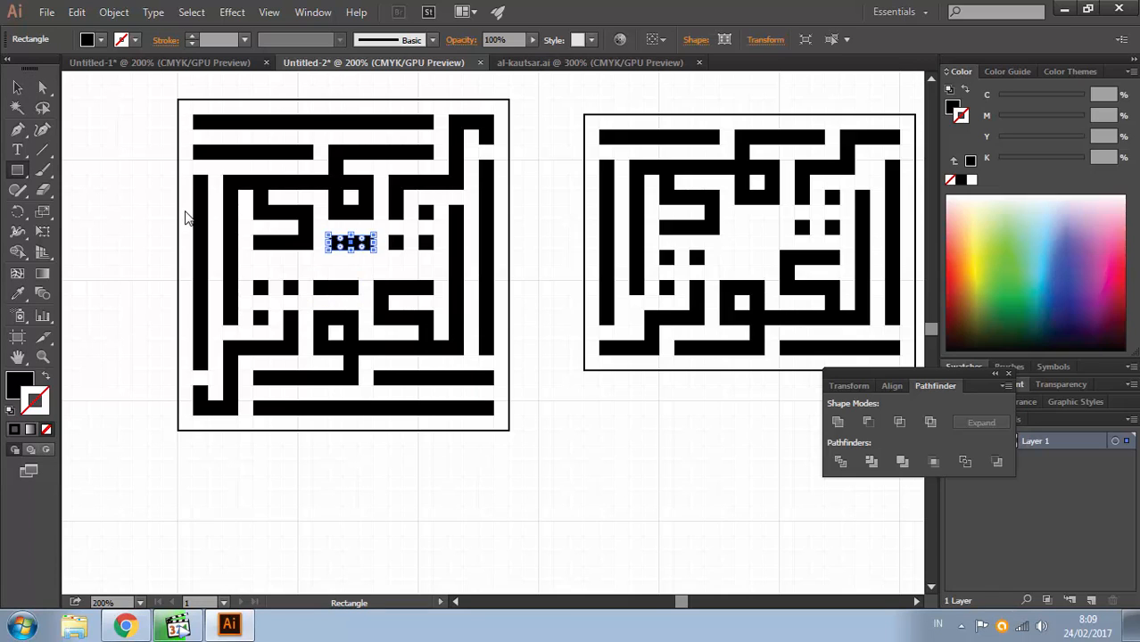
key("v")
left_click(186, 218)
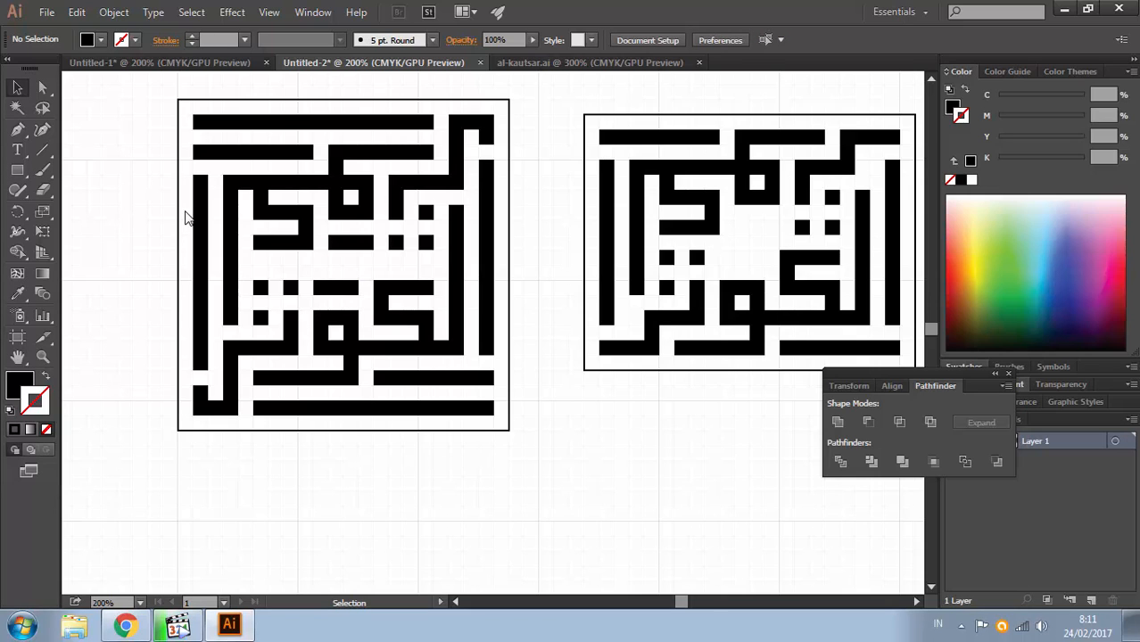
left_click(402, 260, "ctrl+alt")
left_click_drag(402, 260, 207, 155)
left_click(185, 212, "ctrl")
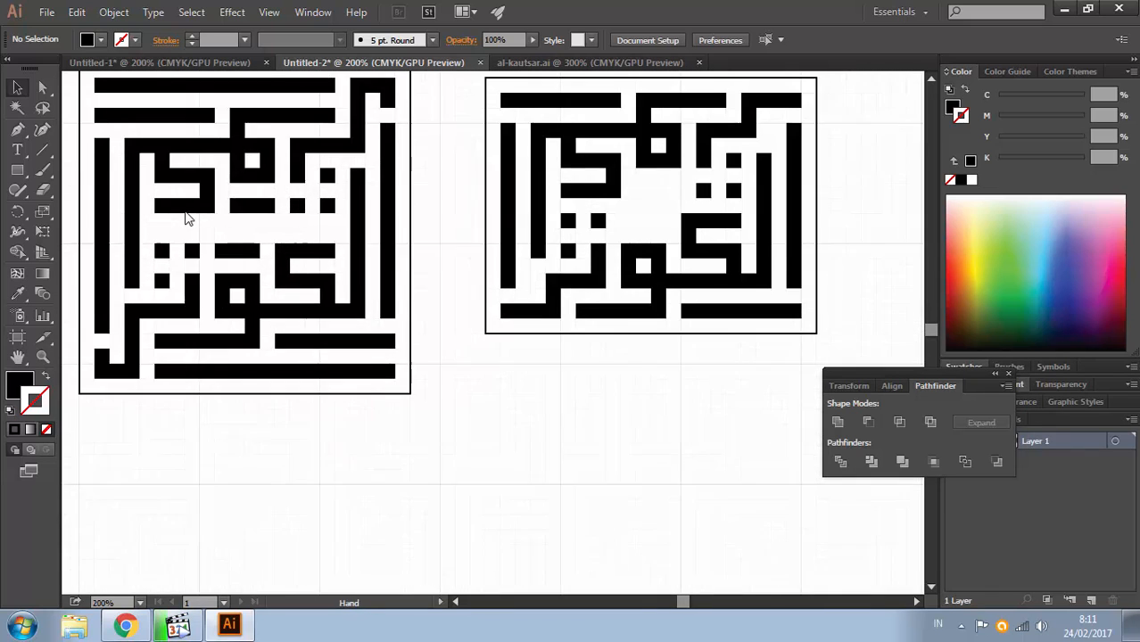
left_click_drag(185, 211, 190, 258)
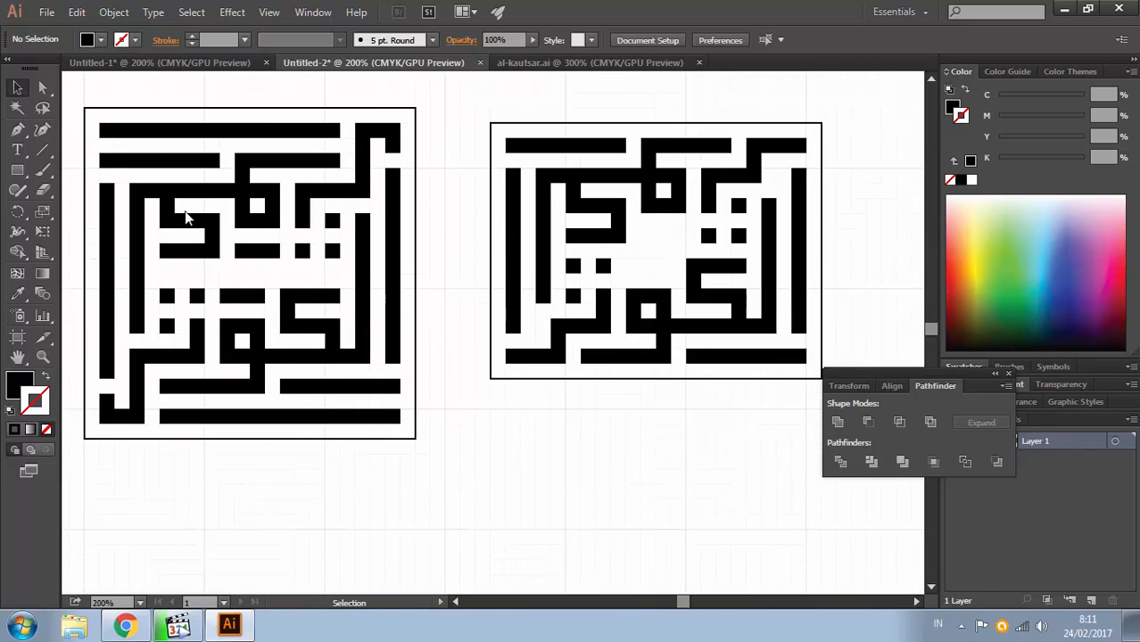
left_click_drag(185, 217, 214, 191)
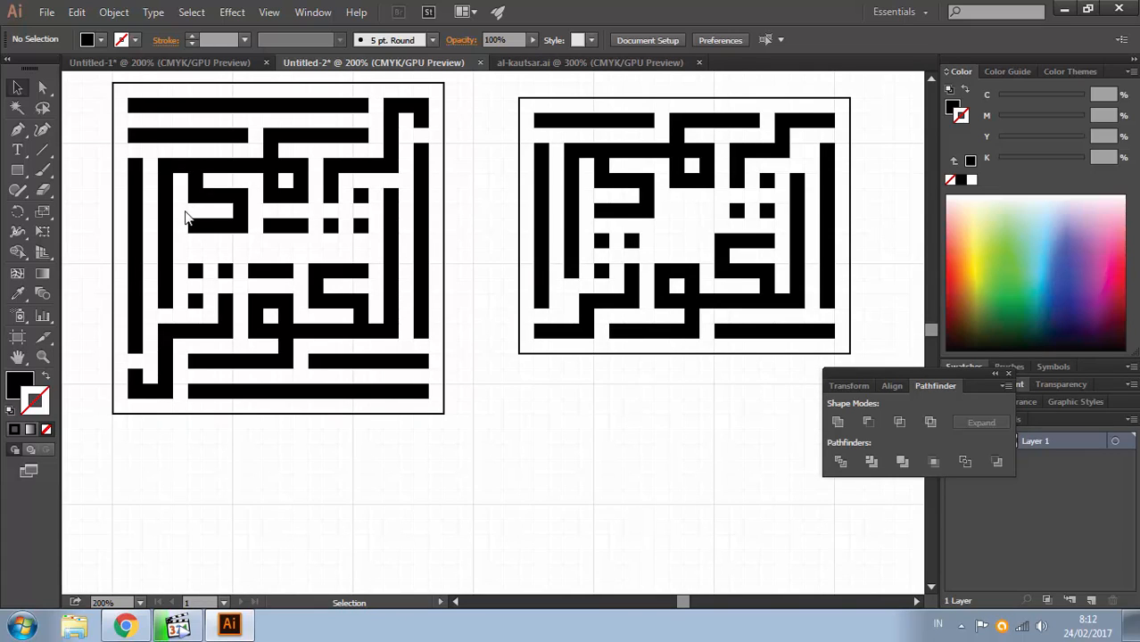
left_click_drag(185, 217, 177, 232)
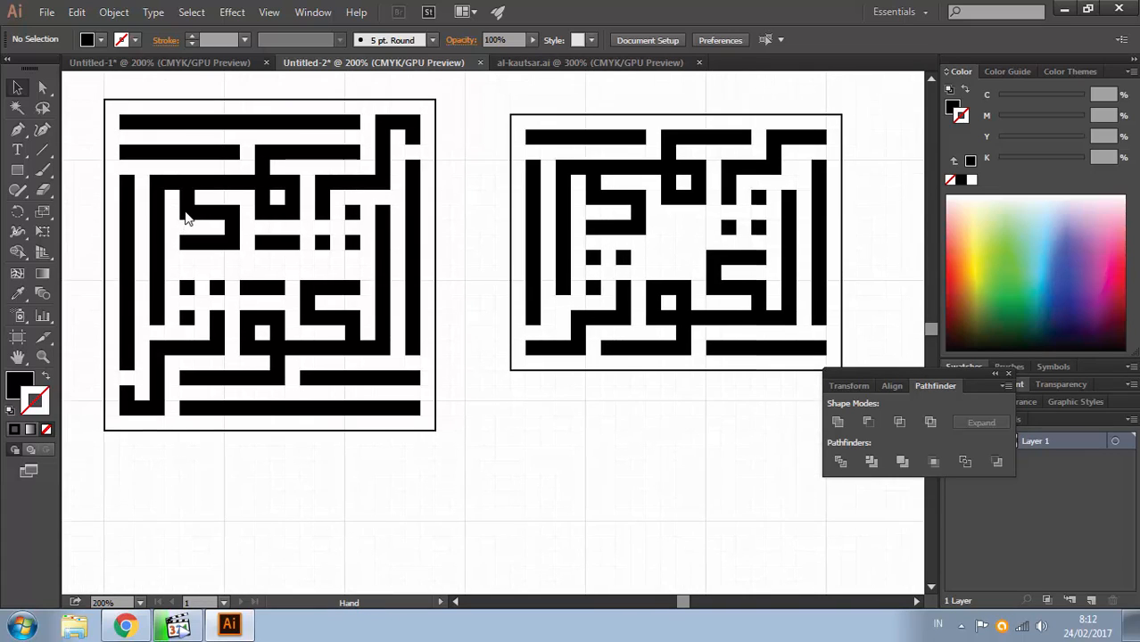
Step: Copy the smaller framed Kufic design, including its frame, from the Untitled-1 document and paste it into Untitled-2
left_click(169, 62)
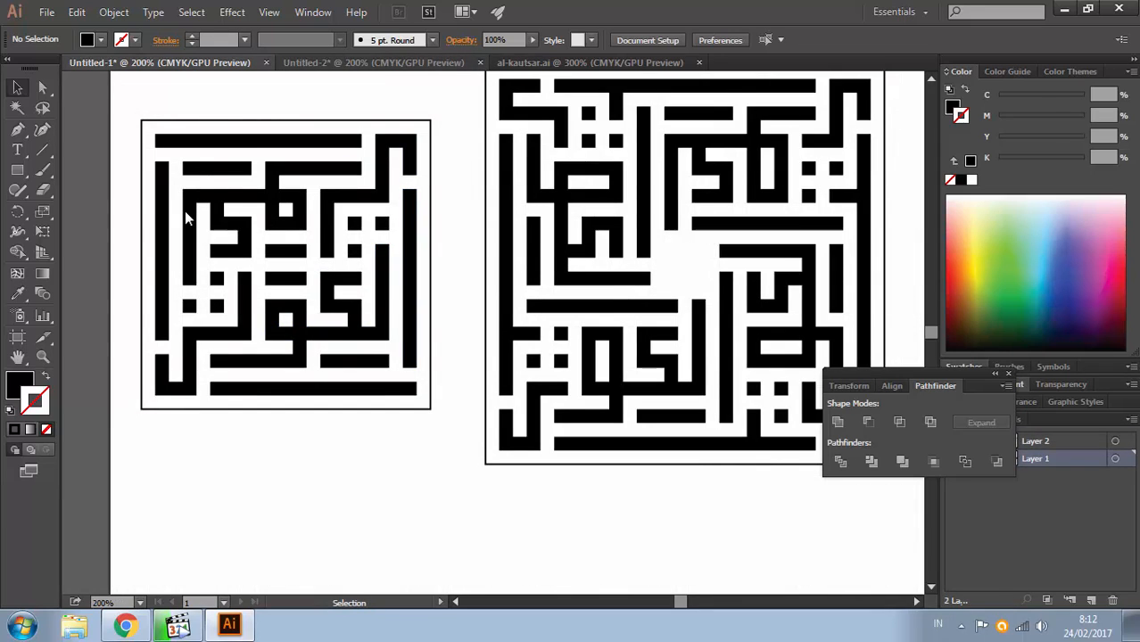
left_click(379, 63)
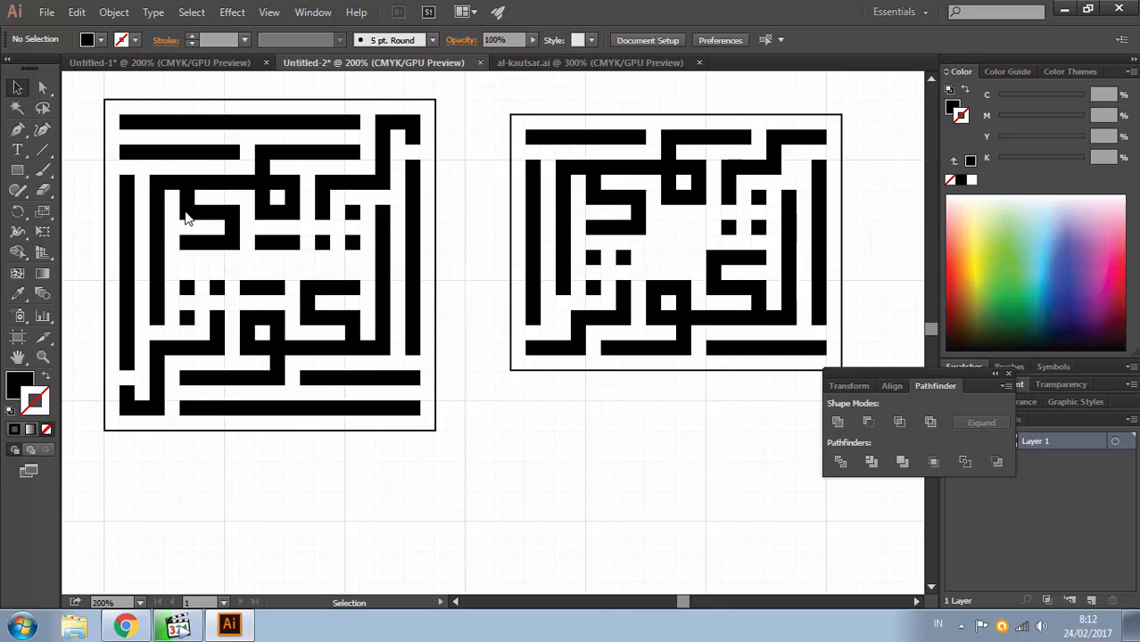
key("ctrl+z")
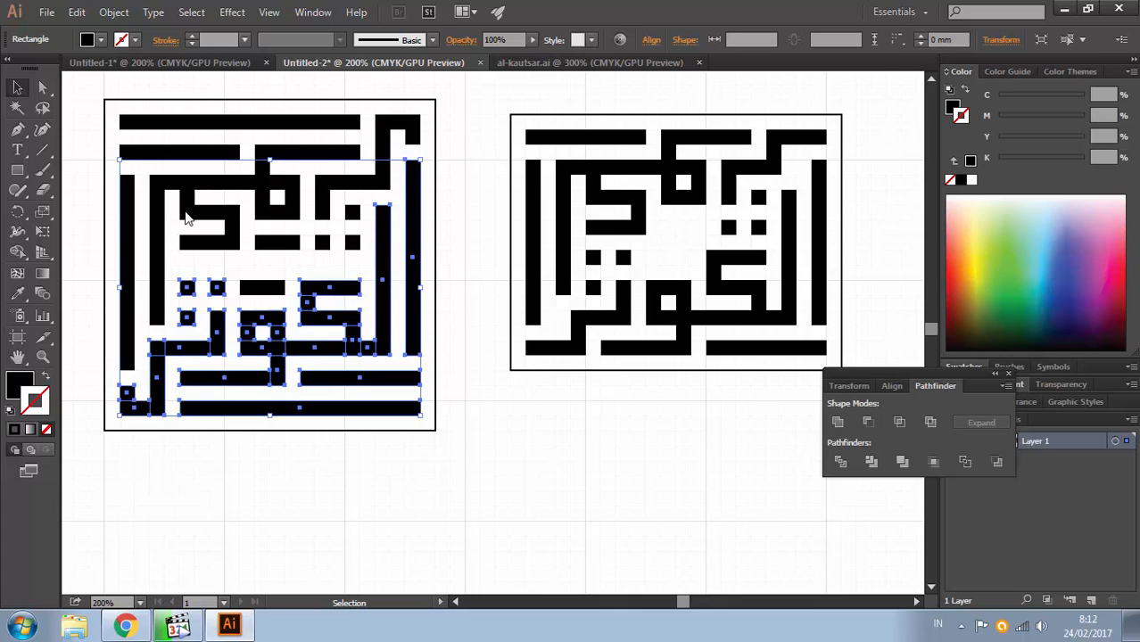
key("ctrl+Tab")
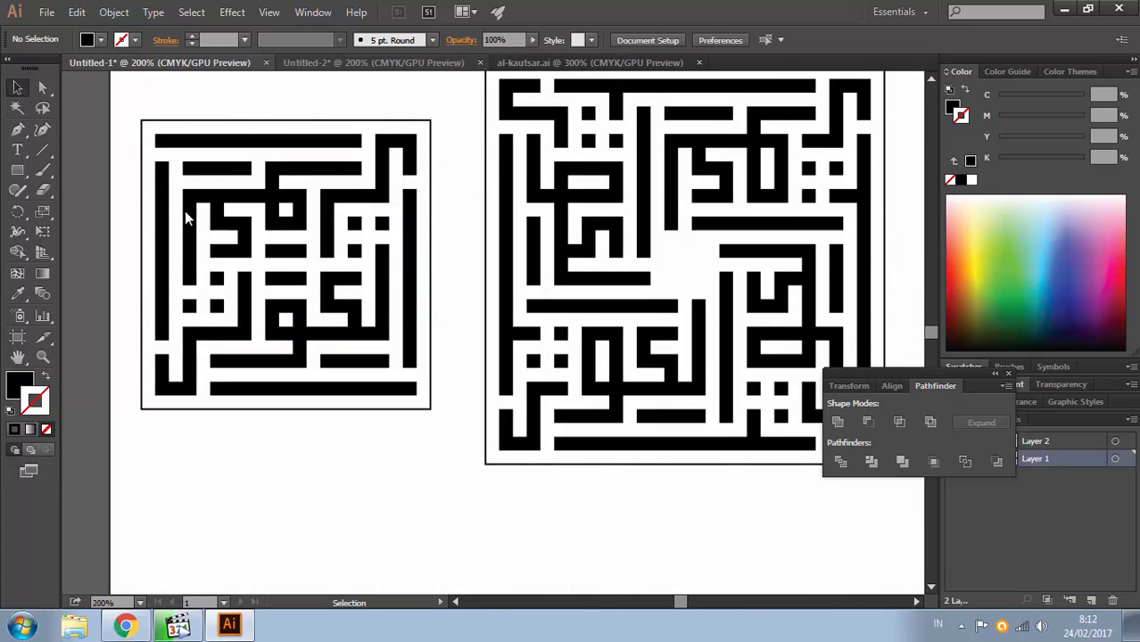
left_click_drag(130, 105, 440, 443)
key("ctrl+c")
key("ctrl+Tab")
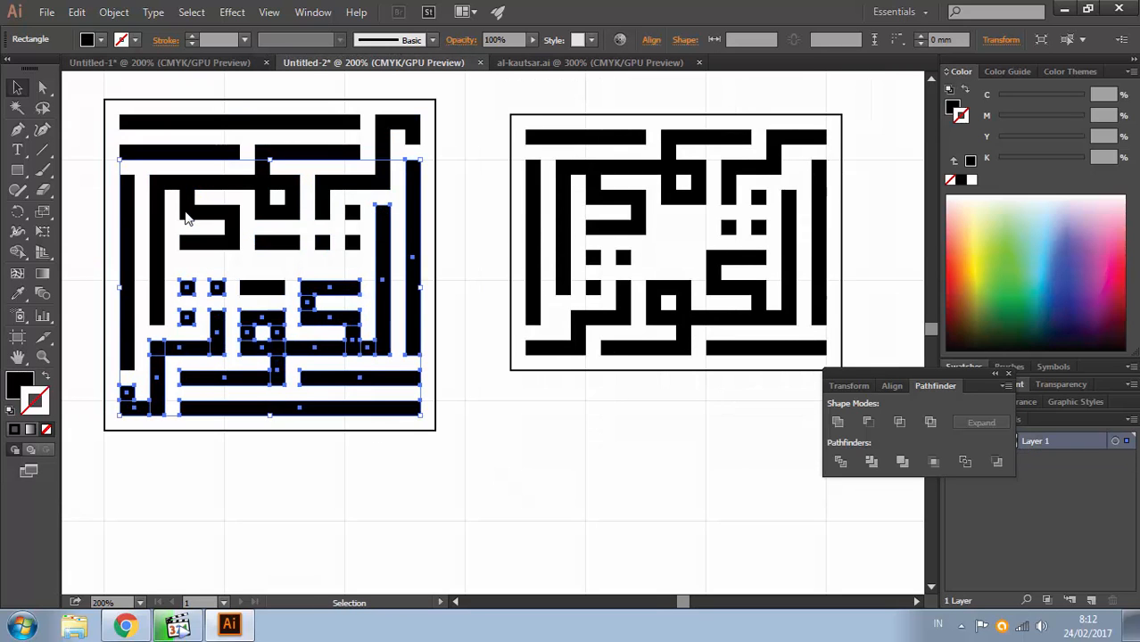
key("ctrl+v")
left_click_drag(492, 331, 591, 285)
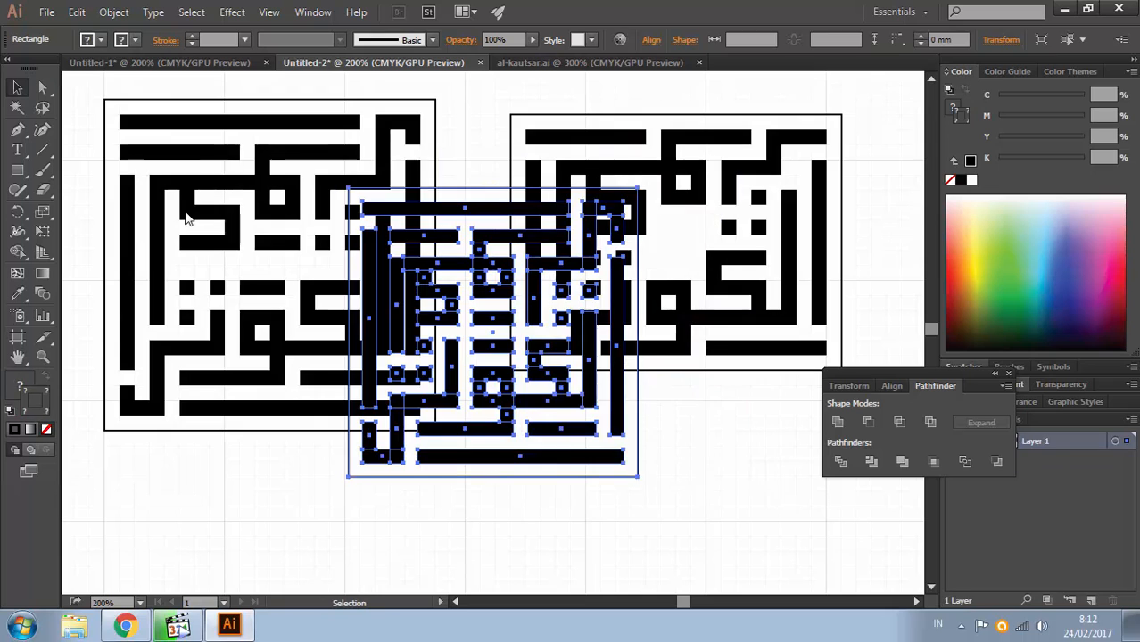
left_click(499, 535)
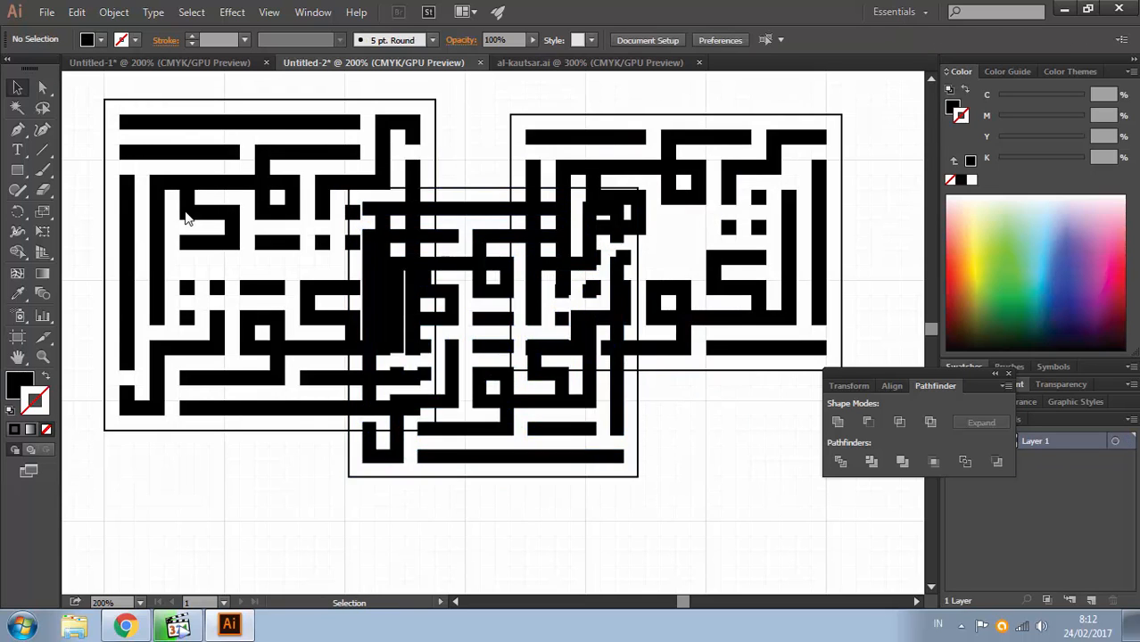
Step: Place the smaller square design beside the large square one, and the rectangular design directly beneath the smaller square, without overlaps
mouse_move(492, 318)
left_mouse_down()
mouse_move(594, 259)
mouse_move(609, 230)
left_mouse_up()
left_click(773, 151)
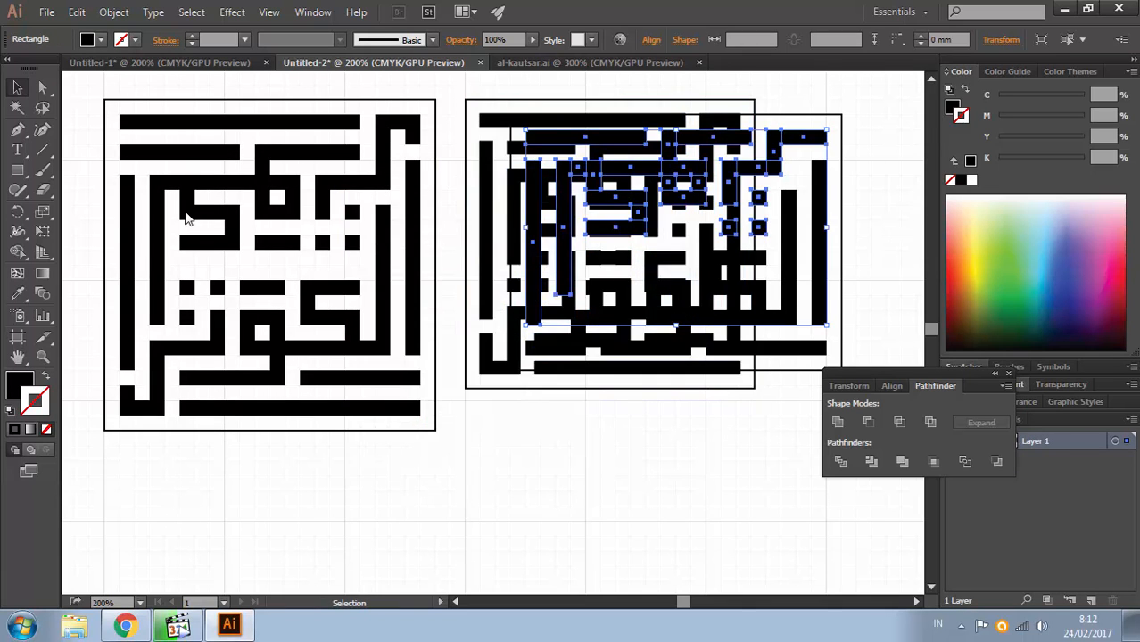
left_click(499, 535)
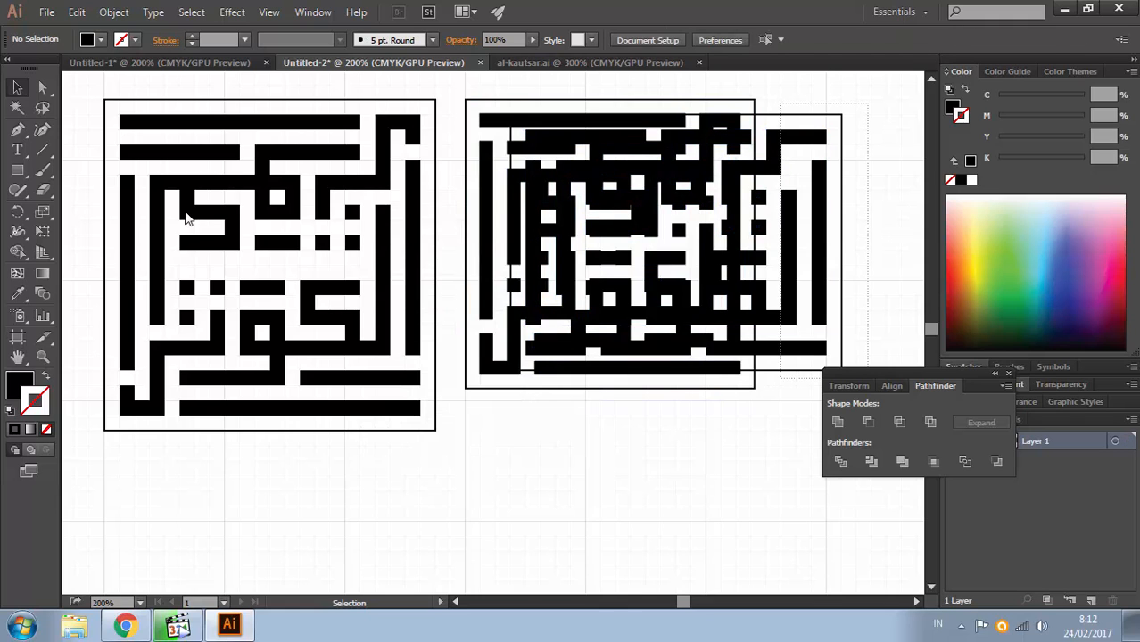
left_click(773, 151)
mouse_move(773, 151)
left_mouse_down()
mouse_move(818, 151)
mouse_move(712, 414)
mouse_move(730, 439)
left_mouse_up()
left_click(848, 268)
left_click_drag(848, 268, 676, 132)
key("ctrl+minus")
left_click_drag(185, 217, 245, 246)
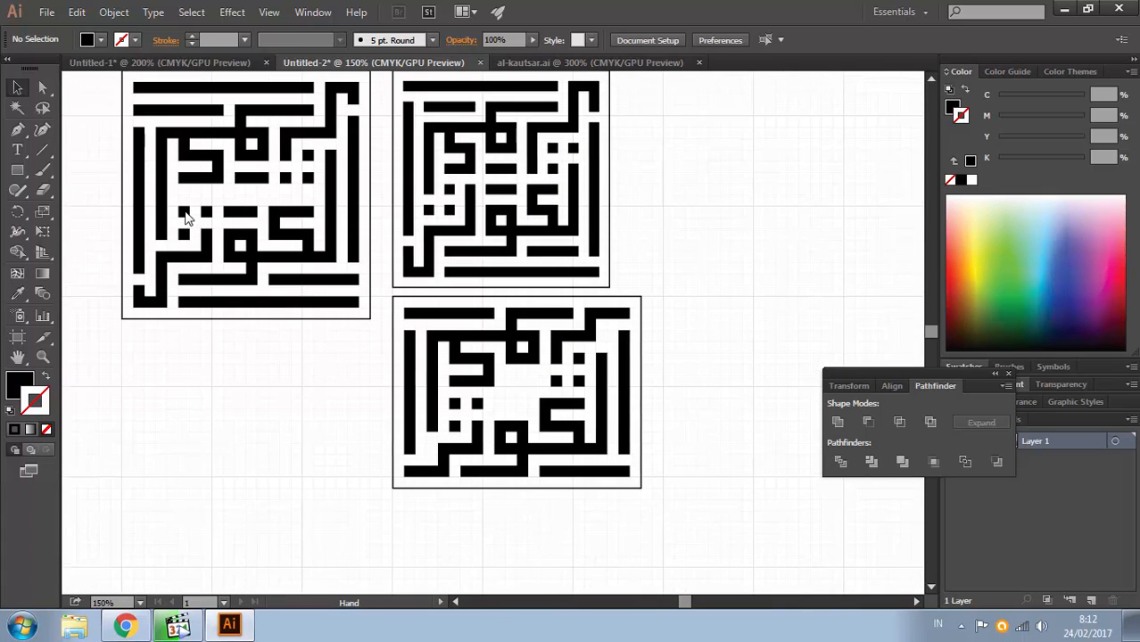
left_click_drag(184, 216, 270, 255)
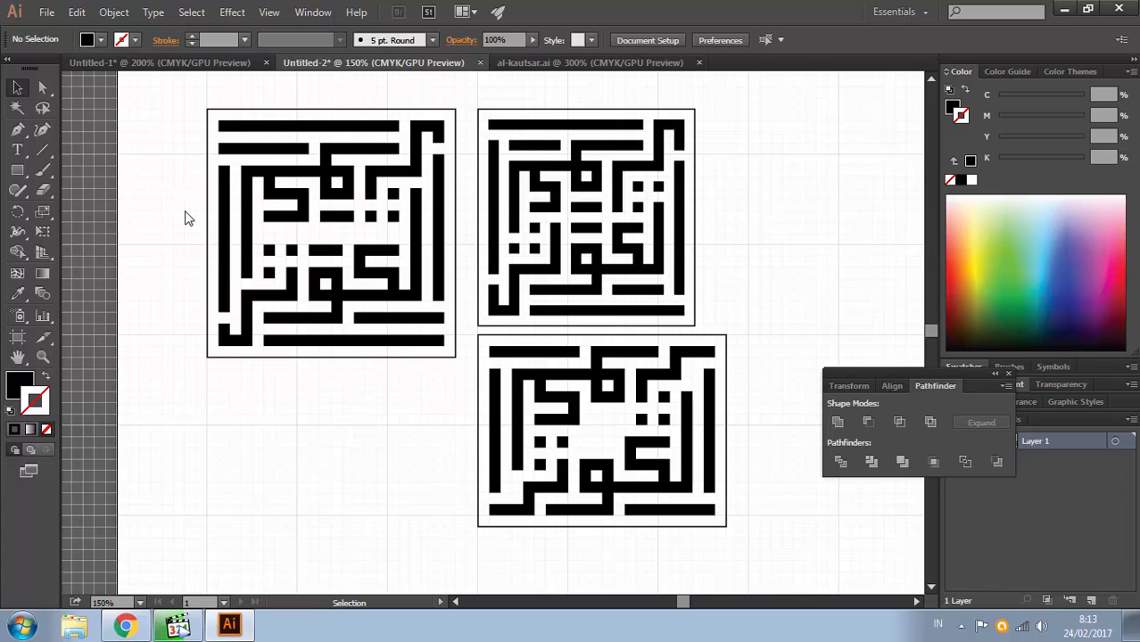
Step: Shorten the two lowest horizontal bars of the large square design by two grid squares at their right ends
key("a")
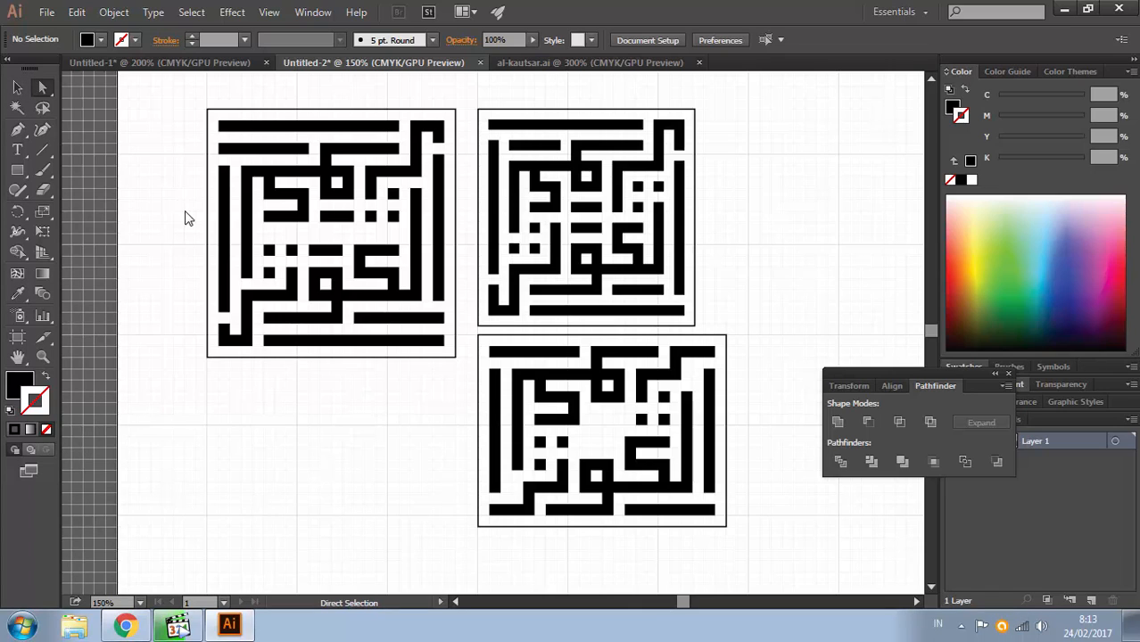
mouse_move(446, 309)
left_mouse_down()
mouse_move(432, 354)
mouse_move(432, 340)
left_mouse_up()
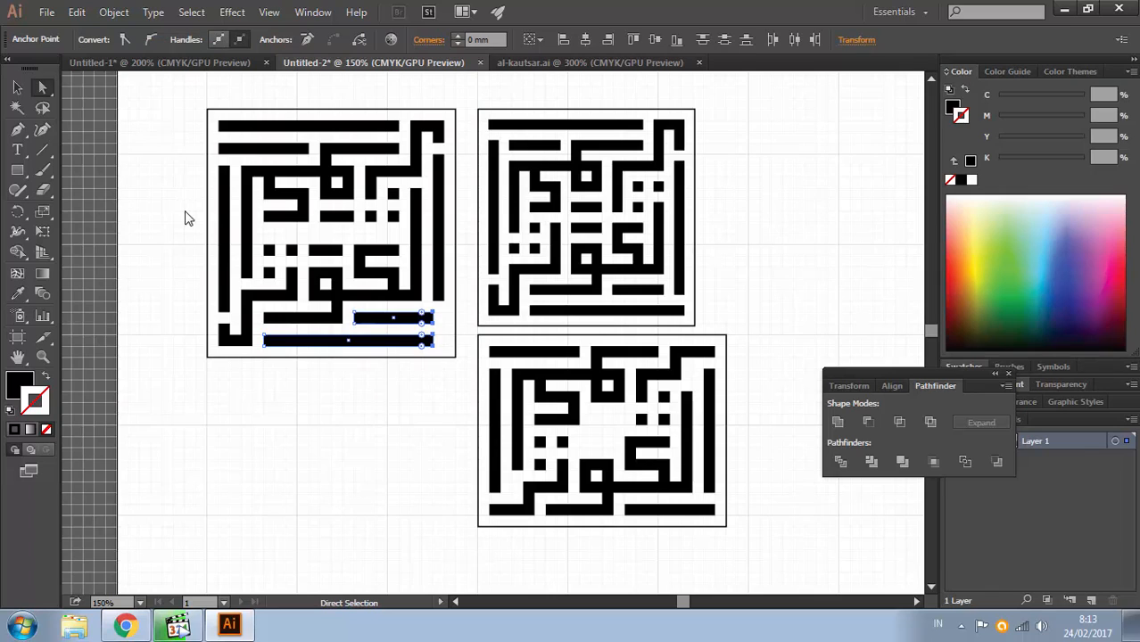
key("Left")
Step: Extend the large square design's outer right vertical bar four grid squares down, level with the lowest horizontal bar
left_click_drag(428, 291, 449, 310)
key("Down")
key("Down")
key("Down")
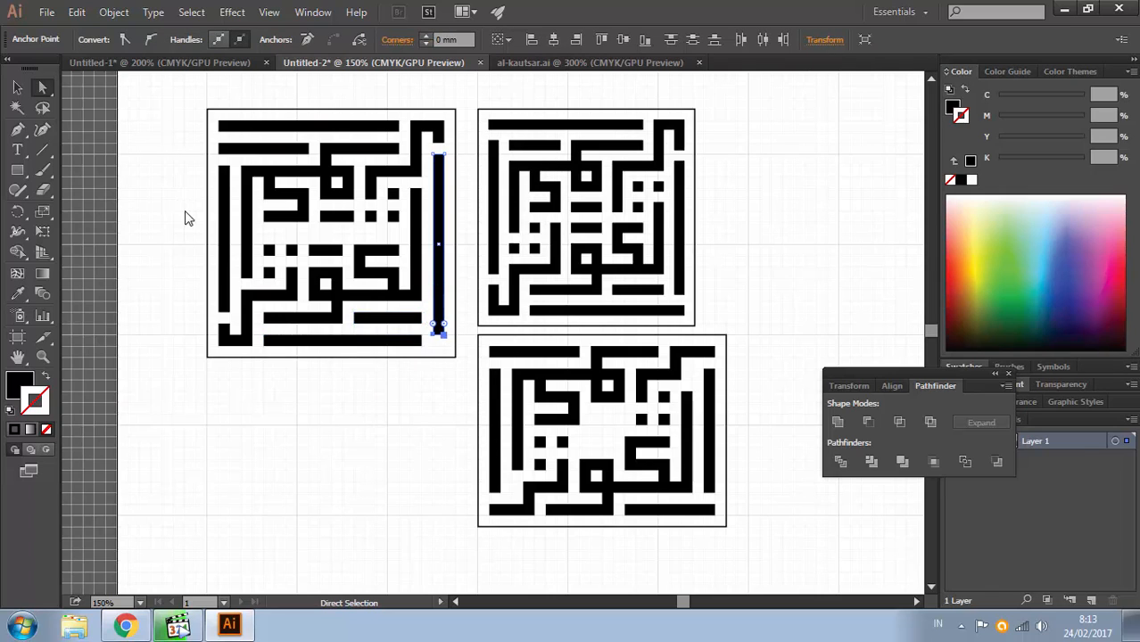
key("Down")
key("Down")
key("Down")
left_click(187, 218)
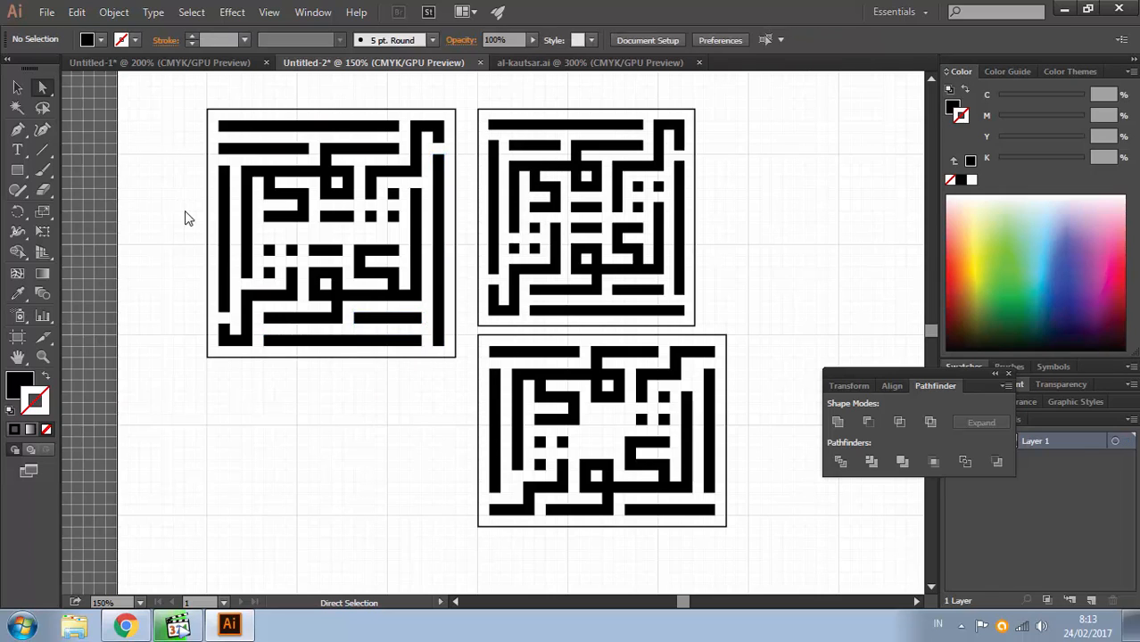
Step: Shorten the large square design's two uppermost bars by two grid squares at their left ends and extend its outer left vertical bar four squares up
left_click_drag(214, 113, 233, 173)
key("Right")
key("Right")
key("Up")
key("Up")
key("Up")
key("Up")
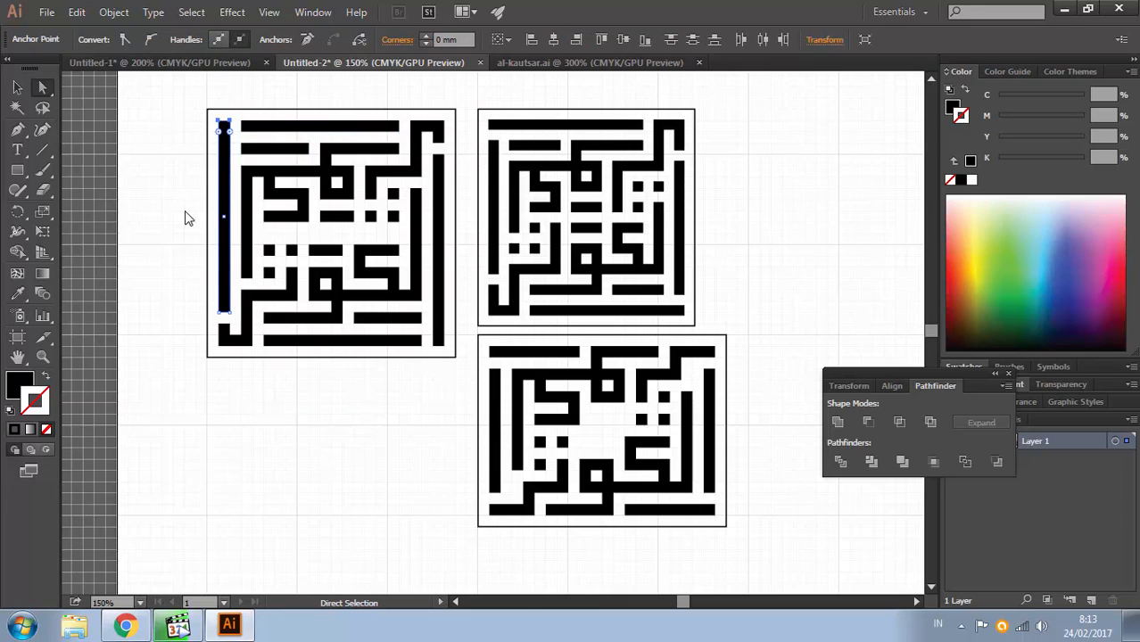
left_click(186, 218)
scroll(187, 219, "right", 3)
scroll(187, 219, "down", 1)
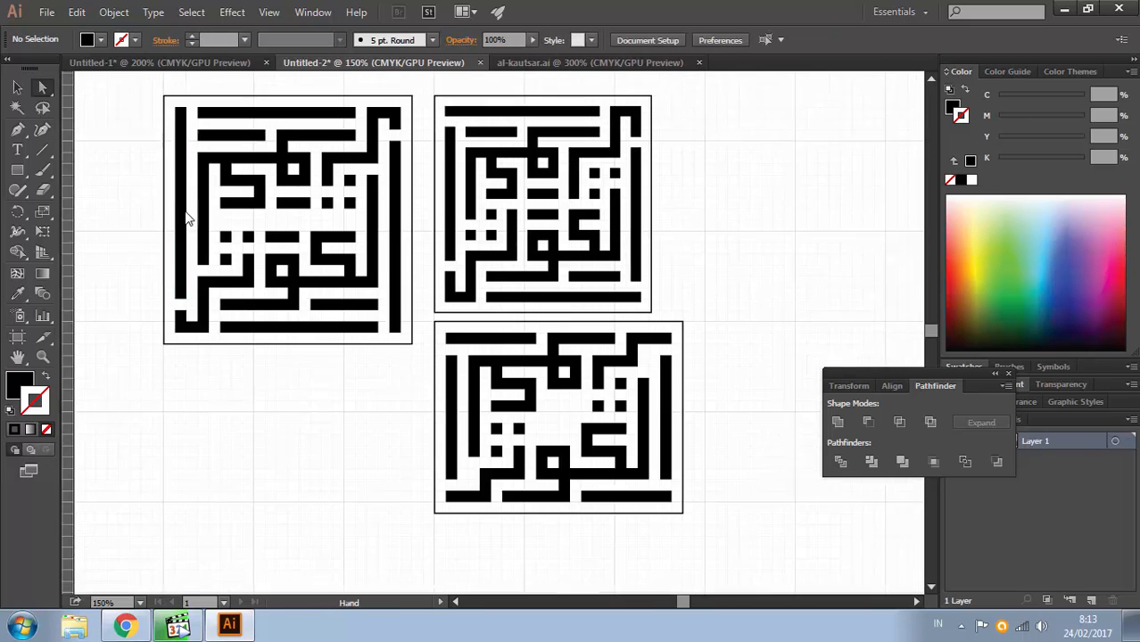
key("v")
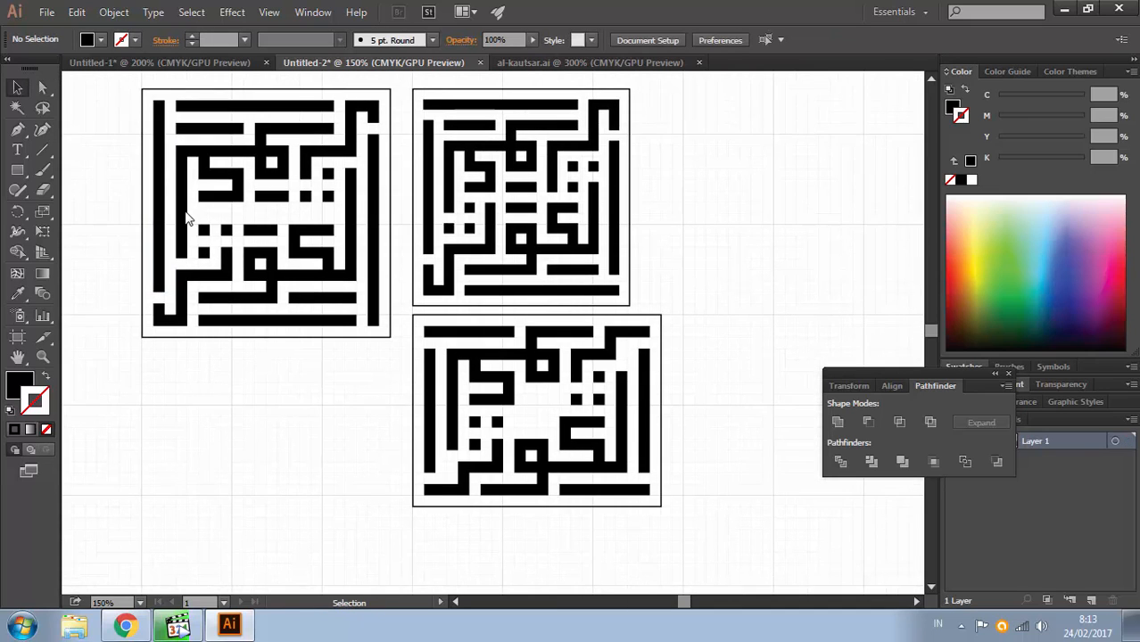
scroll(187, 218, "right", 3)
scroll(186, 218, "down", 1)
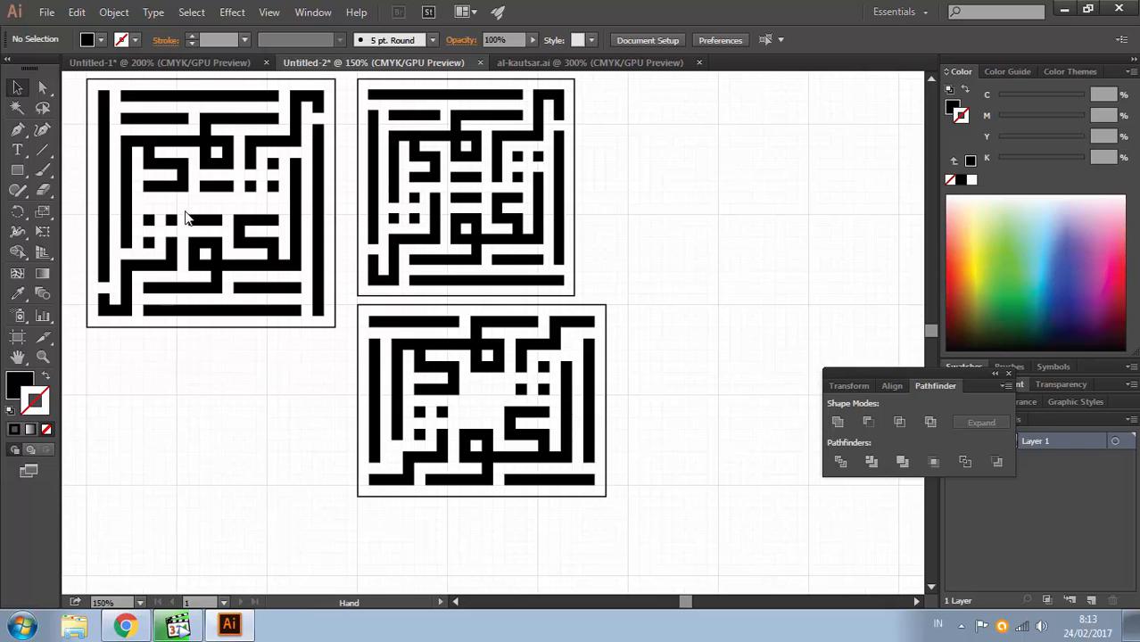
scroll(186, 217, "up", 1)
scroll(186, 218, "left", 4)
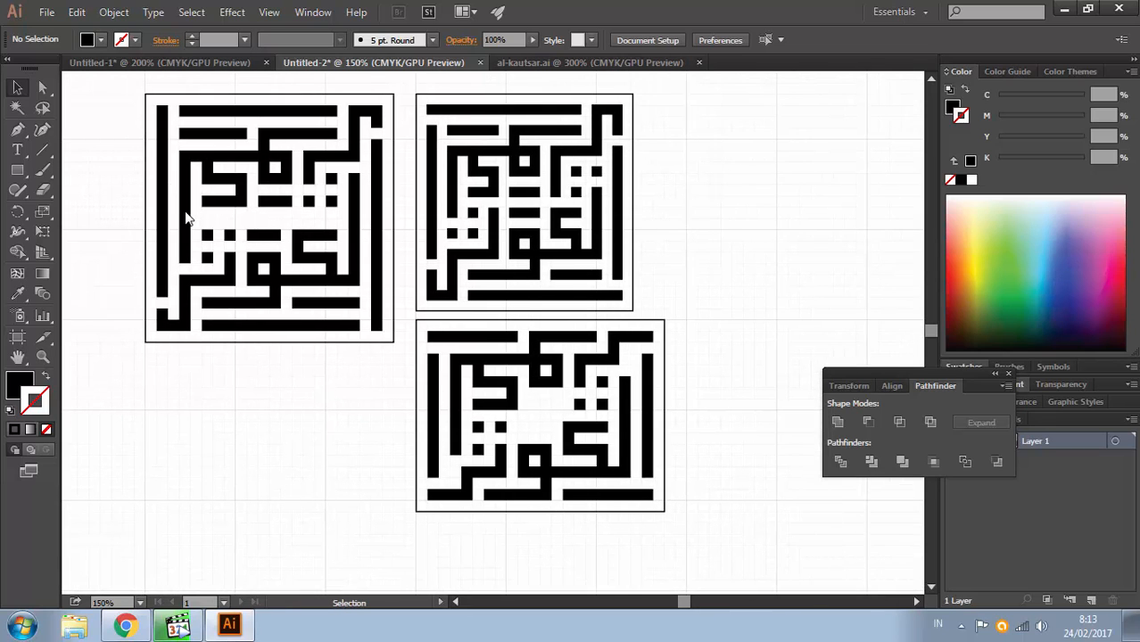
key("ctrl+z")
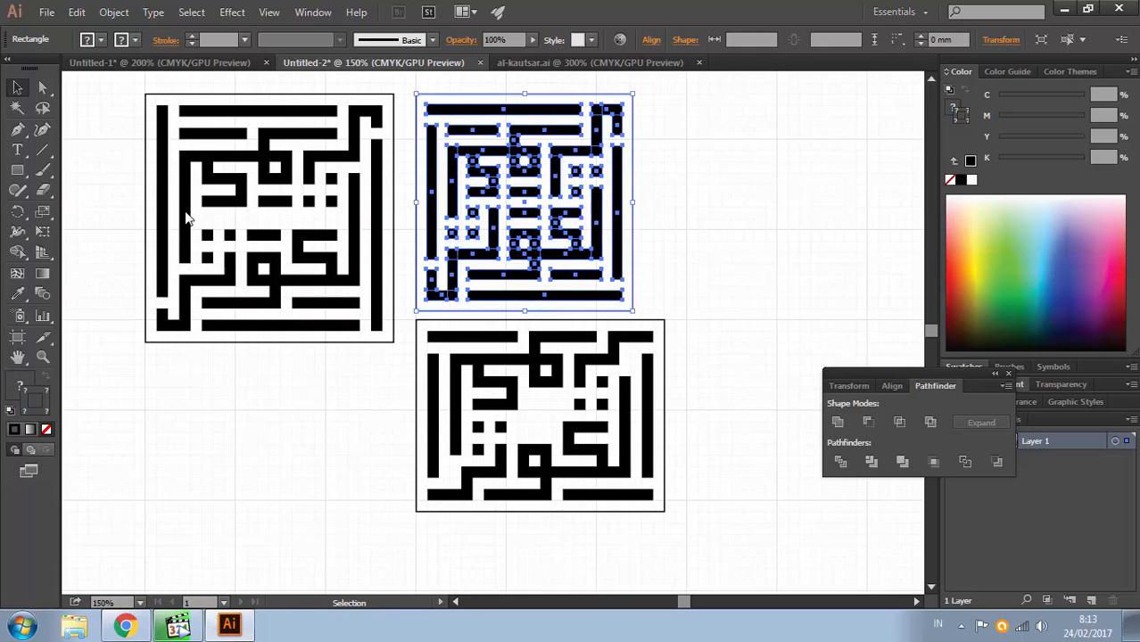
key("ctrl+shift+z")
key("ctrl+z")
key("ctrl+shift+z")
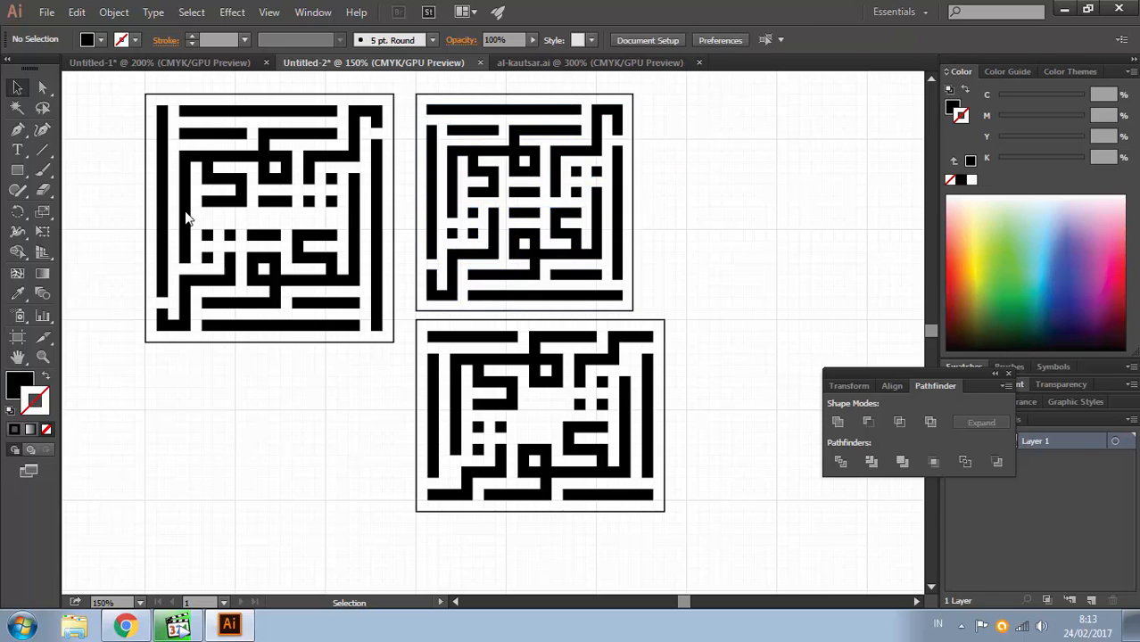
key("ctrl+z")
key("ctrl+shift+z")
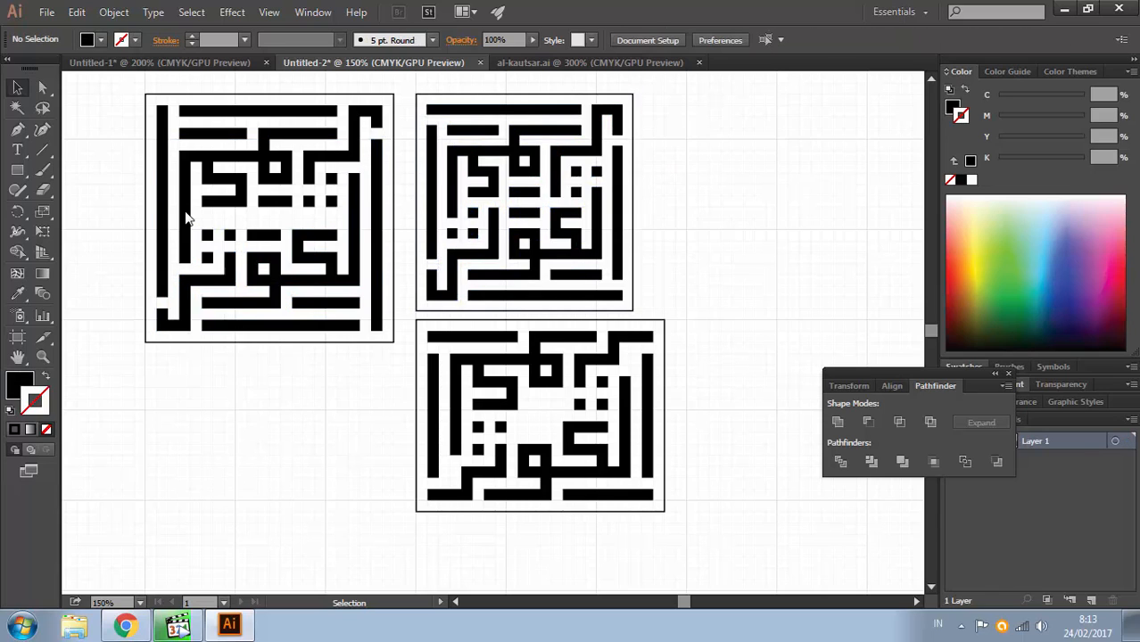